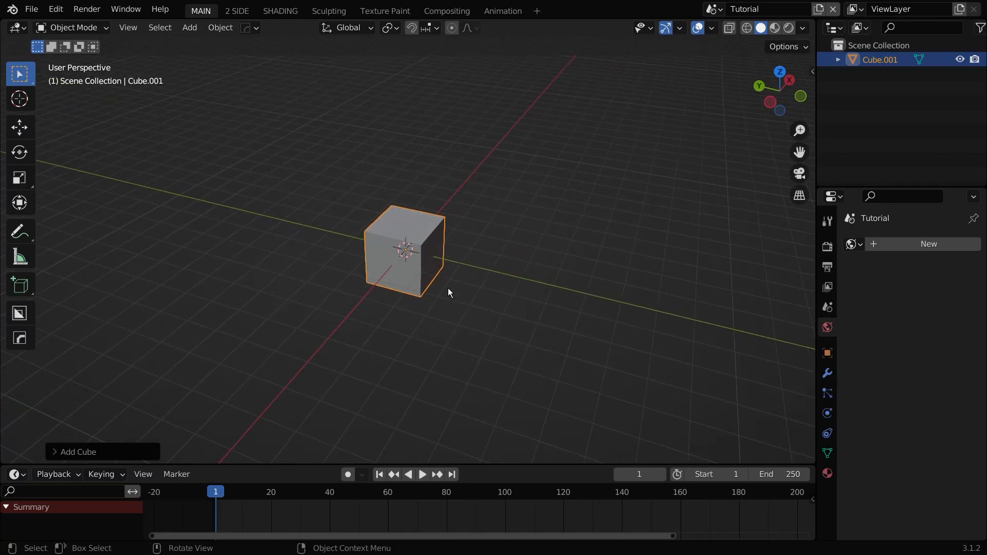
# Step: Delete the default cube and add an Ico Sphere in its place
pyautogui.scroll(3, 453, 278)
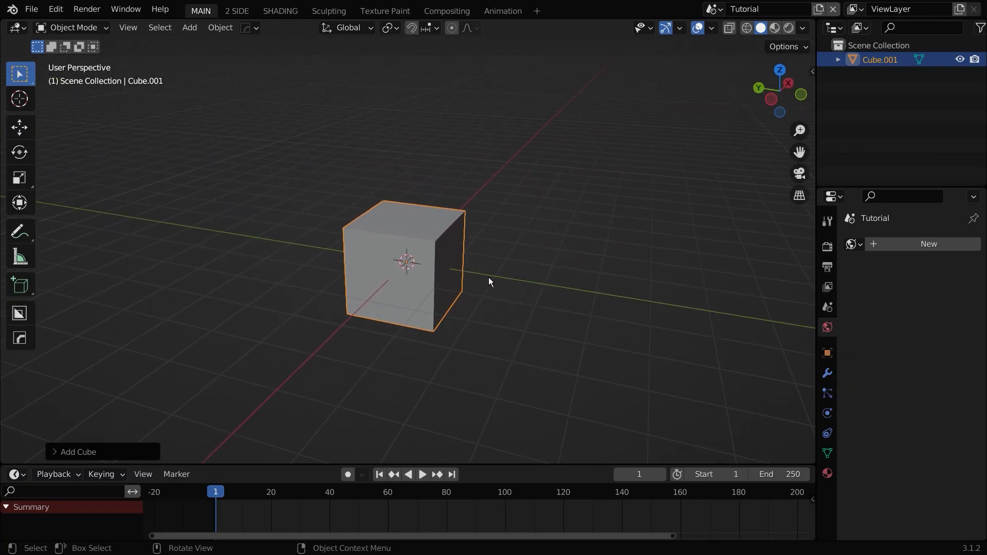
pyautogui.press('Delete')
pyautogui.hotkey('shift', 'a')
pyautogui.moveTo(422, 252)
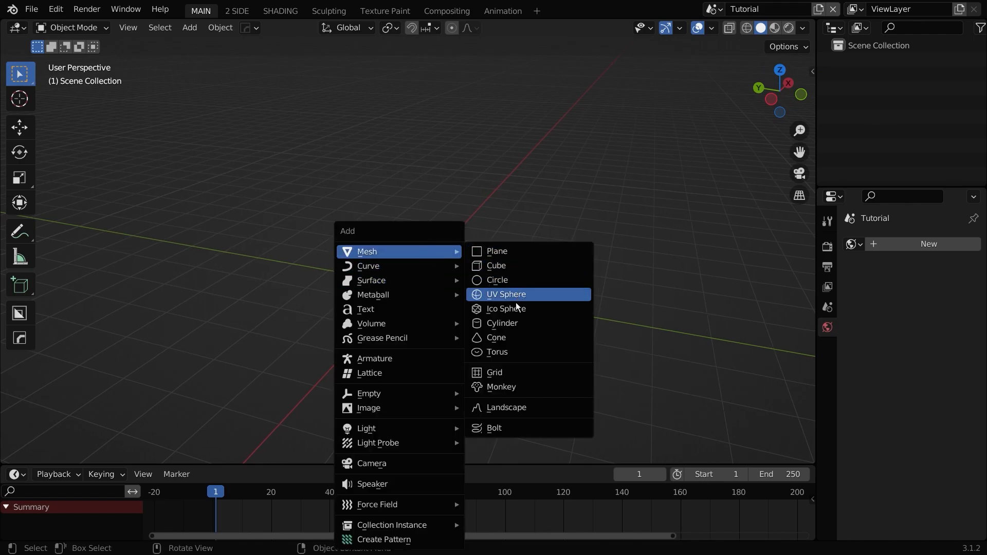
pyautogui.click(501, 309)
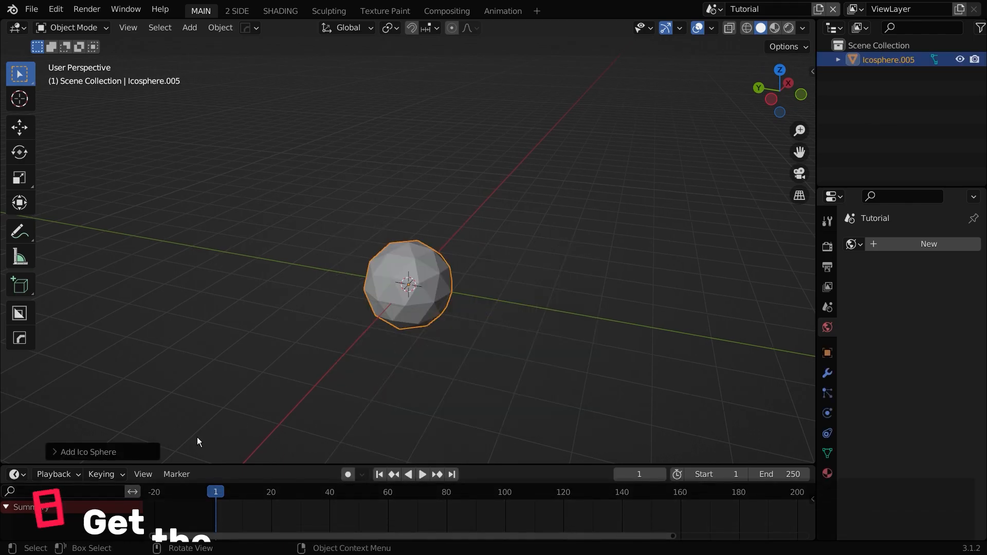
# Step: Refine the ico sphere's subdivisions in its add options and scale the sphere up
pyautogui.click(100, 452)
pyautogui.scroll(3, 396, 346)
pyautogui.keyDown('shift'); pyautogui.moveTo(428, 362); pyautogui.dragTo(459, 270, button='middle'); pyautogui.keyUp('shift')
pyautogui.press('s')
pyautogui.click(587, 303)
pyautogui.scroll(-3, 587, 305)
pyautogui.moveTo(587, 304); pyautogui.dragTo(501, 311, button='middle')
pyautogui.scroll(-1, 569, 308)
# Step: Enter Edit Mode, deselect everything, and select a random set of faces on the sphere
pyautogui.press('Tab')
pyautogui.scroll(-3, 455, 252)
pyautogui.moveTo(449, 209)
pyautogui.mouseDown(button='middle')
pyautogui.moveTo(461, 176)
pyautogui.moveTo(500, 199)
pyautogui.moveTo(444, 198)
pyautogui.mouseUp(button='middle')
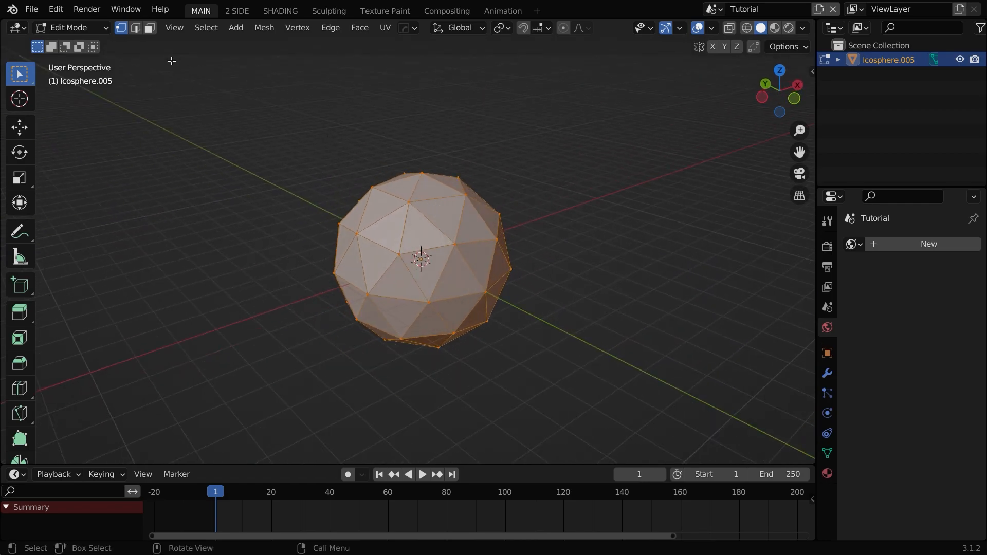
pyautogui.click(208, 30)
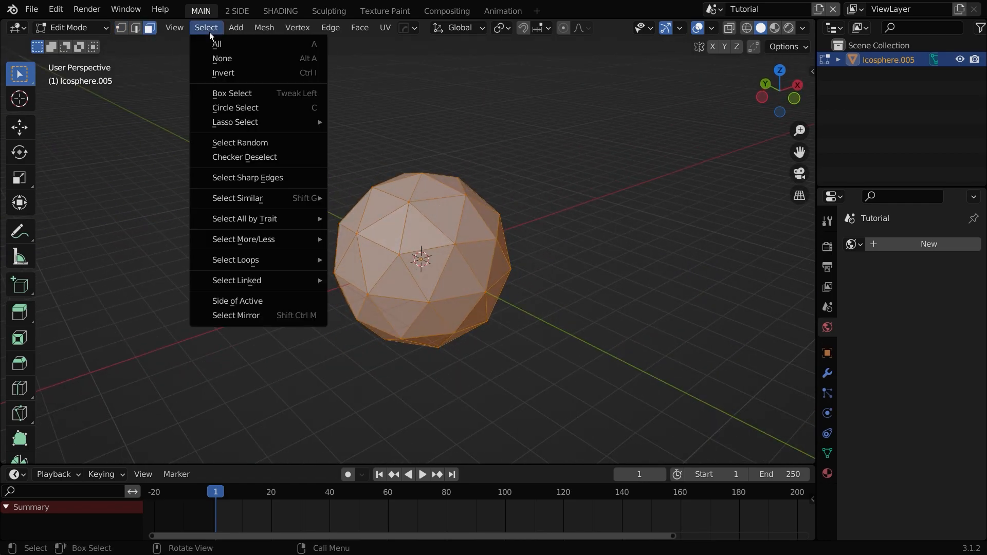
pyautogui.click(471, 169)
pyautogui.click(214, 30)
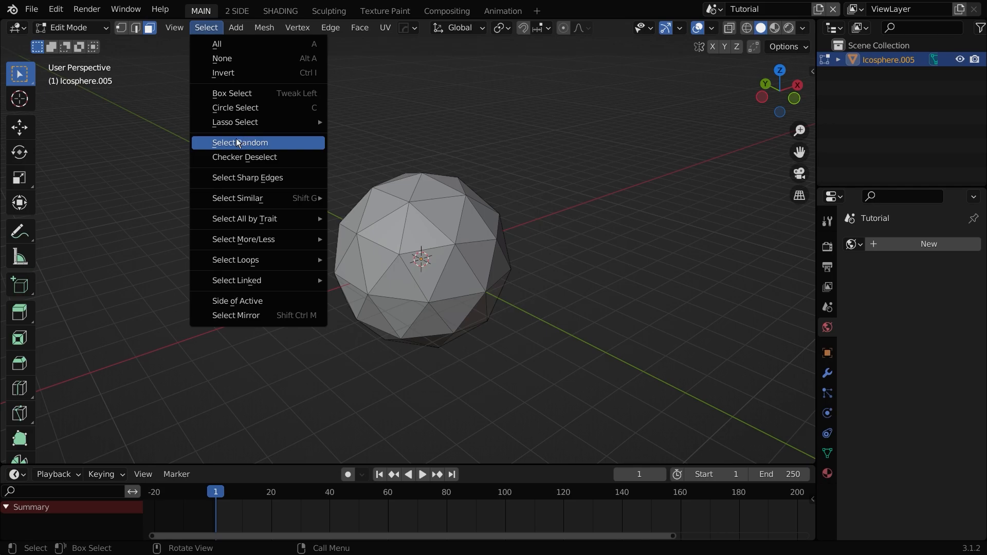
pyautogui.click(254, 140)
# Step: Delete the randomly selected faces from the sphere
pyautogui.scroll(-4, 488, 251)
pyautogui.moveTo(488, 251); pyautogui.dragTo(230, 301, button='middle')
pyautogui.scroll(2, 477, 239)
pyautogui.press('x')
pyautogui.click(463, 270)
# Step: Return to Object Mode and add a Subdivision Surface modifier to the sphere
pyautogui.press('Tab')
pyautogui.scroll(4, 317, 287)
pyautogui.click(827, 371)
pyautogui.click(862, 243)
pyautogui.click(687, 497)
pyautogui.moveTo(536, 372); pyautogui.dragTo(779, 309, button='middle')
pyautogui.scroll(-3, 643, 293)
pyautogui.moveTo(473, 290); pyautogui.dragTo(621, 290, button='middle')
pyautogui.scroll(3, 566, 291)
pyautogui.keyDown('shift'); pyautogui.moveTo(386, 290); pyautogui.dragTo(512, 276, button='middle'); pyautogui.keyUp('shift')
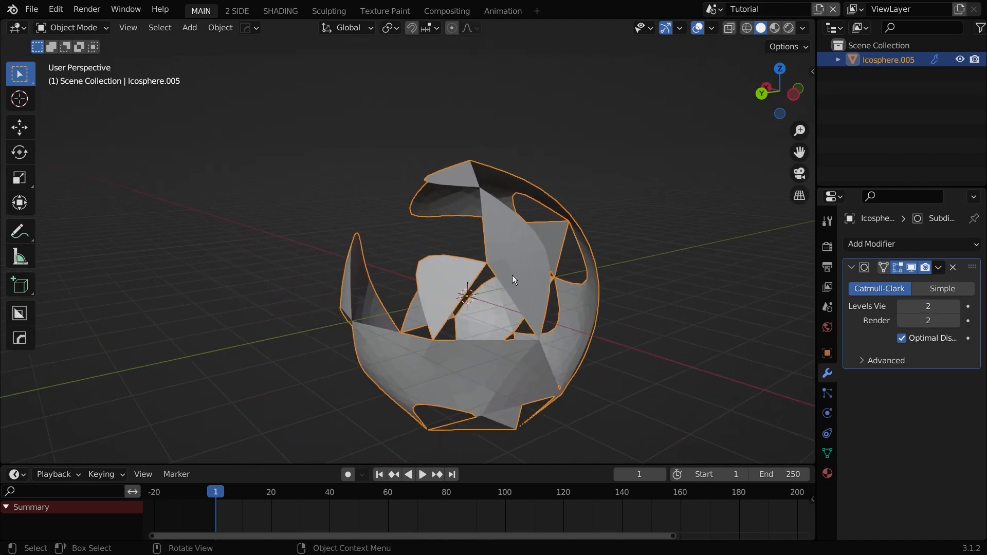
# Step: In Edit Mode, rip individual vertices at the edges of the holes, cancelling each move so they stay in place
pyautogui.press('Tab')
pyautogui.press('v')
pyautogui.moveTo(486, 330); pyautogui.dragTo(513, 324, button='middle')
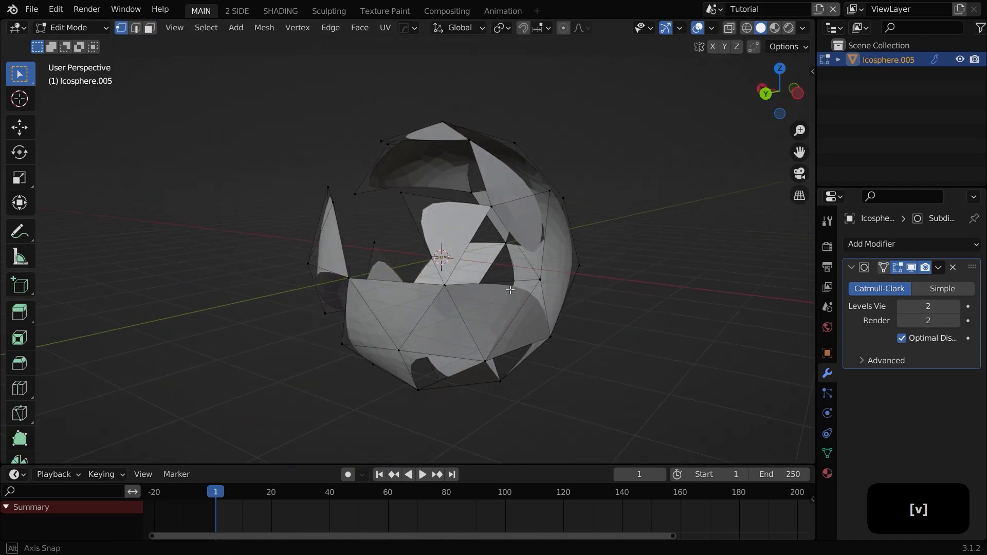
pyautogui.scroll(3, 513, 324)
pyautogui.press('v')
pyautogui.rightClick(574, 326)
pyautogui.moveTo(546, 253); pyautogui.dragTo(560, 264, button='middle')
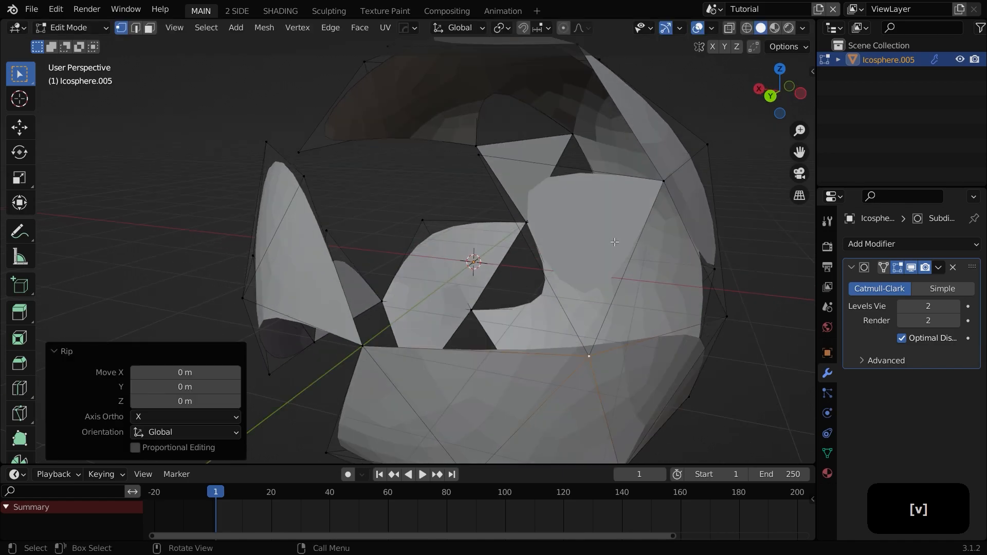
pyautogui.click(660, 184)
pyautogui.scroll(-3, 650, 218)
pyautogui.press('v')
pyautogui.rightClick(569, 283)
pyautogui.moveTo(488, 303); pyautogui.dragTo(530, 310, button='middle')
pyautogui.click(503, 290)
pyautogui.press('v')
pyautogui.rightClick(481, 294)
pyautogui.moveTo(445, 304); pyautogui.dragTo(480, 288, button='middle')
pyautogui.click(380, 331)
pyautogui.moveTo(411, 323); pyautogui.dragTo(499, 288, button='middle')
pyautogui.scroll(4, 447, 306)
pyautogui.press('v')
pyautogui.rightClick(488, 279)
pyautogui.scroll(-3, 411, 303)
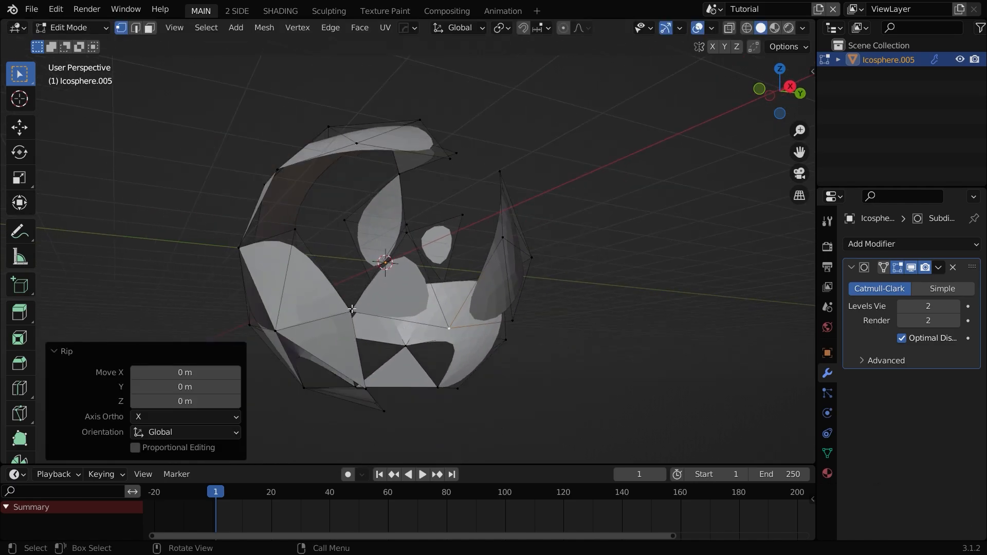
# Step: Continue ripping vertices around the holes on the other side of the sphere, cancelling each move
pyautogui.click(350, 310)
pyautogui.press('v')
pyautogui.rightClick(408, 313)
pyautogui.moveTo(393, 331); pyautogui.dragTo(423, 317, button='middle')
pyautogui.click(392, 354)
pyautogui.press('v')
pyautogui.rightClick(338, 305)
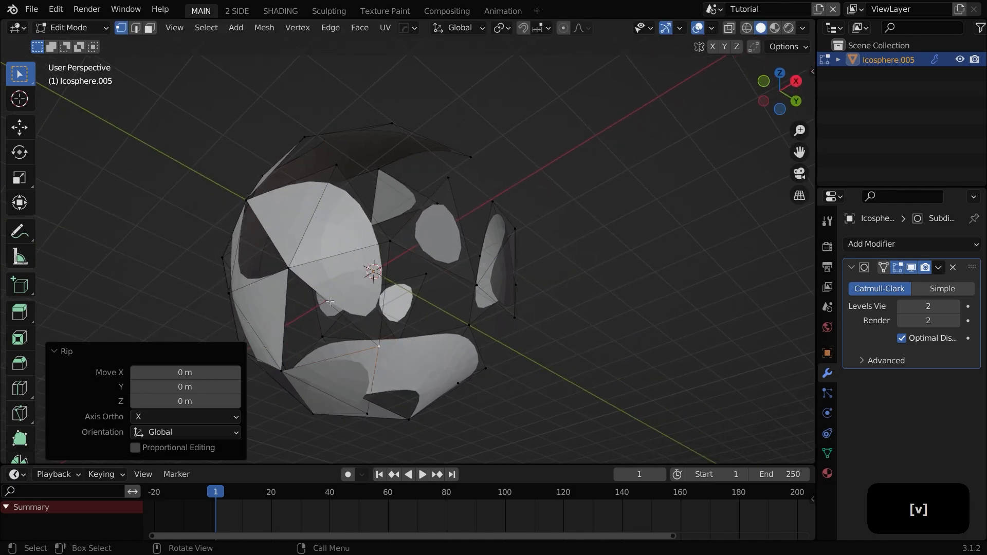
pyautogui.click(300, 271)
pyautogui.press('v')
pyautogui.moveTo(340, 286); pyautogui.dragTo(379, 311, button='middle')
pyautogui.rightClick(375, 297)
pyautogui.click(312, 224)
pyautogui.press('v')
pyautogui.rightClick(329, 237)
pyautogui.moveTo(334, 252); pyautogui.dragTo(352, 276, button='middle')
pyautogui.press('v')
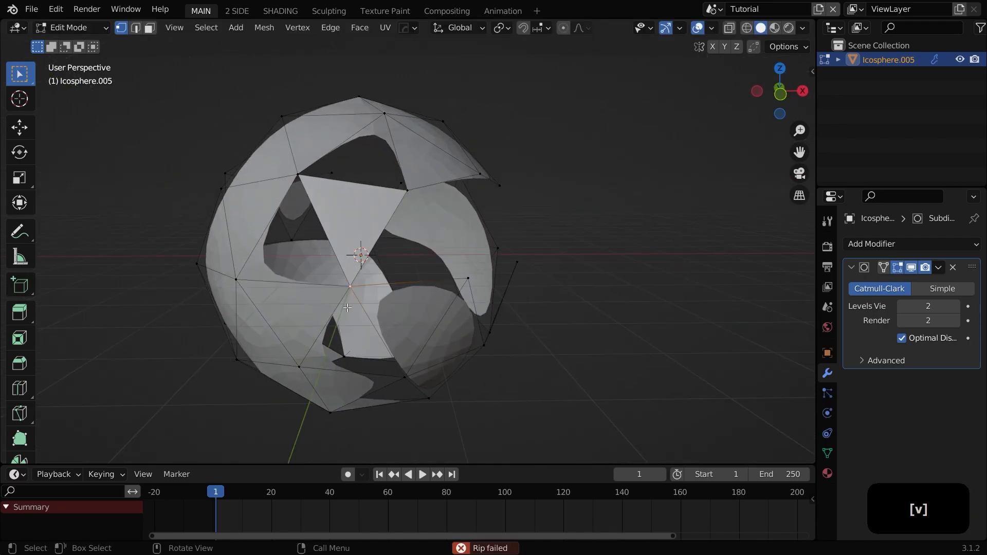
pyautogui.rightClick(379, 210)
pyautogui.press('v')
pyautogui.rightClick(366, 273)
pyautogui.press('v')
pyautogui.press('g')
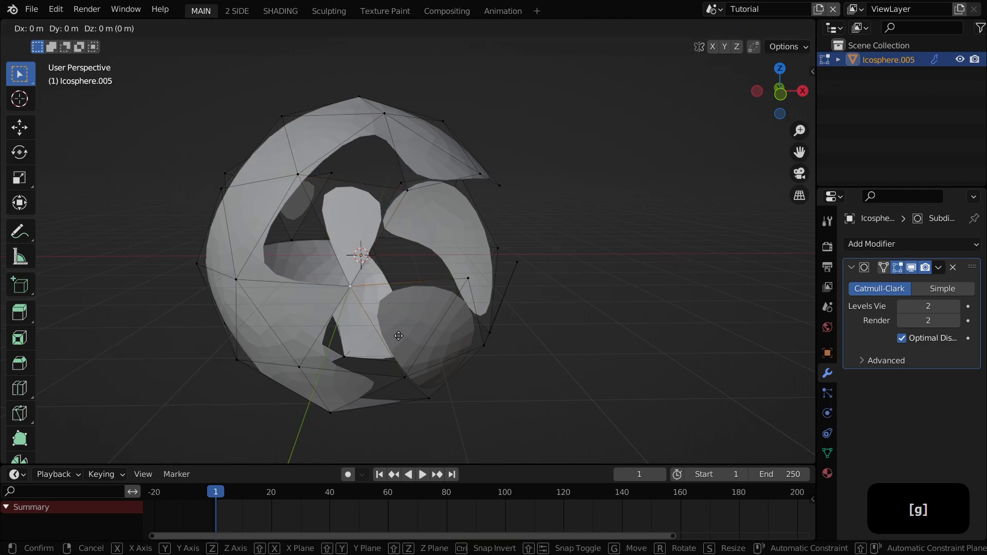
pyautogui.click(374, 331)
pyautogui.click(369, 320)
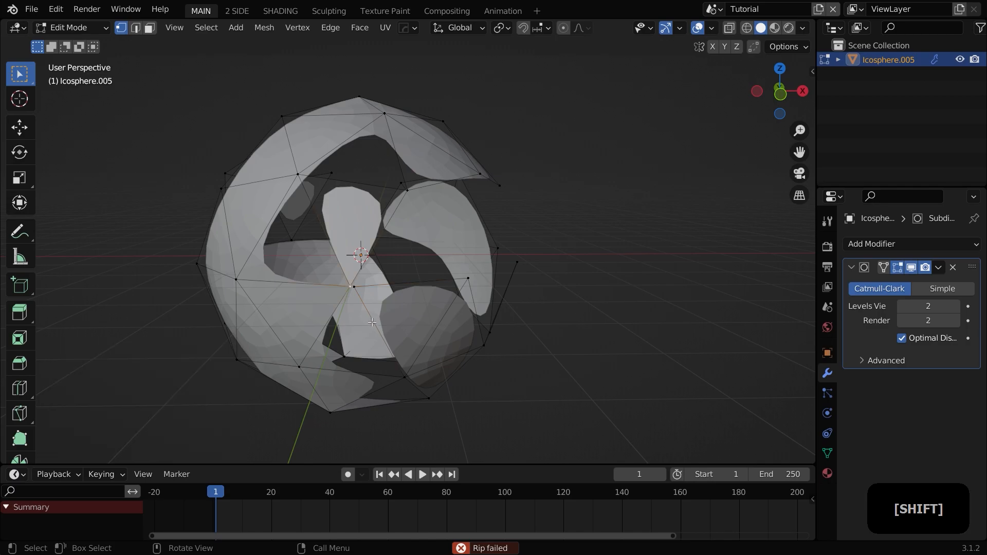
pyautogui.rightClick(368, 318)
pyautogui.moveTo(369, 318)
pyautogui.mouseDown(button='middle')
pyautogui.moveTo(376, 308)
pyautogui.moveTo(362, 314)
pyautogui.mouseUp(button='middle')
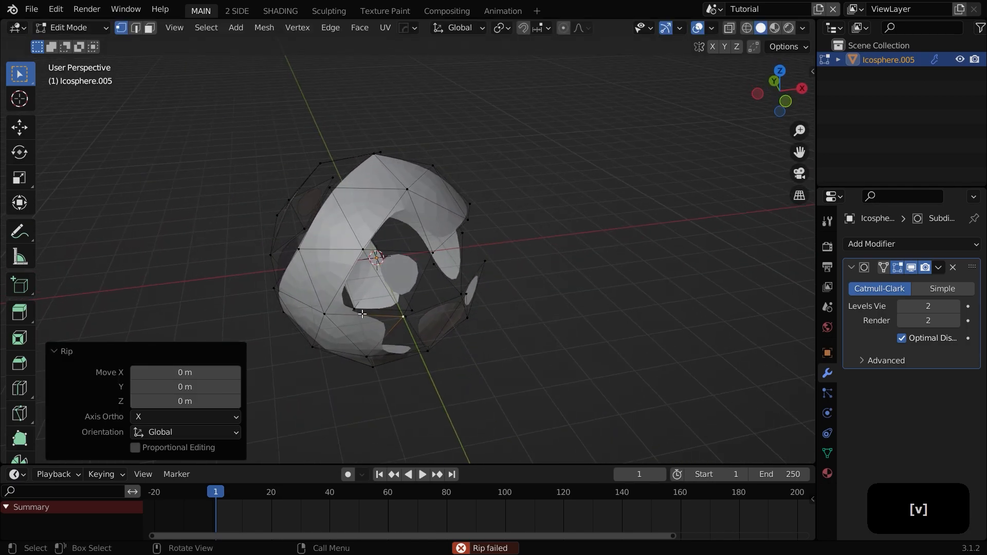
# Step: Switch to face selection, delete a face, and return to vertex selection
pyautogui.press('3')
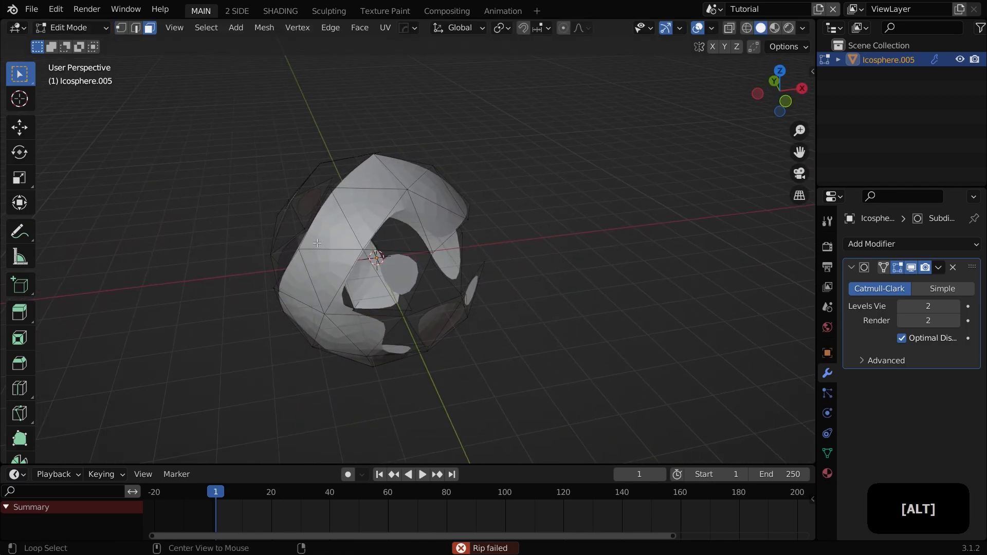
pyautogui.press('x')
pyautogui.click(316, 248)
pyautogui.press('1')
pyautogui.scroll(2, 386, 278)
pyautogui.moveTo(386, 286); pyautogui.dragTo(376, 264, button='middle')
# Step: Rip and move vertices along the upper hole edges to open the shell further
pyautogui.press('v')
pyautogui.scroll(2, 340, 183)
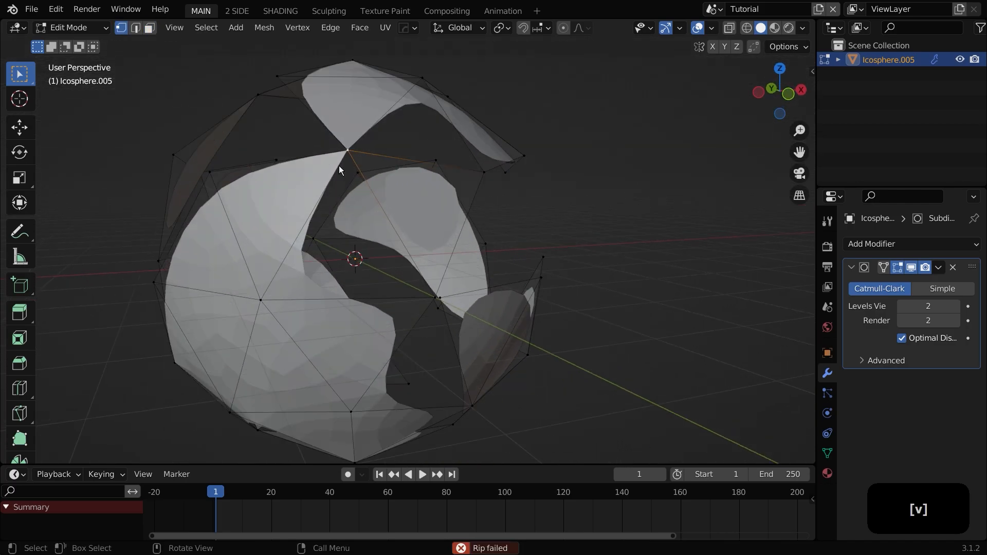
pyautogui.press('g')
pyautogui.rightClick(429, 283)
pyautogui.press('g')
pyautogui.click(429, 282)
pyautogui.keyDown('shift'); pyautogui.click(343, 147); pyautogui.keyUp('shift')
pyautogui.press('g')
pyautogui.rightClick(375, 186)
pyautogui.press('v')
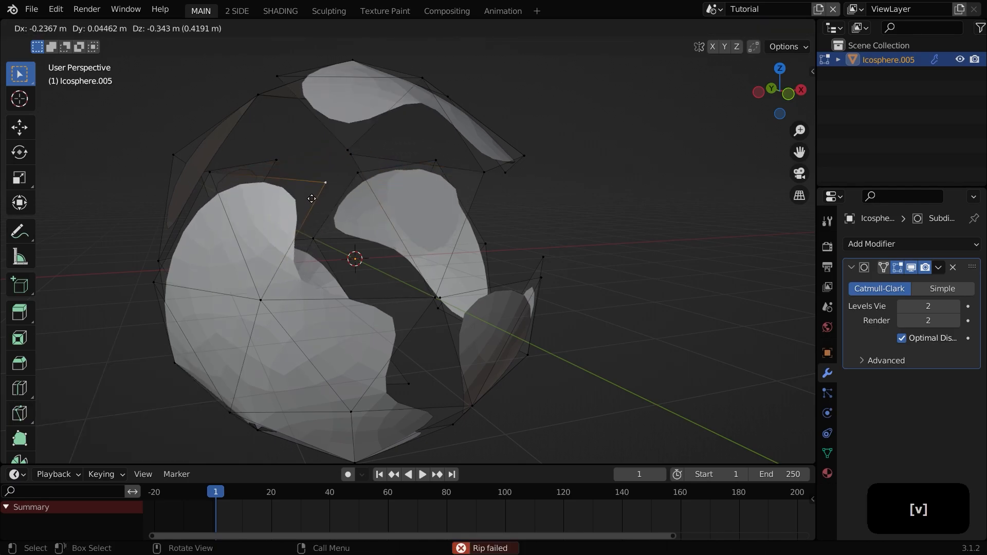
pyautogui.rightClick(310, 199)
# Step: Rip more vertices around the lower holes, nudging some of them slightly apart
pyautogui.scroll(-4, 310, 201)
pyautogui.scroll(4, 320, 326)
pyautogui.moveTo(303, 345); pyautogui.dragTo(345, 289, button='middle')
pyautogui.click(344, 319)
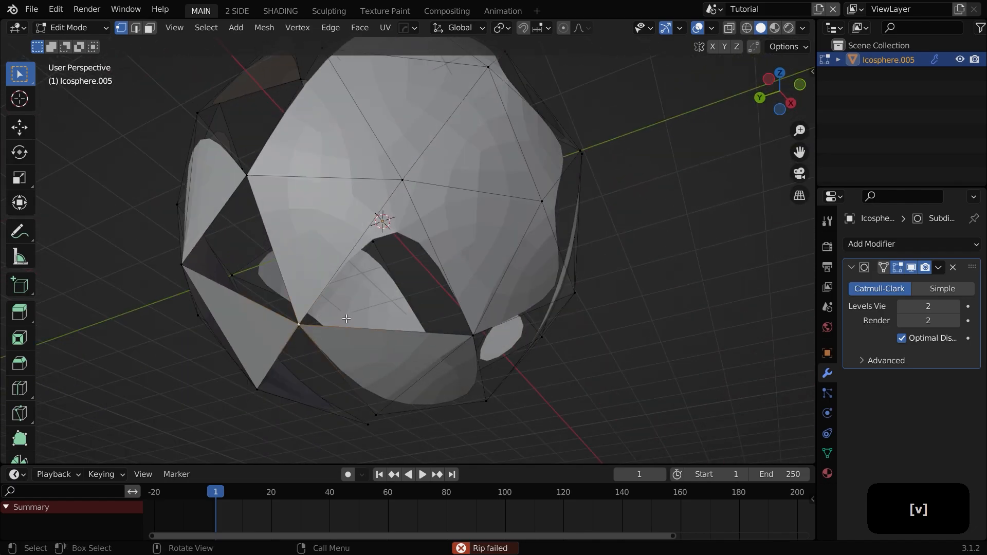
pyautogui.click(355, 323)
pyautogui.click(472, 335)
pyautogui.press('v')
pyautogui.click(509, 335)
pyautogui.moveTo(509, 335); pyautogui.dragTo(555, 334, button='middle')
pyautogui.click(447, 327)
pyautogui.press('v')
pyautogui.click(448, 328)
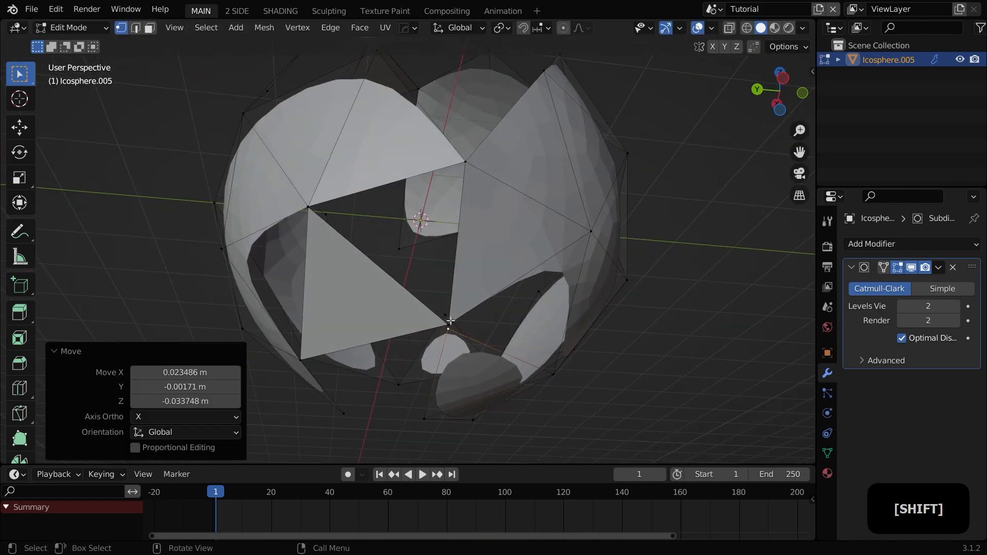
pyautogui.rightClick(455, 331)
pyautogui.moveTo(448, 319); pyautogui.dragTo(424, 288, button='middle')
pyautogui.click(462, 221)
pyautogui.press('v')
pyautogui.rightClick(472, 249)
pyautogui.scroll(4, 436, 250)
pyautogui.click(482, 144)
pyautogui.press('v')
pyautogui.rightClick(482, 147)
pyautogui.scroll(-5, 401, 254)
pyautogui.moveTo(396, 329); pyautogui.dragTo(418, 317, button='middle')
# Step: Return to Object Mode and apply smooth shading to the sphere
pyautogui.press('Tab')
pyautogui.press('a')
pyautogui.scroll(3, 434, 323)
pyautogui.click(458, 271)
pyautogui.rightClick(433, 233)
pyautogui.click(433, 233)
pyautogui.press('a')
pyautogui.scroll(3, 470, 289)
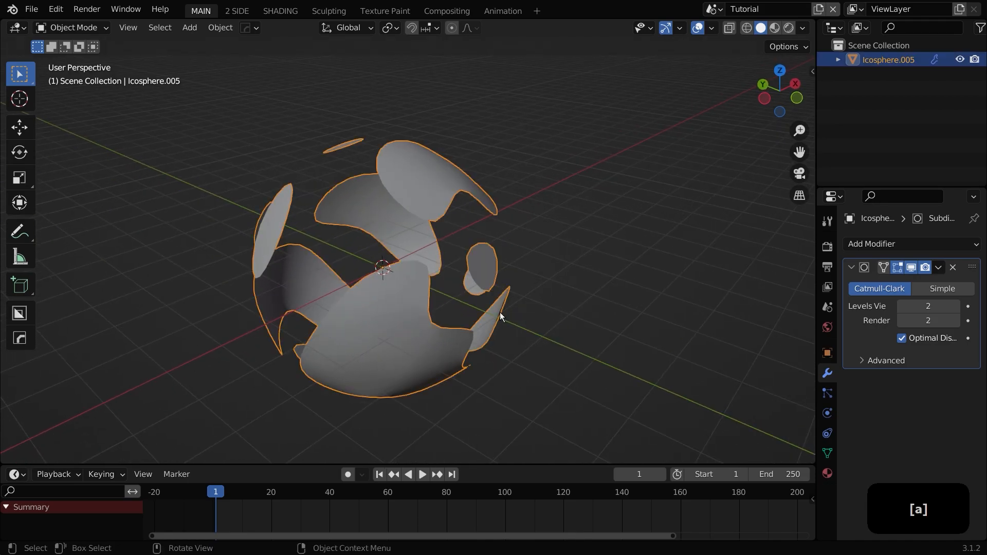
# Step: Add a Solidify modifier and set its thickness to 0.068 m
pyautogui.click(878, 244)
pyautogui.click(695, 480)
pyautogui.scroll(4, 473, 345)
pyautogui.moveTo(473, 345); pyautogui.dragTo(596, 360, button='middle')
pyautogui.keyDown('shift'); pyautogui.moveTo(596, 360); pyautogui.dragTo(610, 340, button='middle'); pyautogui.keyUp('shift')
pyautogui.scroll(2, 610, 340)
pyautogui.scroll(1, 610, 337)
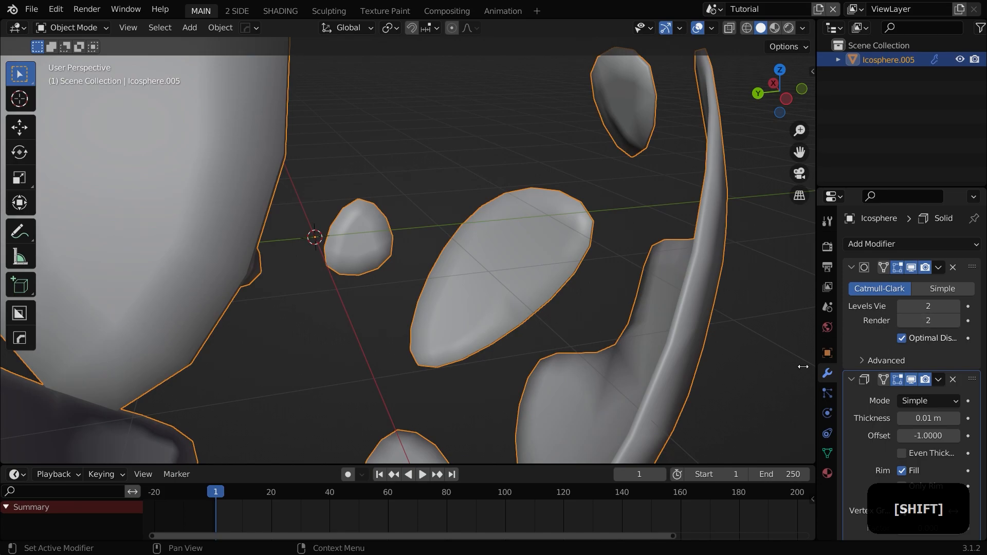
pyautogui.scroll(-2, 884, 407)
pyautogui.keyDown('shift'); pyautogui.moveTo(939, 377); pyautogui.dragTo(971, 377); pyautogui.keyUp('shift')
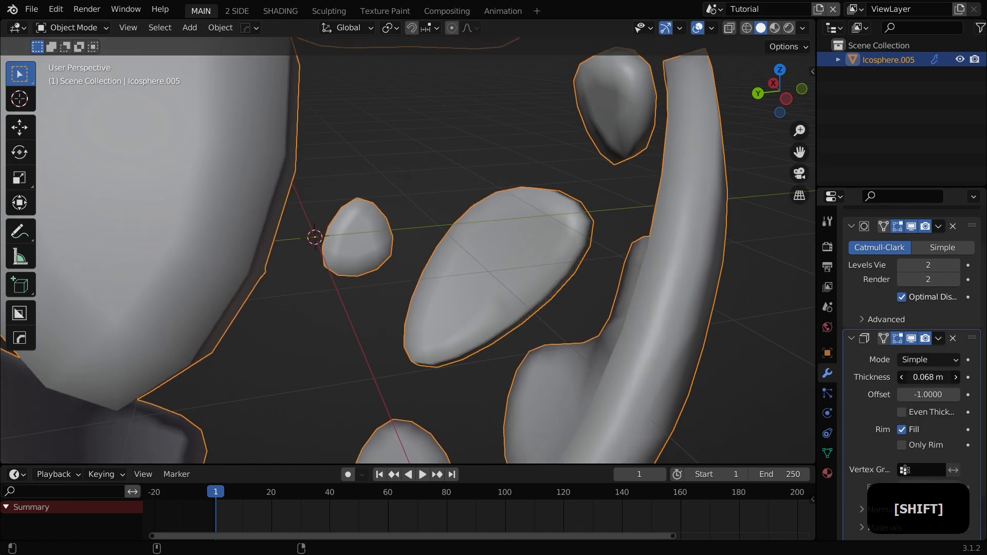
# Step: Collapse the Subdivision Surface and Solidify modifier panels
pyautogui.scroll(-2, 720, 329)
pyautogui.click(853, 228)
pyautogui.click(852, 288)
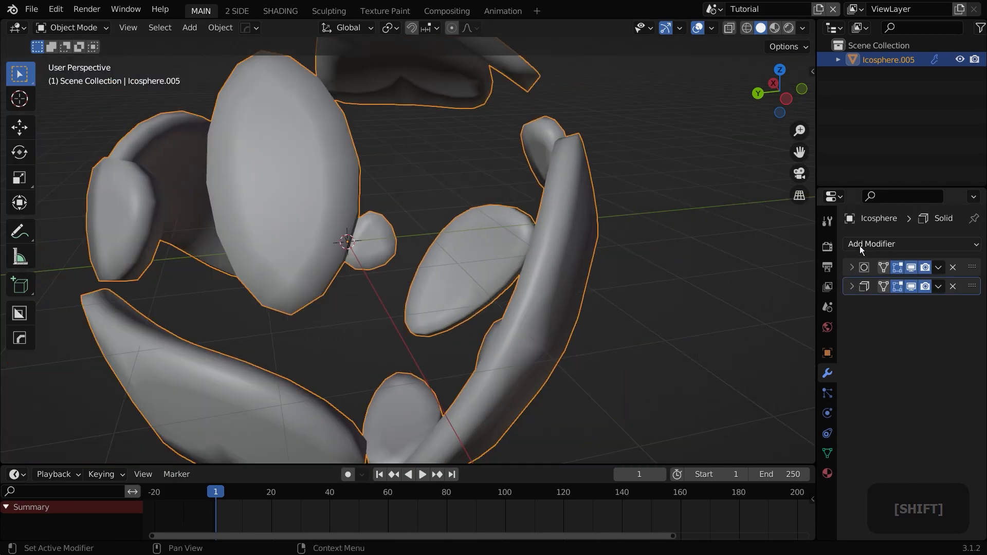
# Step: Add a Bevel modifier with 3 segments and an amount of 0.003 m
pyautogui.click(859, 243)
pyautogui.click(678, 303)
pyautogui.keyDown('shift'); pyautogui.moveTo(658, 313); pyautogui.dragTo(567, 280, button='middle'); pyautogui.keyUp('shift')
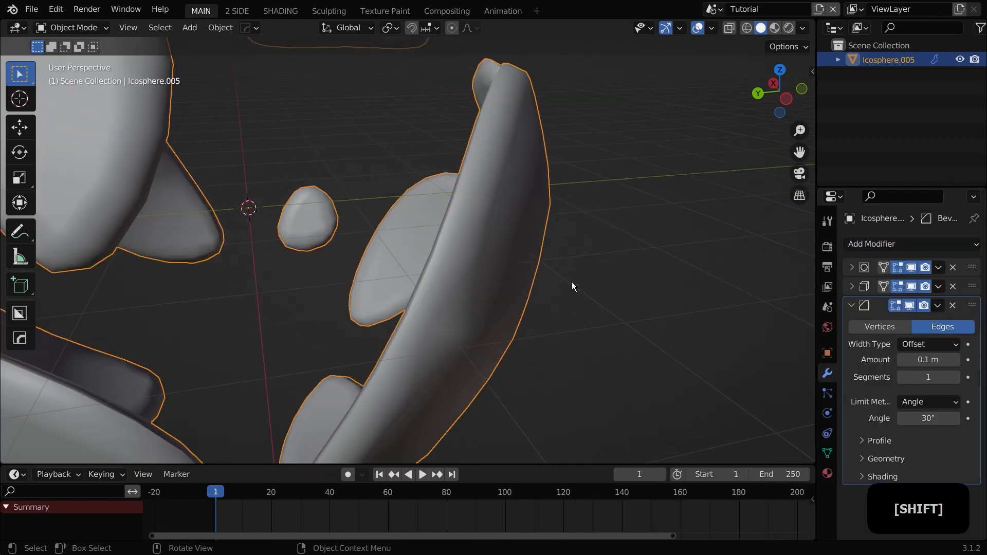
pyautogui.click(957, 377)
pyautogui.click(956, 377)
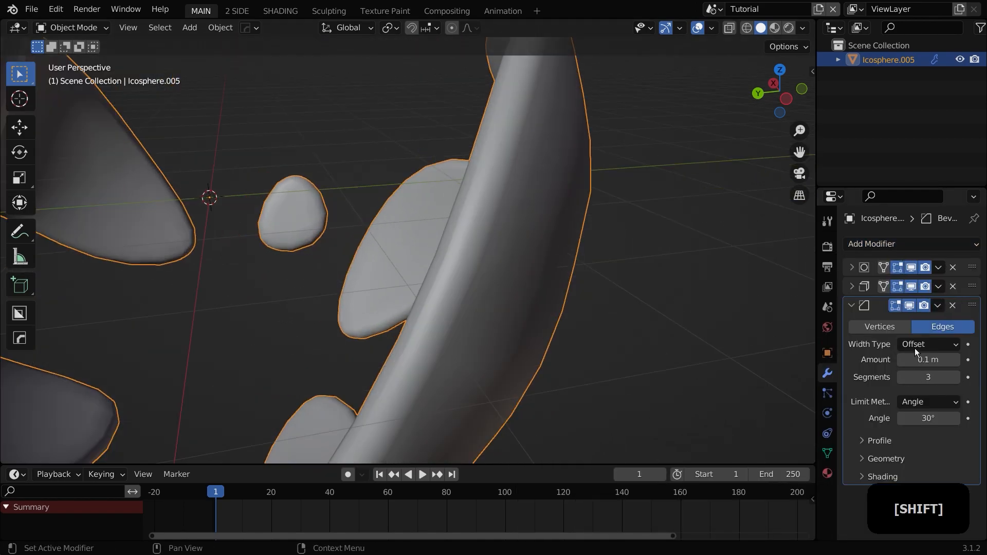
pyautogui.keyDown('shift'); pyautogui.moveTo(928, 360); pyautogui.dragTo(912, 359); pyautogui.keyUp('shift')
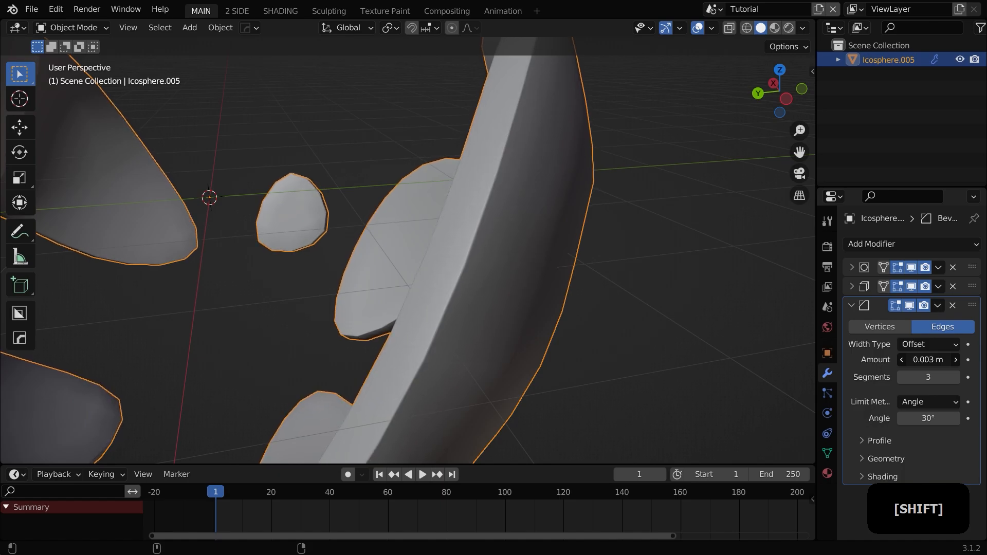
# Step: Collapse the Bevel modifier panel
pyautogui.scroll(-6, 538, 273)
pyautogui.press('a')
pyautogui.moveTo(538, 276); pyautogui.dragTo(521, 265, button='middle')
pyautogui.scroll(2, 458, 254)
pyautogui.scroll(3, 560, 297)
pyautogui.click(861, 307)
# Step: Try adding a second Subdivision Surface modifier and moving it above Solidify in the stack
pyautogui.click(869, 242)
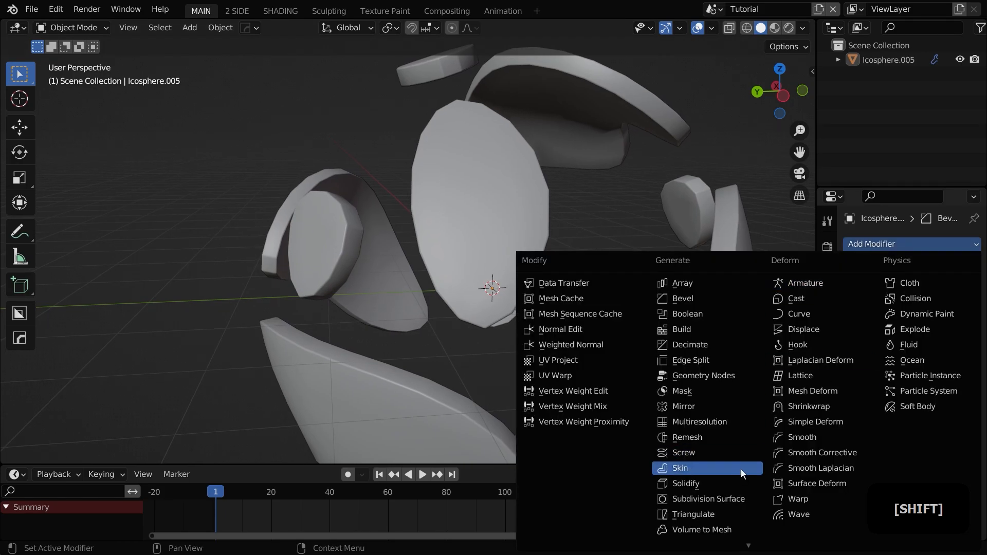
pyautogui.click(725, 495)
pyautogui.moveTo(970, 323); pyautogui.dragTo(975, 286)
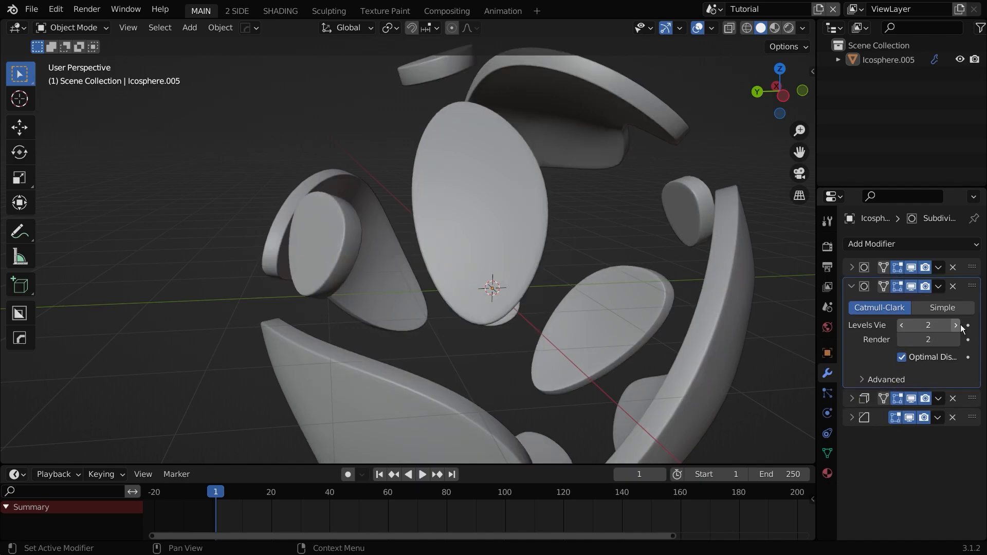
pyautogui.click(953, 286)
pyautogui.click(852, 268)
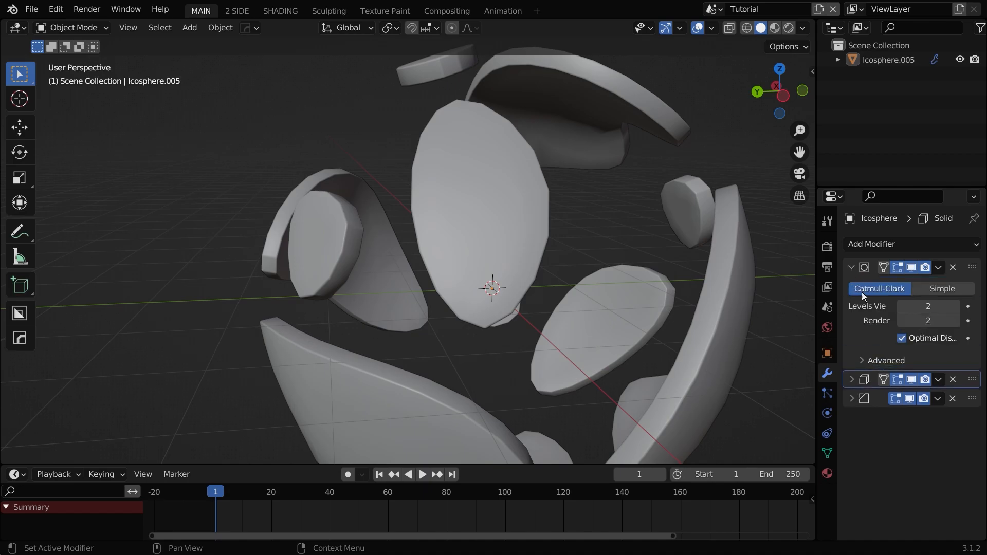
# Step: Raise the Subdivision Surface modifier's viewport and render levels to 4
pyautogui.click(955, 307)
pyautogui.click(955, 307)
pyautogui.click(955, 320)
pyautogui.click(954, 321)
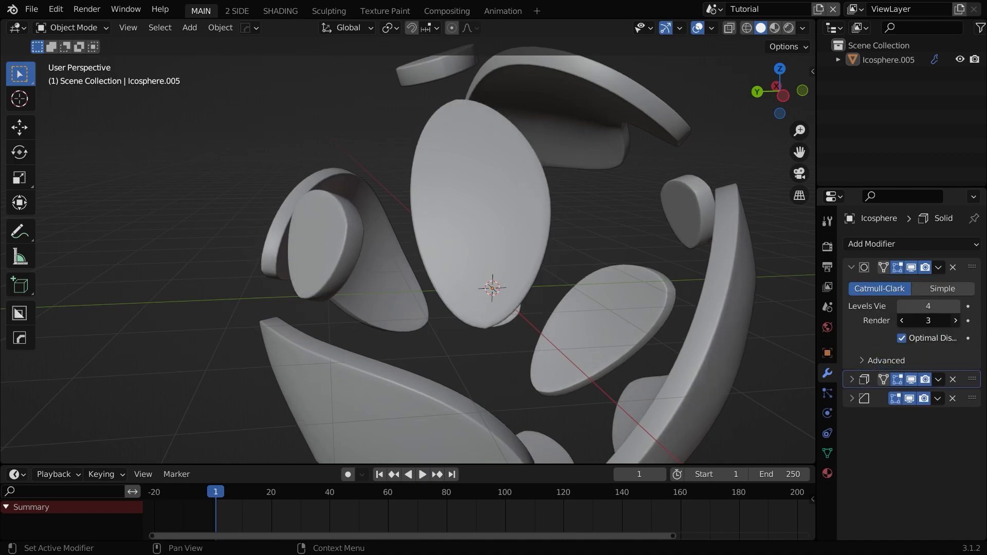
pyautogui.scroll(-3, 659, 374)
pyautogui.press('a')
pyautogui.moveTo(658, 371); pyautogui.dragTo(424, 342, button='middle')
pyautogui.press('a')
pyautogui.scroll(-3, 577, 341)
pyautogui.scroll(6, 426, 345)
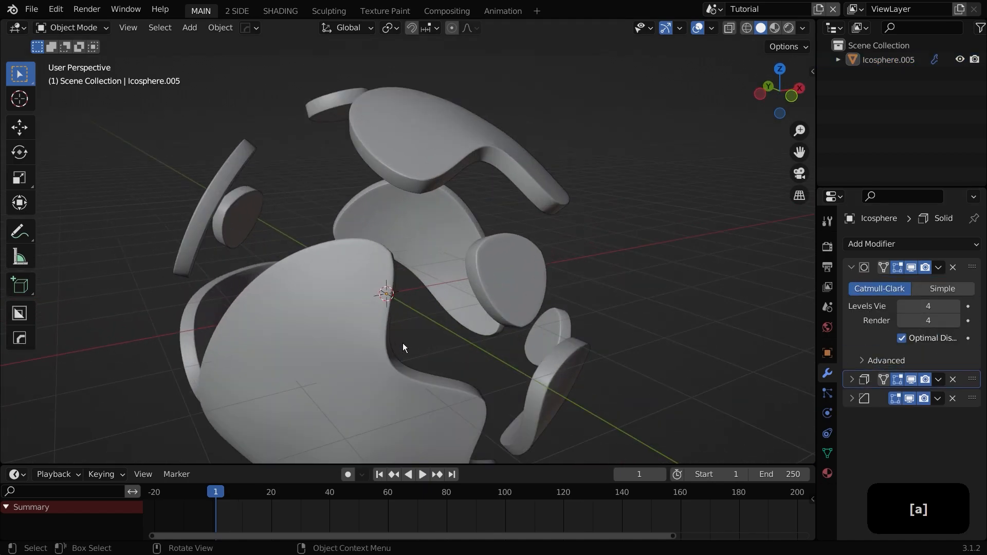
# Step: Expand the Solidify modifier and set its thickness to 0.04 m
pyautogui.press('a')
pyautogui.click(852, 380)
pyautogui.scroll(-5, 847, 409)
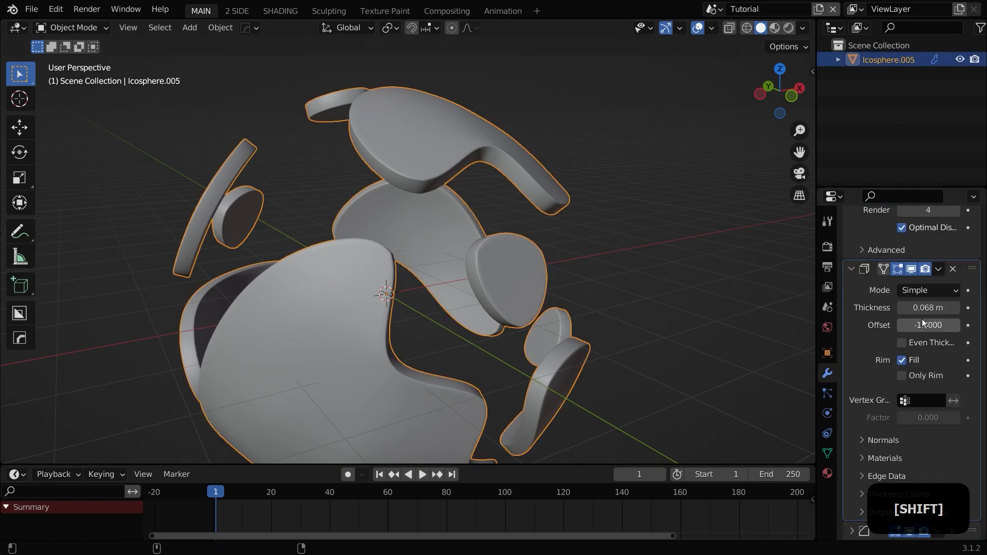
pyautogui.moveTo(928, 307)
pyautogui.keyDown('shift'); pyautogui.mouseDown()
pyautogui.moveTo(908, 308)
pyautogui.moveTo(928, 308)
pyautogui.mouseUp(); pyautogui.keyUp('shift')
pyautogui.scroll(-5, 556, 359)
pyautogui.moveTo(557, 359); pyautogui.dragTo(487, 354, button='middle')
pyautogui.scroll(5, 487, 353)
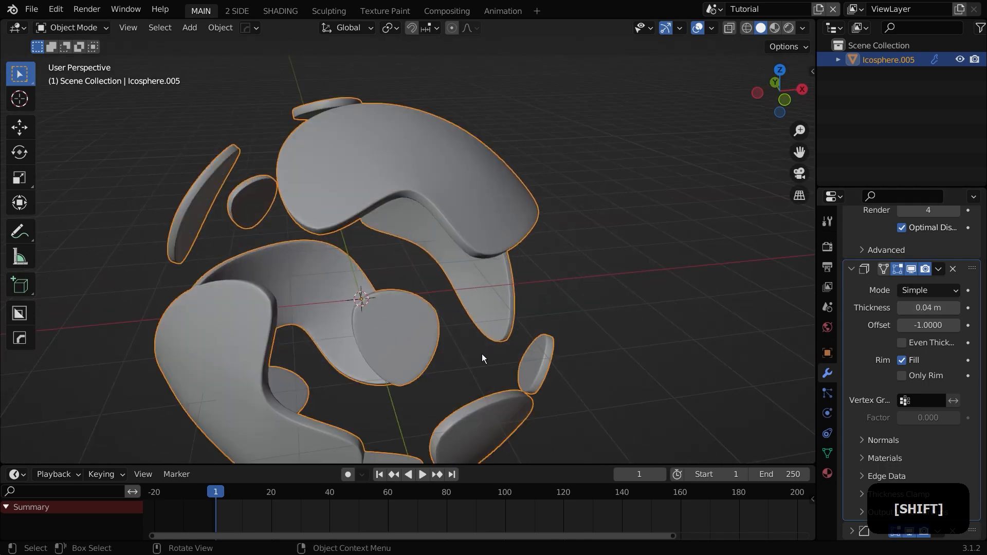
pyautogui.scroll(-5, 466, 345)
# Step: Duplicate the shell in place and scale the copy down to about 0.767
pyautogui.hotkey('shift', 'd')
pyautogui.rightClick(506, 331)
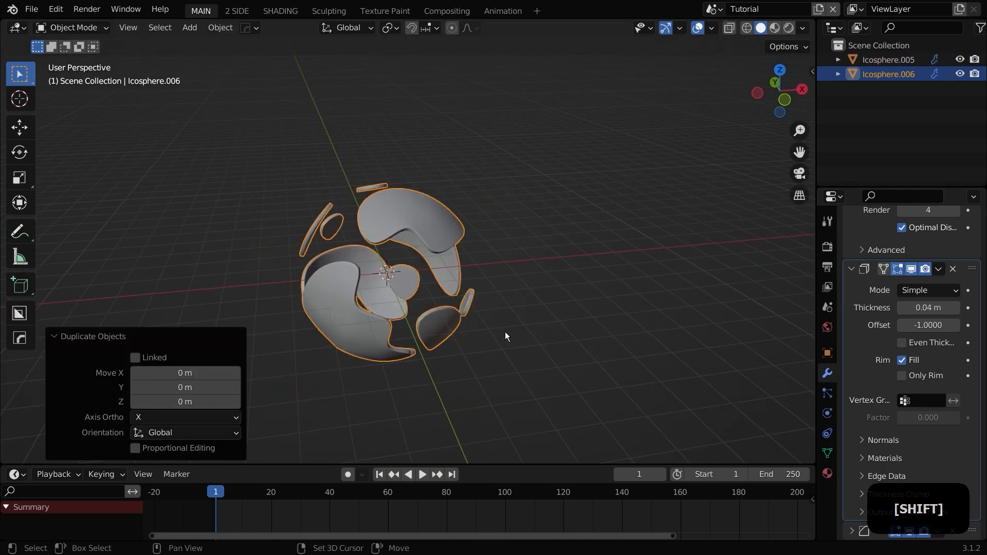
pyautogui.press('s')
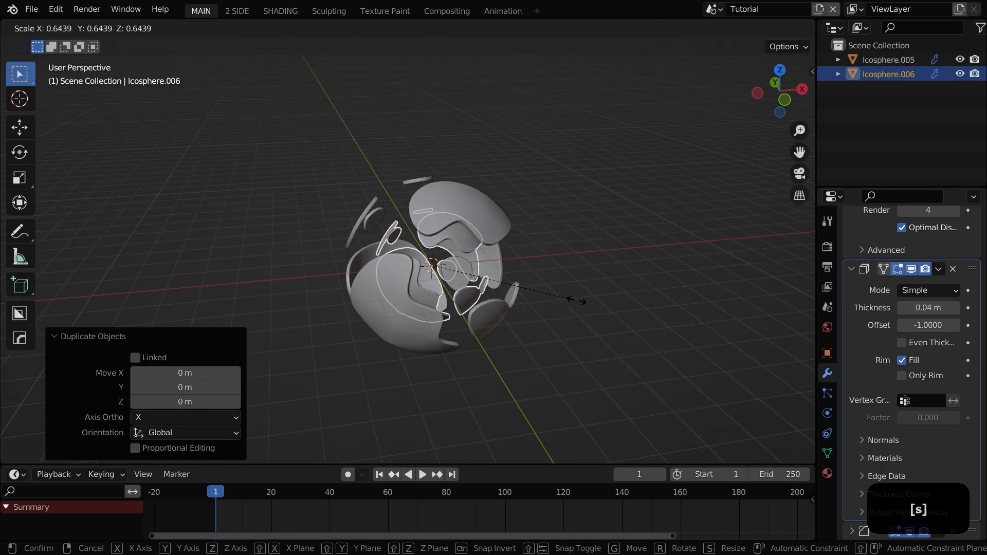
pyautogui.click(606, 305)
pyautogui.moveTo(553, 344); pyautogui.dragTo(545, 347, button='middle')
# Step: Rotate the copied shell freely with the trackball to about -160° and -65.3°
pyautogui.press('r')
pyautogui.press('r')
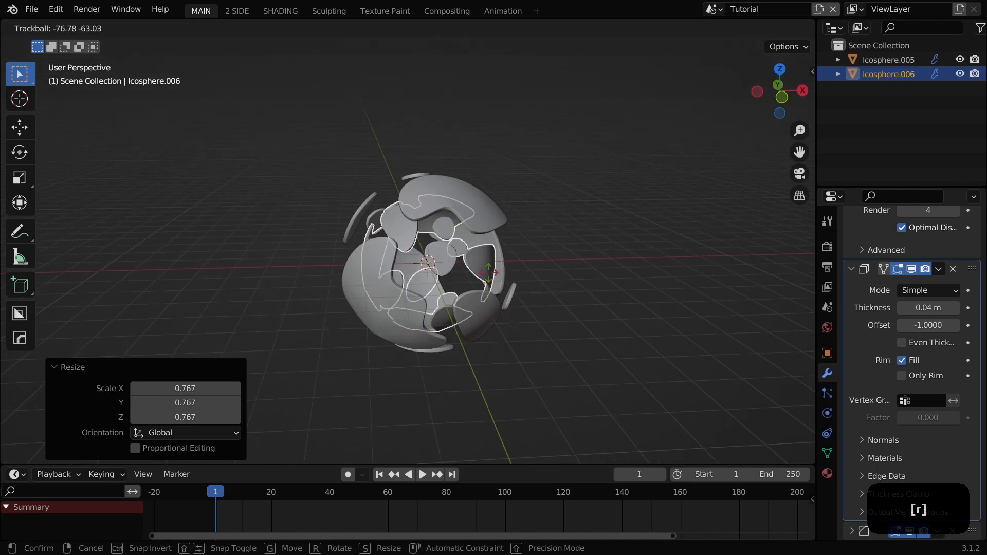
pyautogui.click(554, 288)
pyautogui.scroll(3, 553, 288)
# Step: Duplicate the copied shell in place and scale the new copy down to about 0.61
pyautogui.hotkey('shift', 'd')
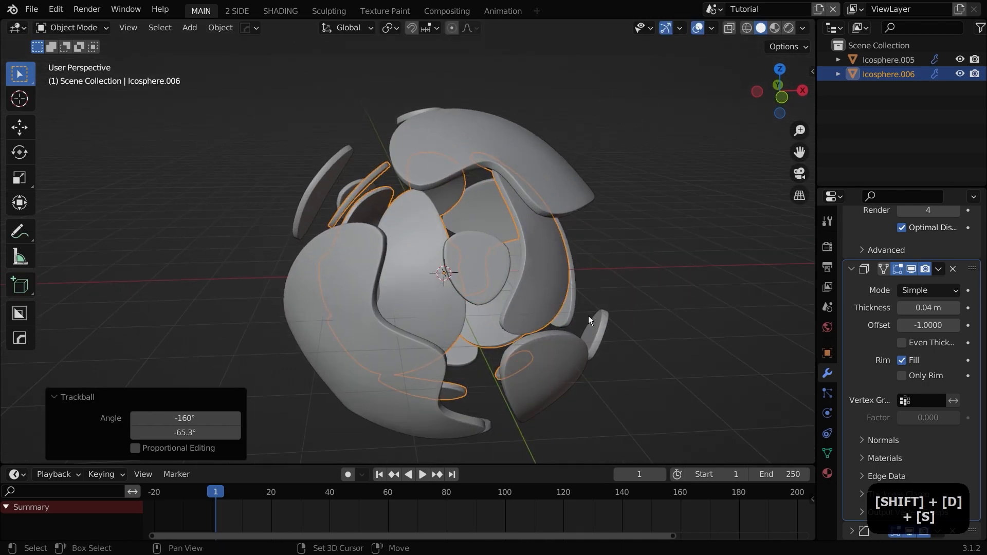
pyautogui.rightClick(678, 317)
pyautogui.press('s')
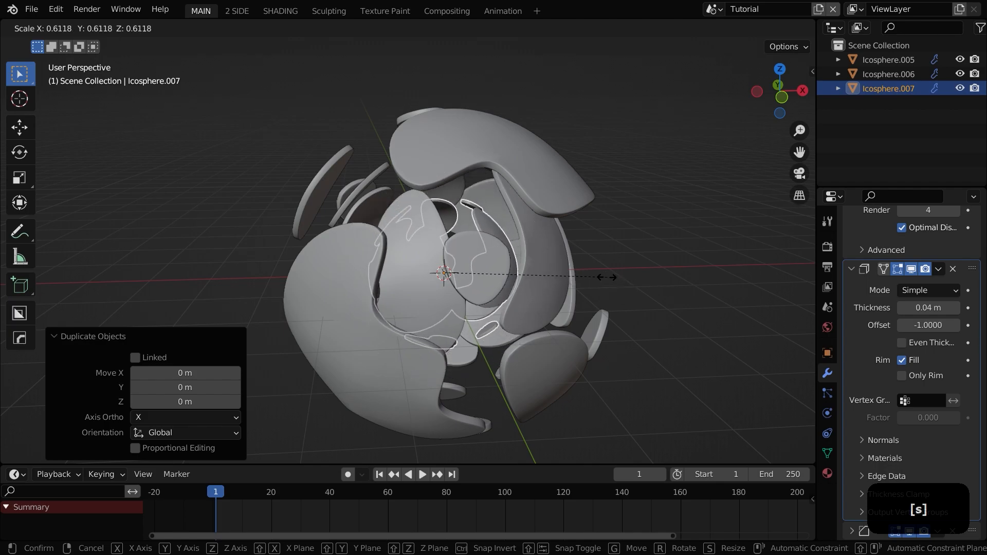
pyautogui.click(606, 305)
pyautogui.moveTo(606, 305); pyautogui.dragTo(558, 309, button='middle')
# Step: Rotate the smallest shell freely with the trackball so its holes differ from the others
pyautogui.press('r')
pyautogui.press('r')
pyautogui.click(412, 262)
pyautogui.press('a')
pyautogui.press('a')
pyautogui.scroll(-5, 478, 334)
pyautogui.moveTo(479, 335); pyautogui.dragTo(448, 309, button='middle')
pyautogui.scroll(5, 668, 320)
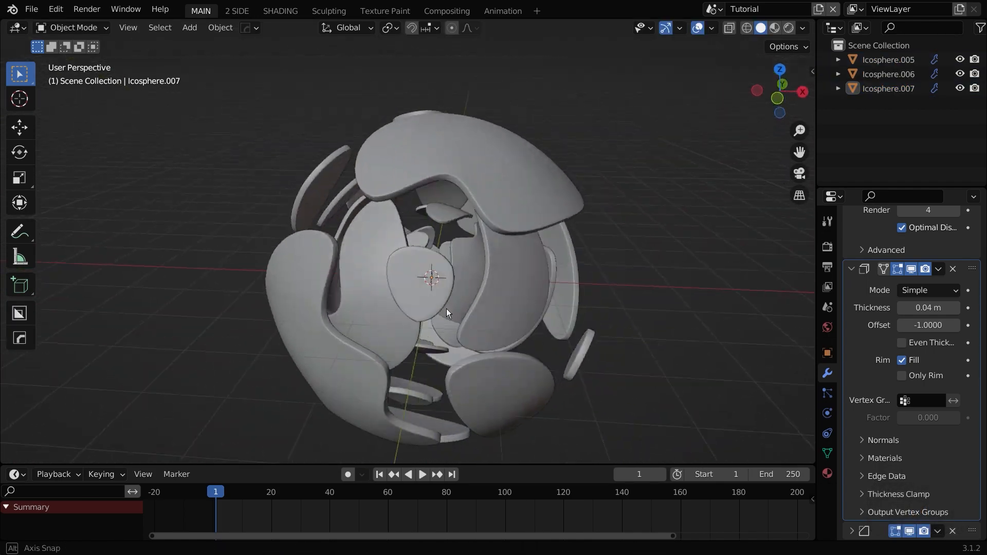
# Step: Increase the Solidify thickness of the two inner shells to about 0.051 m and 0.053 m
pyautogui.scroll(4, 451, 310)
pyautogui.keyDown('shift'); pyautogui.moveTo(517, 324); pyautogui.dragTo(520, 335, button='middle'); pyautogui.keyUp('shift')
pyautogui.moveTo(520, 334); pyautogui.dragTo(471, 321, button='middle')
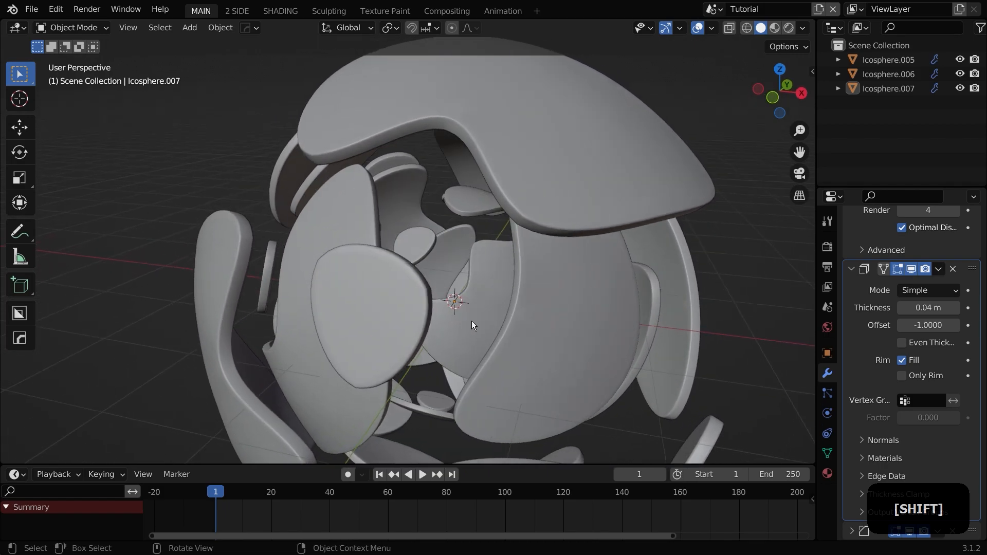
pyautogui.click(377, 232)
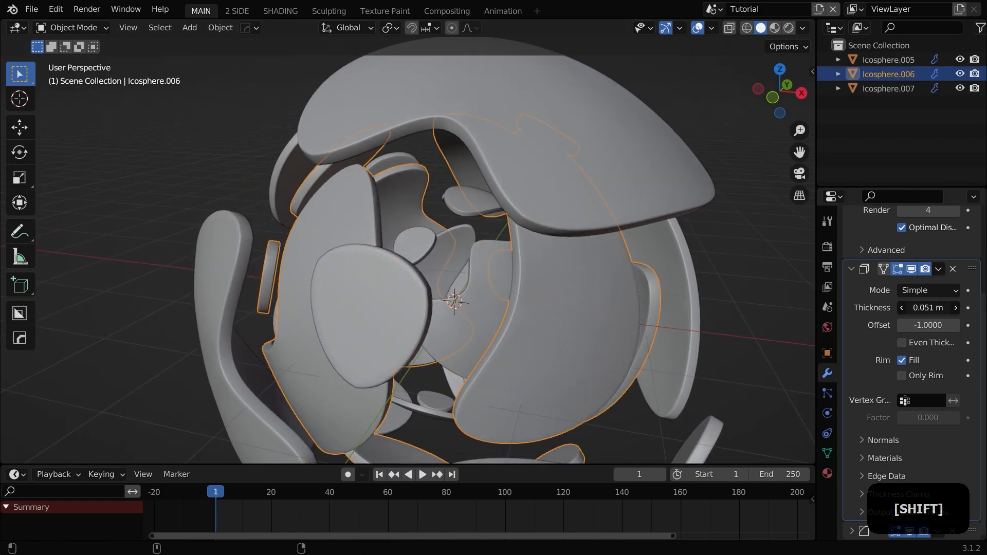
pyautogui.click(473, 321)
pyautogui.moveTo(474, 322); pyautogui.dragTo(604, 337, button='middle')
pyautogui.scroll(3, 607, 336)
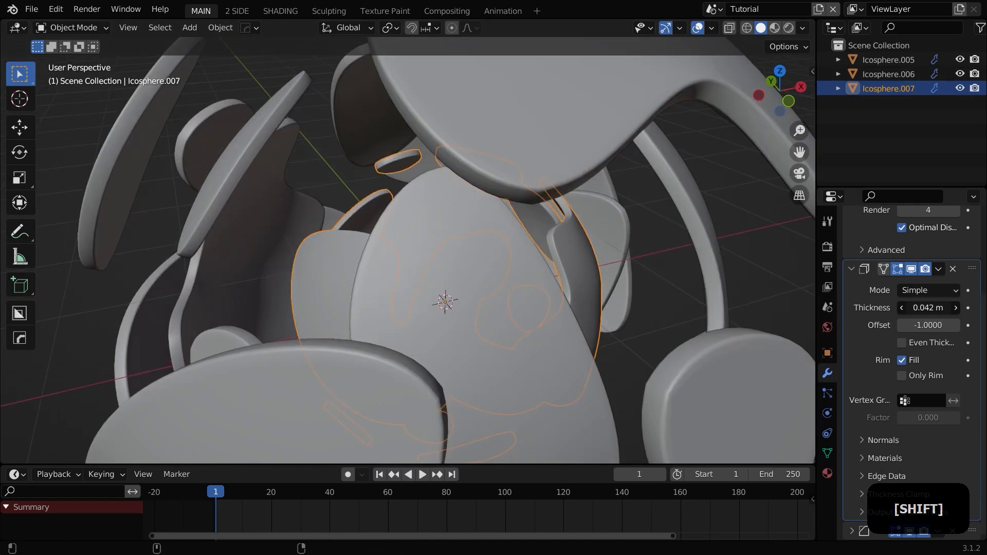
pyautogui.keyDown('shift'); pyautogui.moveTo(928, 308); pyautogui.dragTo(916, 308); pyautogui.keyUp('shift')
pyautogui.scroll(-5, 637, 337)
# Step: Switch to the front view and add a camera
pyautogui.press('a')
pyautogui.press('a')
pyautogui.moveTo(453, 355); pyautogui.dragTo(469, 325, button='middle')
pyautogui.scroll(-2, 469, 340)
pyautogui.press('KP_1')
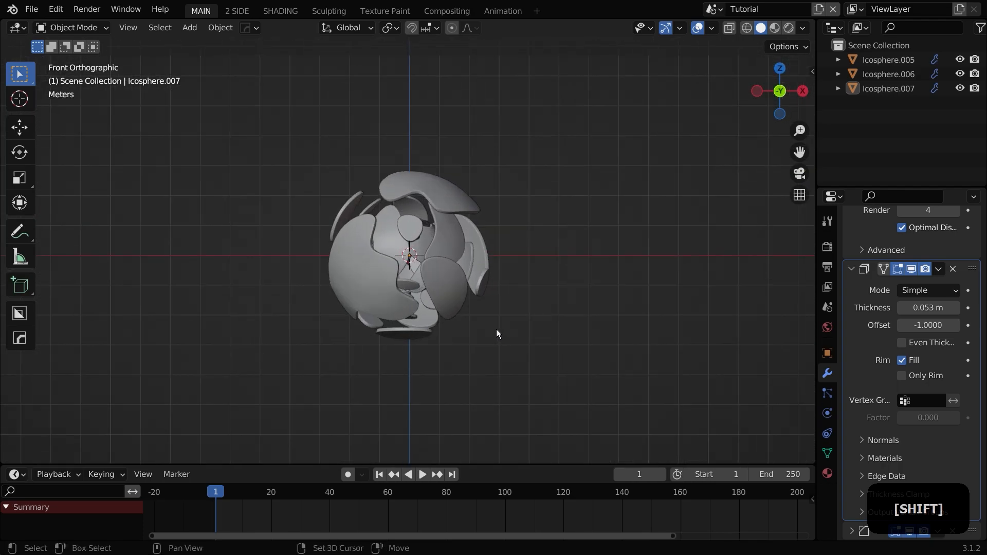
pyautogui.hotkey('shift', 'a')
pyautogui.click(427, 461)
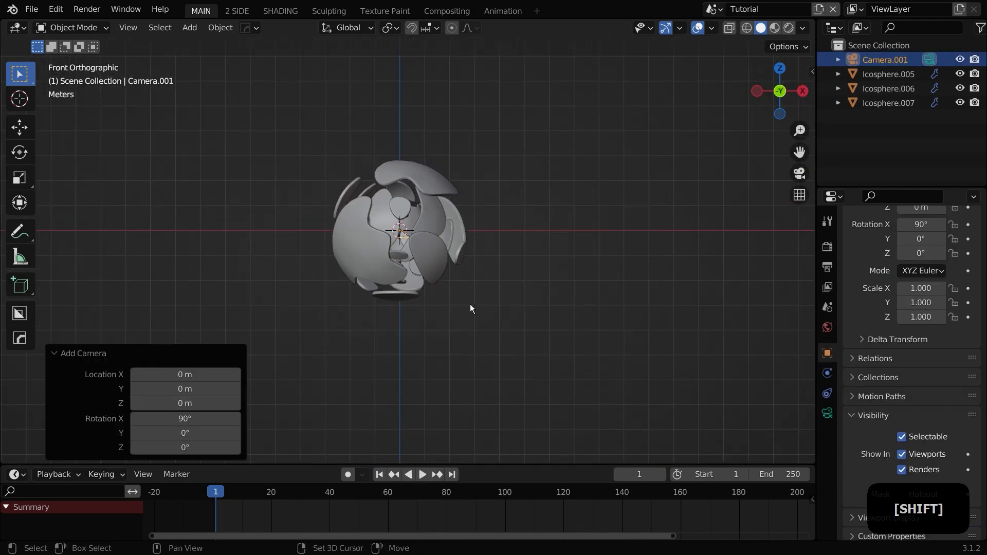
# Step: Align the camera to the current view and move it to frame the sphere
pyautogui.press('ctrl+alt+KP_0')
pyautogui.press('g')
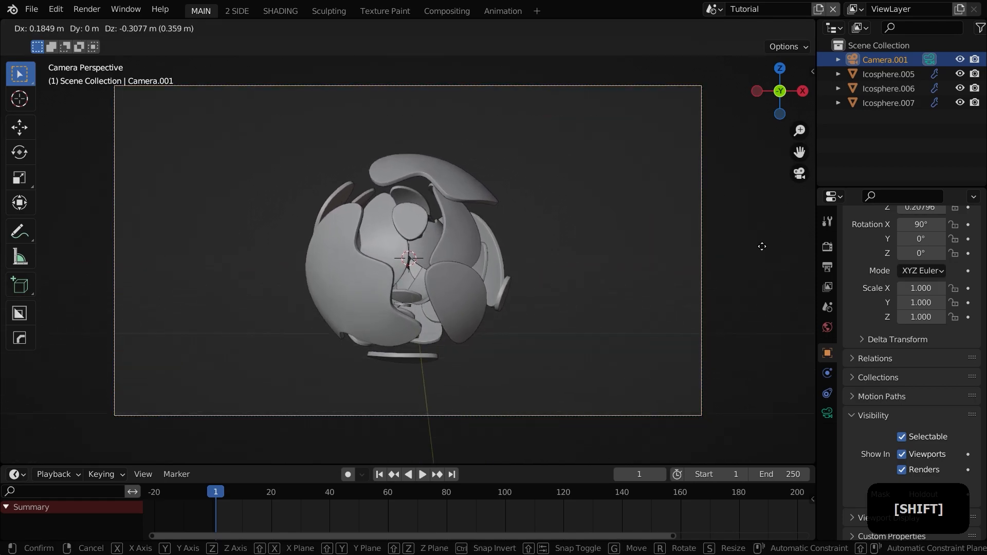
pyautogui.click(763, 310)
pyautogui.press('g')
pyautogui.click(582, 282)
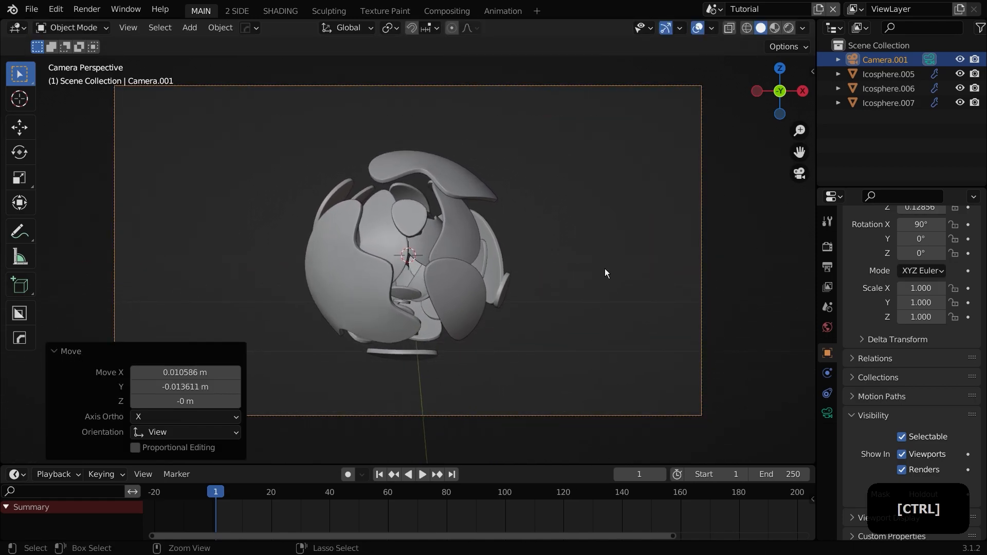
# Step: Save the file and switch the viewport to rendered shading
pyautogui.hotkey('ctrl', 's')
pyautogui.keyDown('shift'); pyautogui.moveTo(605, 268); pyautogui.dragTo(790, 317, button='middle'); pyautogui.keyUp('shift')
pyautogui.click(827, 327)
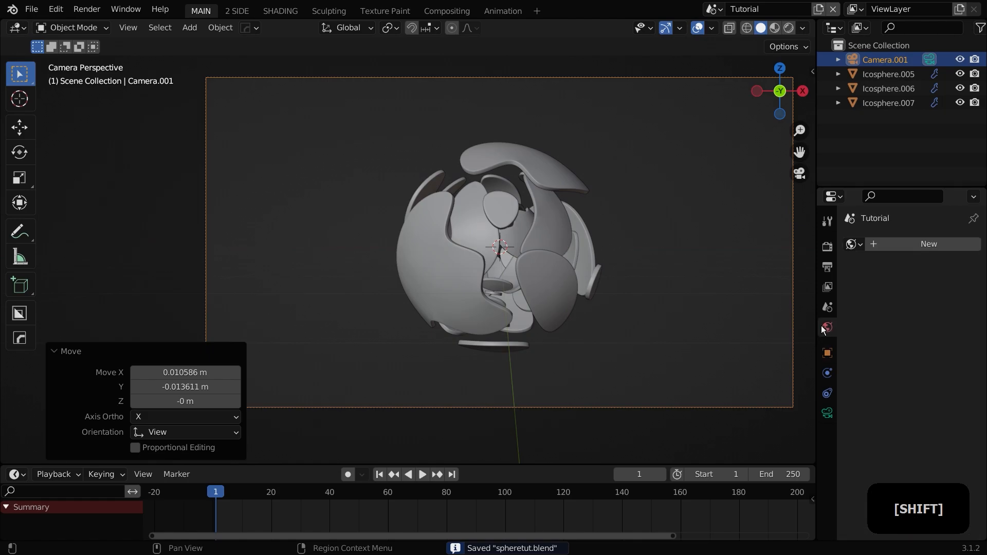
pyautogui.click(789, 28)
pyautogui.scroll(2, 618, 264)
pyautogui.scroll(-1, 618, 264)
pyautogui.keyDown('shift'); pyautogui.moveTo(614, 258); pyautogui.dragTo(557, 232, button='middle'); pyautogui.keyUp('shift')
# Step: Add an area light, move it above the sphere and scale it up about 5.6 times
pyautogui.hotkey('shift', 'a')
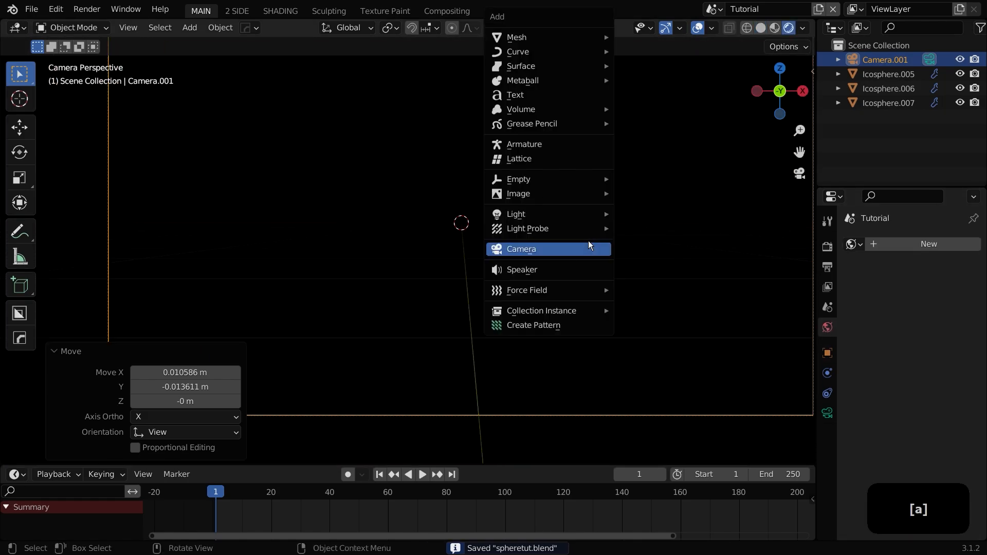
pyautogui.click(656, 265)
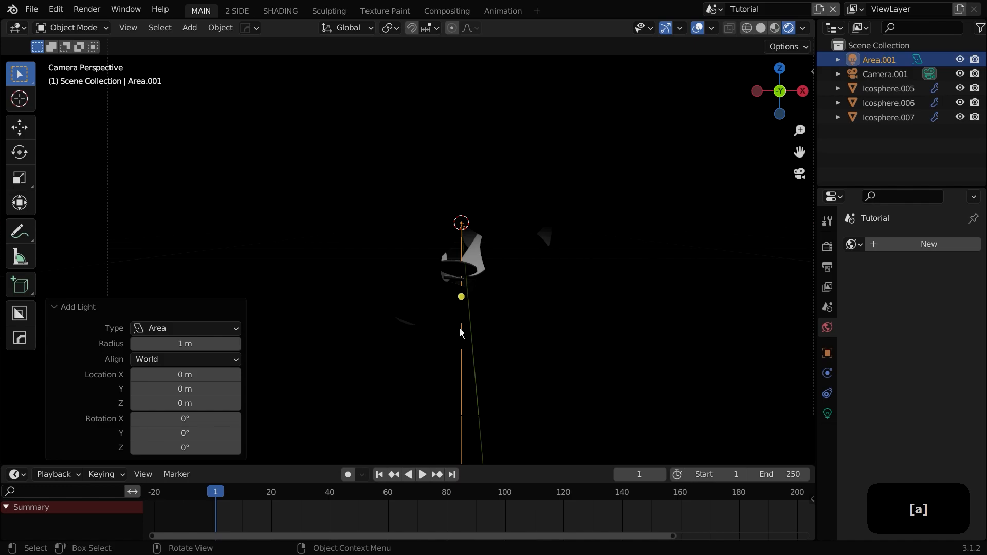
pyautogui.press('g')
pyautogui.click(552, 138)
pyautogui.scroll(-2, 553, 138)
pyautogui.press('s')
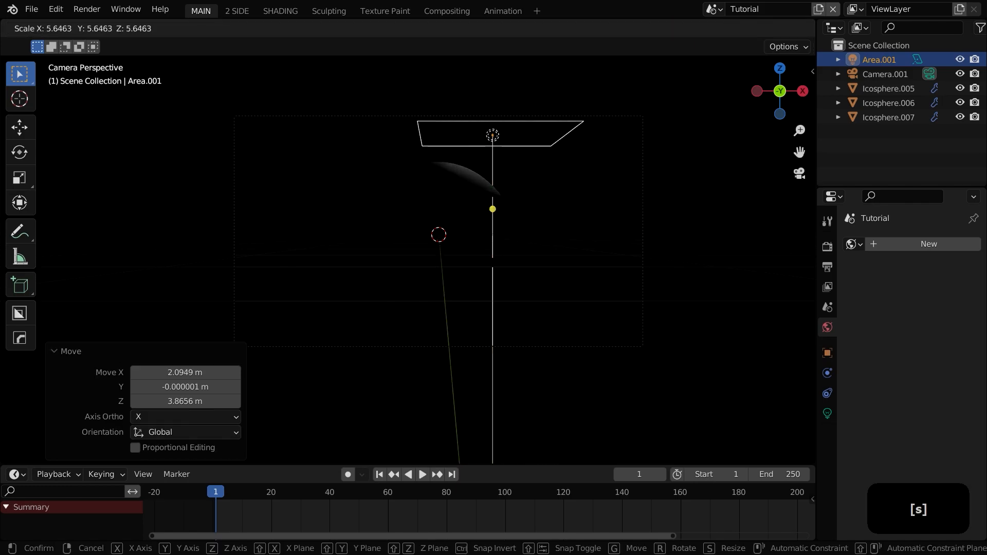
pyautogui.click(169, 229)
# Step: Rotate and reposition the area light so it angles down onto the sphere
pyautogui.press('r')
pyautogui.click(545, 247)
pyautogui.moveTo(545, 247); pyautogui.dragTo(473, 266, button='middle')
pyautogui.press('g')
pyautogui.click(461, 269)
pyautogui.press('g')
pyautogui.click(466, 258)
pyautogui.press('r')
pyautogui.press('r')
pyautogui.click(471, 273)
pyautogui.press('g')
pyautogui.click(503, 262)
pyautogui.press('KP_0')
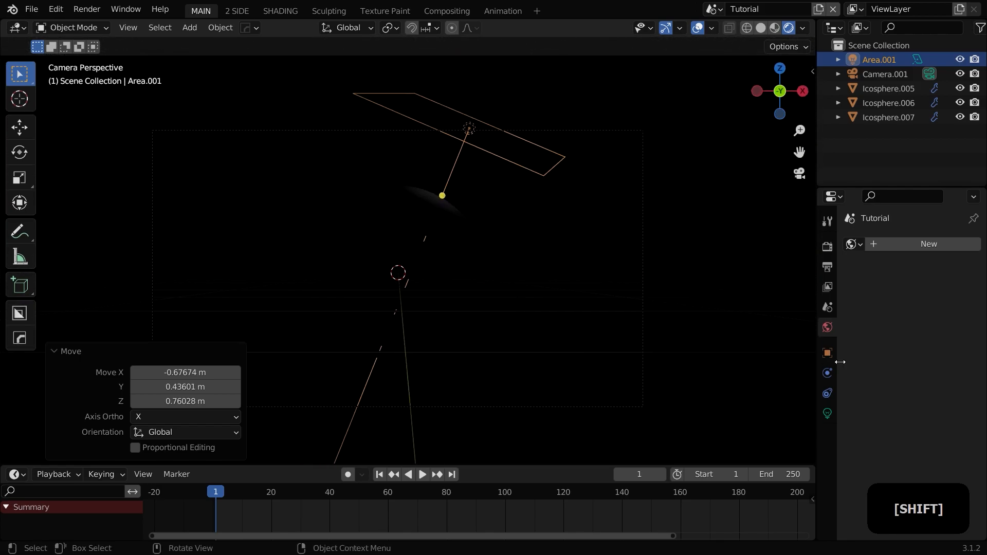
# Step: Set the area light's power to 100 W
pyautogui.click(827, 414)
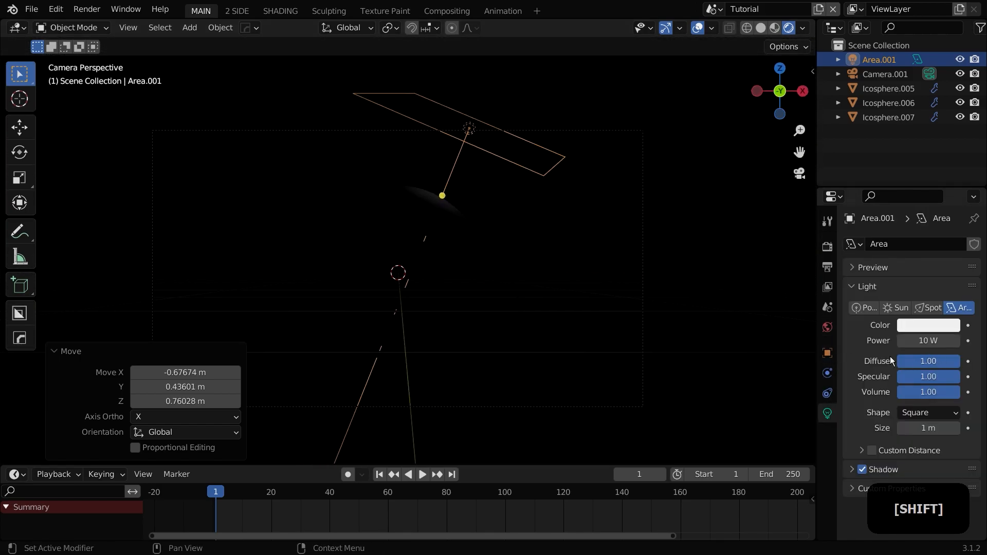
pyautogui.write('100')
pyautogui.press('Return')
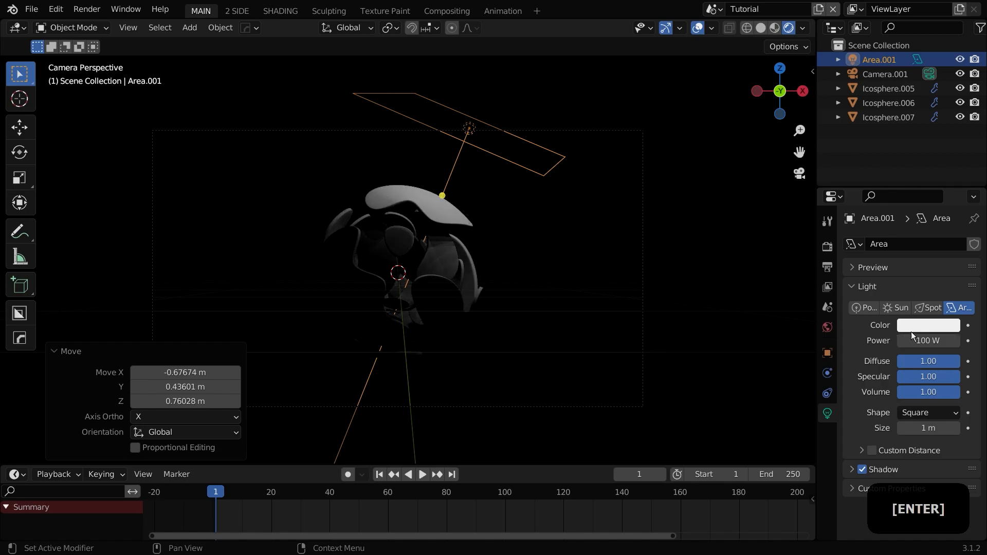
# Step: Move the area light slightly to adjust the lighting
pyautogui.scroll(3, 525, 301)
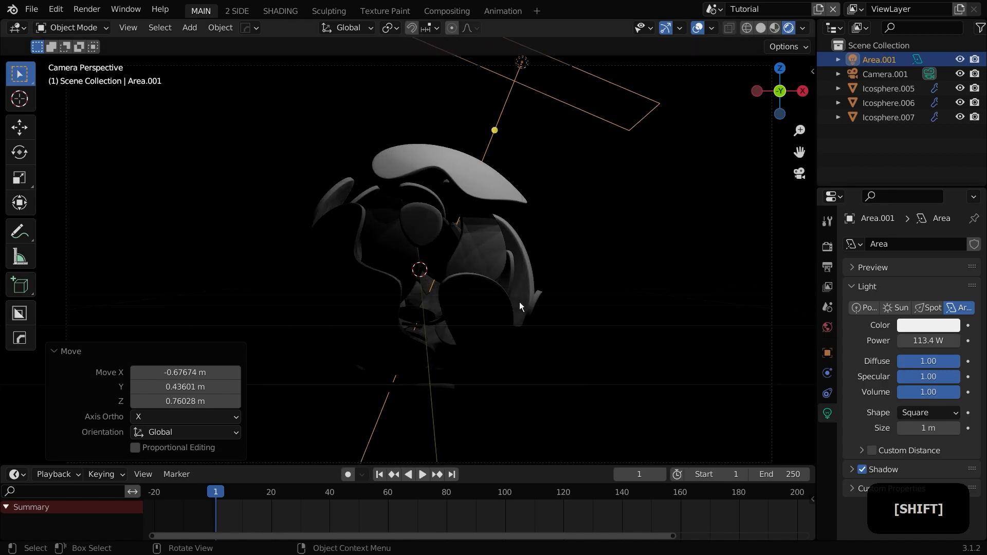
pyautogui.press('g')
pyautogui.click(572, 241)
# Step: Select the outer shell and rotate it freely with the trackball to reorient its holes
pyautogui.click(481, 329)
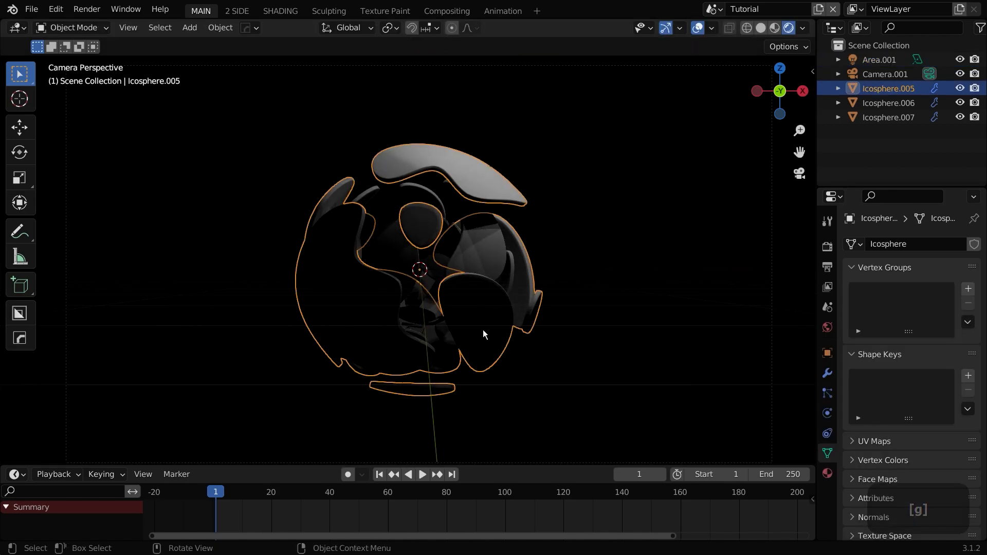
pyautogui.press('r')
pyautogui.press('r')
pyautogui.click(347, 240)
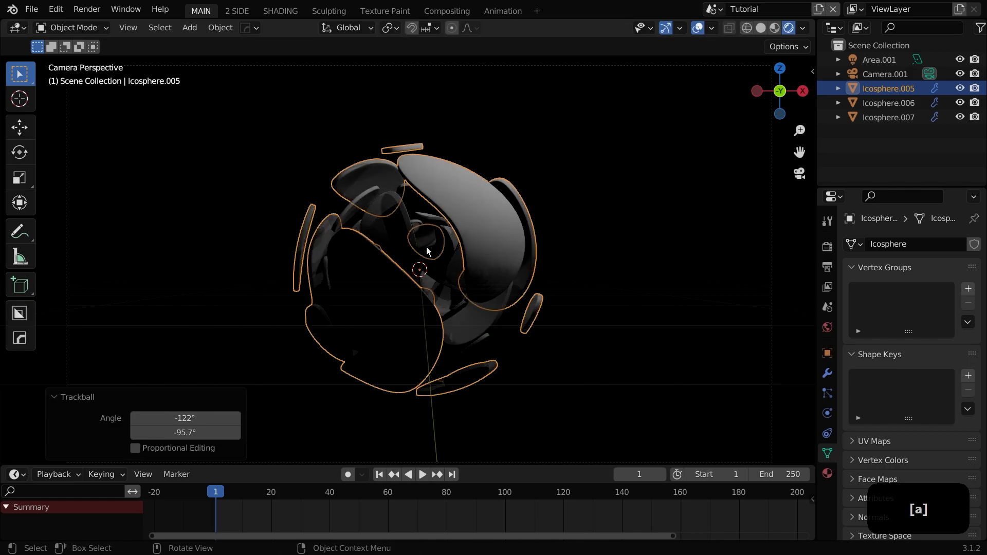
pyautogui.hotkey('alt', 'a')
pyautogui.click(475, 328)
pyautogui.press('r')
pyautogui.press('r')
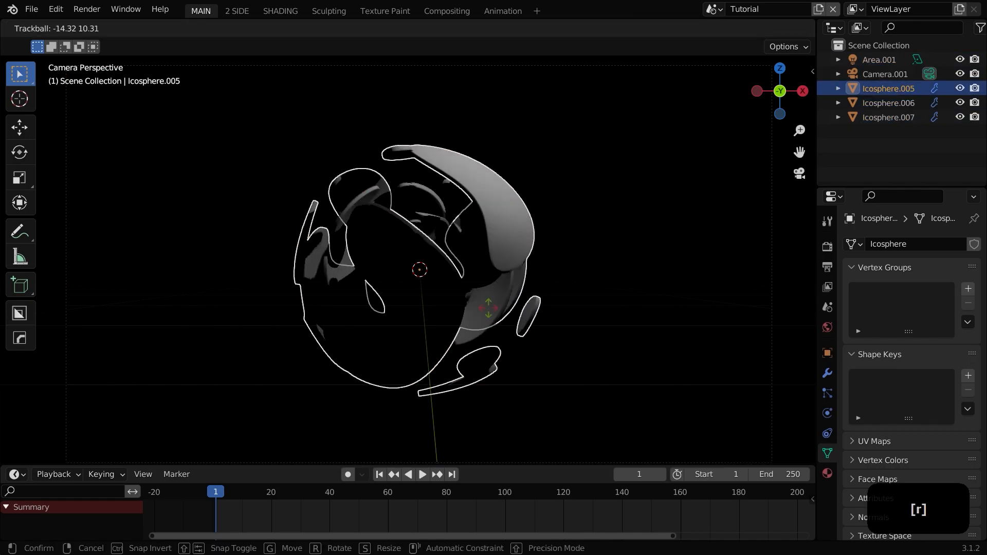
pyautogui.click(501, 315)
# Step: Create a new world for the scene
pyautogui.press('a')
pyautogui.press('a')
pyautogui.keyDown('shift'); pyautogui.moveTo(580, 281); pyautogui.dragTo(616, 280, button='middle'); pyautogui.keyUp('shift')
pyautogui.click(827, 328)
pyautogui.click(898, 244)
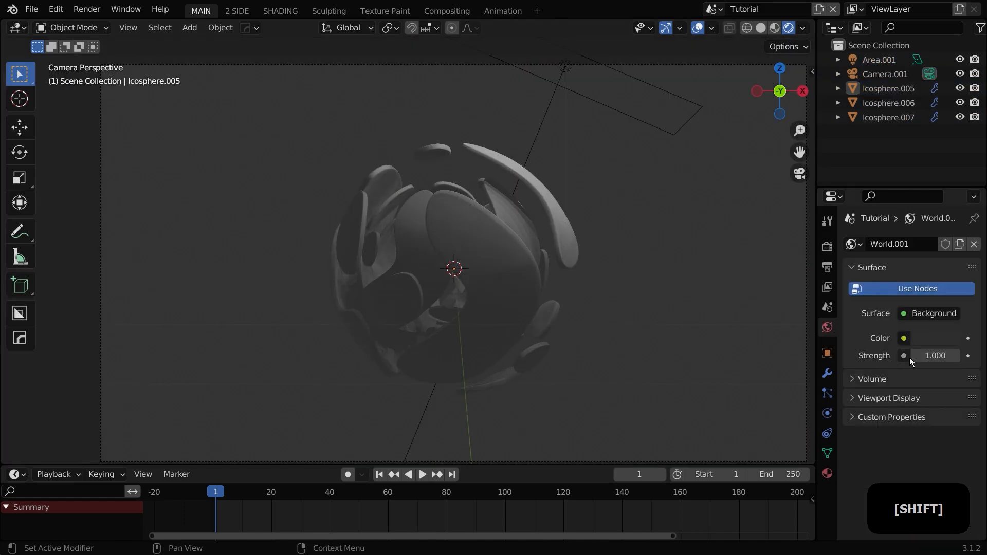
# Step: Set the world color to an Environment Texture using the fin4_Ref.exr image
pyautogui.click(904, 315)
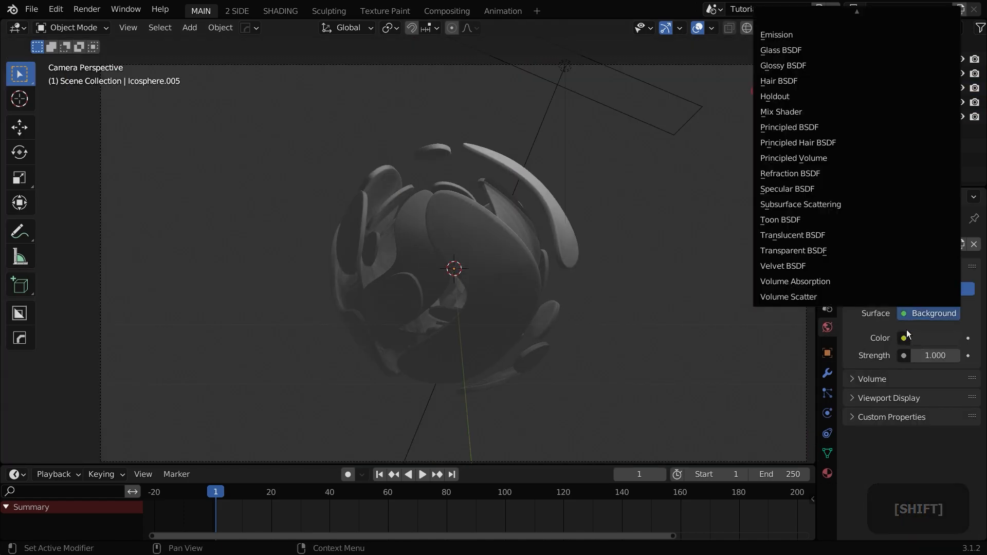
pyautogui.click(904, 339)
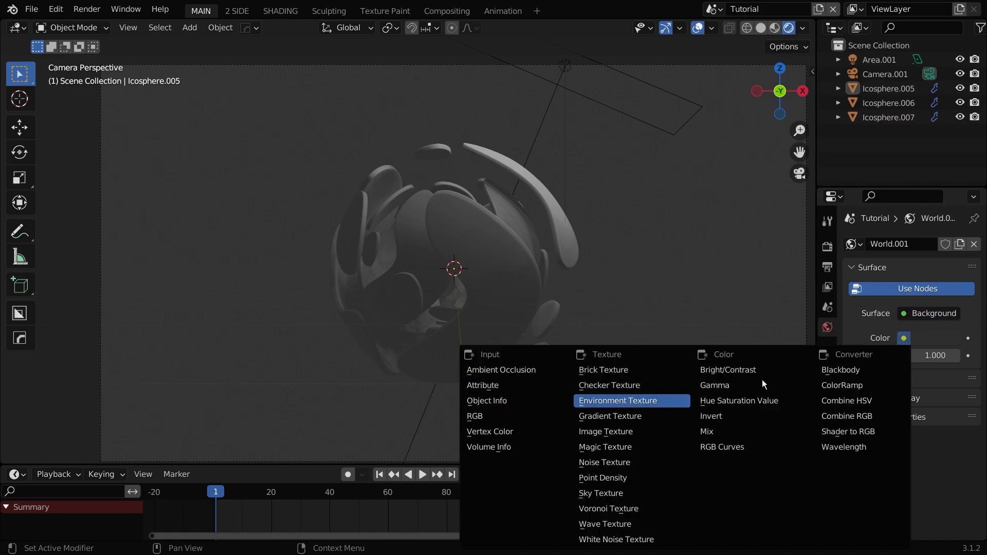
pyautogui.click(633, 401)
pyautogui.click(859, 356)
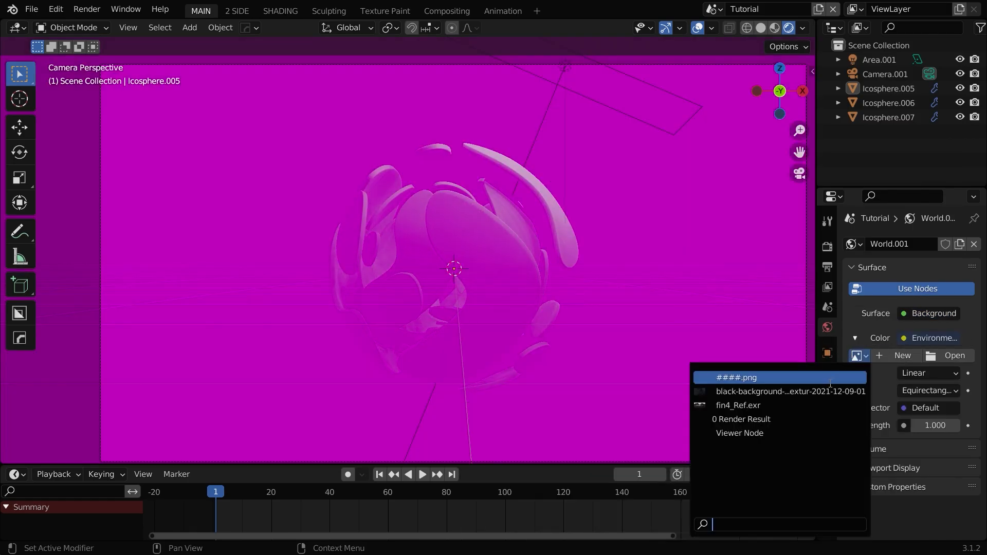
pyautogui.click(804, 405)
pyautogui.moveTo(782, 398); pyautogui.dragTo(687, 321, button='middle')
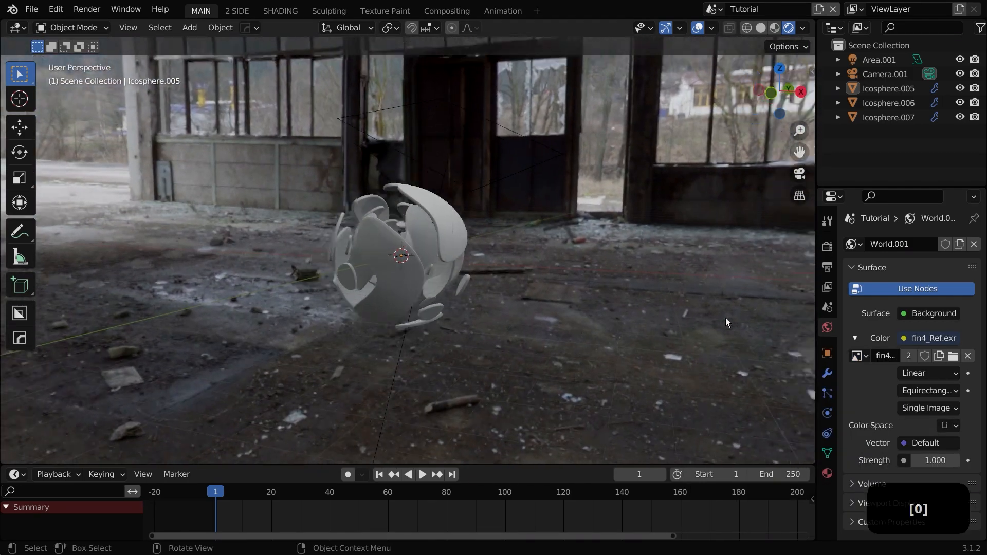
# Step: Return to the camera view and review the Eevee render settings
pyautogui.press('KP_0')
pyautogui.click(827, 247)
pyautogui.scroll(-5, 905, 334)
pyautogui.moveTo(883, 188); pyautogui.dragTo(887, 105)
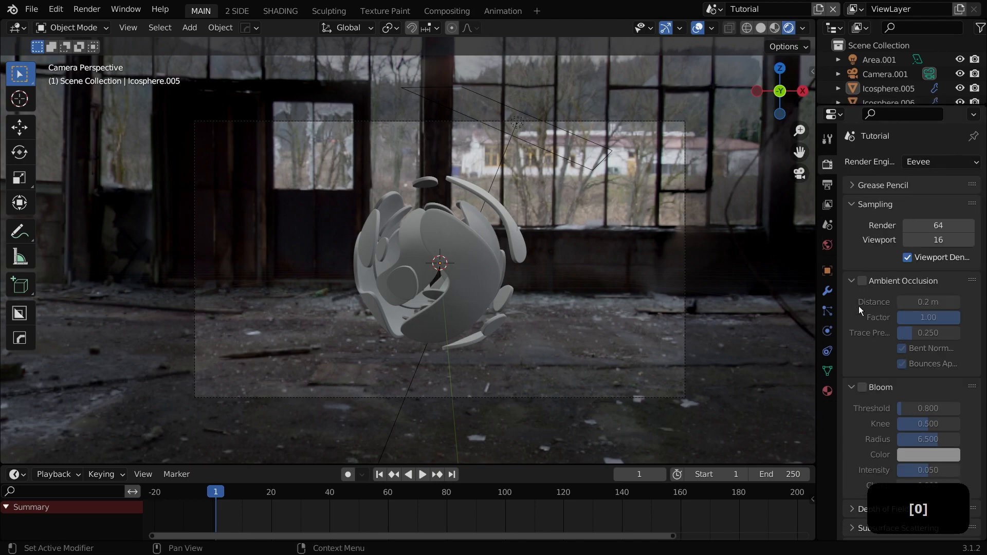
pyautogui.click(869, 205)
pyautogui.scroll(-6, 869, 386)
pyautogui.scroll(-5, 858, 427)
pyautogui.scroll(-8, 869, 442)
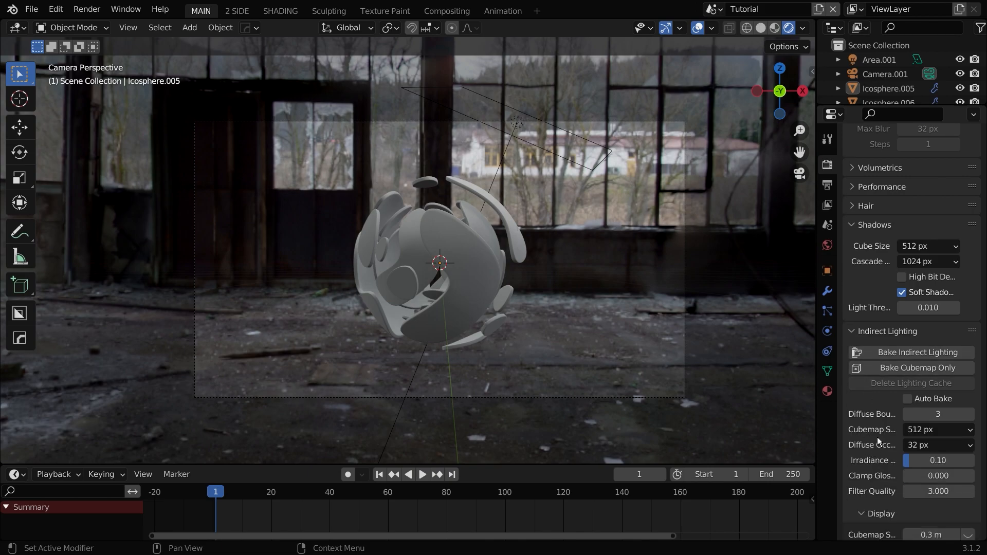
# Step: Collapse the shadow and indirect lighting settings and enable a transparent film background
pyautogui.scroll(2, 871, 422)
pyautogui.click(875, 246)
pyautogui.click(868, 265)
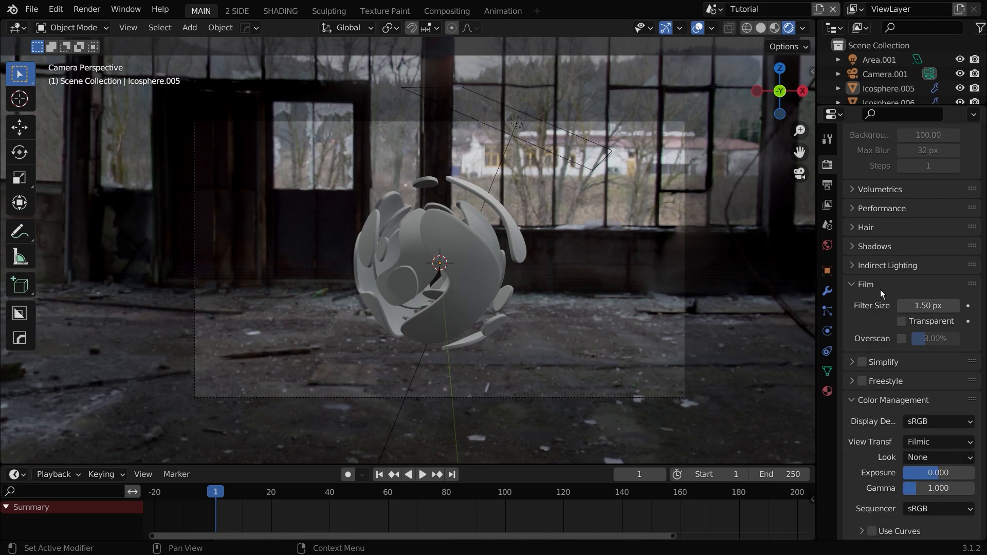
pyautogui.click(902, 321)
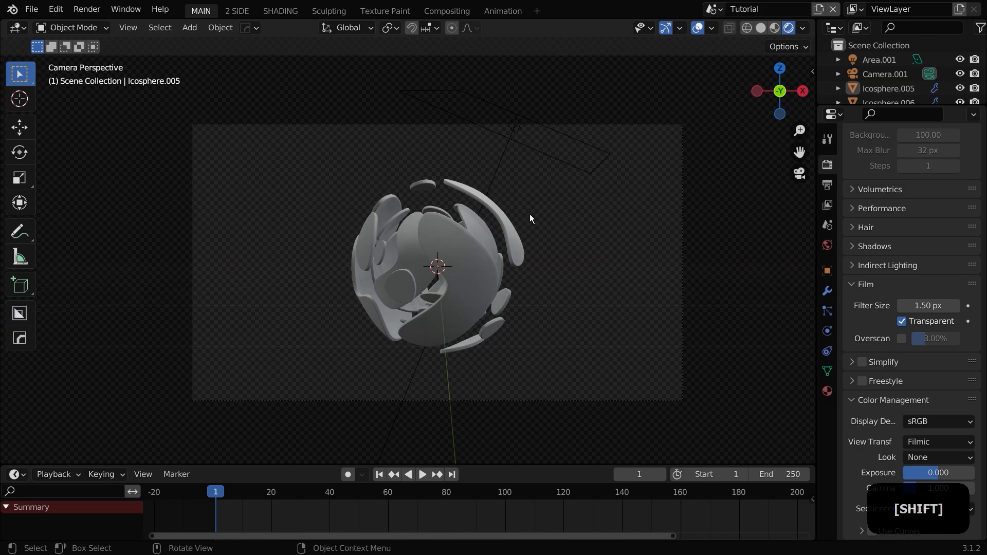
# Step: Add a plane and scale it up about 8.5 times
pyautogui.hotkey('shift', 'a')
pyautogui.moveTo(453, 36)
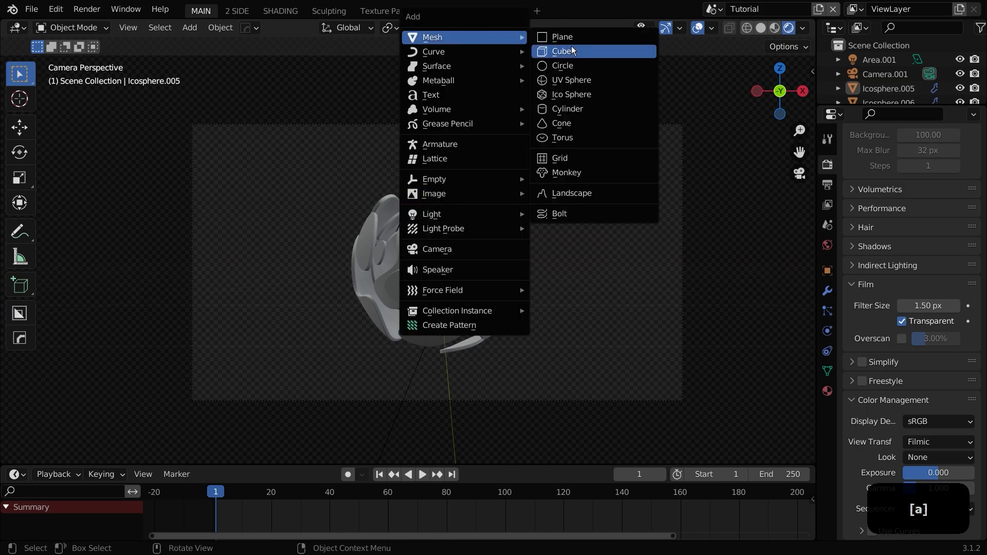
pyautogui.click(565, 36)
pyautogui.press('s')
pyautogui.click(2, 267)
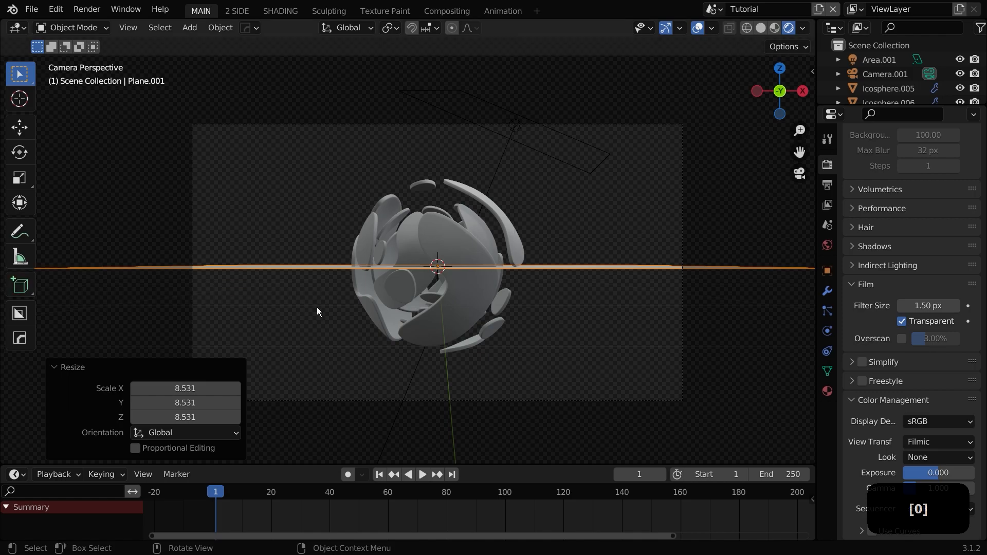
# Step: Rotate the plane 90 degrees around the X axis
pyautogui.moveTo(316, 312); pyautogui.dragTo(329, 303, button='middle')
pyautogui.write('r')
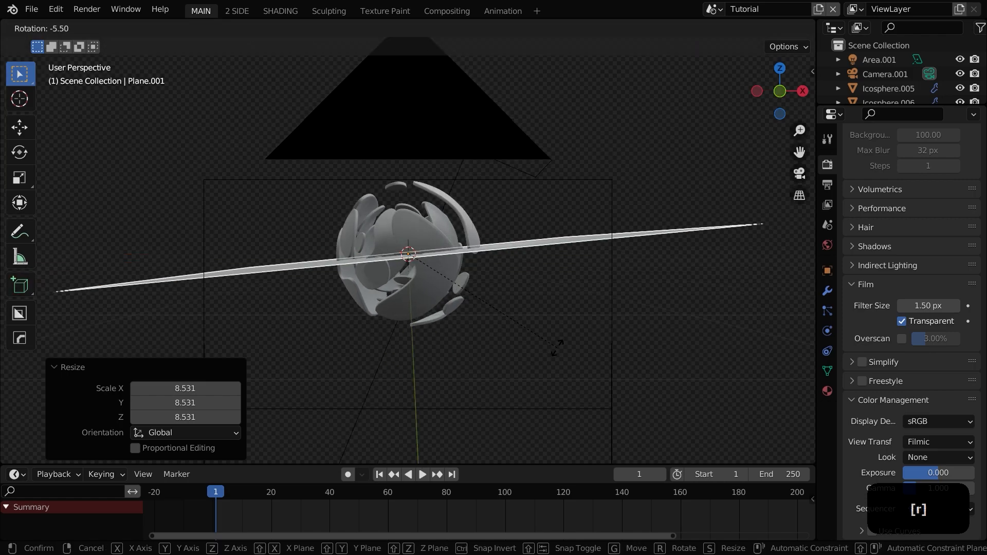
pyautogui.write('x90')
pyautogui.click(540, 342)
# Step: Scale the plane and move it about 29 m along Y behind the sphere as a backdrop
pyautogui.press('s')
pyautogui.click(571, 353)
pyautogui.scroll(-5, 572, 360)
pyautogui.moveTo(571, 370); pyautogui.dragTo(600, 381, button='middle')
pyautogui.scroll(-3, 599, 380)
pyautogui.press('g')
pyautogui.press('y')
pyautogui.click(407, 325)
# Step: Scale the backdrop plane by about 1.58 and return to the camera view
pyautogui.press('s')
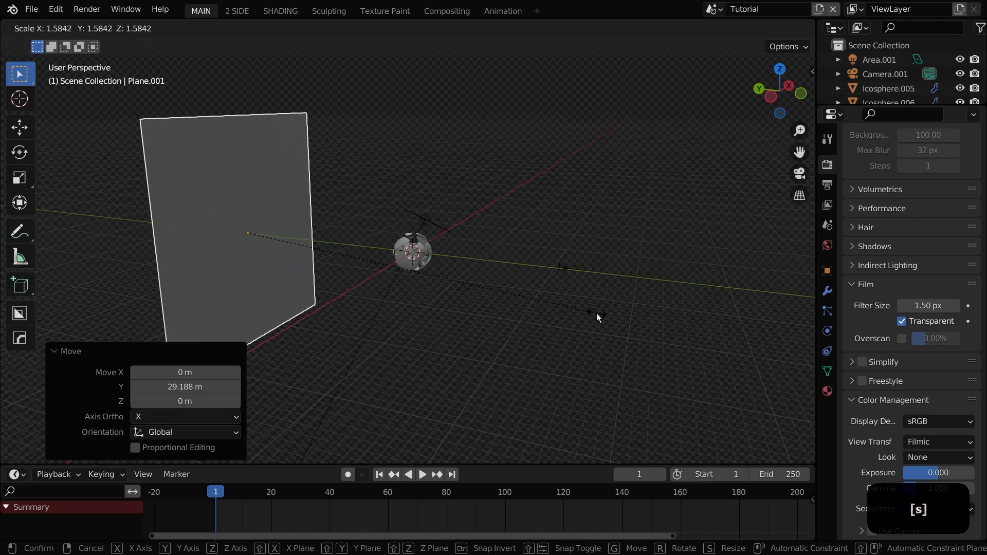
pyautogui.click(593, 315)
pyautogui.press('KP_0')
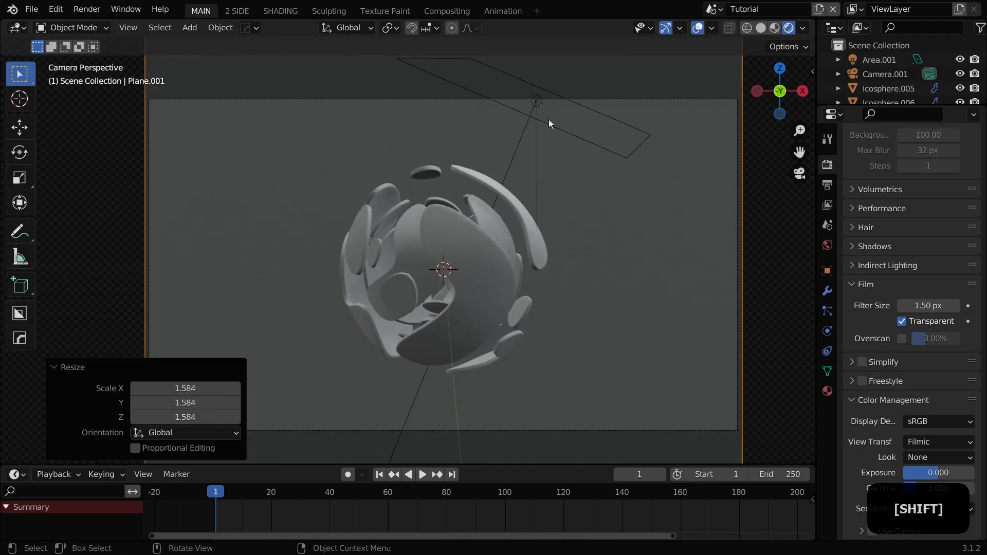
# Step: Lower the world background strength to 0.22 and deselect everything
pyautogui.click(827, 244)
pyautogui.keyDown('shift'); pyautogui.moveTo(935, 379); pyautogui.dragTo(901, 379); pyautogui.keyUp('shift')
pyautogui.hotkey('alt', 'a')
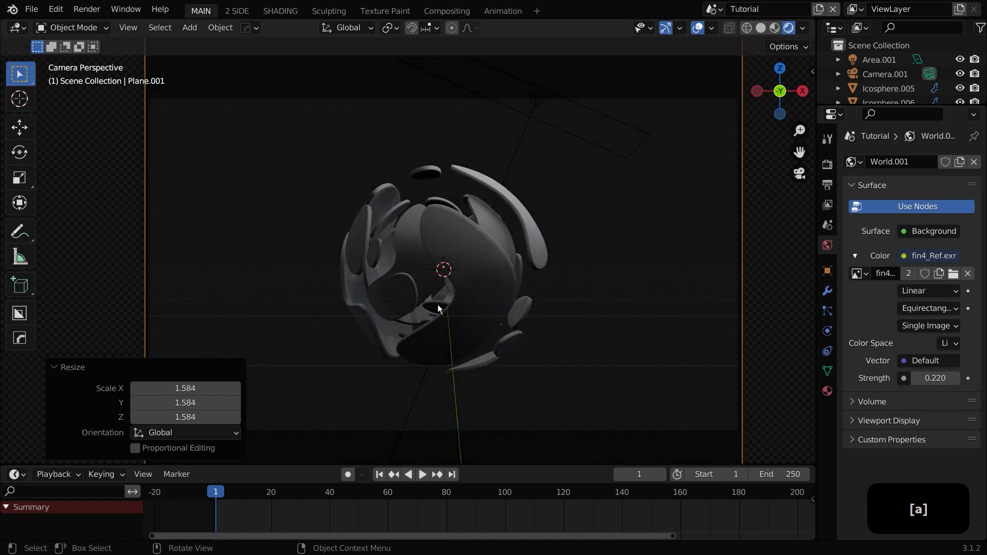
# Step: Select the outer shell and scale it down to about 0.95
pyautogui.keyDown('shift'); pyautogui.moveTo(541, 367); pyautogui.dragTo(499, 293, button='middle'); pyautogui.keyUp('shift')
pyautogui.scroll(3, 476, 288)
pyautogui.scroll(-1, 455, 282)
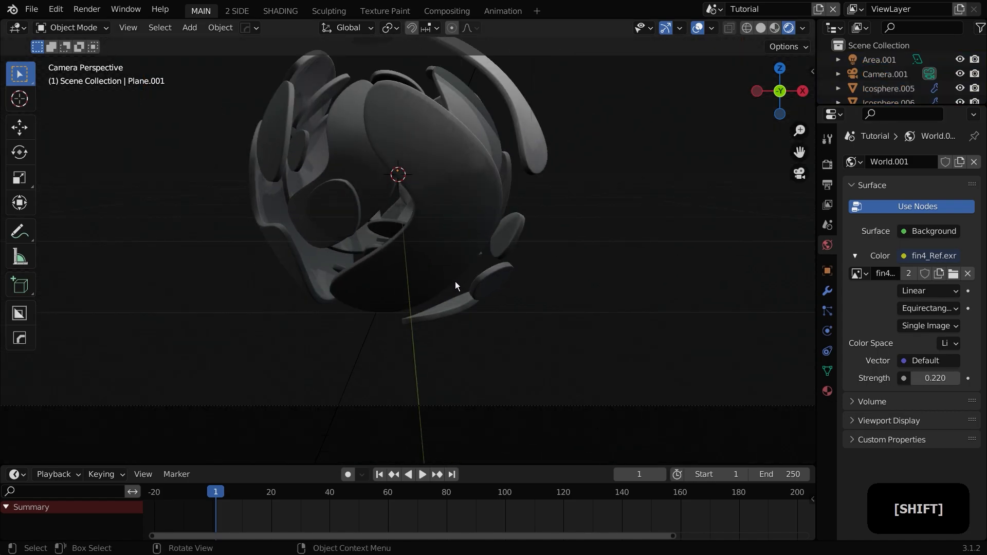
pyautogui.scroll(-1, 455, 282)
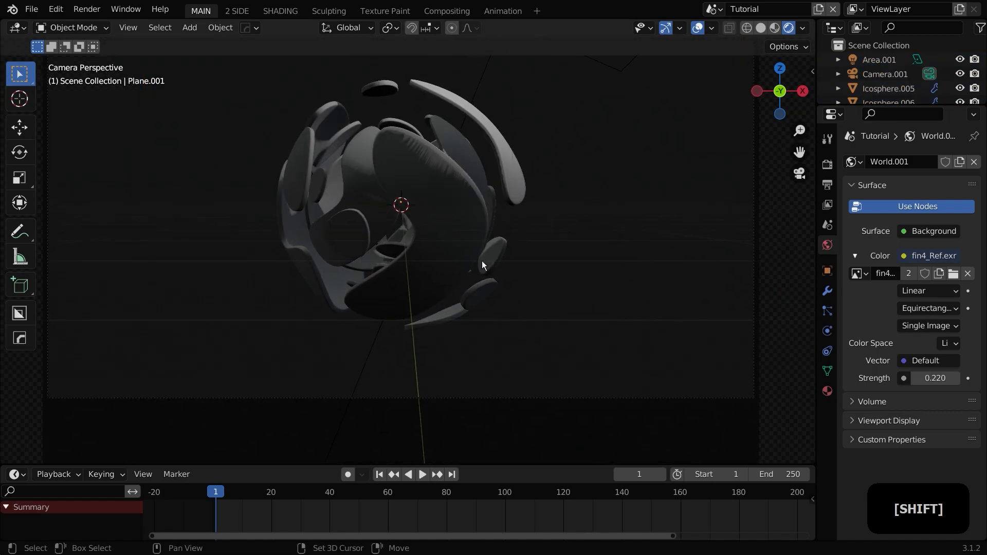
pyautogui.click(498, 252)
pyautogui.press('s')
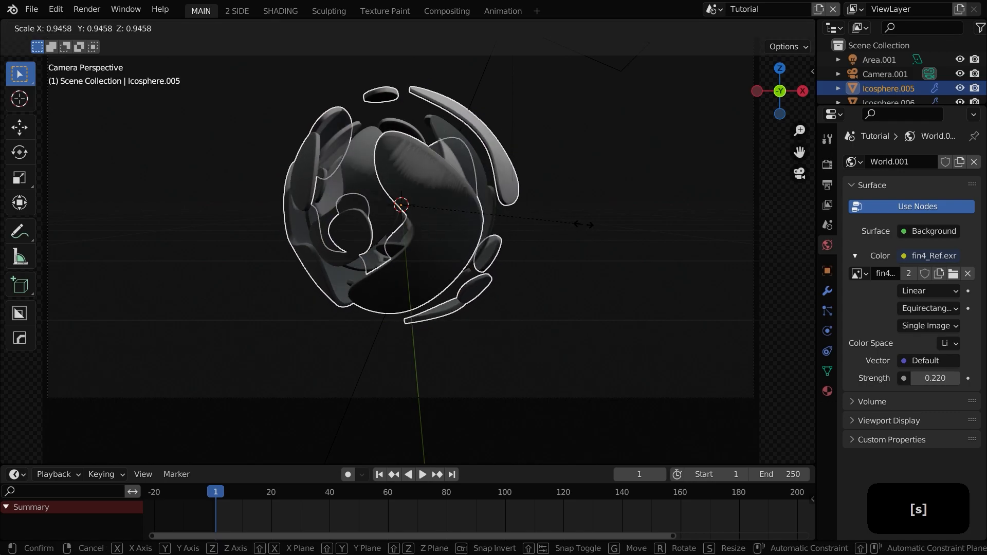
pyautogui.click(560, 217)
# Step: Rotate the outer shell freely with the trackball to reorient it
pyautogui.press('r')
pyautogui.press('r')
pyautogui.click(493, 227)
pyautogui.click(551, 268)
# Step: Create a new material named glossy on the outer shell
pyautogui.press('a')
pyautogui.click(828, 392)
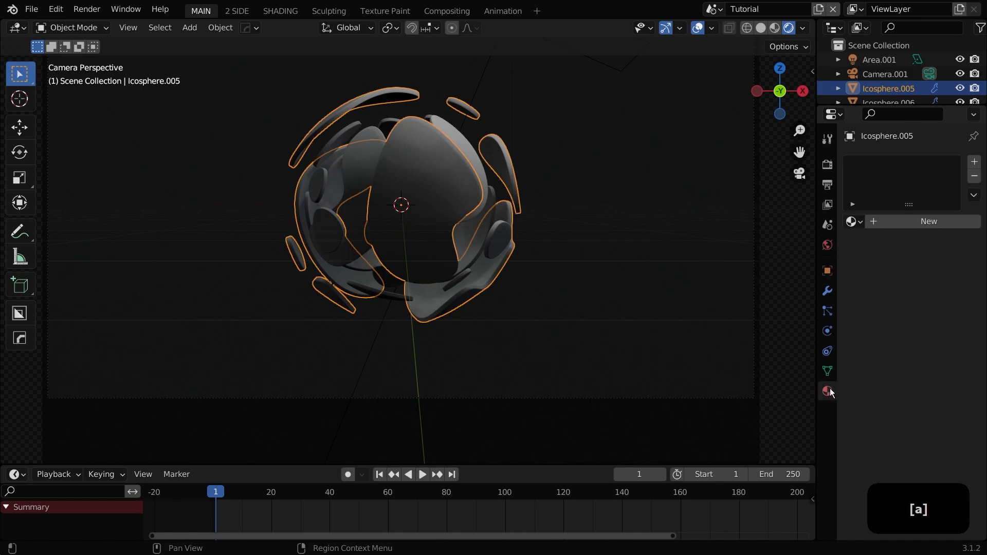
pyautogui.click(894, 224)
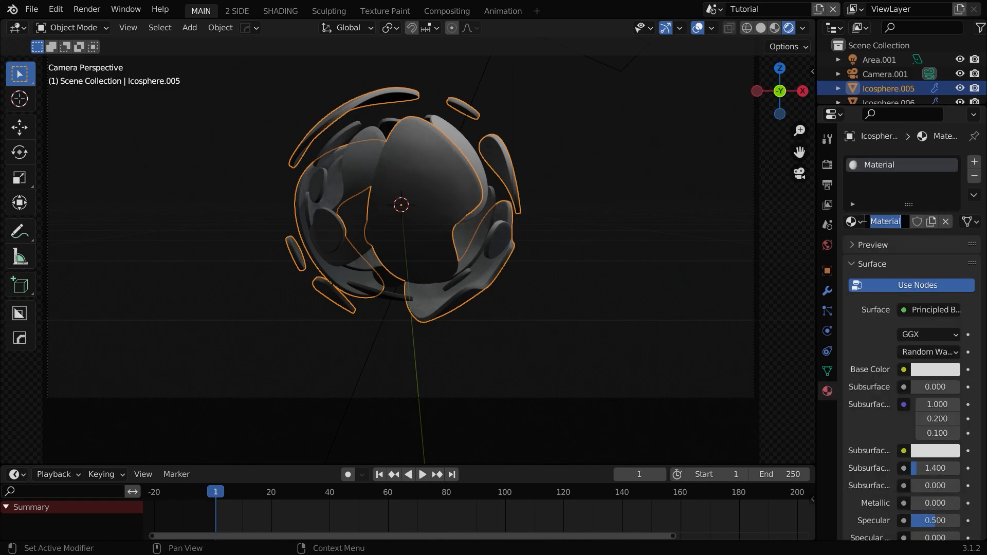
pyautogui.write('glossy')
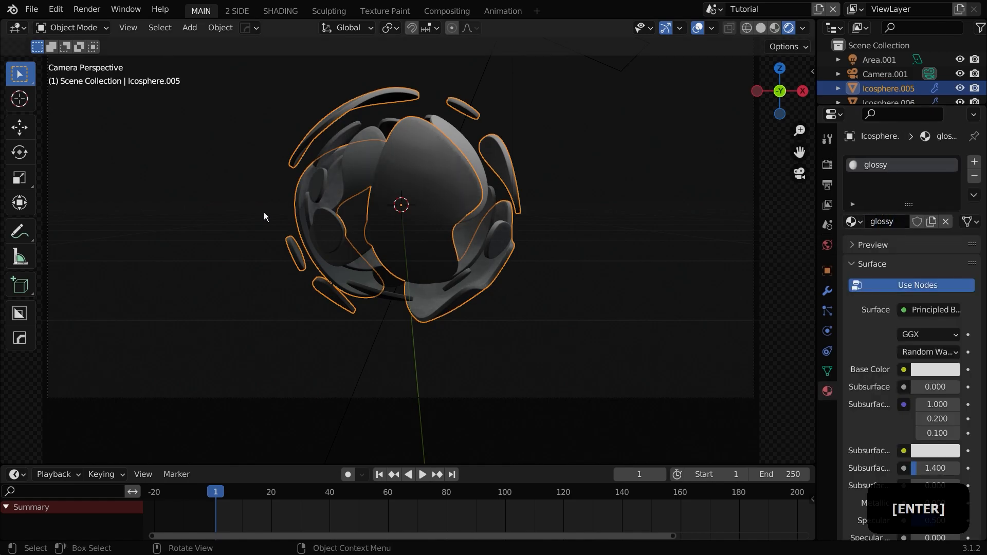
# Step: Set the glossy material's specular to about 0.8 and roughness to about 0.06
pyautogui.keyDown('shift'); pyautogui.moveTo(460, 187); pyautogui.dragTo(540, 293, button='middle'); pyautogui.keyUp('shift')
pyautogui.scroll(7, 456, 197)
pyautogui.keyDown('shift'); pyautogui.moveTo(696, 332); pyautogui.dragTo(644, 325, button='middle'); pyautogui.keyUp('shift')
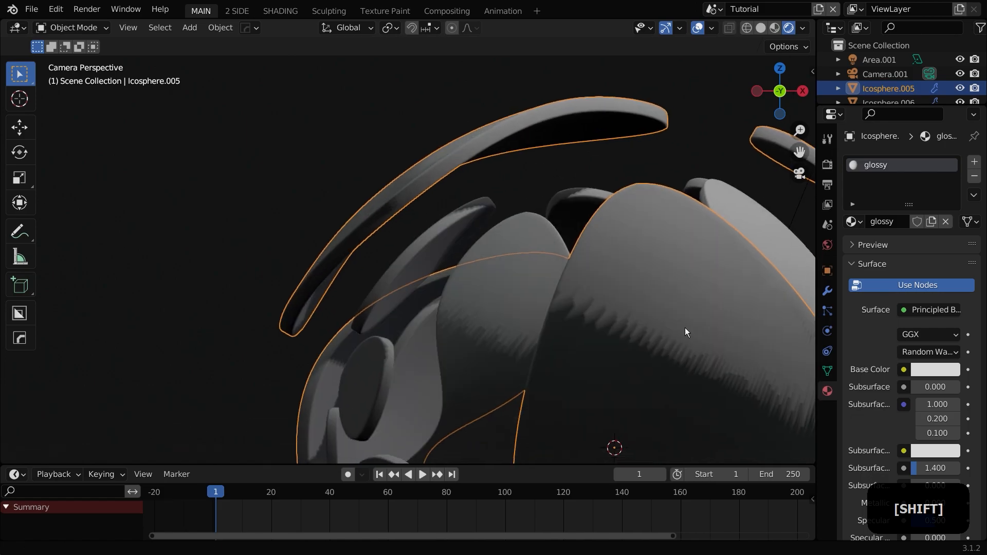
pyautogui.scroll(-6, 869, 342)
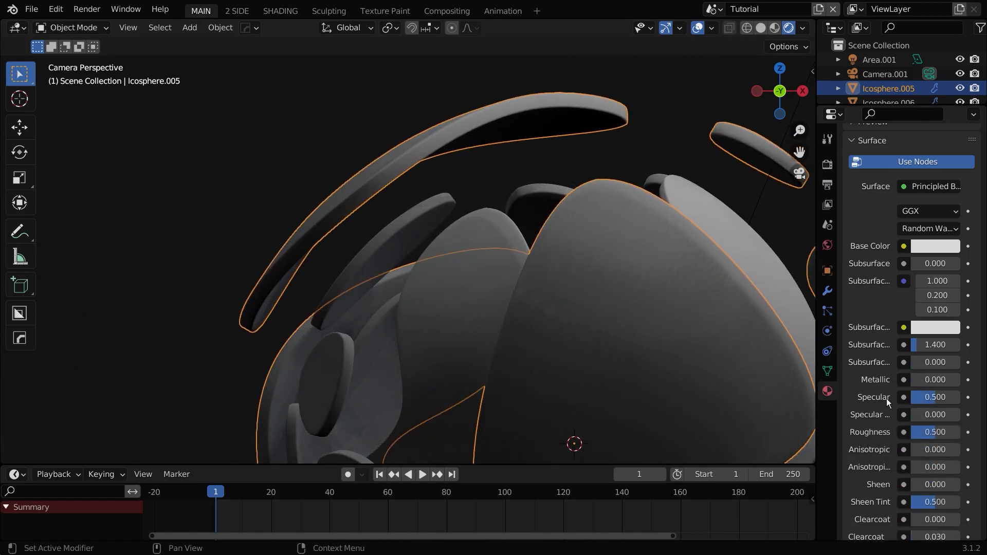
pyautogui.scroll(-3, 900, 375)
pyautogui.moveTo(935, 336); pyautogui.dragTo(950, 335)
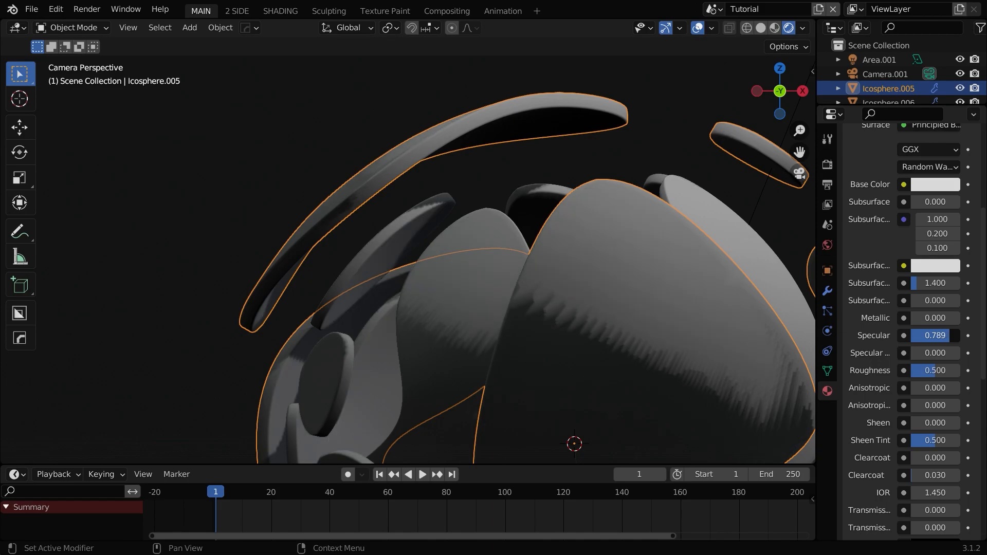
pyautogui.moveTo(947, 371); pyautogui.dragTo(914, 370)
pyautogui.press('r')
pyautogui.press('r')
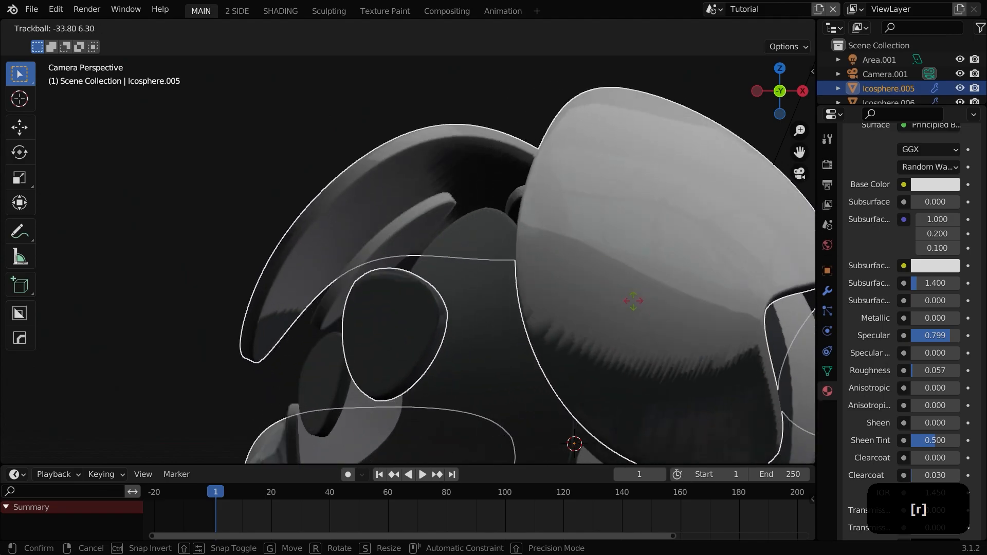
pyautogui.rightClick(640, 299)
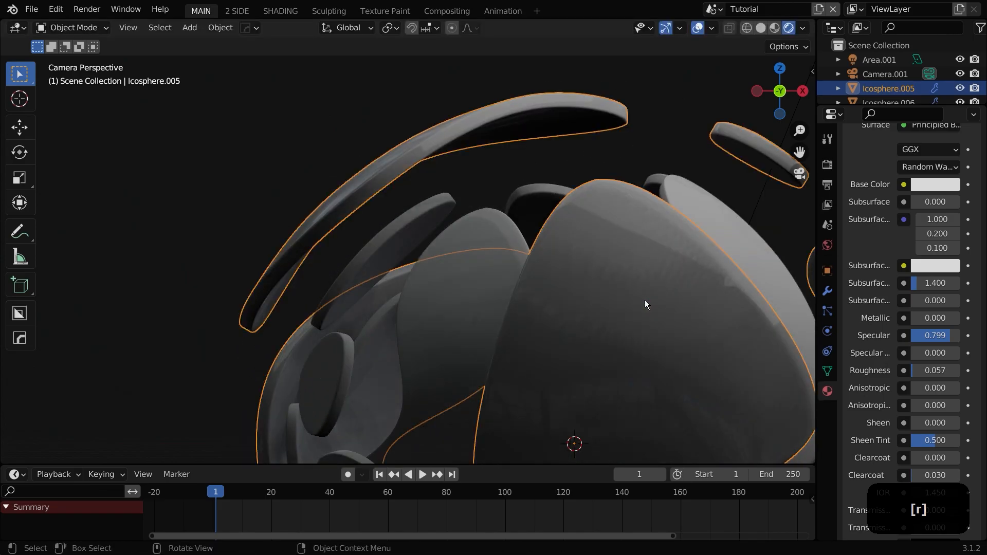
# Step: Set the outer shell's Solidify rim material offset to 1
pyautogui.scroll(8, 868, 336)
pyautogui.click(827, 291)
pyautogui.keyDown('shift'); pyautogui.moveTo(341, 220); pyautogui.dragTo(364, 263, button='middle'); pyautogui.keyUp('shift')
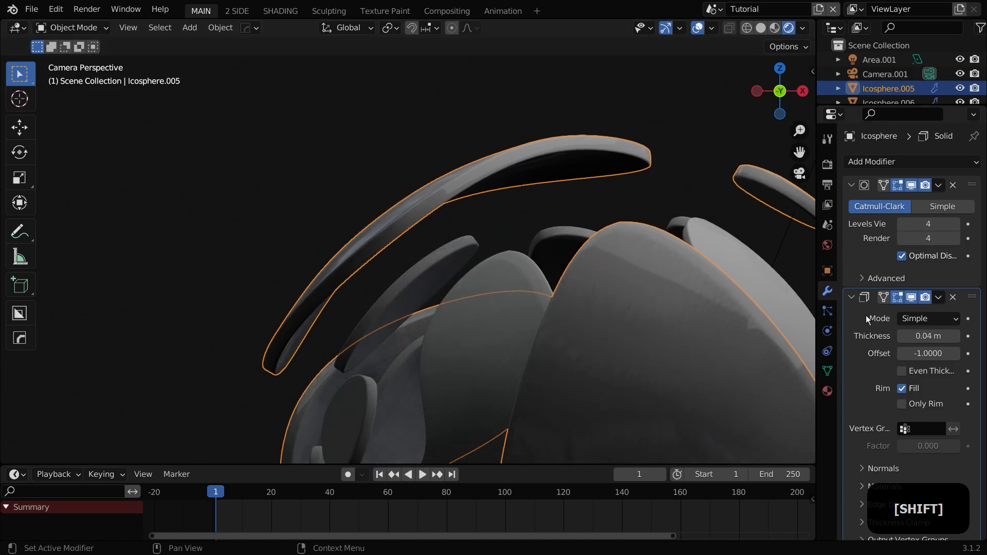
pyautogui.scroll(-2, 856, 307)
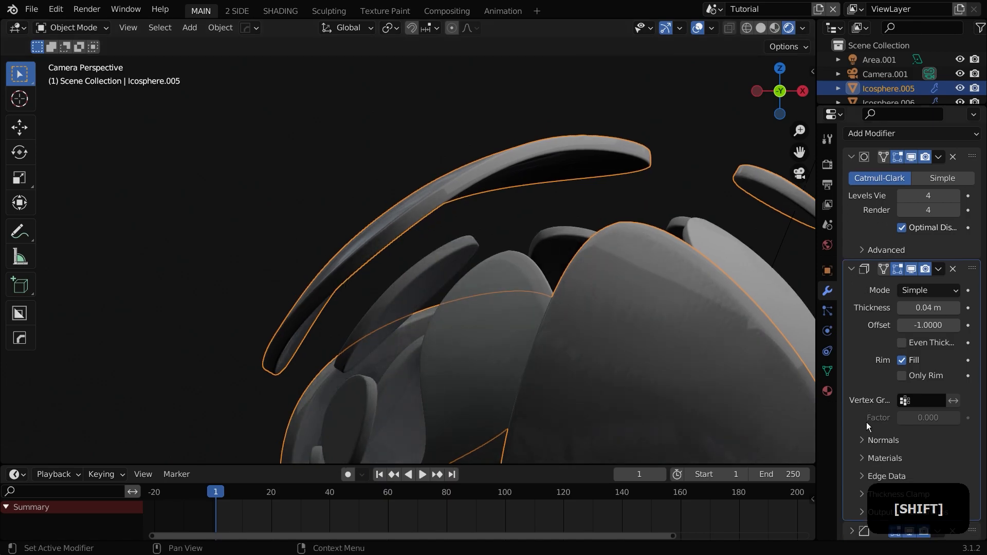
pyautogui.click(875, 455)
pyautogui.scroll(-3, 864, 451)
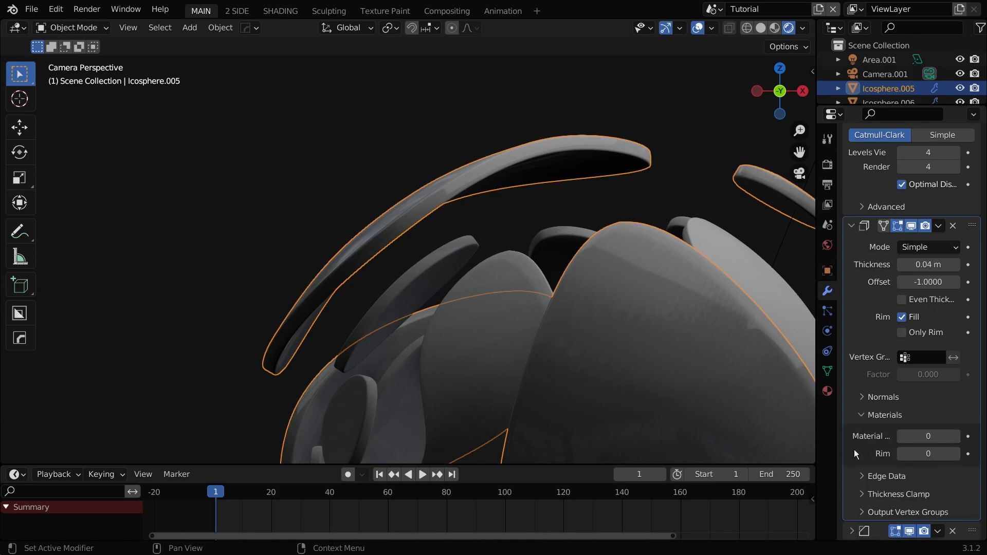
pyautogui.moveTo(815, 443); pyautogui.dragTo(775, 443)
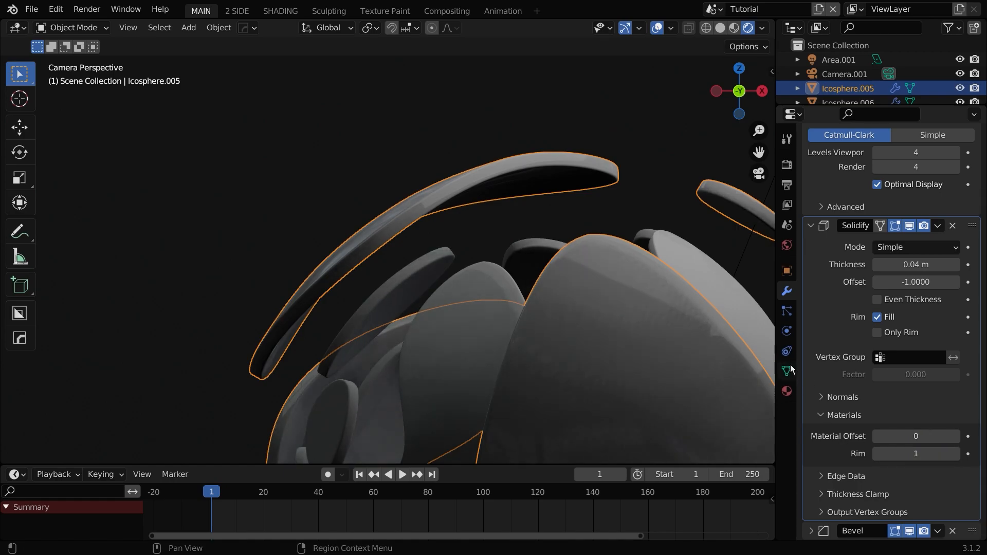
# Step: Add a second material slot with a new material named rim
pyautogui.click(787, 391)
pyautogui.scroll(3, 877, 209)
pyautogui.click(973, 164)
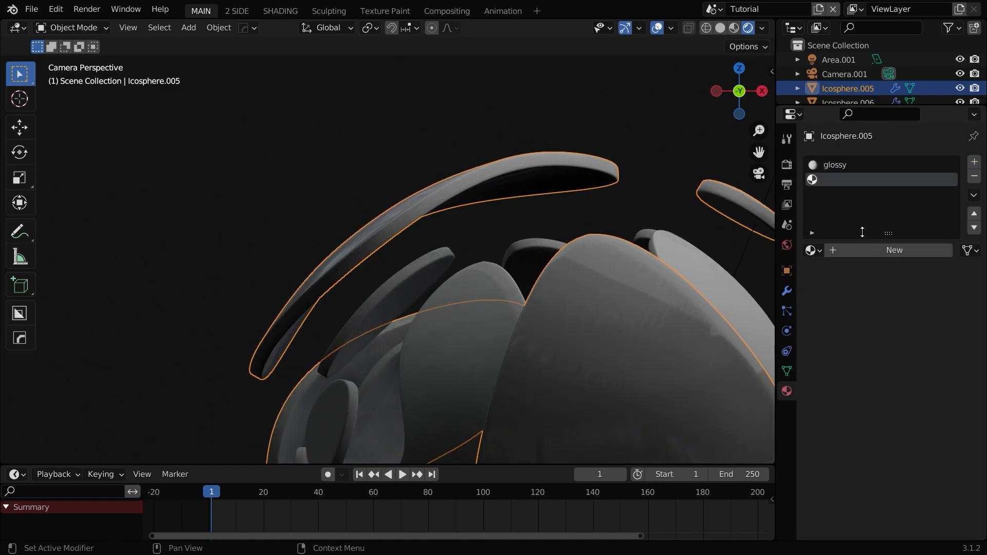
pyautogui.click(864, 249)
pyautogui.click(865, 250)
pyautogui.write('rim')
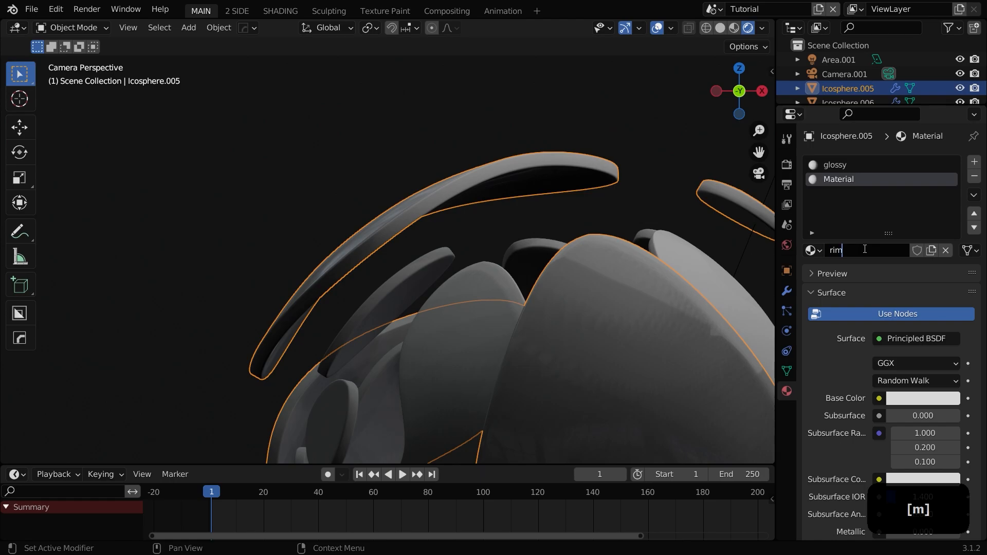
# Step: Set the rim material's base color to light blue
pyautogui.click(899, 399)
pyautogui.moveTo(890, 242); pyautogui.dragTo(892, 220)
pyautogui.scroll(-6, 539, 286)
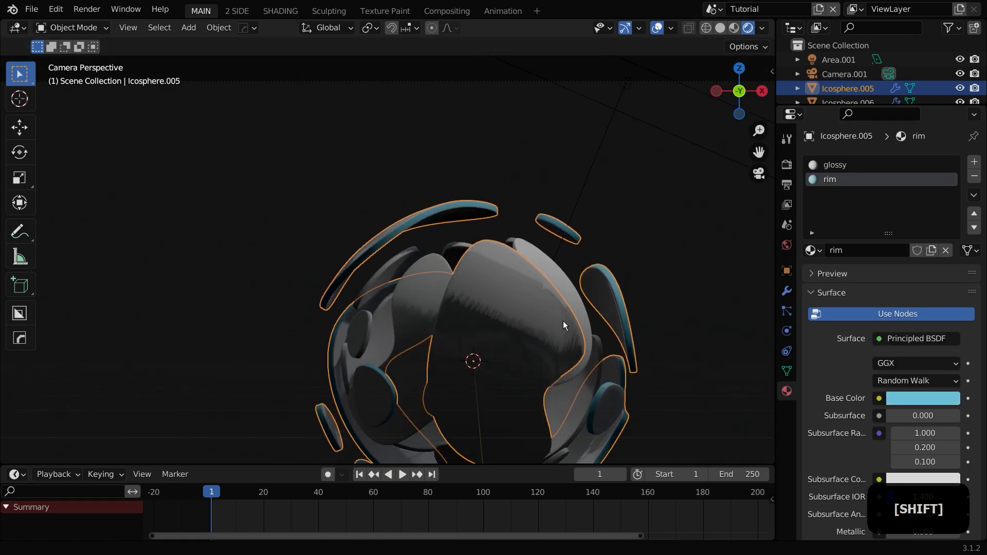
pyautogui.keyDown('shift'); pyautogui.moveTo(563, 325); pyautogui.dragTo(544, 254, button='middle'); pyautogui.keyUp('shift')
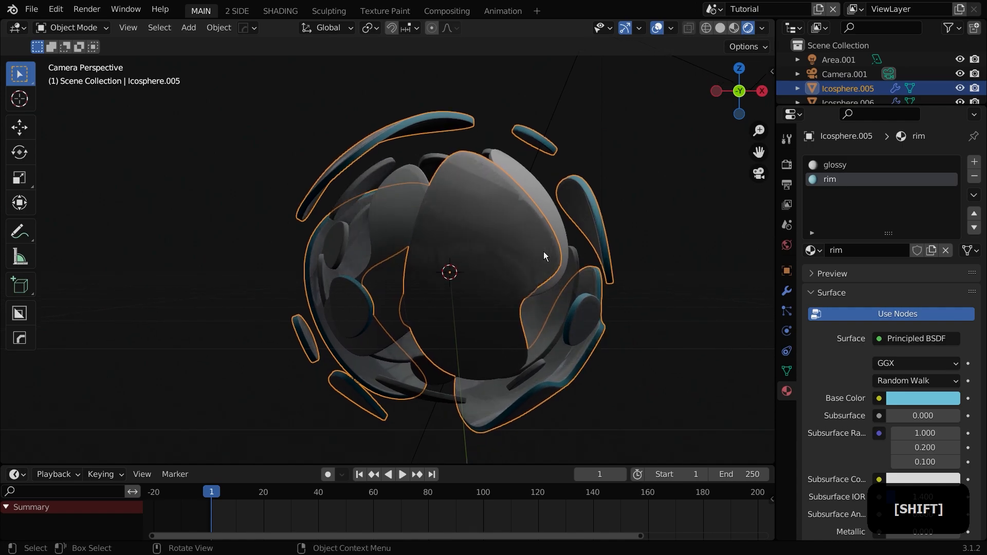
# Step: Switch the rim material's surface shader to Emission
pyautogui.scroll(2, 544, 251)
pyautogui.click(916, 339)
pyautogui.click(794, 61)
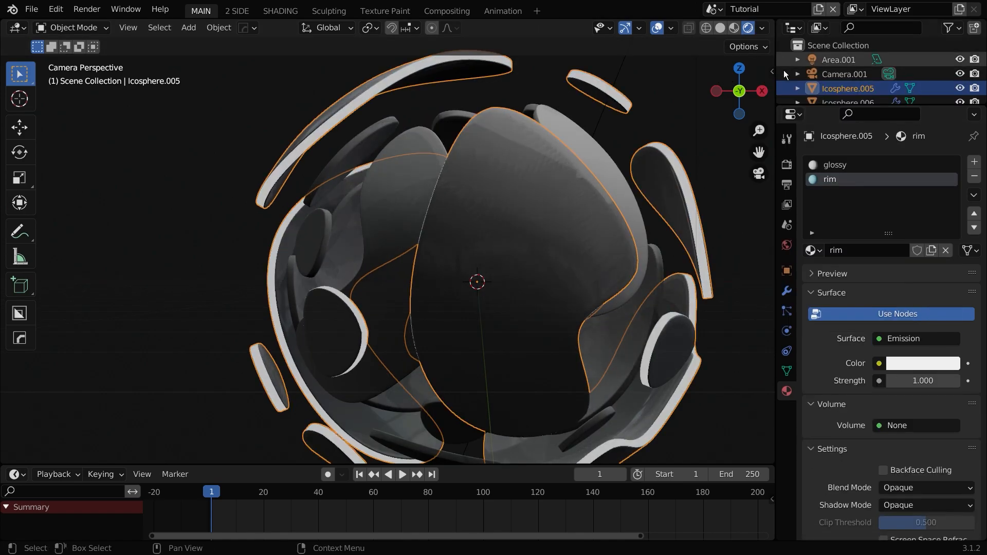
# Step: Set the emission color to light blue and its strength to 2
pyautogui.click(905, 360)
pyautogui.moveTo(870, 211); pyautogui.dragTo(893, 188)
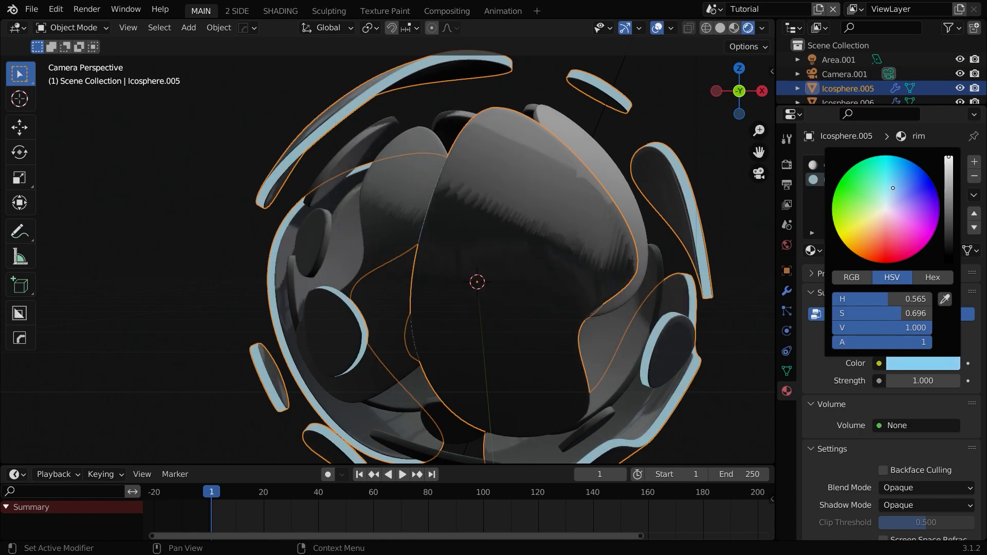
pyautogui.doubleClick(922, 381)
pyautogui.write('2')
pyautogui.press('Return')
# Step: Select the inner shell and reduce its Solidify thickness to about 0.023 m
pyautogui.scroll(-2, 532, 327)
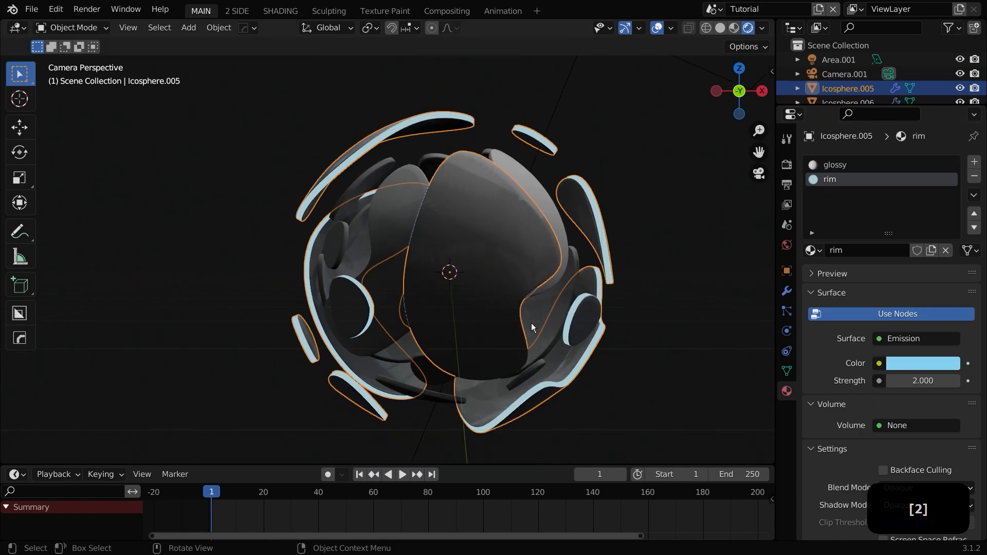
pyautogui.scroll(2, 532, 328)
pyautogui.click(786, 292)
pyautogui.click(560, 237)
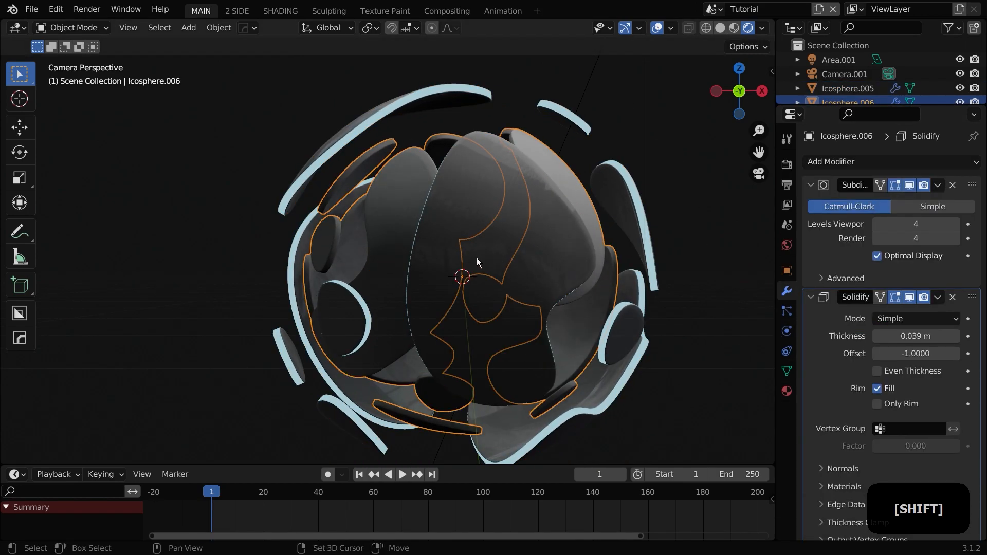
pyautogui.scroll(3, 329, 277)
pyautogui.keyDown('shift'); pyautogui.moveTo(316, 277); pyautogui.dragTo(421, 271, button='middle'); pyautogui.keyUp('shift')
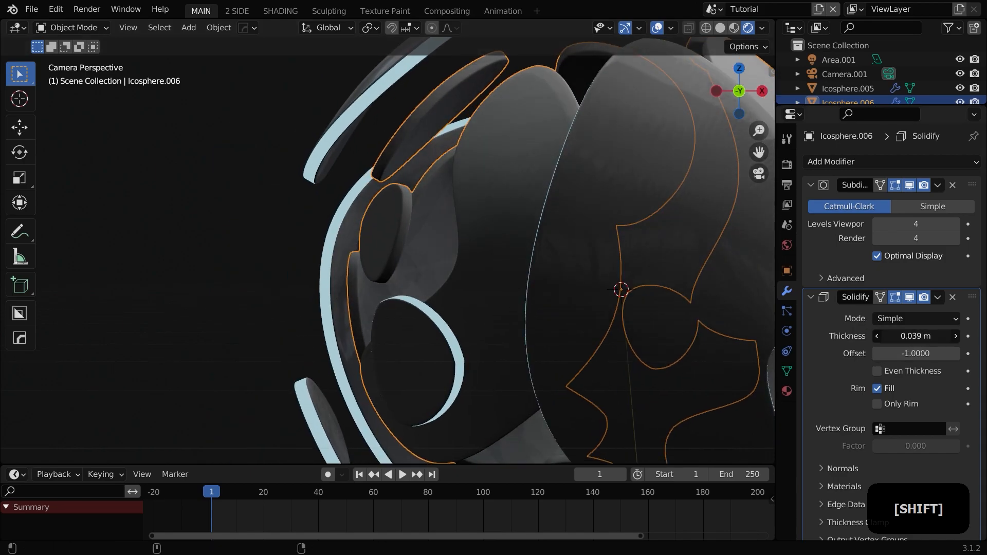
pyautogui.moveTo(916, 336)
pyautogui.keyDown('shift'); pyautogui.mouseDown()
pyautogui.moveTo(885, 335)
pyautogui.moveTo(913, 337)
pyautogui.mouseUp(); pyautogui.keyUp('shift')
pyautogui.scroll(-3, 495, 296)
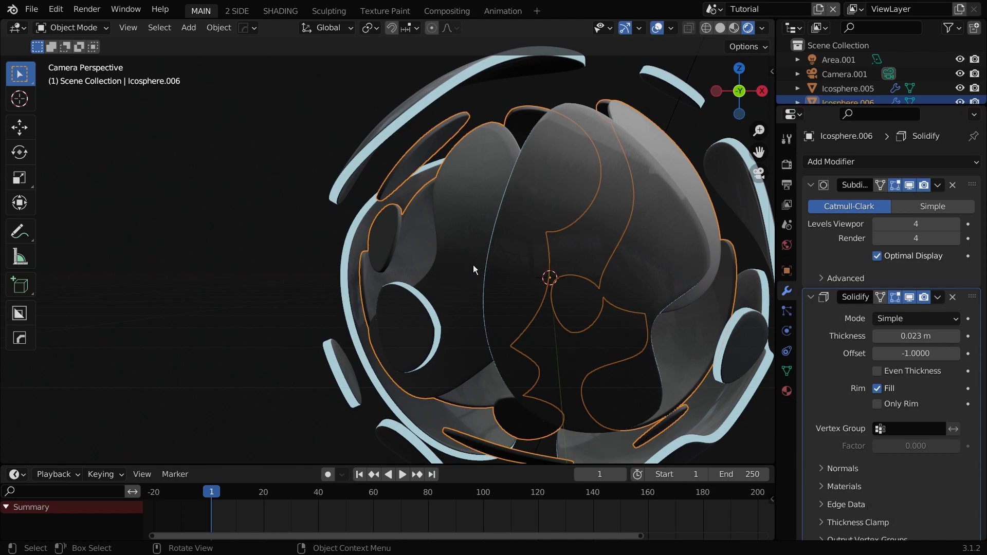
# Step: Link the outer shell's materials to the inner shell
pyautogui.click(472, 265)
pyautogui.click(457, 225)
pyautogui.click(460, 261)
pyautogui.keyDown('shift'); pyautogui.click(388, 248); pyautogui.keyUp('shift')
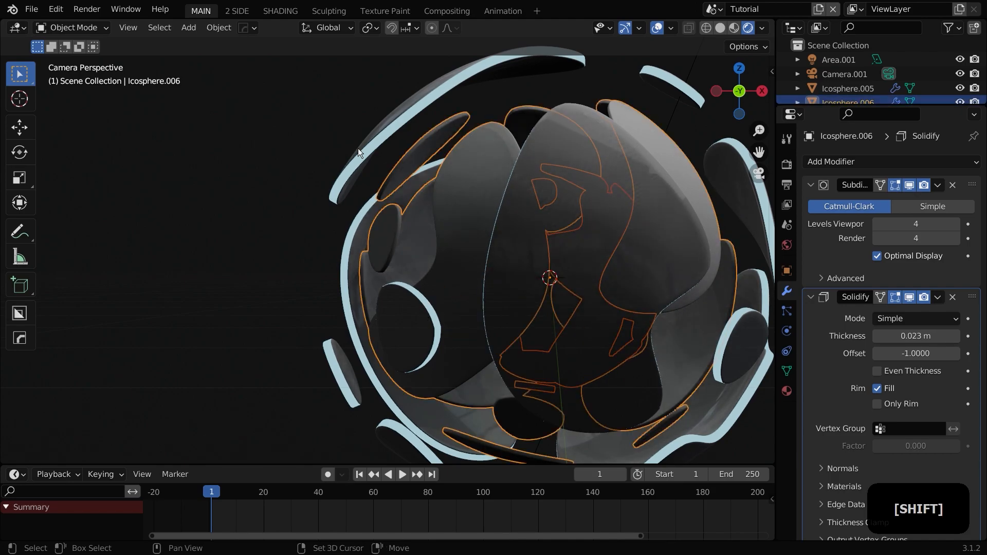
pyautogui.keyDown('shift'); pyautogui.click(360, 149); pyautogui.keyUp('shift')
pyautogui.hotkey('ctrl', 'l')
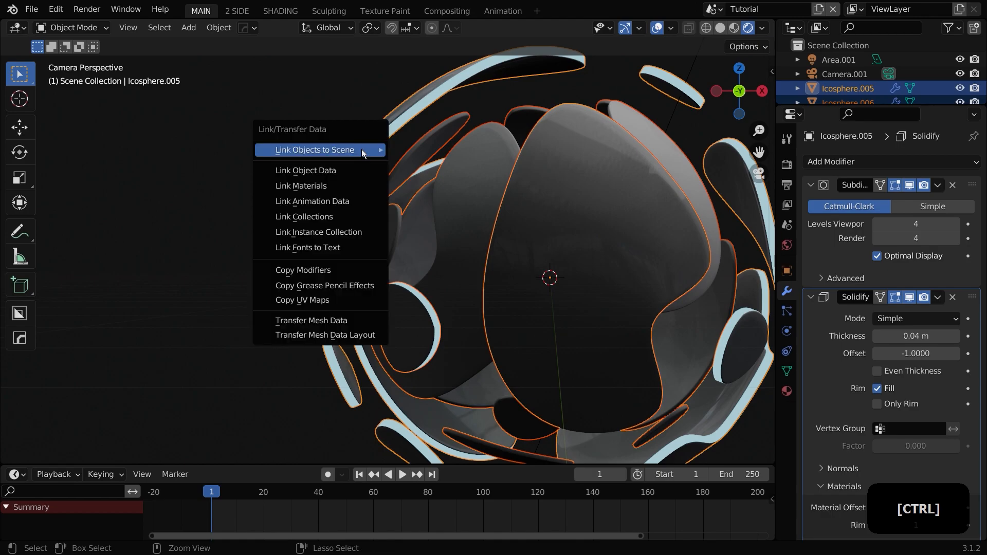
pyautogui.click(346, 187)
# Step: Set the inner shell's Solidify rim material offset to 1
pyautogui.click(605, 267)
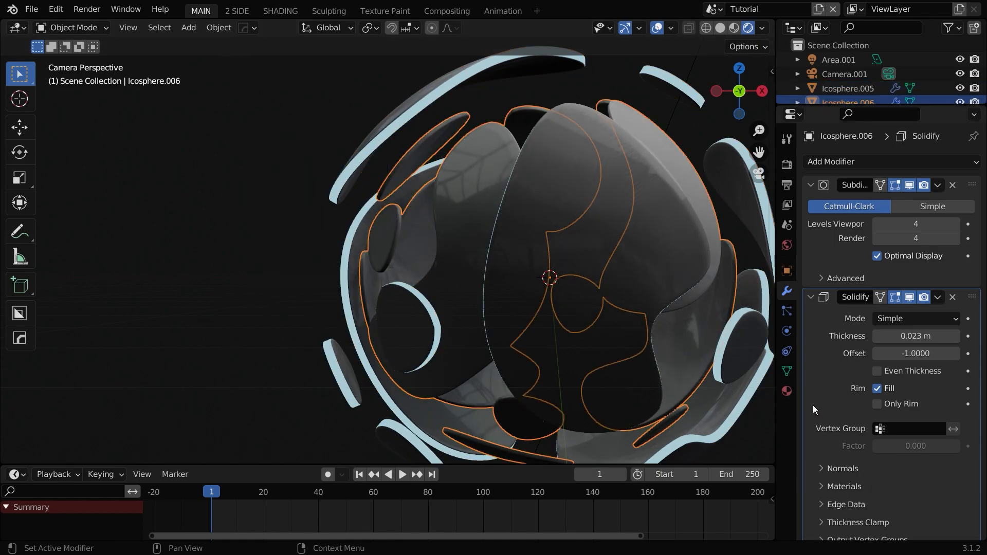
pyautogui.click(787, 390)
pyautogui.click(786, 291)
pyautogui.scroll(-1, 858, 353)
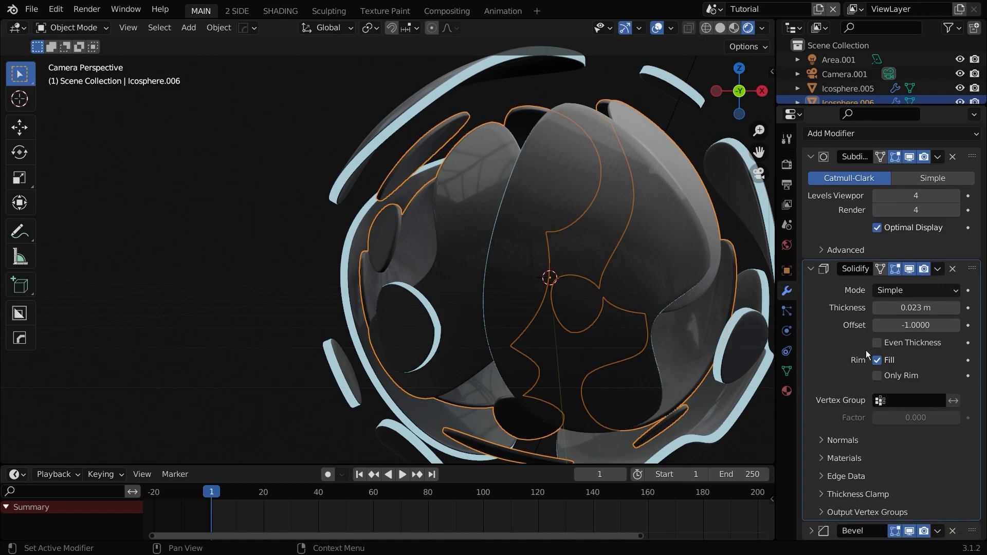
pyautogui.click(853, 458)
pyautogui.click(955, 497)
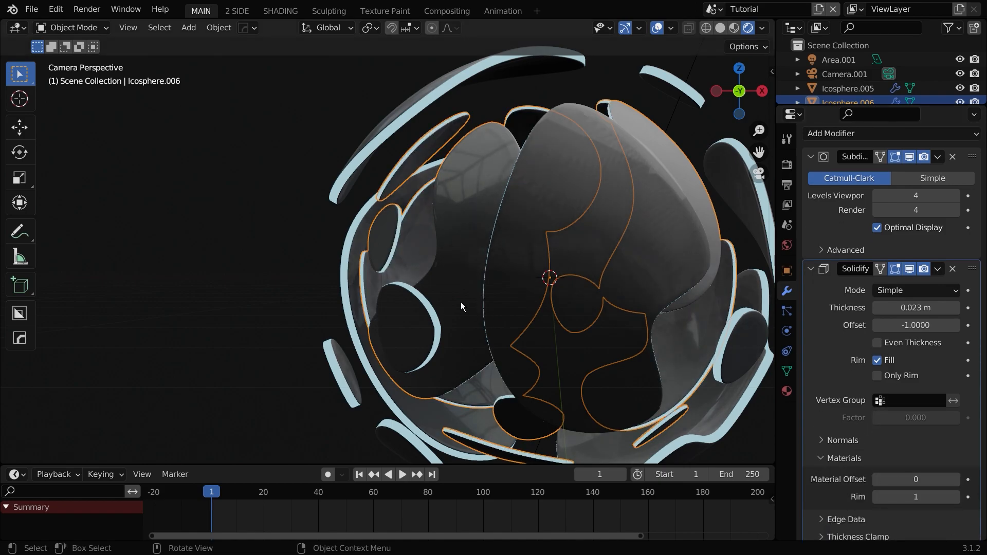
# Step: Select the innermost core shell and expand the materials section of its Solidify modifier
pyautogui.click(403, 272)
pyautogui.moveTo(404, 273); pyautogui.dragTo(360, 262, button='middle')
pyautogui.scroll(10, 359, 263)
pyautogui.moveTo(421, 212); pyautogui.dragTo(411, 251, button='middle')
pyautogui.click(354, 316)
pyautogui.scroll(-3, 467, 330)
pyautogui.scroll(-6, 468, 330)
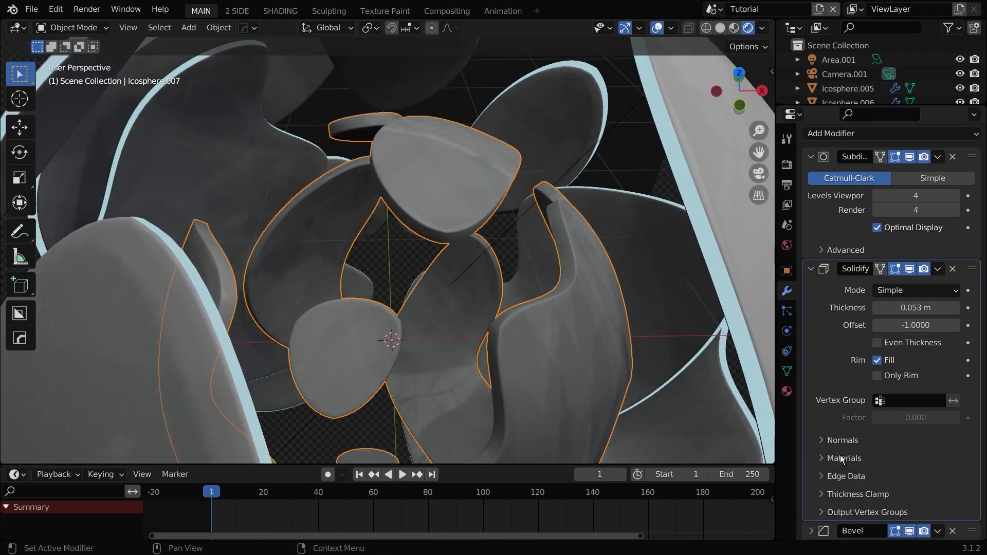
pyautogui.click(842, 459)
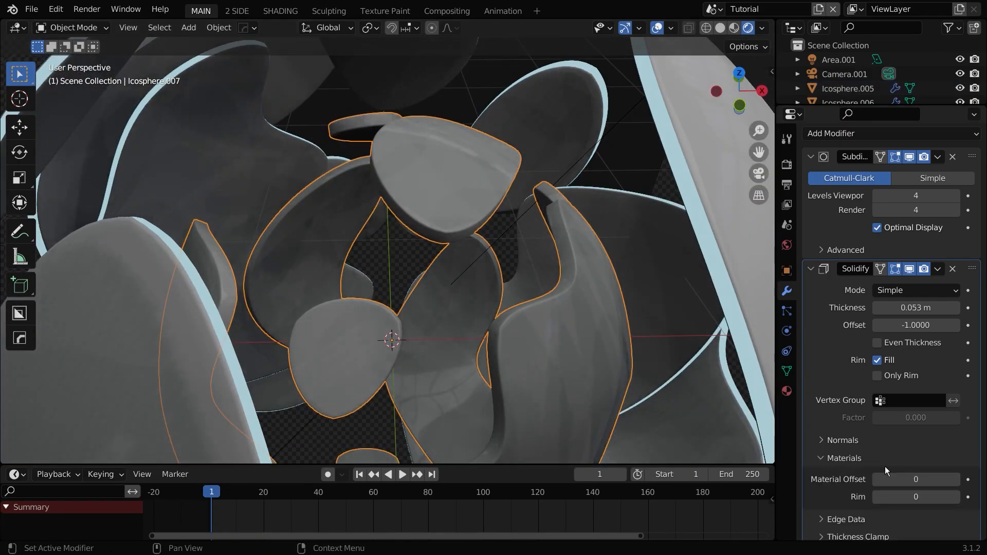
# Step: Return to the camera view, select the backdrop plane, and create a new material for it in the Shading workspace
pyautogui.press('KP_0')
pyautogui.press('a')
pyautogui.press('a')
pyautogui.scroll(-5, 476, 261)
pyautogui.scroll(2, 542, 265)
pyautogui.keyDown('shift'); pyautogui.moveTo(621, 289); pyautogui.dragTo(506, 259, button='middle'); pyautogui.keyUp('shift')
pyautogui.keyDown('shift'); pyautogui.moveTo(602, 199); pyautogui.dragTo(595, 240, button='middle'); pyautogui.keyUp('shift')
pyautogui.click(606, 212)
pyautogui.scroll(-3, 607, 212)
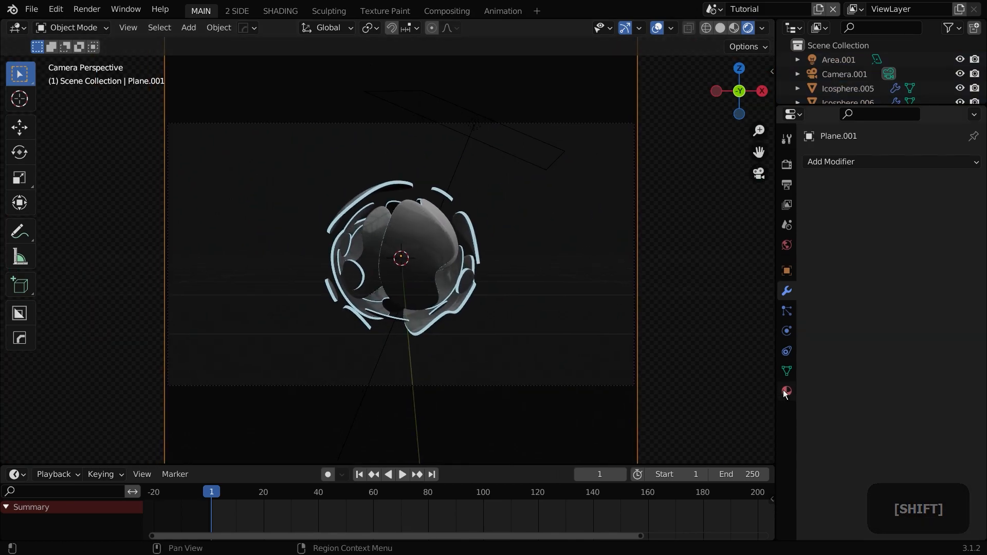
pyautogui.click(785, 389)
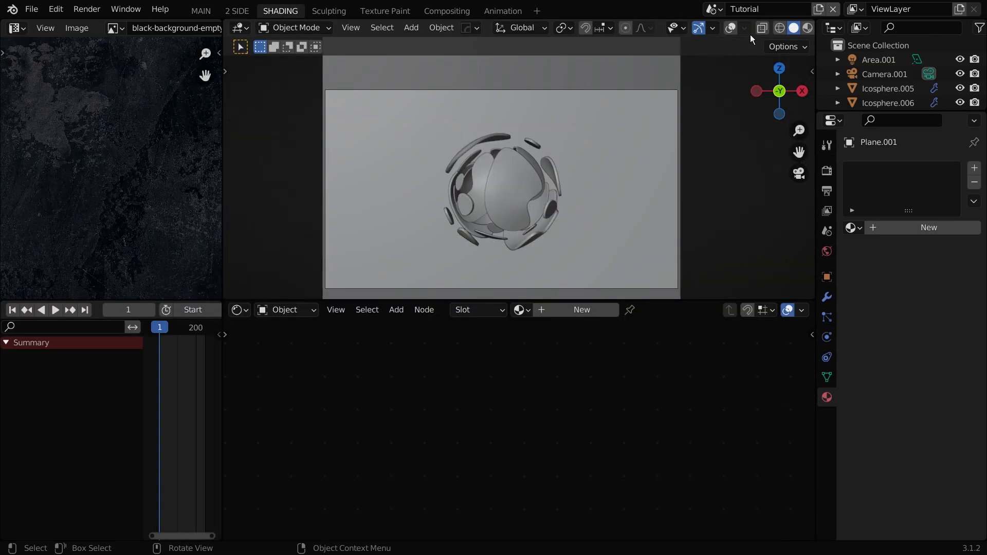
pyautogui.scroll(-3, 806, 26)
pyautogui.click(794, 26)
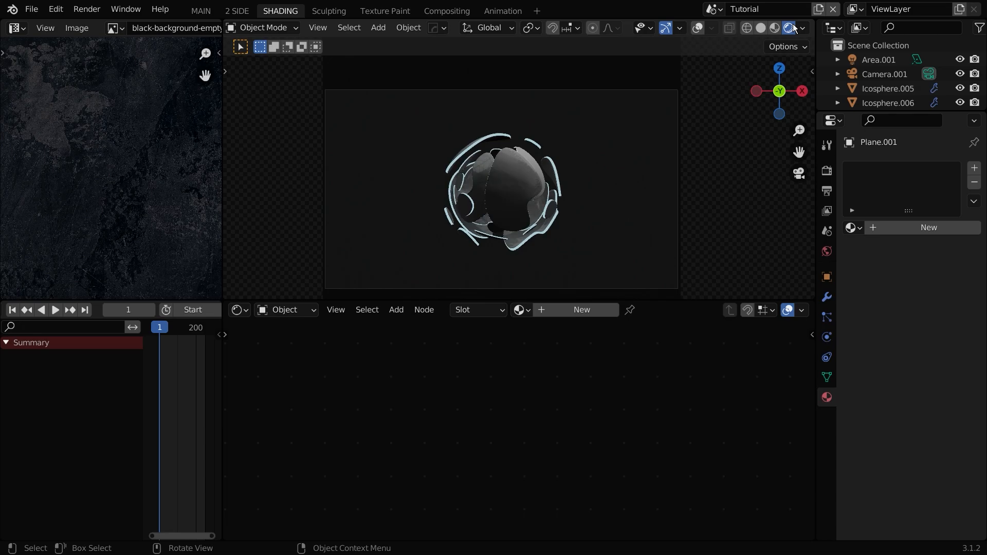
pyautogui.scroll(2, 593, 174)
pyautogui.click(560, 308)
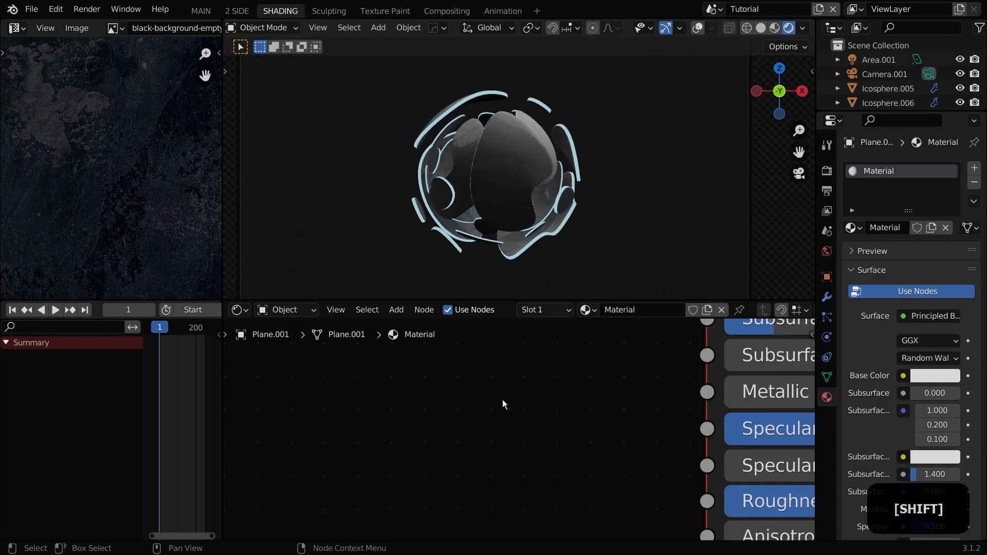
# Step: Add an image texture setup to the backdrop material and load the black-background texture image into it
pyautogui.scroll(-6, 515, 393)
pyautogui.moveTo(535, 360); pyautogui.dragTo(478, 446, button='middle')
pyautogui.moveTo(507, 392); pyautogui.dragTo(479, 454, button='middle')
pyautogui.click(564, 373)
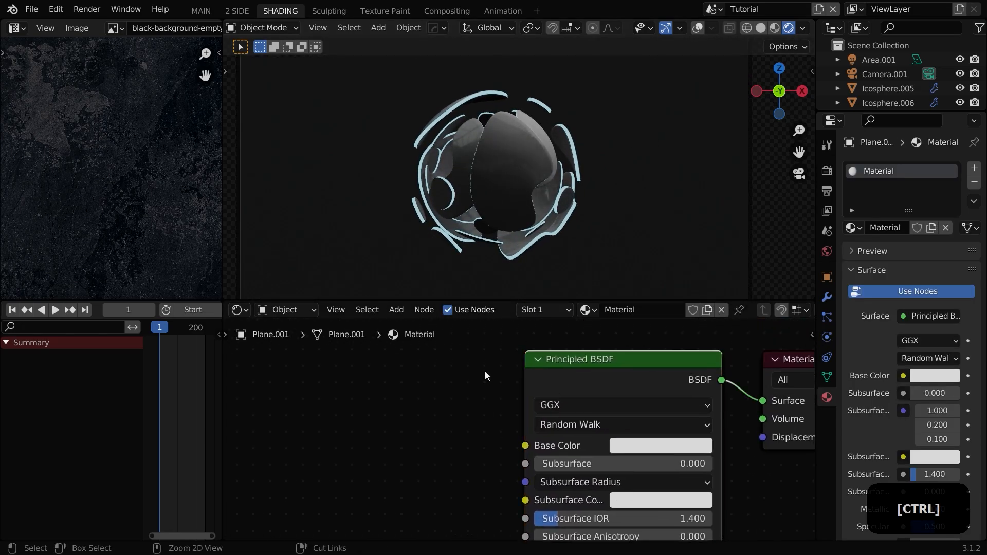
pyautogui.hotkey('ctrl', 't')
pyautogui.scroll(-5, 463, 425)
pyautogui.press('g')
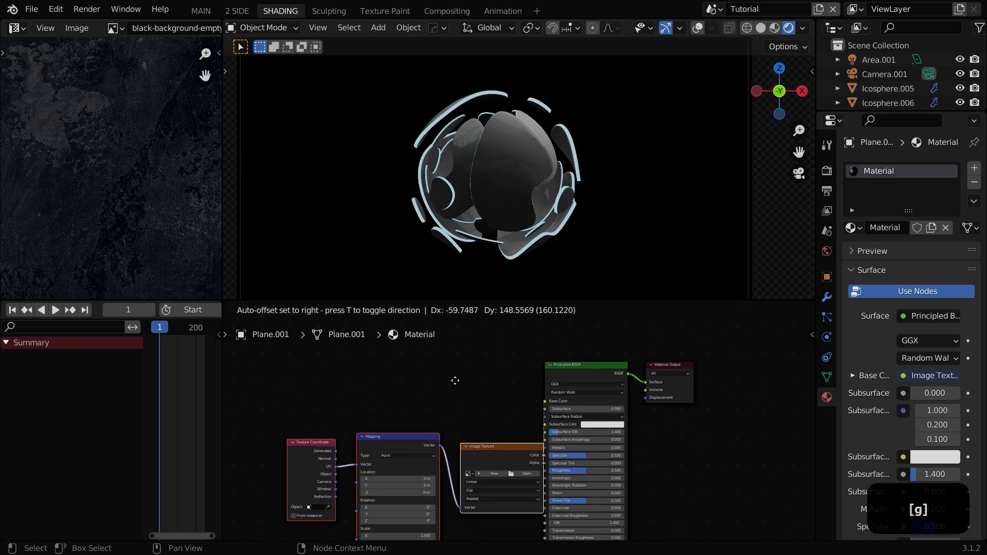
pyautogui.click(429, 319)
pyautogui.scroll(3, 430, 320)
pyautogui.click(385, 427)
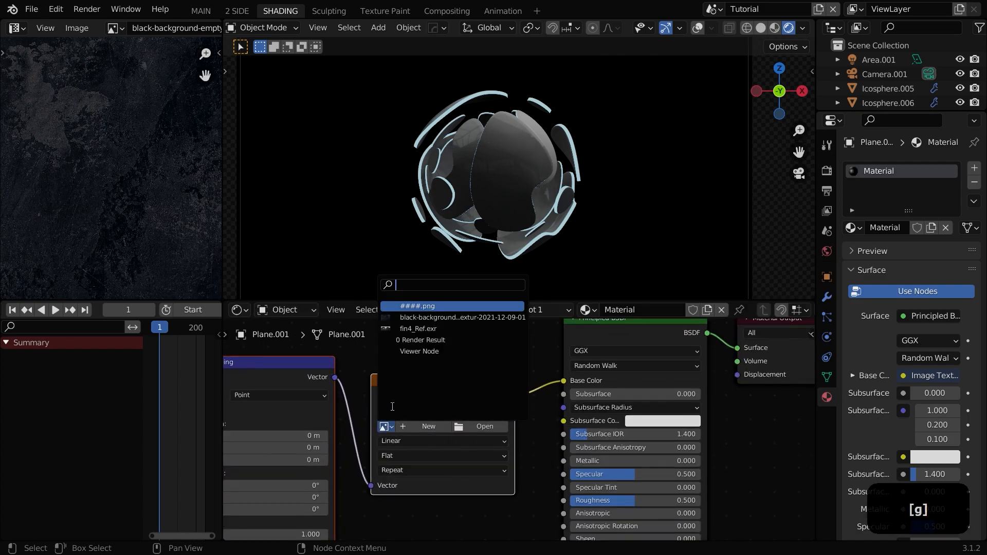
pyautogui.click(430, 318)
pyautogui.scroll(-5, 511, 209)
# Step: Unwrap the whole backdrop plane mesh with Smart UV Project in Edit Mode
pyautogui.press('Tab')
pyautogui.press('a')
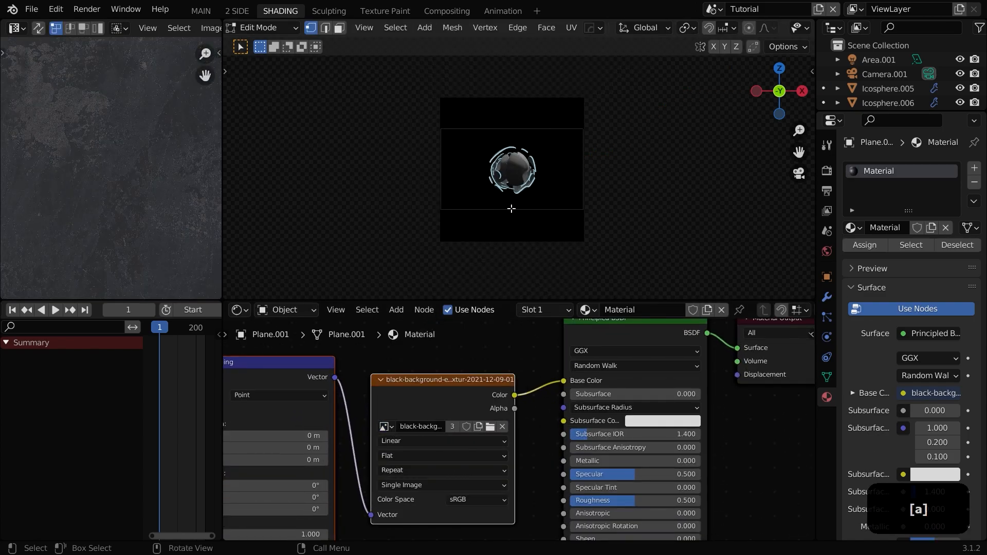
pyautogui.press('u')
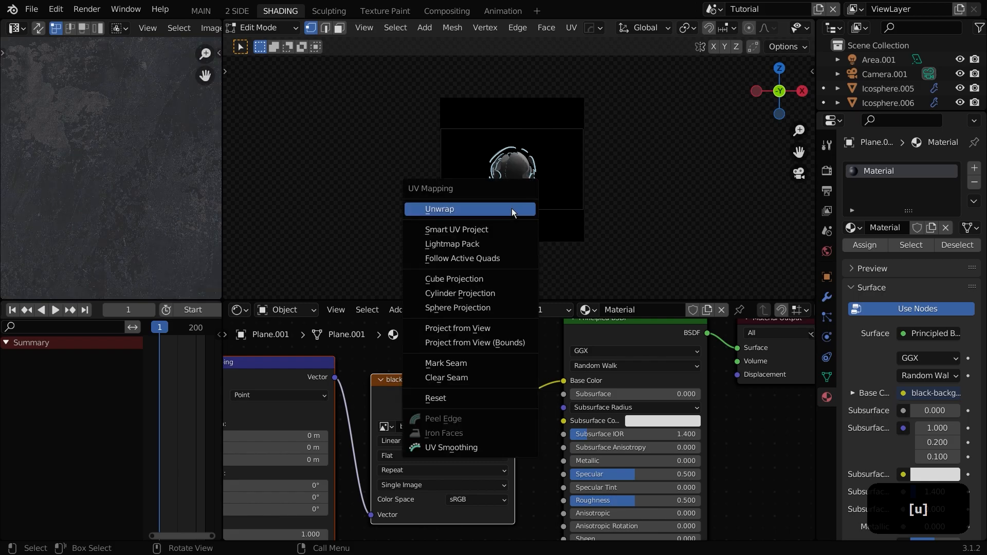
pyautogui.click(462, 229)
pyautogui.click(468, 342)
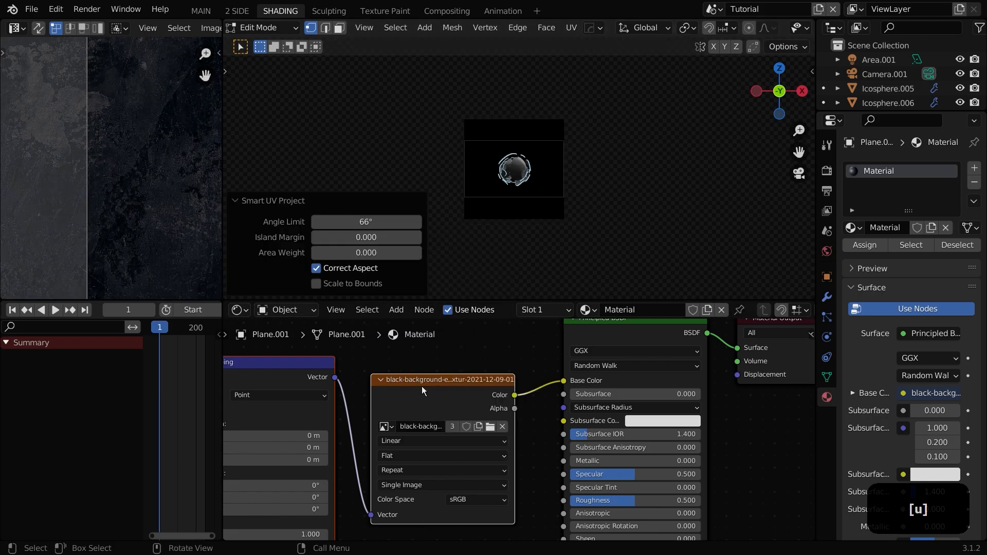
pyautogui.scroll(3, 412, 424)
pyautogui.scroll(5, 550, 142)
pyautogui.press('Tab')
# Step: Add a spot light and roughly move and rotate it so it points toward the sphere
pyautogui.scroll(2, 549, 141)
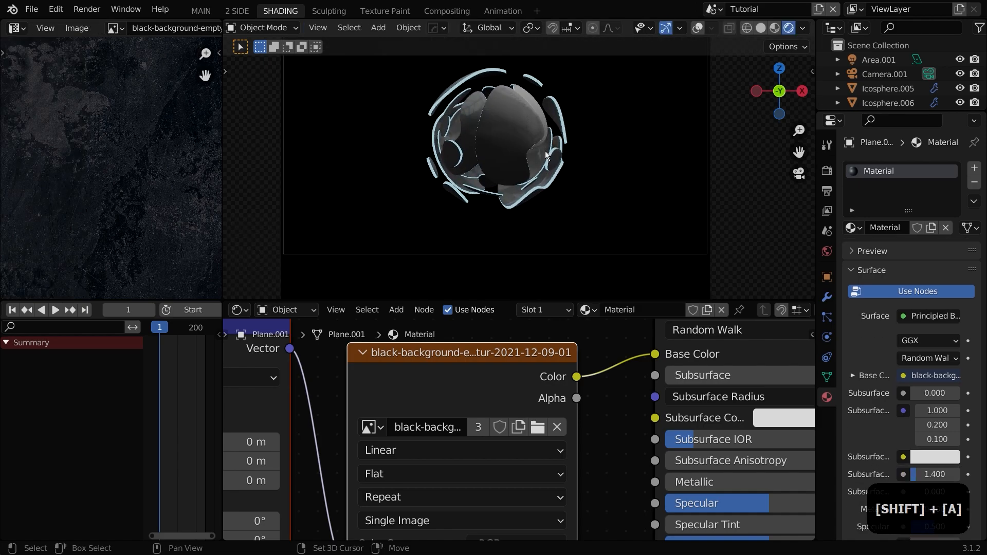
pyautogui.hotkey('shift', 'a')
pyautogui.moveTo(493, 328)
pyautogui.click(602, 358)
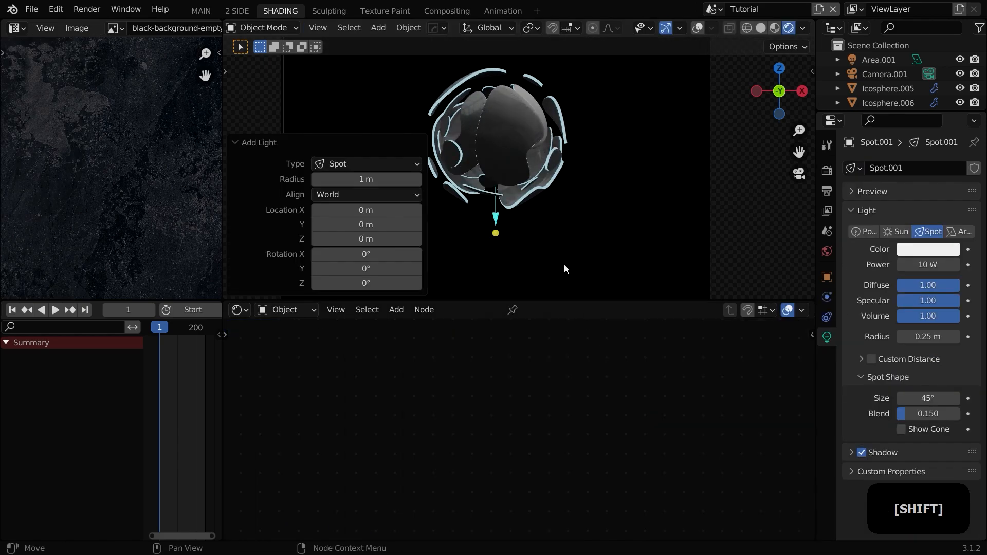
pyautogui.scroll(-2, 544, 246)
pyautogui.press('g')
pyautogui.click(628, 134)
pyautogui.press('r')
pyautogui.press('r')
pyautogui.click(617, 159)
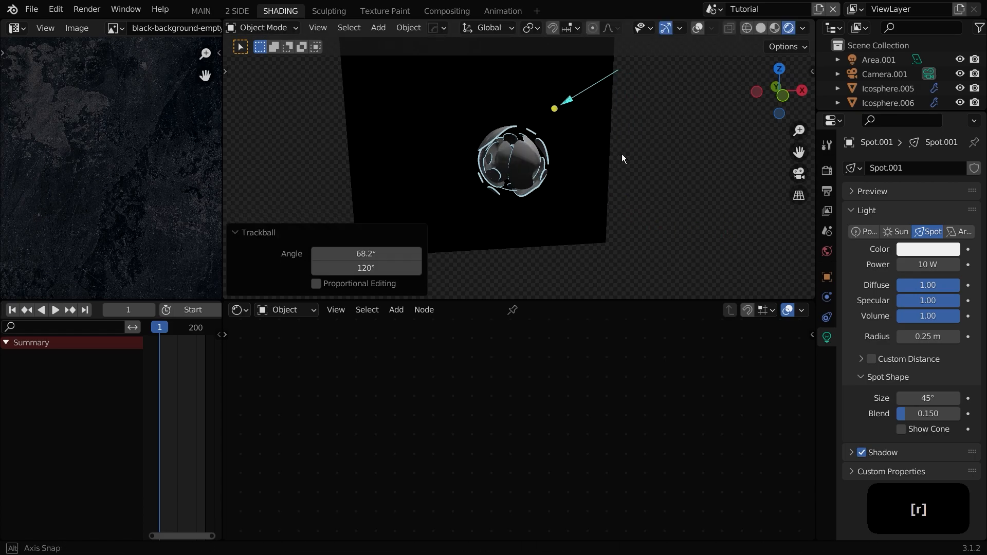
pyautogui.moveTo(617, 159); pyautogui.dragTo(701, 159, button='middle')
pyautogui.press('r')
pyautogui.click(684, 178)
pyautogui.press('KP_7')
pyautogui.keyDown('shift'); pyautogui.moveTo(598, 152); pyautogui.dragTo(541, 236, button='middle'); pyautogui.keyUp('shift')
pyautogui.press('z')
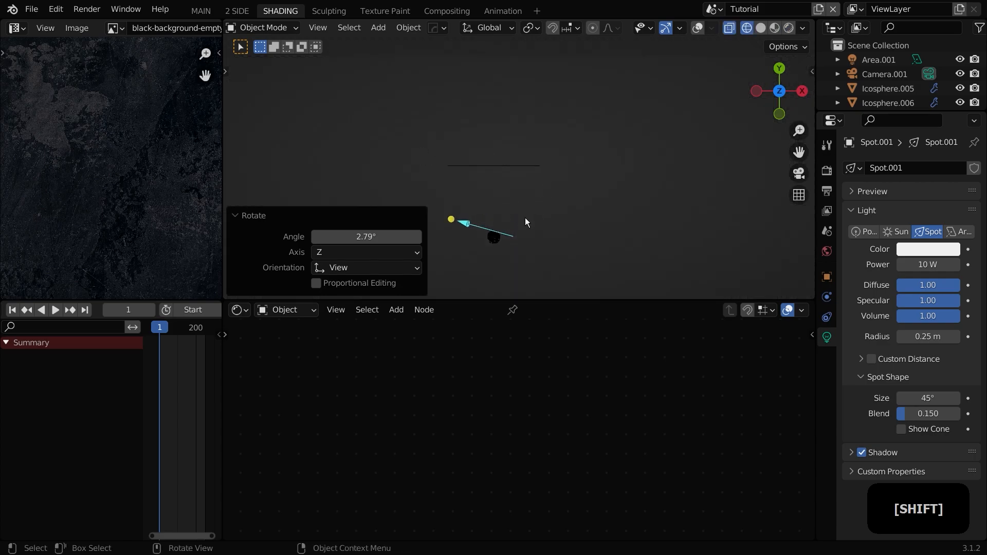
# Step: Reposition the spot light above and beside the sphere, set its power to 10000 W, and move it along Y
pyautogui.press('g')
pyautogui.click(633, 177)
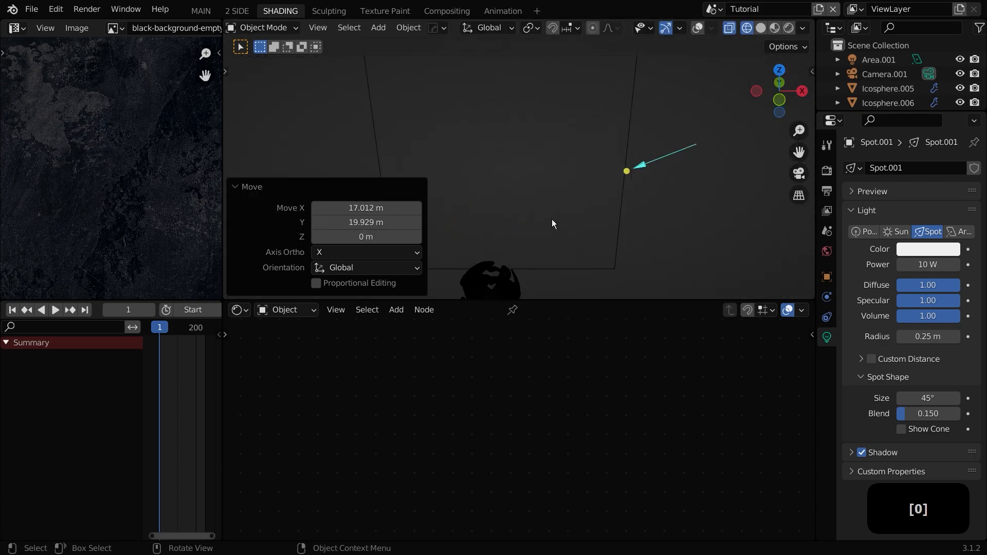
pyautogui.press('g')
pyautogui.click(642, 164)
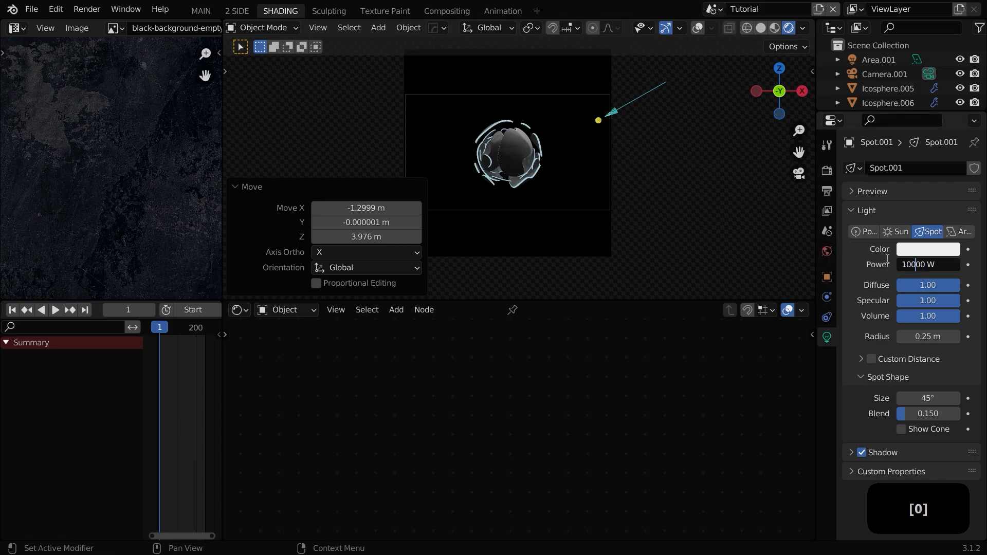
pyautogui.scroll(2, 617, 134)
pyautogui.keyDown('shift'); pyautogui.moveTo(612, 130); pyautogui.dragTo(611, 160, button='middle'); pyautogui.keyUp('shift')
pyautogui.scroll(2, 611, 173)
pyautogui.scroll(-2, 612, 176)
pyautogui.press('g')
pyautogui.press('y')
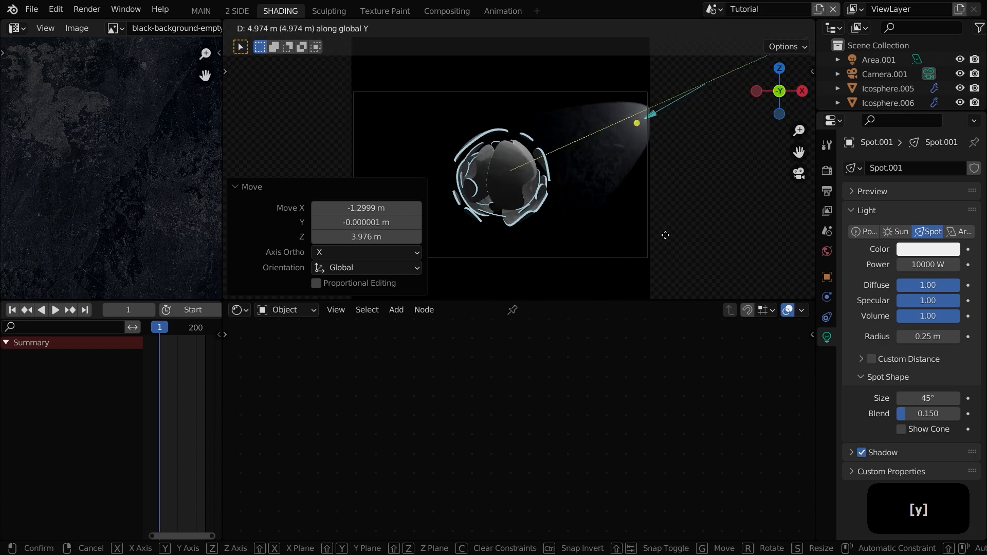
pyautogui.click(666, 237)
# Step: Re-aim and reposition the spot light, set its spot size to 29.9° and its power to 30000 W
pyautogui.press('g')
pyautogui.click(675, 213)
pyautogui.press('r')
pyautogui.press('r')
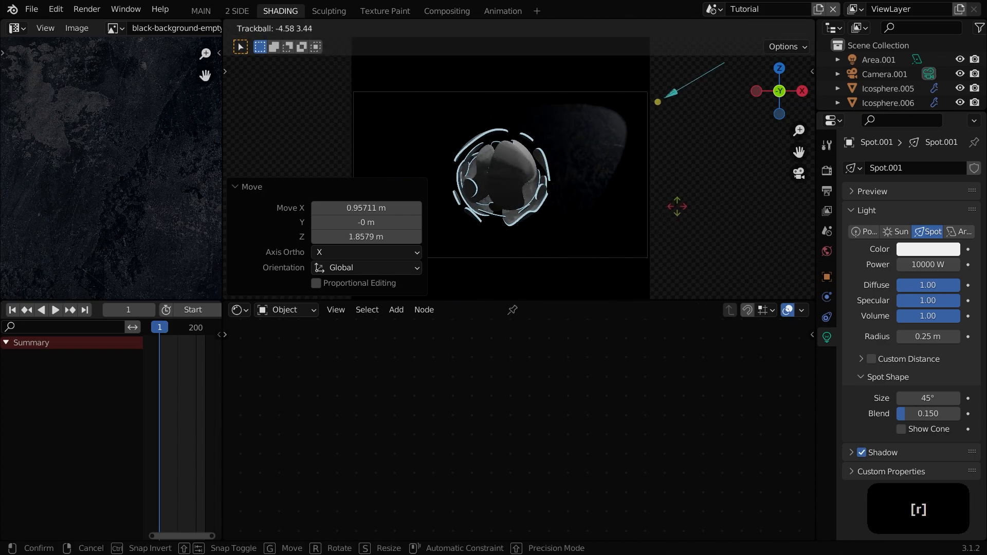
pyautogui.click(692, 215)
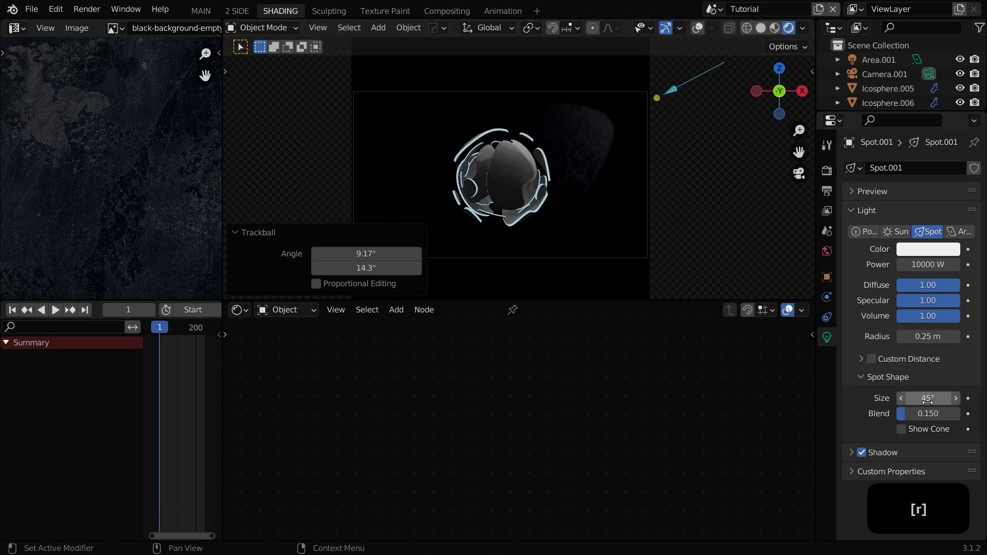
pyautogui.press('g')
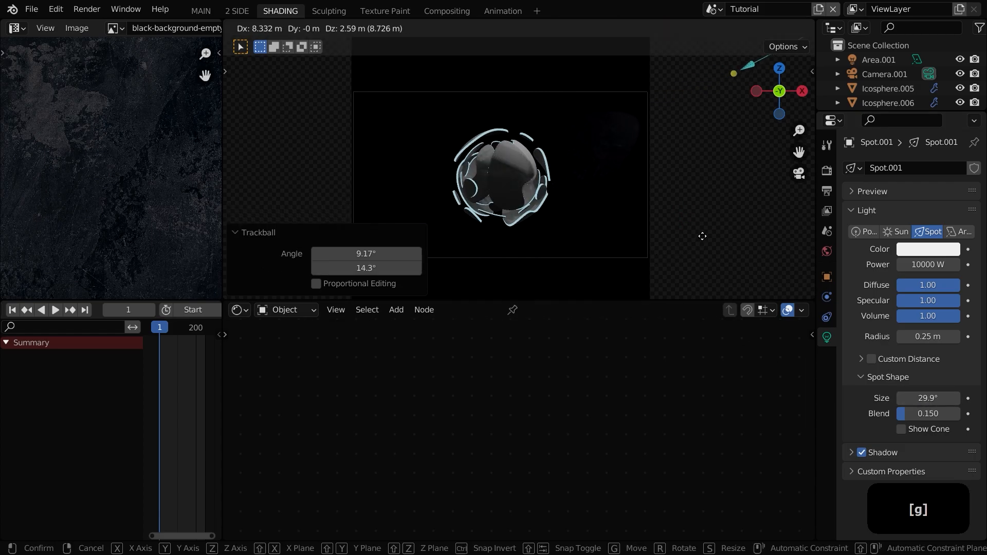
pyautogui.click(670, 243)
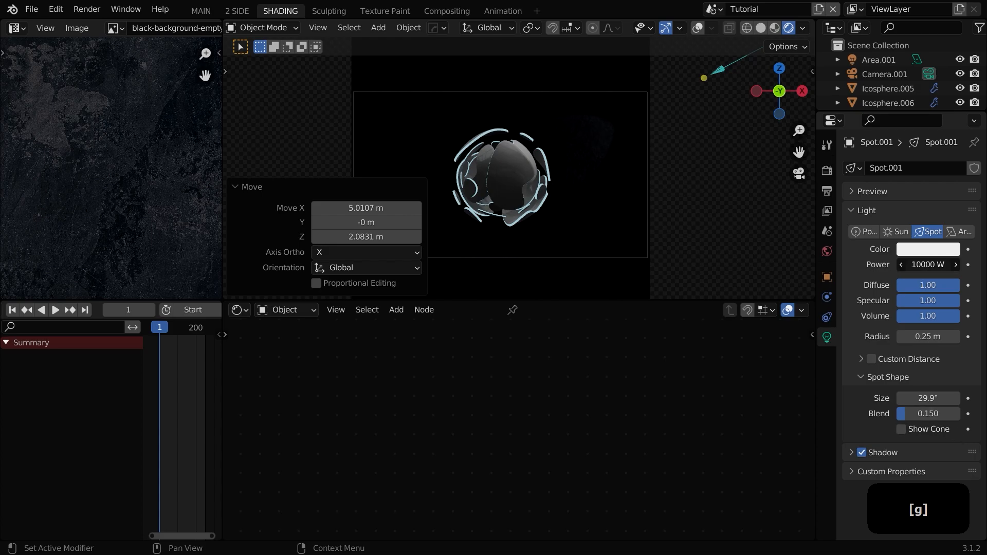
pyautogui.press('Return')
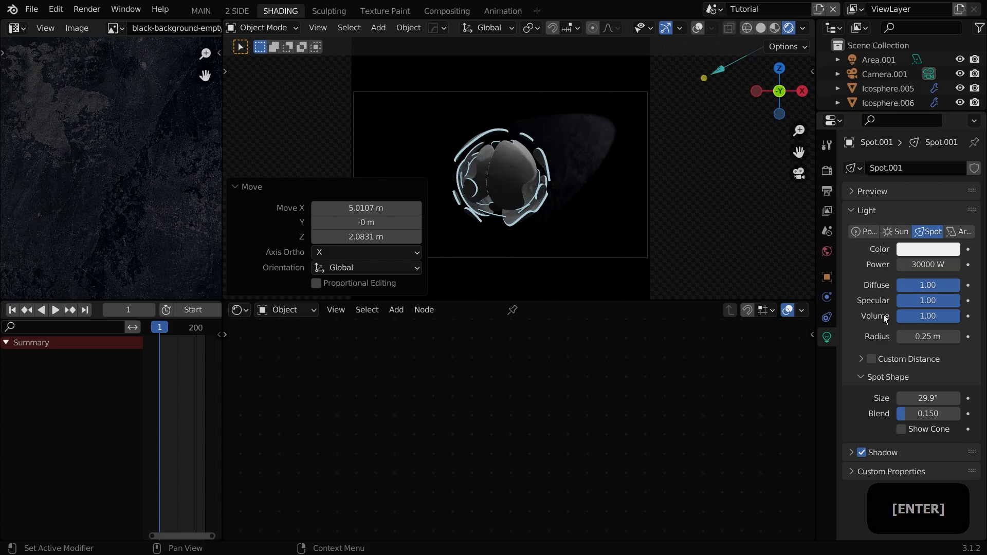
# Step: Increase the spot blend to about 0.563 and slightly rotate the spot light
pyautogui.moveTo(905, 413); pyautogui.dragTo(955, 414)
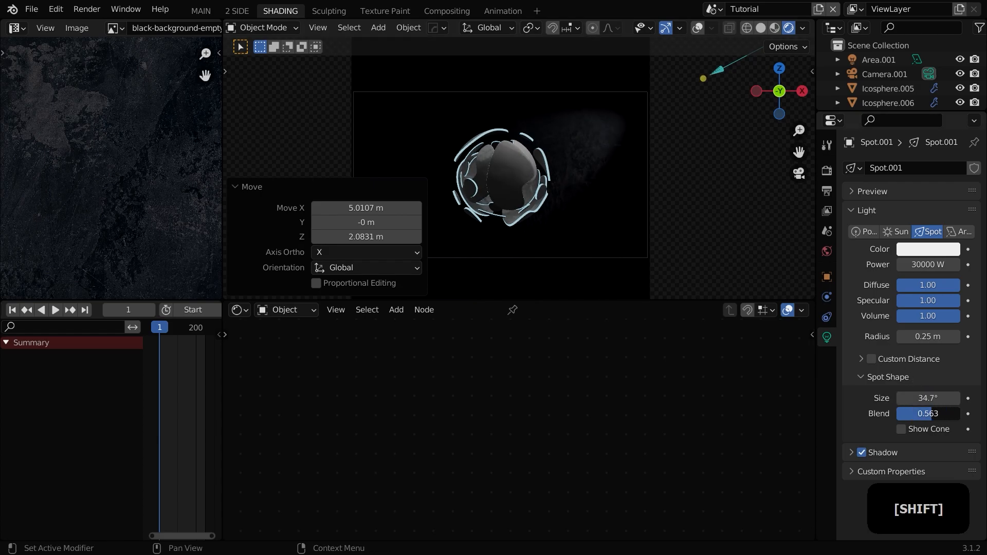
pyautogui.press('r')
pyautogui.press('r')
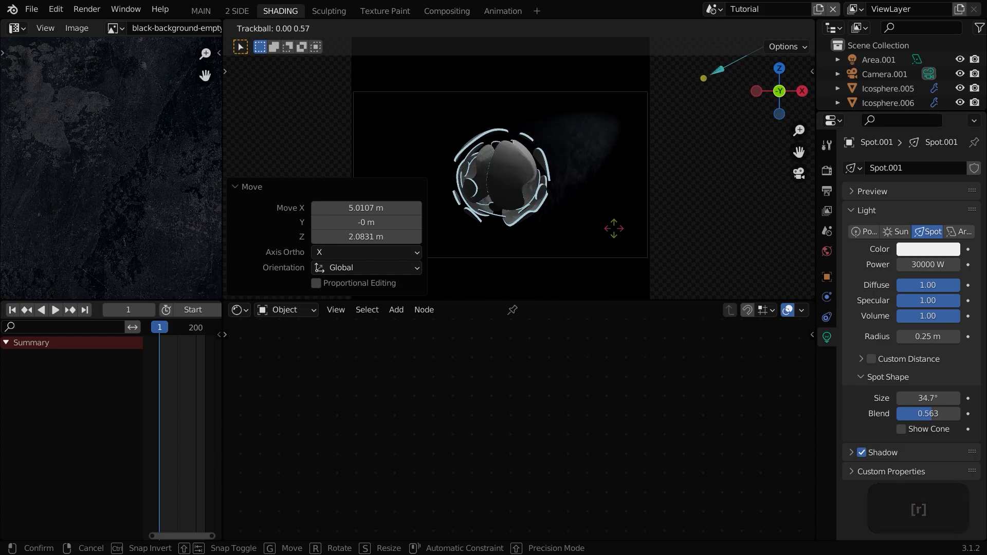
pyautogui.click(618, 230)
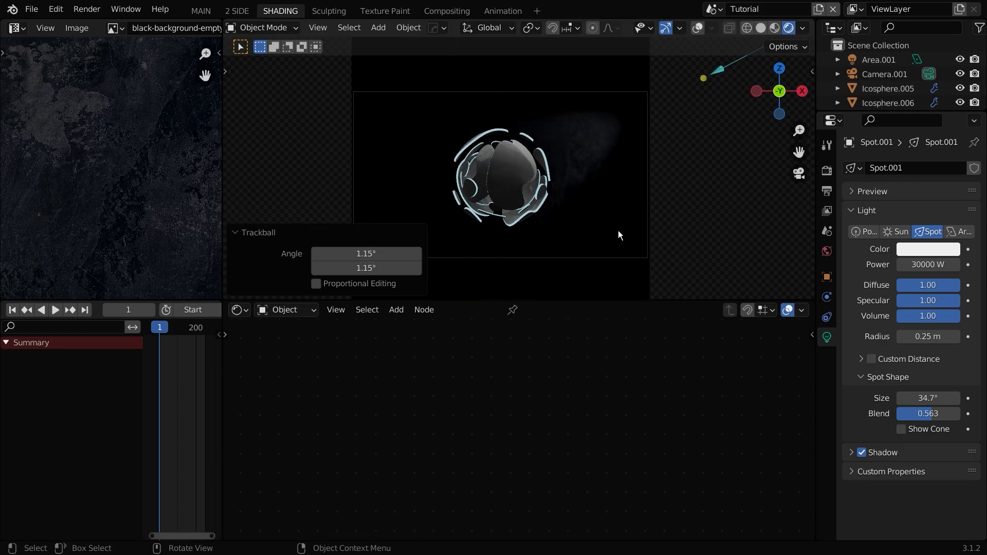
# Step: Switch back to the main workspace and enable Ambient Occlusion in the render settings
pyautogui.scroll(3, 534, 237)
pyautogui.scroll(-4, 534, 237)
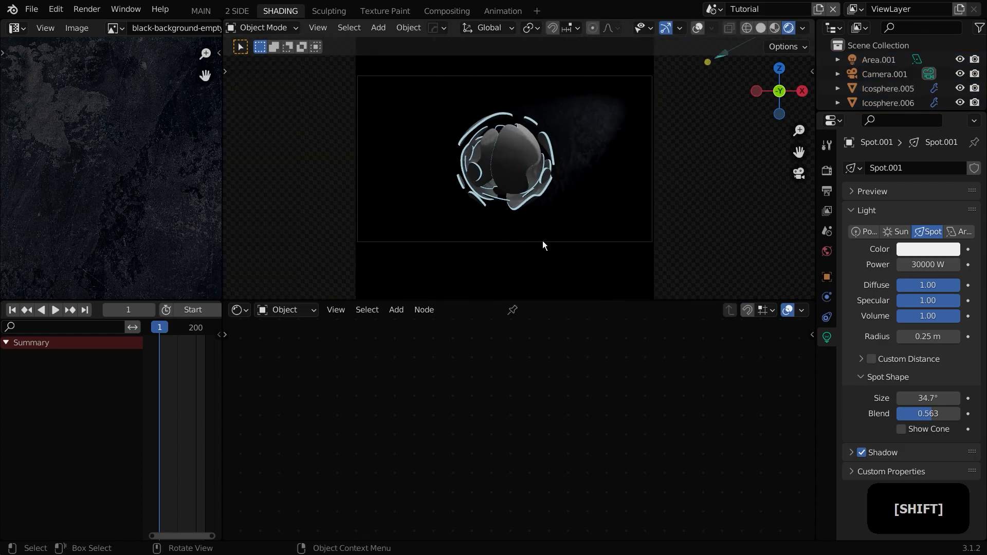
pyautogui.click(542, 240)
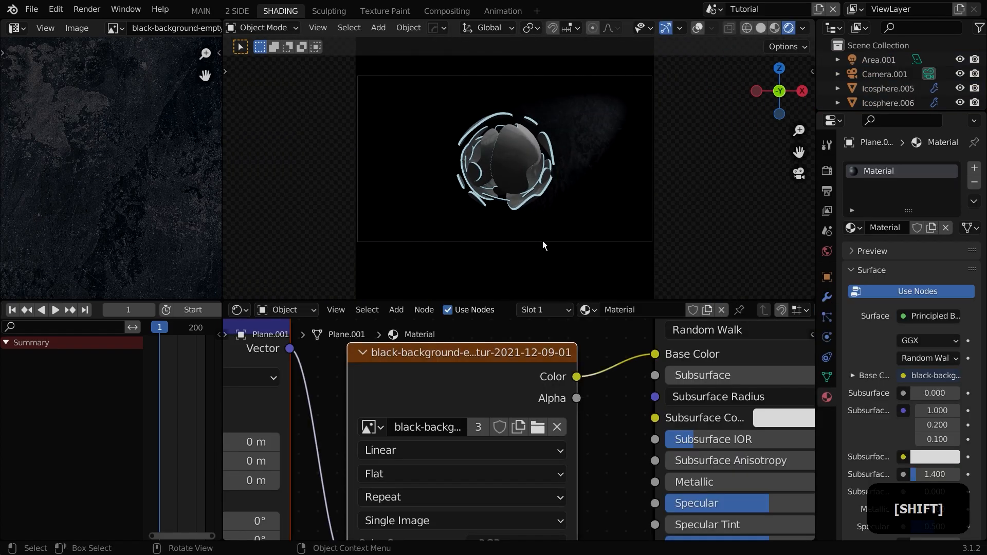
pyautogui.scroll(4, 545, 243)
pyautogui.click(826, 147)
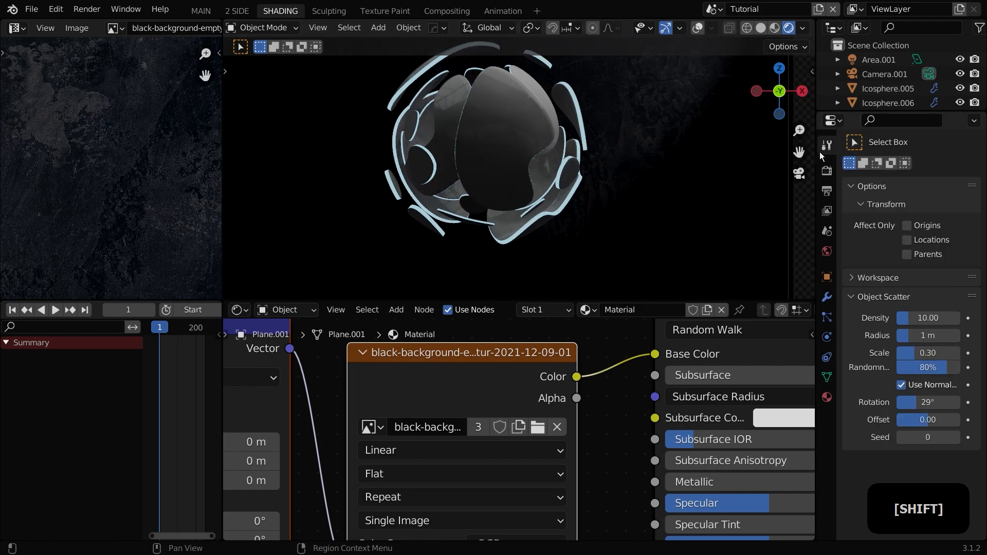
pyautogui.click(192, 11)
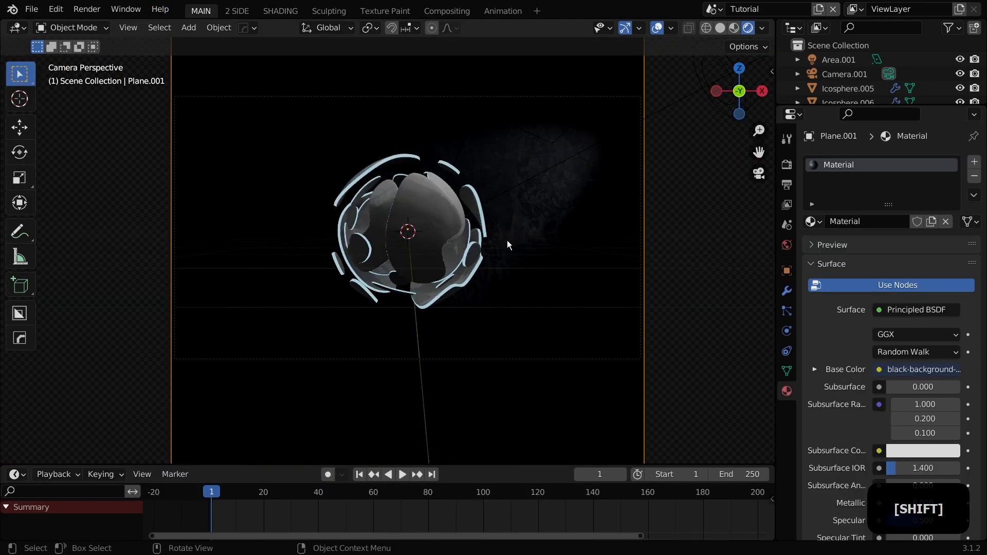
pyautogui.click(787, 165)
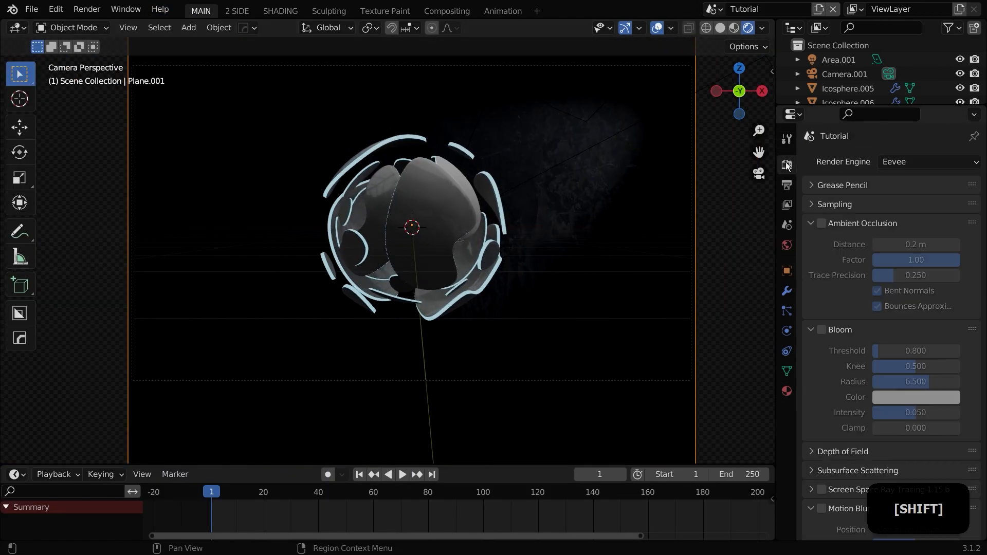
pyautogui.click(821, 223)
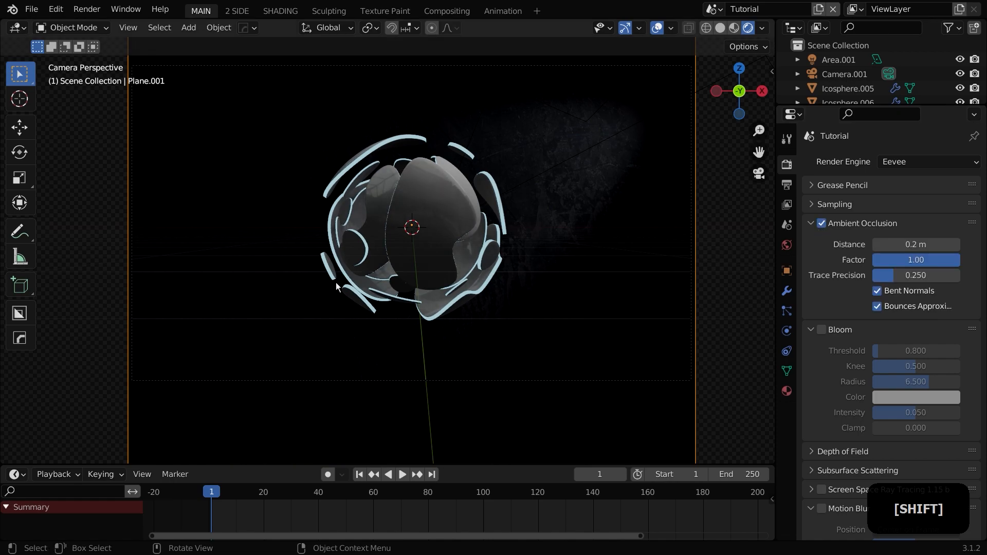
# Step: Set the ambient occlusion distance to about 3.48 m and its factor to 0
pyautogui.click(928, 262)
pyautogui.write('10')
pyautogui.press('Return')
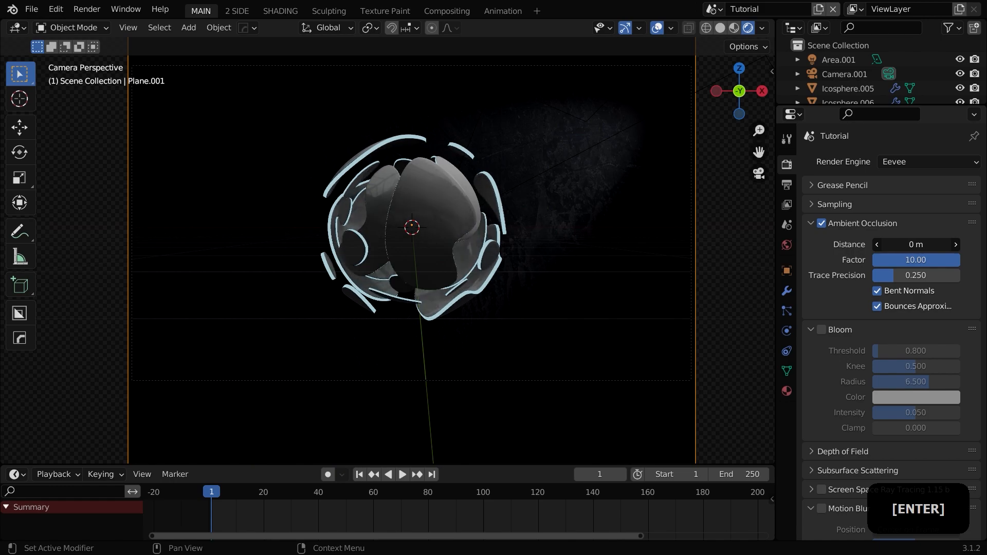
pyautogui.moveTo(875, 244); pyautogui.dragTo(908, 244)
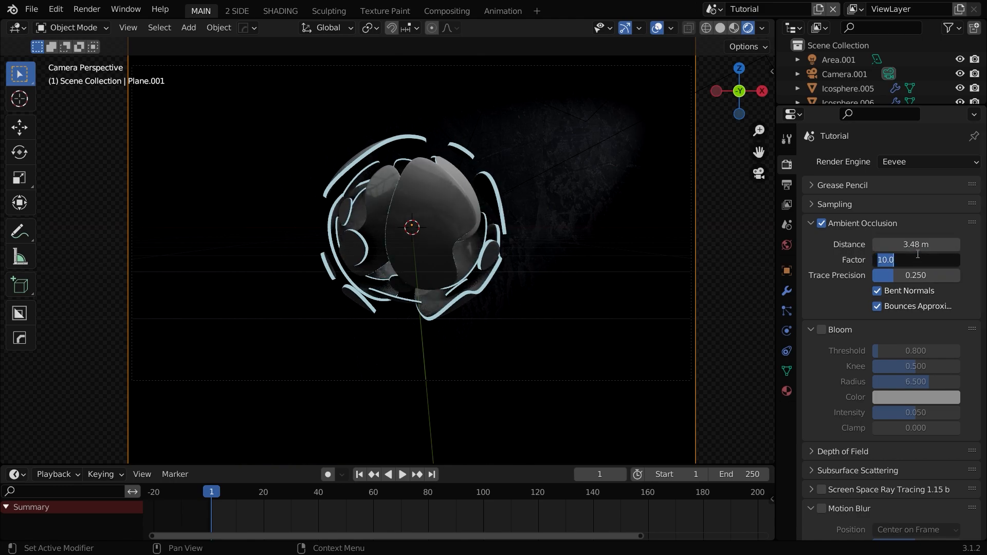
pyautogui.write('5')
pyautogui.press('Return')
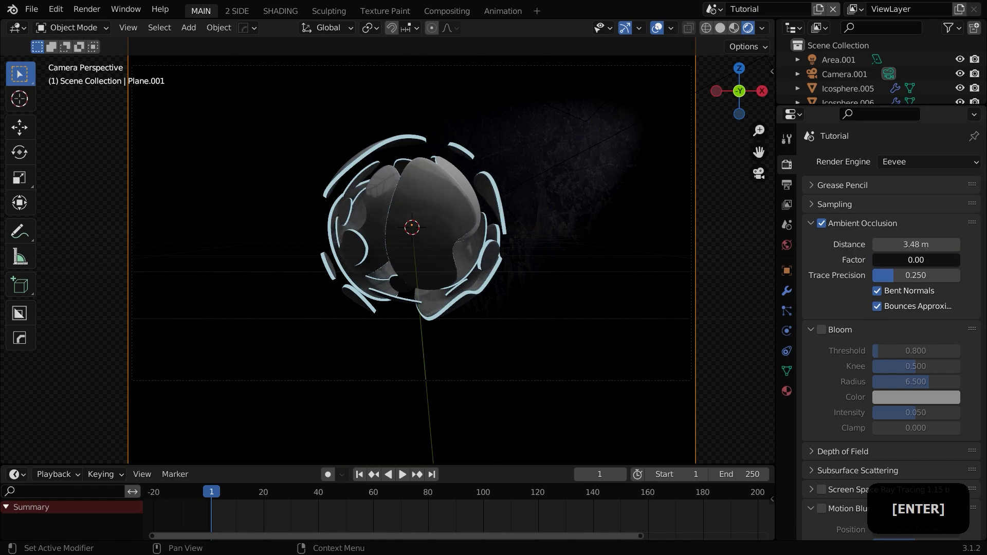
# Step: Trackball-rotate the selected shell piece twice to adjust its orientation in the sphere
pyautogui.scroll(3, 495, 276)
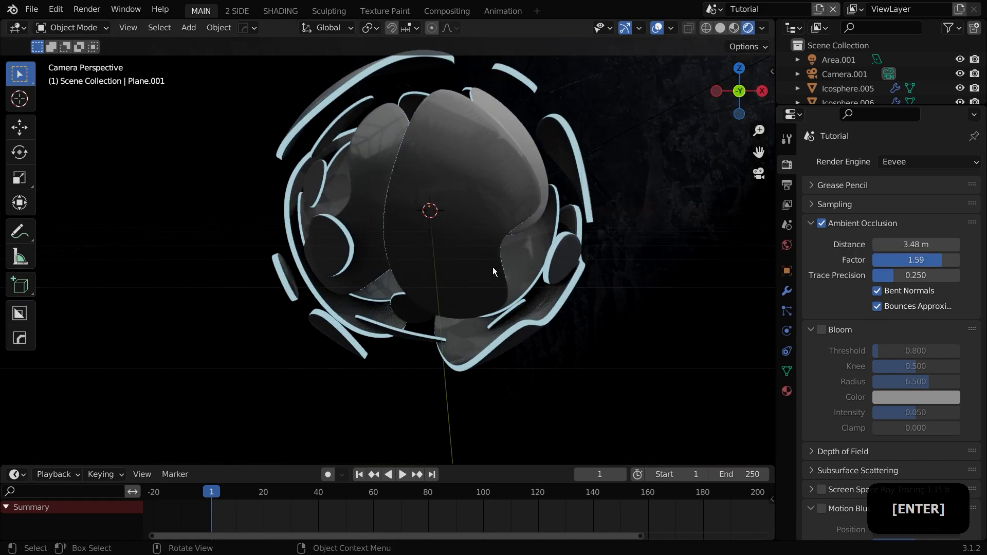
pyautogui.keyDown('shift'); pyautogui.moveTo(484, 262); pyautogui.dragTo(470, 273, button='middle'); pyautogui.keyUp('shift')
pyautogui.click(470, 273)
pyautogui.press('r')
pyautogui.press('r')
pyautogui.click(528, 291)
pyautogui.press('r')
pyautogui.press('r')
pyautogui.click(473, 305)
pyautogui.press('a')
pyautogui.scroll(2, 471, 305)
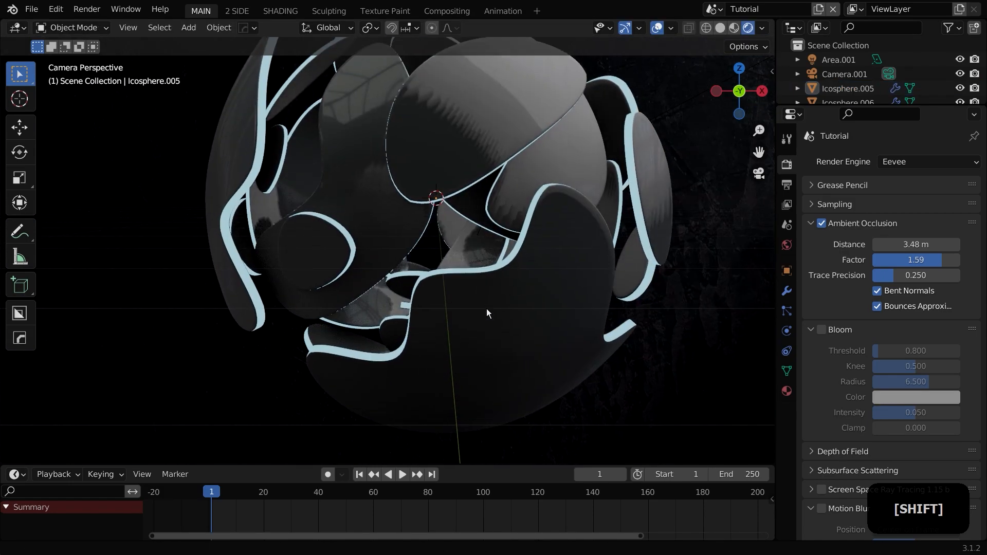
# Step: Enable Bloom in the render settings and raise its threshold to about 1.378
pyautogui.click(478, 331)
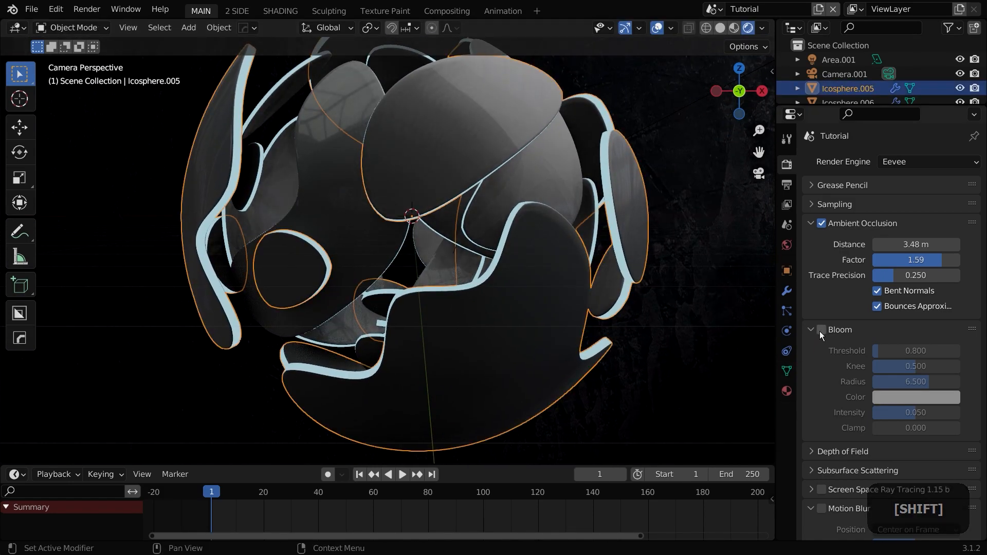
pyautogui.click(821, 331)
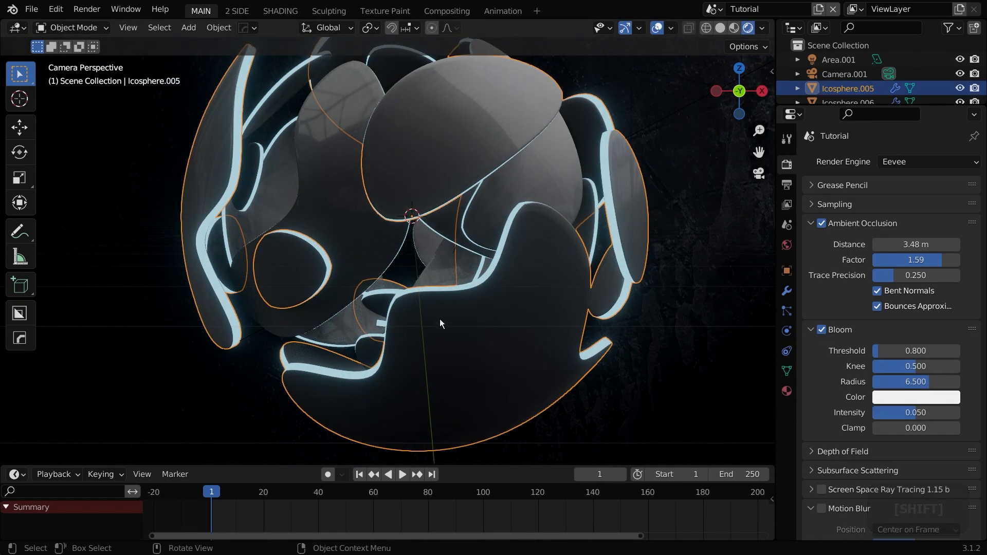
pyautogui.moveTo(916, 351)
pyautogui.mouseDown()
pyautogui.moveTo(956, 351)
pyautogui.moveTo(931, 351)
pyautogui.mouseUp()
# Step: Enable Screen Space Ray Tracing in the render settings
pyautogui.scroll(-2, 463, 306)
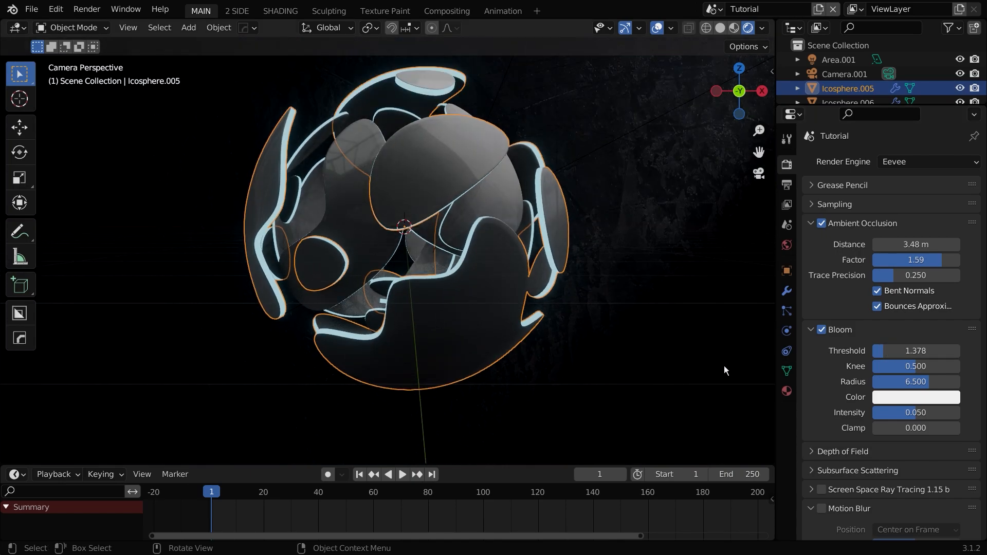
pyautogui.scroll(-5, 848, 453)
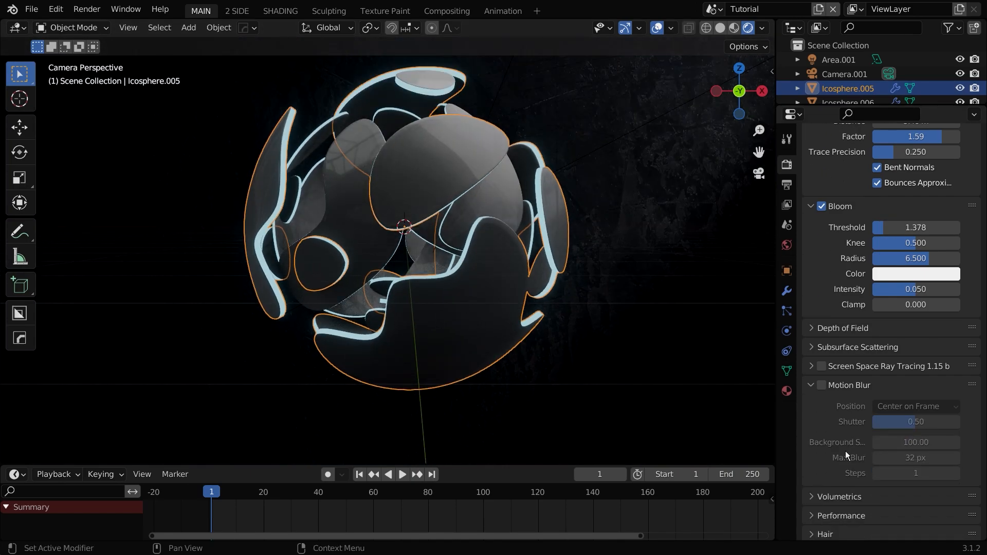
pyautogui.click(826, 367)
# Step: Trackball-rotate the outer icosphere shell twice to change its orientation
pyautogui.press('r')
pyautogui.press('r')
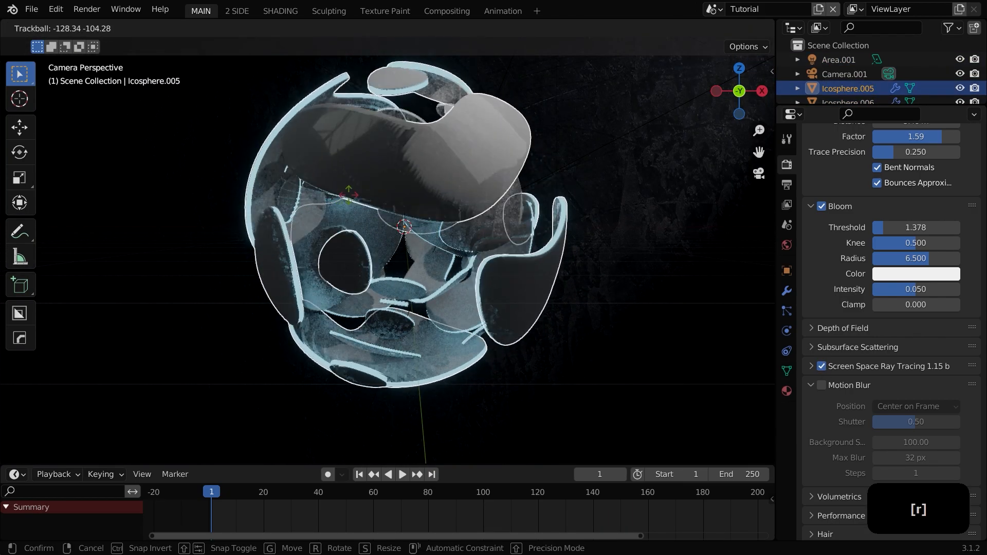
pyautogui.click(469, 285)
pyautogui.press('r')
pyautogui.press('r')
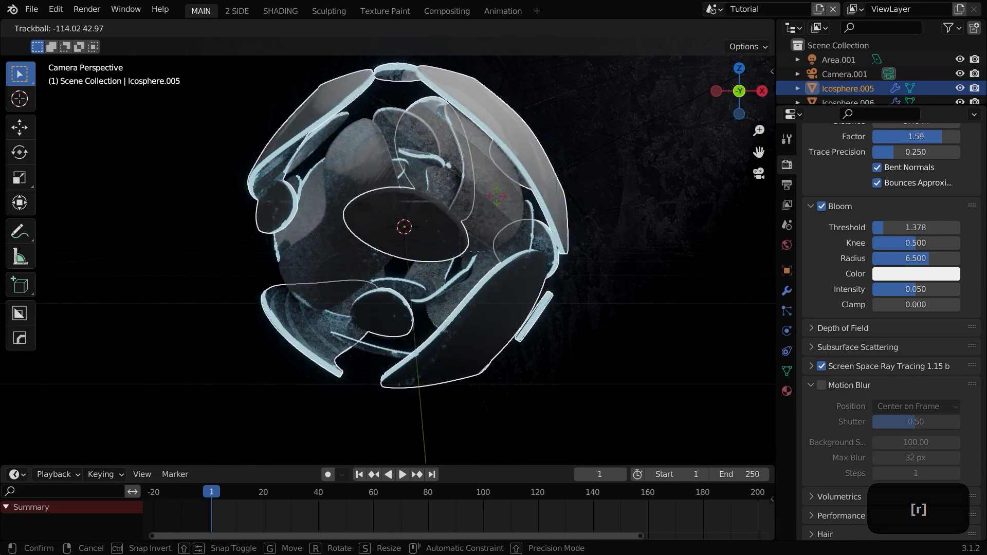
pyautogui.click(439, 257)
# Step: Deselect everything, return to the camera view and save the file
pyautogui.press('a')
pyautogui.press('a')
pyautogui.moveTo(437, 282); pyautogui.dragTo(471, 302, button='middle')
pyautogui.press('KP_0')
pyautogui.hotkey('ctrl', 's')
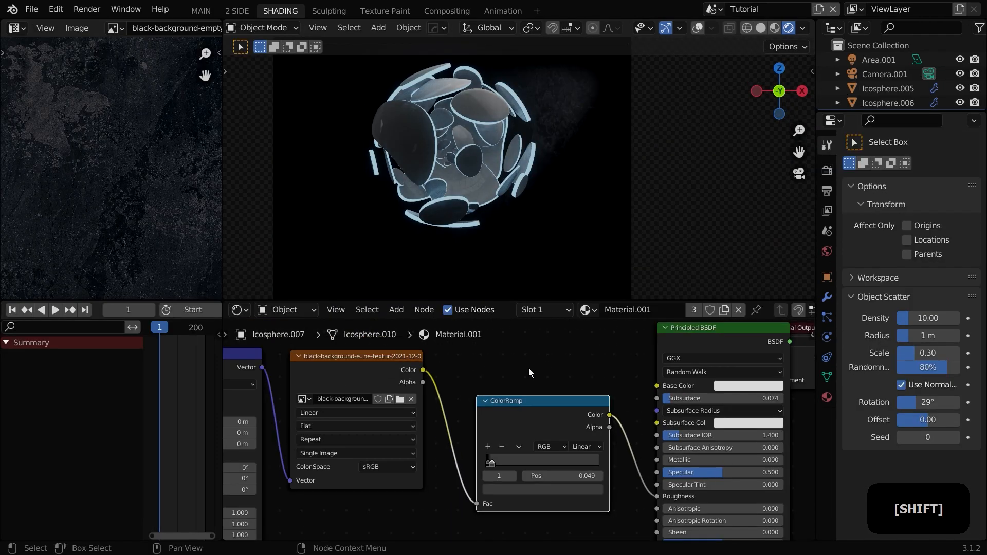
# Step: Inspect the shell material's node setup and the model from several viewpoints and through the camera
pyautogui.scroll(-2, 528, 368)
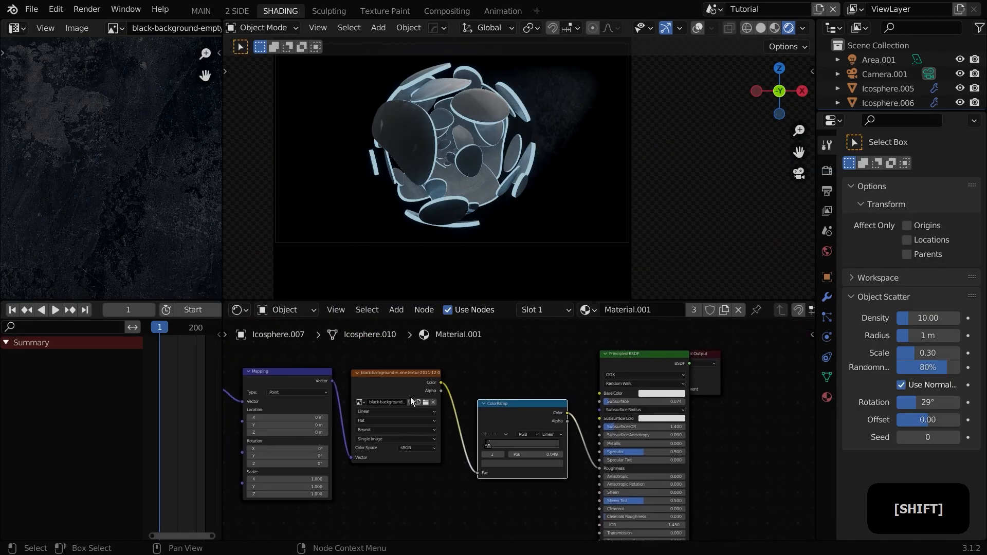
pyautogui.moveTo(404, 337); pyautogui.dragTo(449, 337, button='middle')
pyautogui.scroll(4, 385, 217)
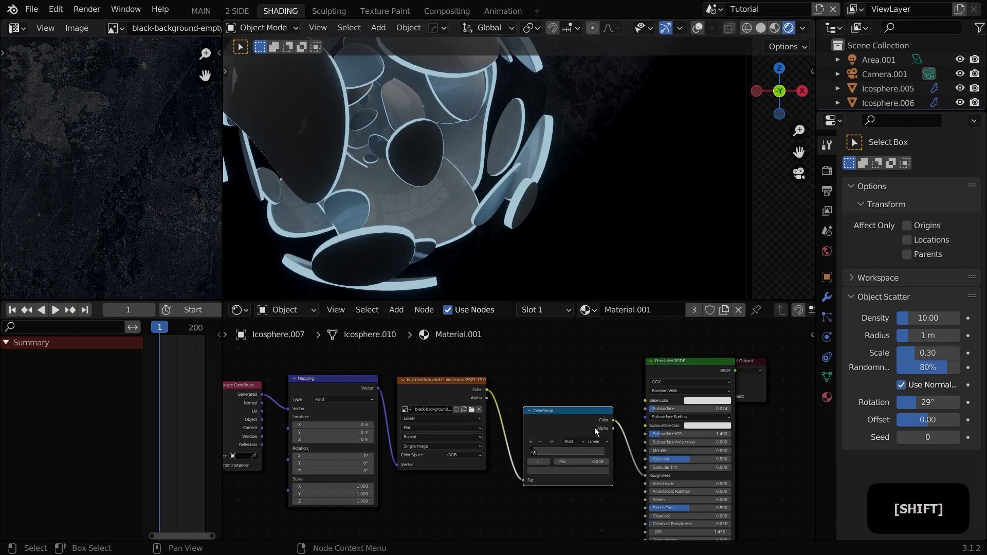
pyautogui.keyDown('shift'); pyautogui.moveTo(595, 430); pyautogui.dragTo(559, 456, button='middle'); pyautogui.keyUp('shift')
pyautogui.scroll(4, 444, 210)
pyautogui.keyDown('shift'); pyautogui.moveTo(591, 267); pyautogui.dragTo(771, 257, button='middle'); pyautogui.keyUp('shift')
pyautogui.scroll(-4, 421, 179)
pyautogui.keyDown('shift'); pyautogui.moveTo(518, 72); pyautogui.dragTo(470, 199, button='middle'); pyautogui.keyUp('shift')
pyautogui.scroll(4, 560, 174)
pyautogui.scroll(2, 484, 199)
pyautogui.scroll(6, 474, 160)
pyautogui.moveTo(474, 160); pyautogui.dragTo(436, 132, button='middle')
pyautogui.scroll(3, 526, 141)
pyautogui.press('Home')
pyautogui.moveTo(438, 366)
pyautogui.mouseDown(button='middle')
pyautogui.moveTo(415, 337)
pyautogui.moveTo(448, 379)
pyautogui.mouseUp(button='middle')
pyautogui.scroll(4, 415, 337)
pyautogui.keyDown('ctrl'); pyautogui.keyDown('shift'); pyautogui.click(452, 381); pyautogui.keyUp('shift'); pyautogui.keyUp('ctrl')
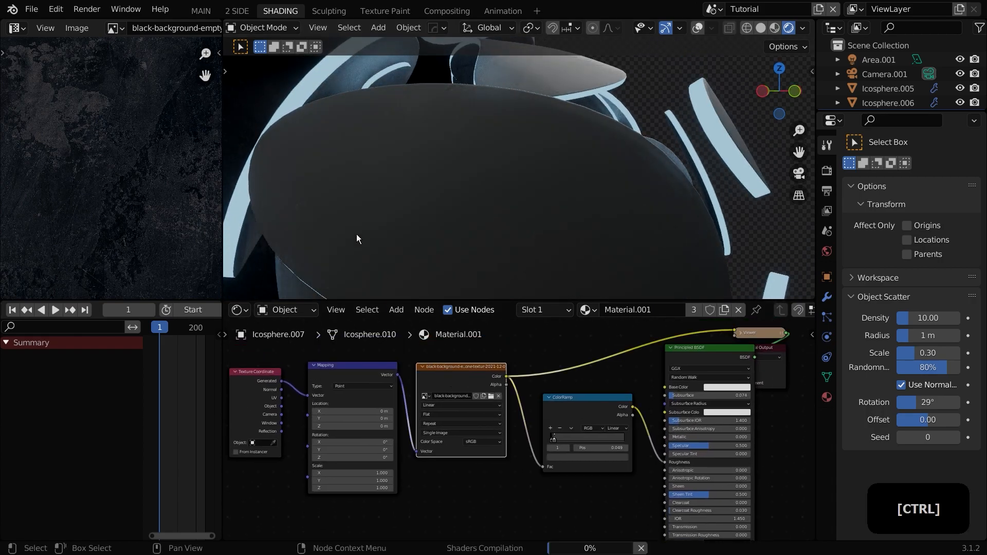
pyautogui.press('KP_0')
pyautogui.keyDown('ctrl'); pyautogui.keyDown('shift'); pyautogui.click(578, 409); pyautogui.keyUp('shift'); pyautogui.keyUp('ctrl')
pyautogui.moveTo(410, 254); pyautogui.dragTo(433, 180, button='middle')
pyautogui.keyDown('ctrl'); pyautogui.keyDown('shift'); pyautogui.click(714, 370); pyautogui.keyUp('shift'); pyautogui.keyUp('ctrl')
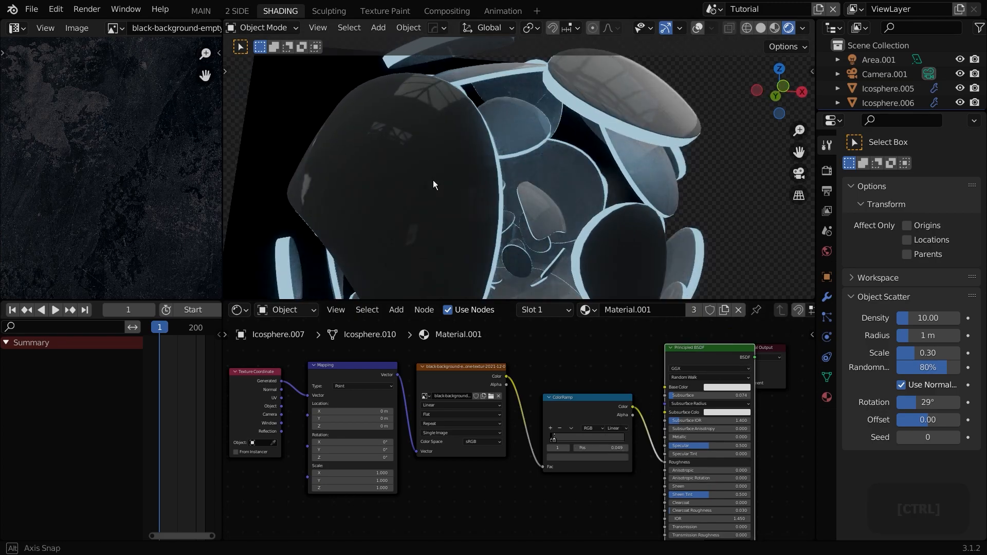
pyautogui.press('KP_0')
pyautogui.scroll(-5, 445, 174)
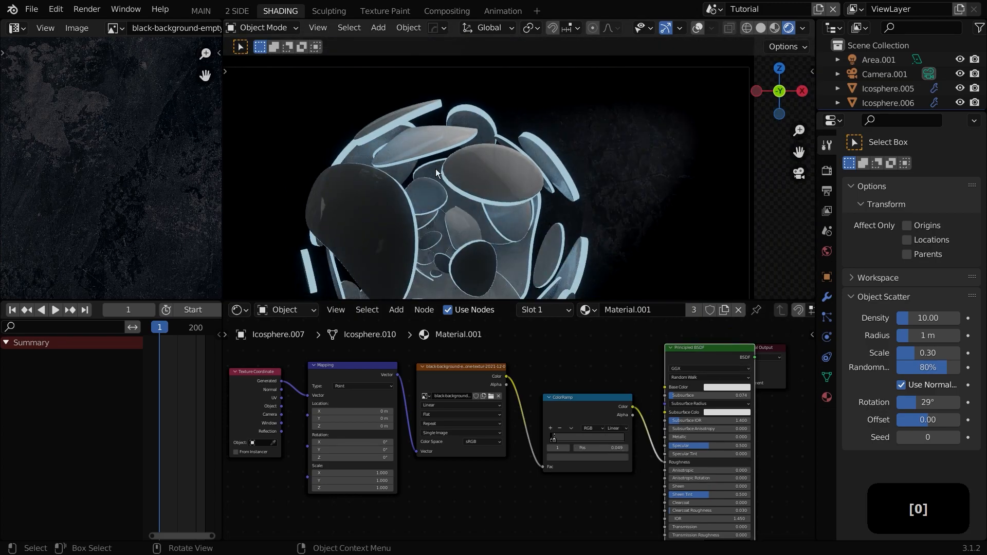
pyautogui.keyDown('shift'); pyautogui.moveTo(438, 172); pyautogui.dragTo(536, 175, button='middle'); pyautogui.keyUp('shift')
# Step: Examine the emissive Inside.002 material and the backdrop plane's material
pyautogui.click(827, 397)
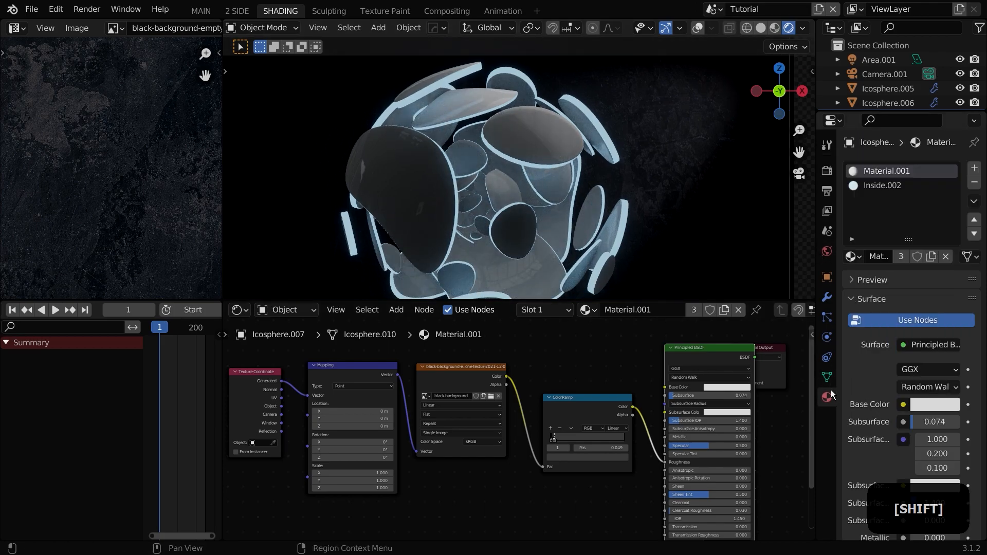
pyautogui.click(872, 188)
pyautogui.moveTo(633, 399); pyautogui.dragTo(513, 426, button='middle')
pyautogui.scroll(4, 514, 427)
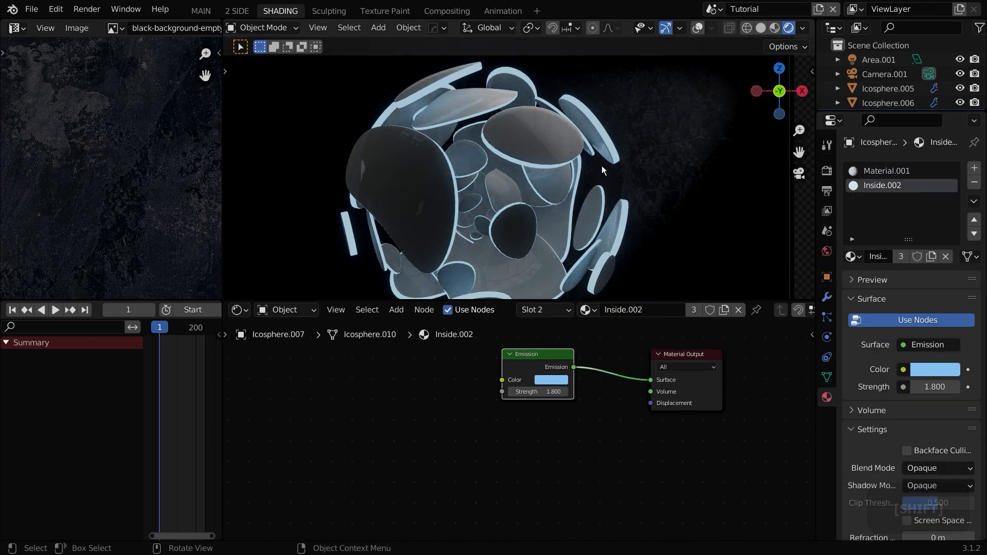
pyautogui.scroll(1, 586, 200)
pyautogui.scroll(-2, 588, 196)
pyautogui.scroll(-3, 588, 199)
pyautogui.keyDown('shift'); pyautogui.moveTo(589, 199); pyautogui.dragTo(581, 188, button='middle'); pyautogui.keyUp('shift')
pyautogui.scroll(2, 582, 189)
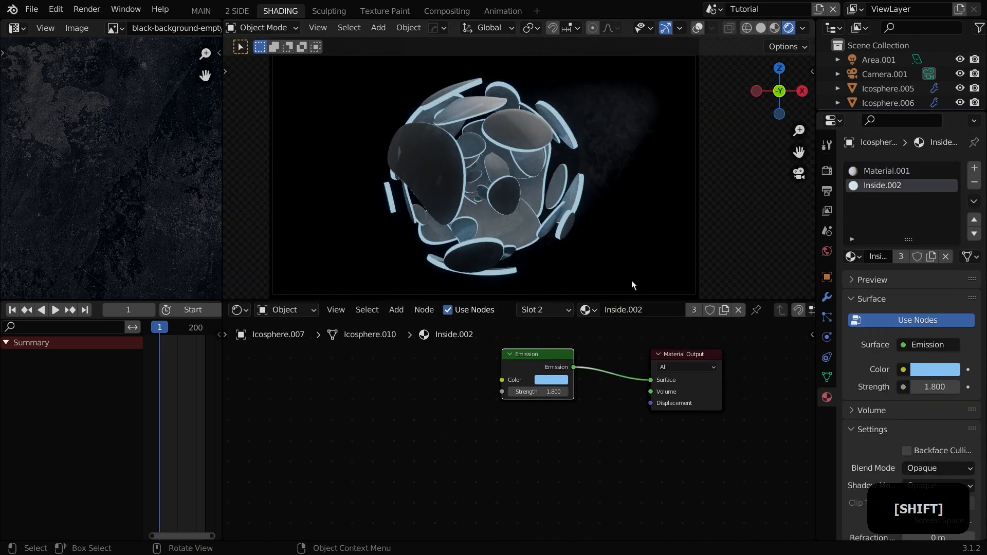
pyautogui.click(695, 287)
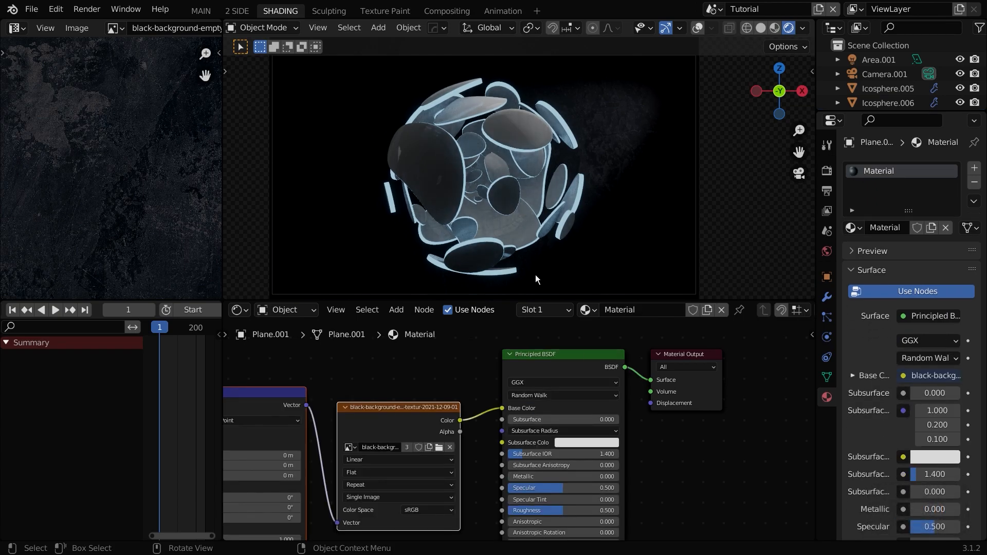
pyautogui.click(443, 199)
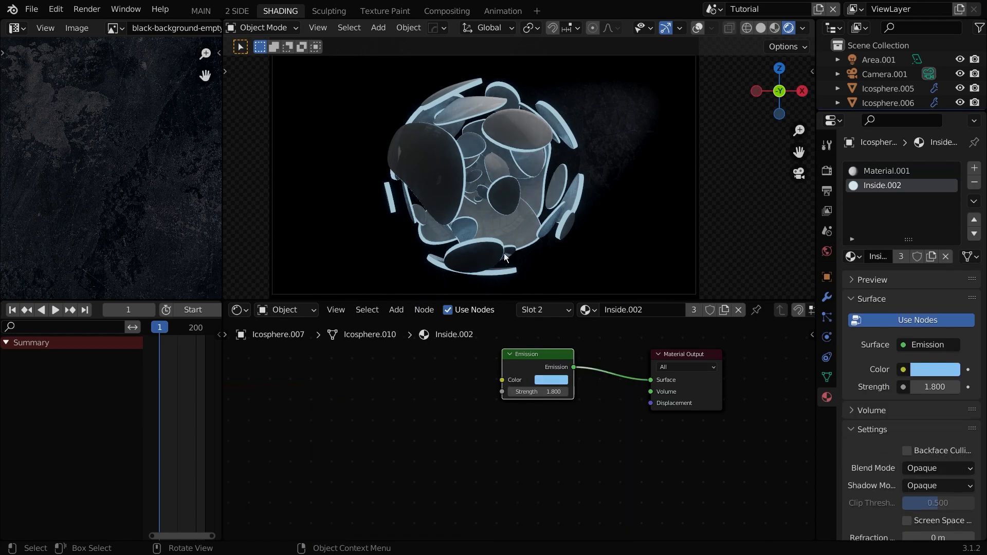
# Step: Lower the bloom threshold in the render settings to about 0.664
pyautogui.click(827, 146)
pyautogui.click(826, 172)
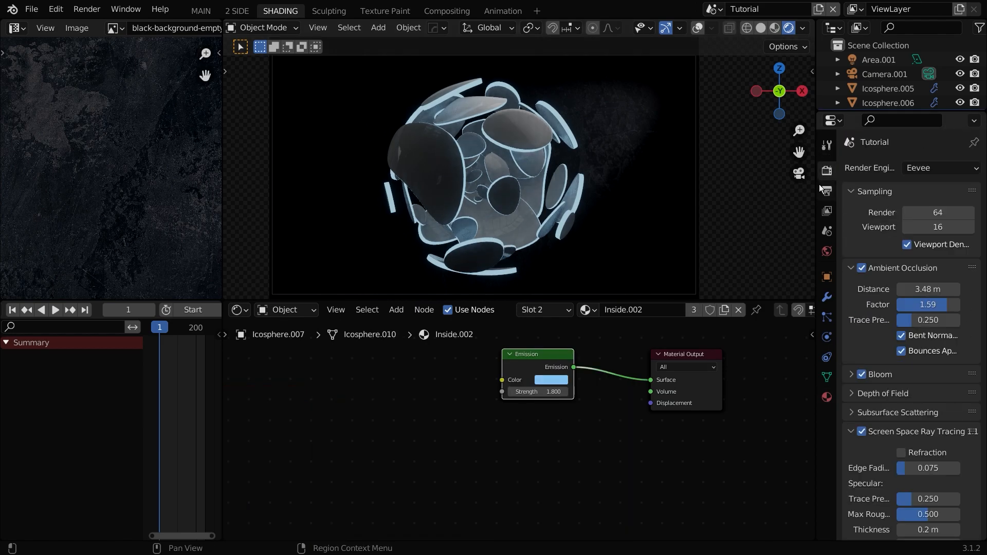
pyautogui.click(881, 375)
pyautogui.moveTo(920, 395)
pyautogui.mouseDown()
pyautogui.moveTo(943, 396)
pyautogui.moveTo(914, 395)
pyautogui.mouseUp()
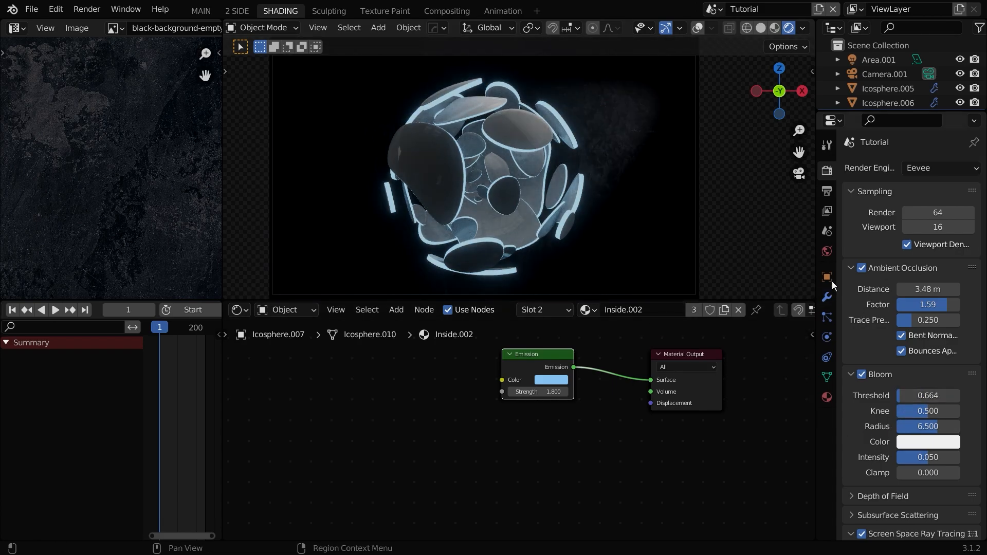
# Step: Add a cube and scale it up about 10.2 times so it encloses the whole scene
pyautogui.click(826, 396)
pyautogui.keyDown('shift'); pyautogui.moveTo(565, 214); pyautogui.dragTo(625, 214, button='middle'); pyautogui.keyUp('shift')
pyautogui.hotkey('shift', 'a')
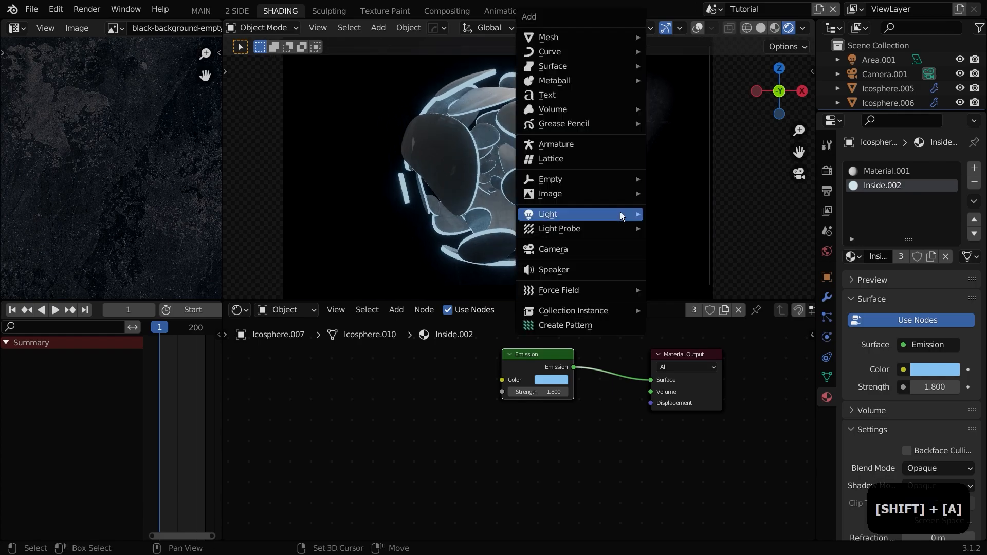
pyautogui.moveTo(591, 37)
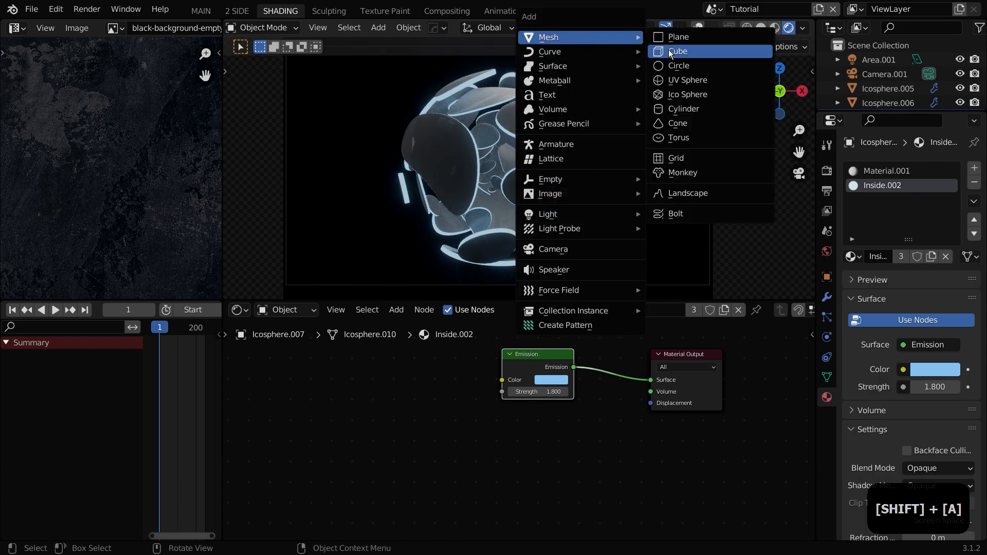
pyautogui.click(670, 51)
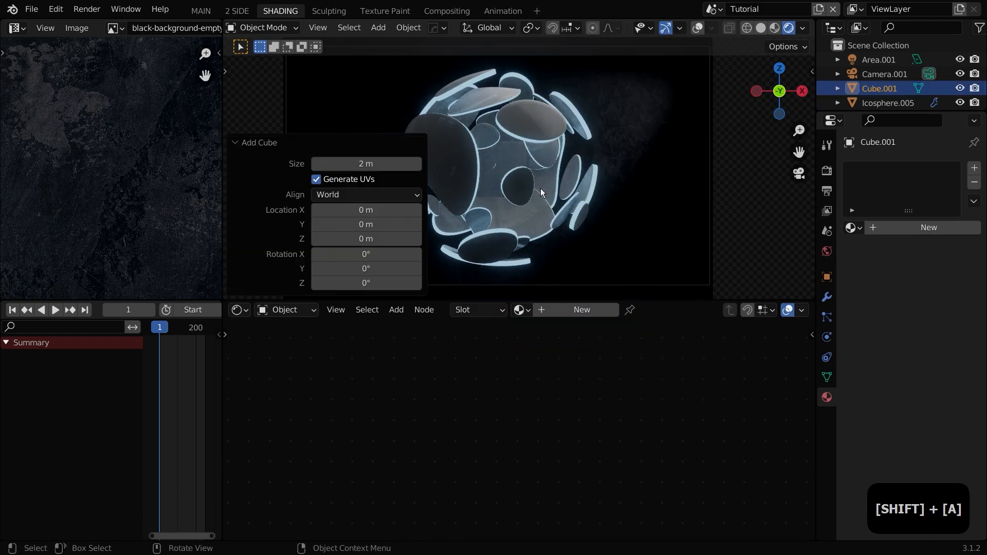
pyautogui.press('s')
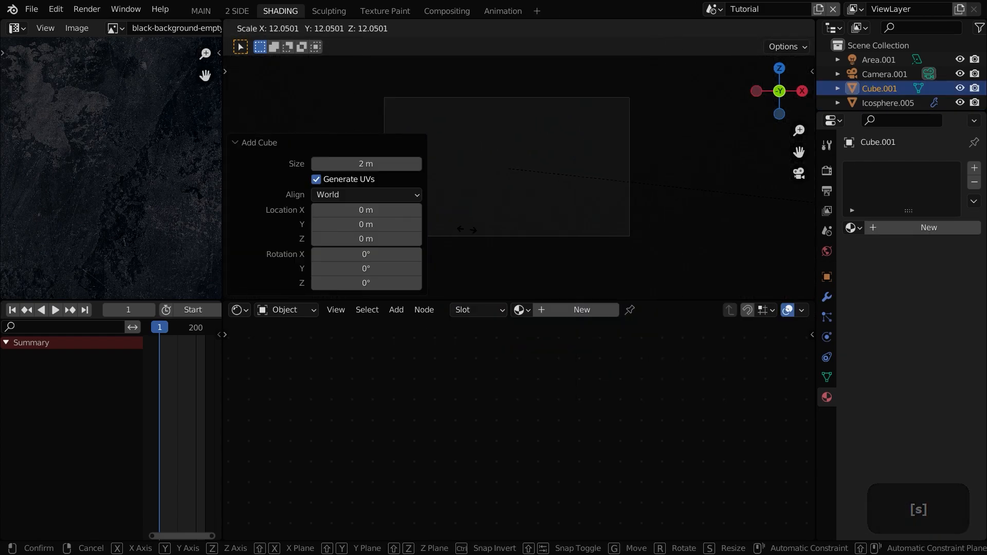
pyautogui.click(440, 225)
pyautogui.scroll(2, 523, 215)
pyautogui.keyDown('shift'); pyautogui.moveTo(523, 215); pyautogui.dragTo(566, 216, button='middle'); pyautogui.keyUp('shift')
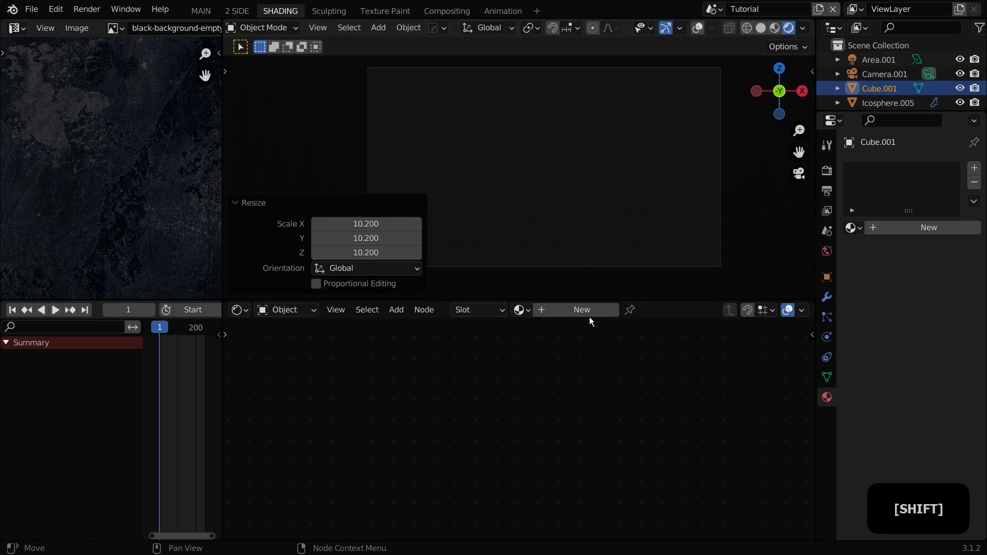
# Step: Create a new material for the cube named volumetric
pyautogui.click(582, 311)
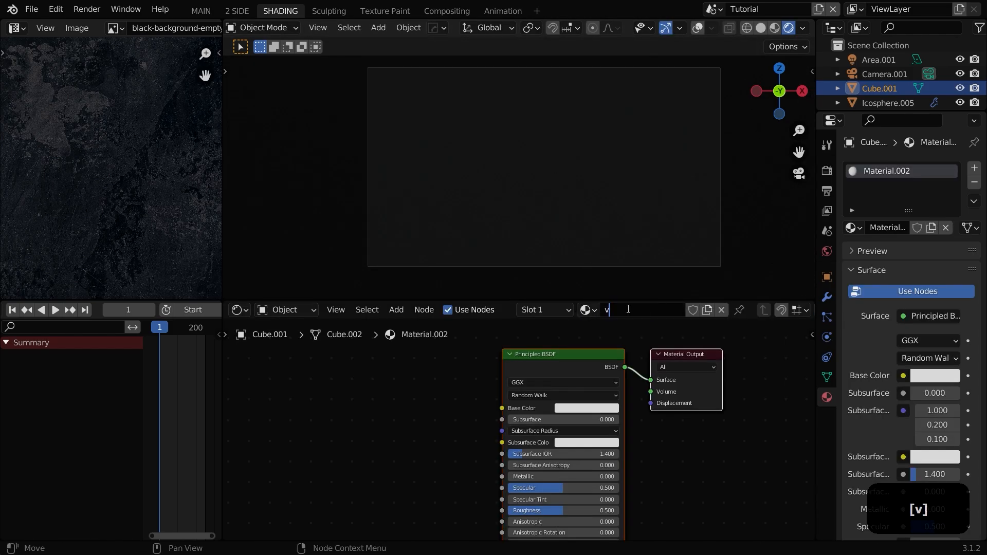
pyautogui.click(540, 375)
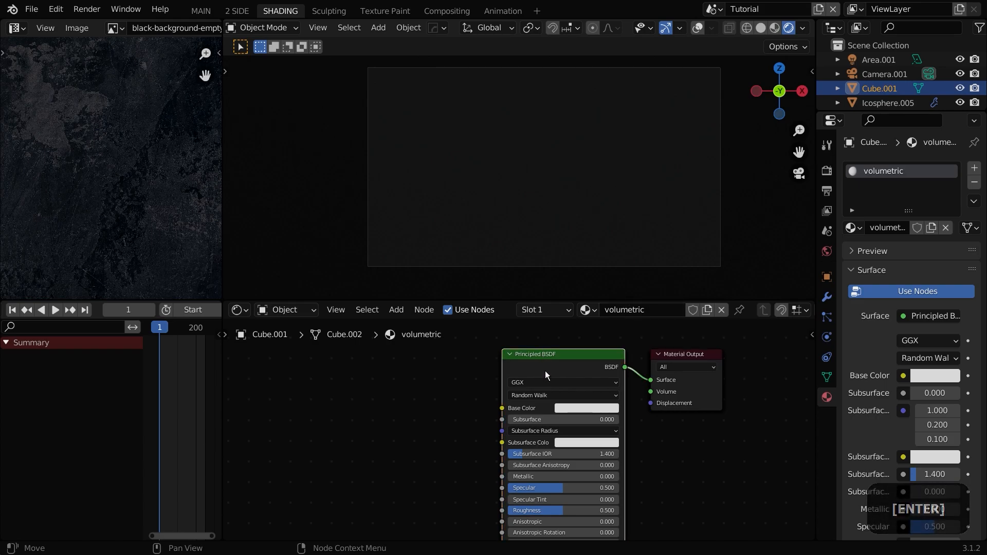
# Step: Replace the Principled BSDF with a Principled Volume node connected to the output's Volume input
pyautogui.press('x')
pyautogui.hotkey('shift', 'a')
pyautogui.write('volume')
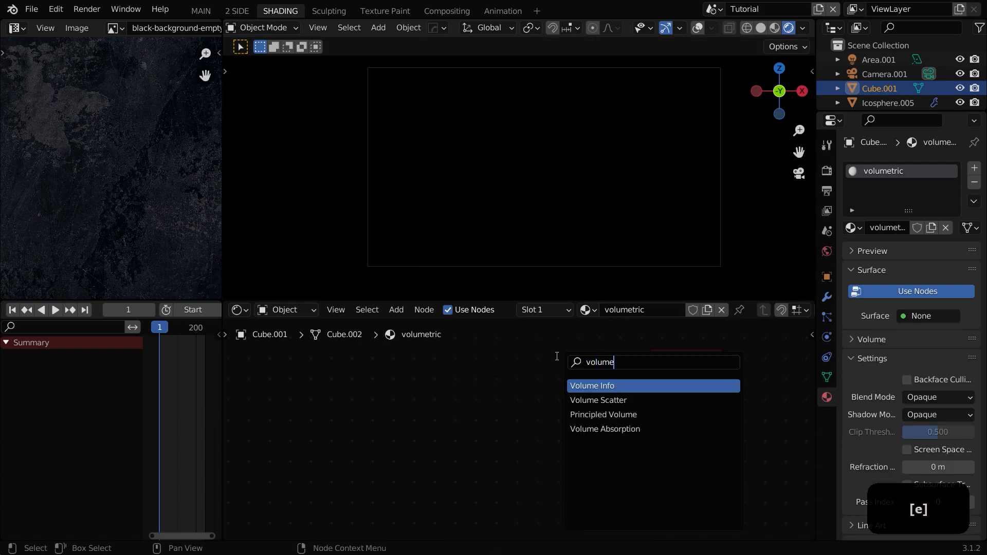
pyautogui.press('Down')
pyautogui.press('Down')
pyautogui.press('Return')
pyautogui.click(600, 349)
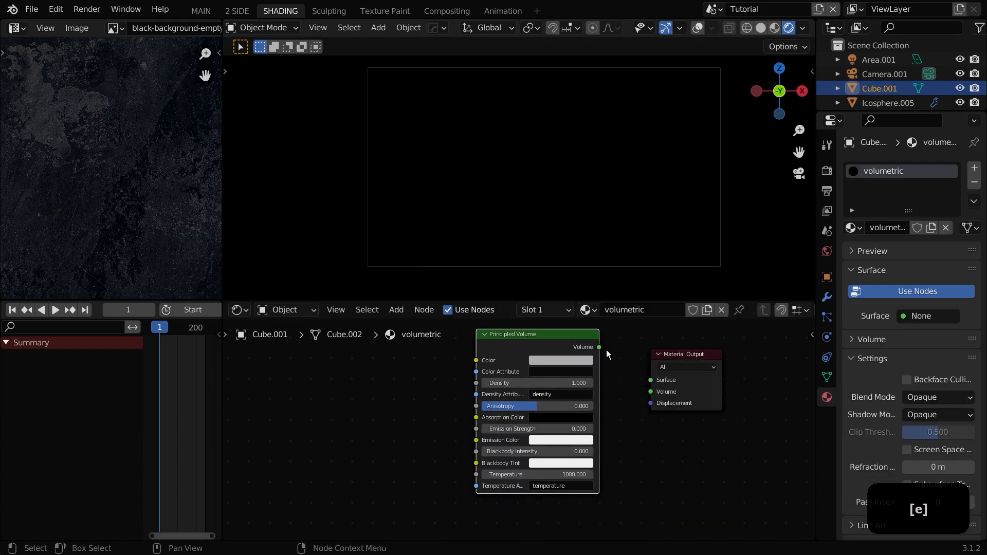
pyautogui.moveTo(647, 396); pyautogui.dragTo(650, 393)
# Step: Set the volume density to 0.070 and the anisotropy to about 0.092
pyautogui.scroll(2, 558, 417)
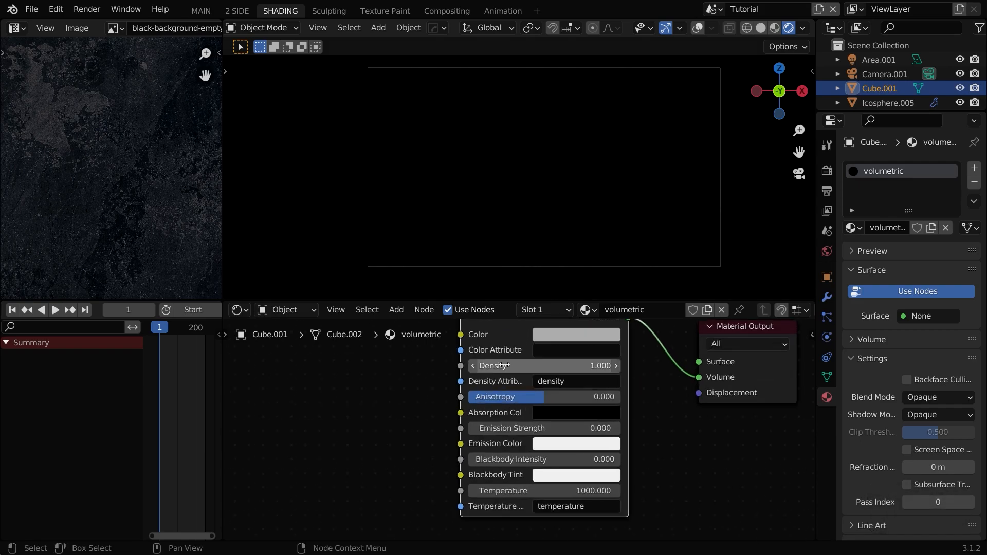
pyautogui.moveTo(553, 401)
pyautogui.mouseDown()
pyautogui.moveTo(507, 401)
pyautogui.moveTo(591, 401)
pyautogui.moveTo(568, 401)
pyautogui.mouseUp()
pyautogui.scroll(1, 652, 167)
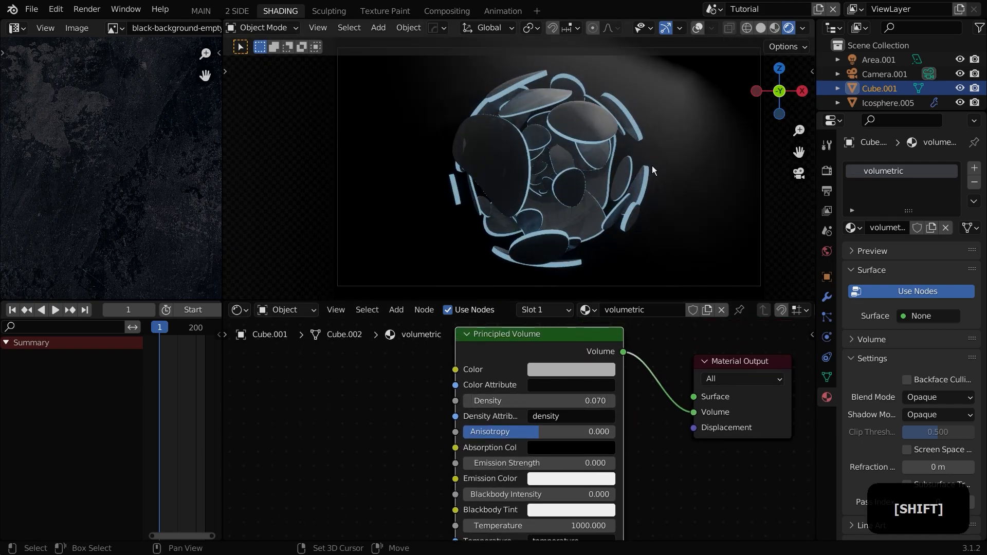
pyautogui.keyDown('shift'); pyautogui.moveTo(653, 170); pyautogui.dragTo(598, 211, button='middle'); pyautogui.keyUp('shift')
pyautogui.keyDown('shift'); pyautogui.moveTo(538, 432); pyautogui.dragTo(565, 432); pyautogui.keyUp('shift')
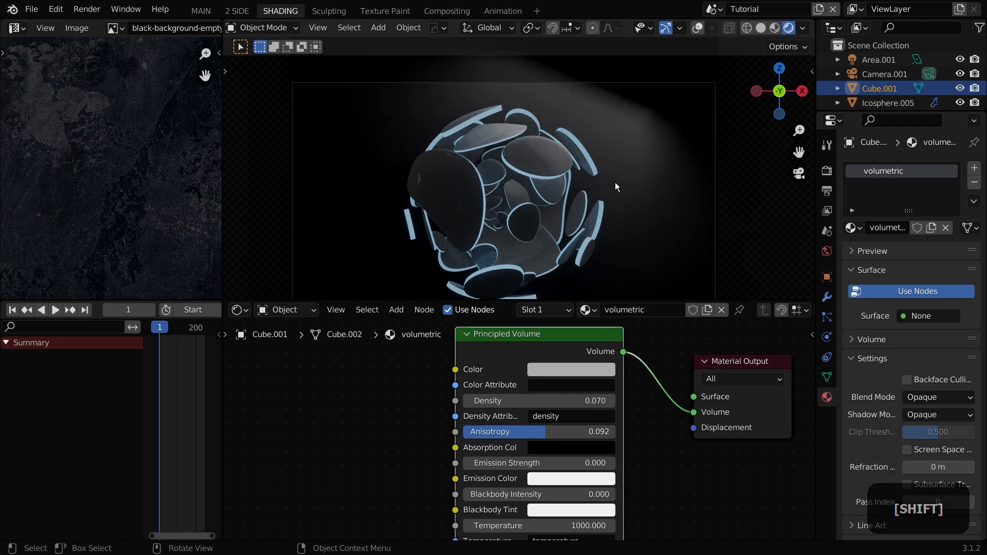
# Step: Add a point light at the sphere's center, set its power to 1000 W and view through the camera
pyautogui.scroll(4, 596, 181)
pyautogui.hotkey('shift', 'a')
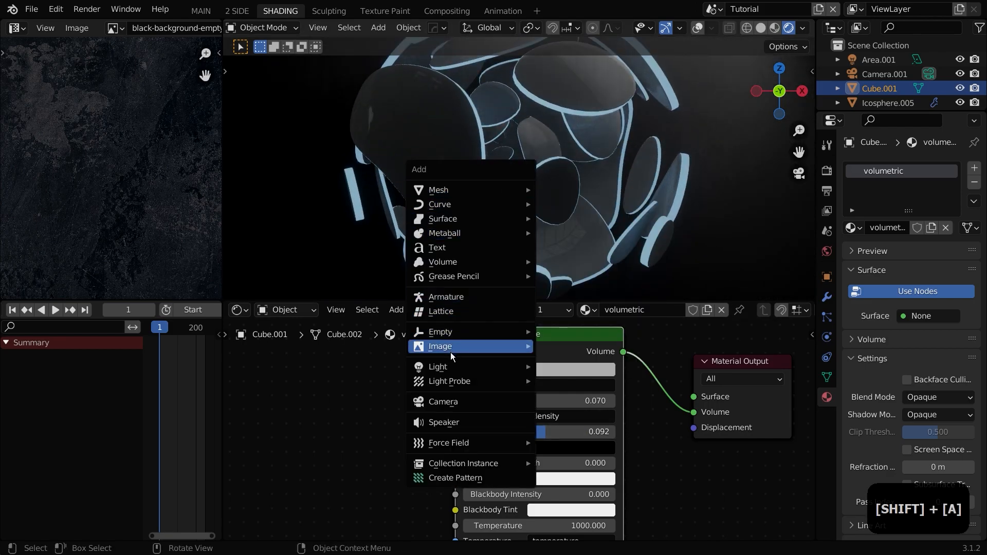
pyautogui.moveTo(449, 368)
pyautogui.click(568, 370)
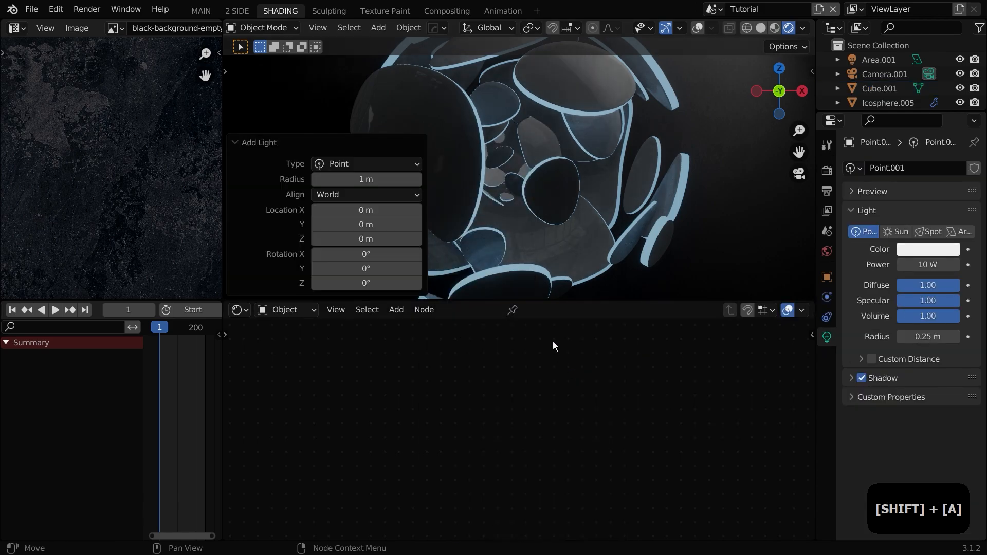
pyautogui.click(929, 265)
pyautogui.write('1000')
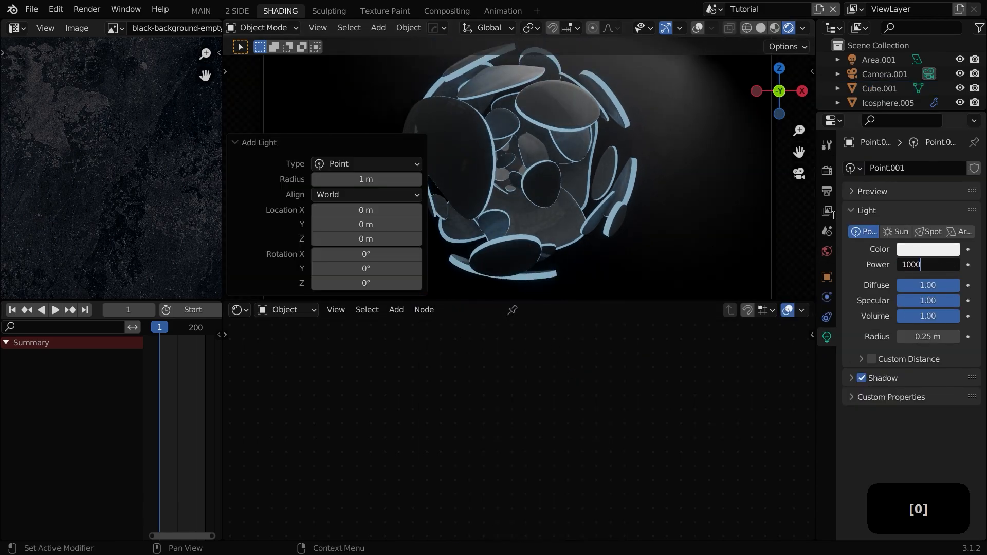
pyautogui.press('Return')
pyautogui.press('KP_0')
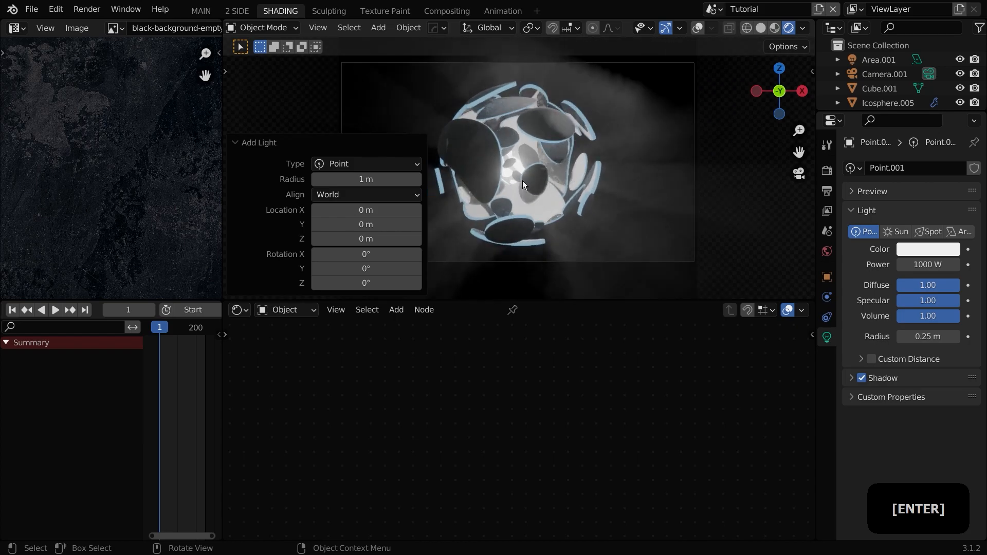
pyautogui.scroll(3, 295, 167)
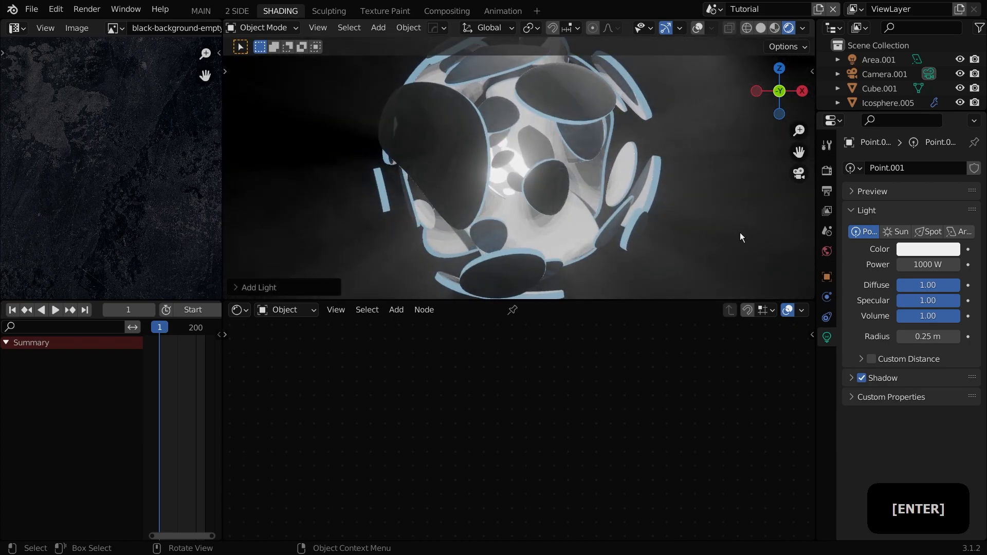
# Step: Change the point light's color to a pale blue
pyautogui.click(946, 249)
pyautogui.click(944, 203)
pyautogui.click(657, 179)
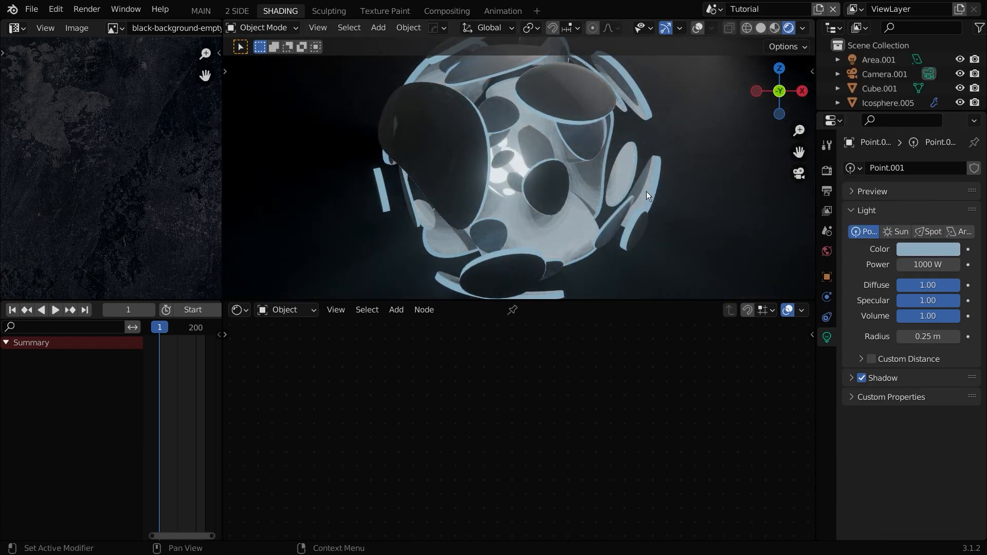
# Step: Reposition the point light within the camera view
pyautogui.scroll(-3, 425, 214)
pyautogui.press('g')
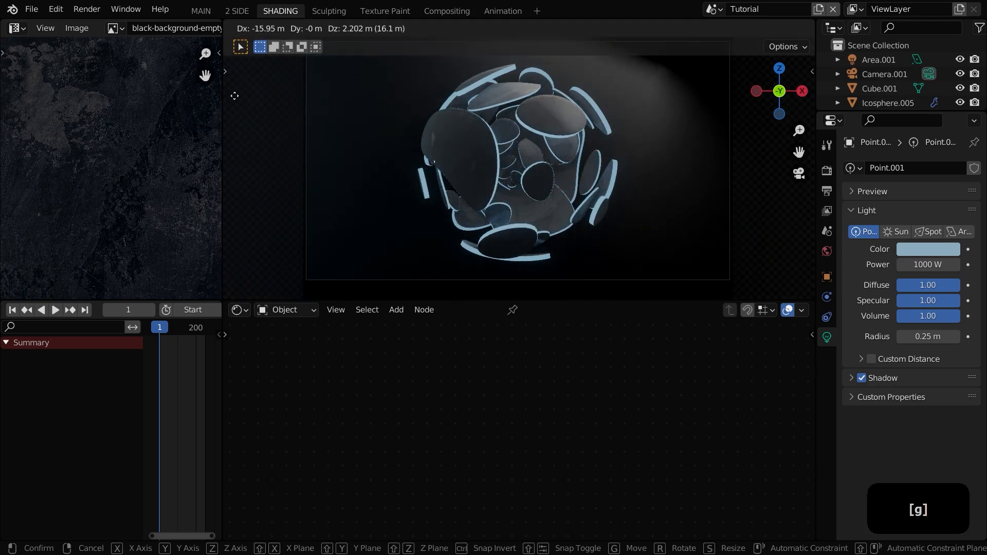
pyautogui.click(678, 194)
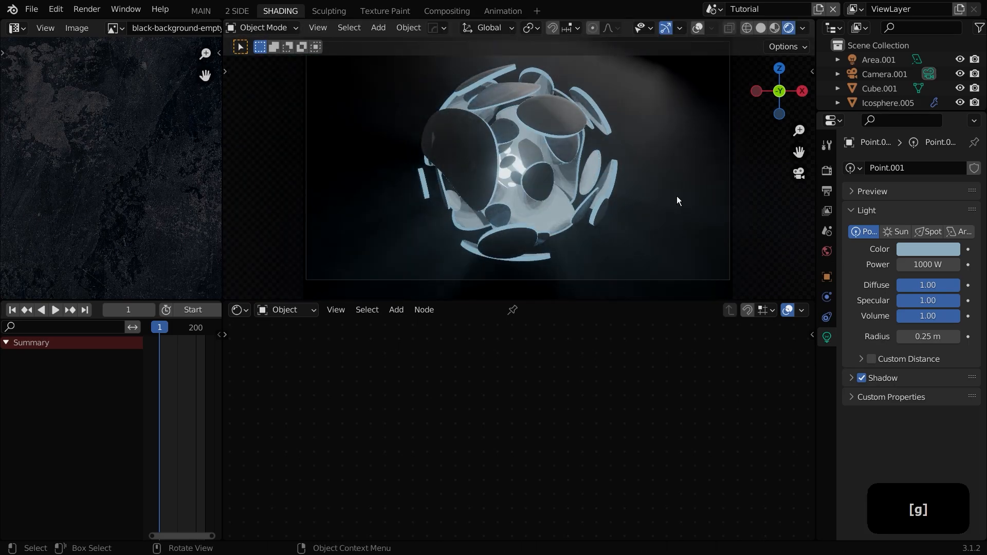
# Step: Select the volumetric cube and raise its volume anisotropy to about 0.315
pyautogui.scroll(1, 622, 291)
pyautogui.click(641, 280)
pyautogui.moveTo(549, 436); pyautogui.dragTo(596, 432)
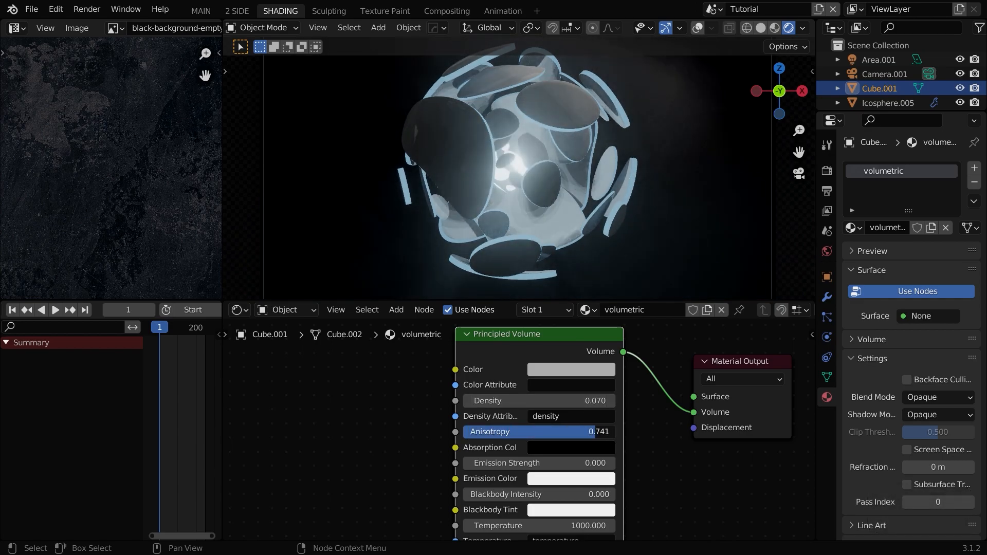
pyautogui.scroll(-2, 604, 118)
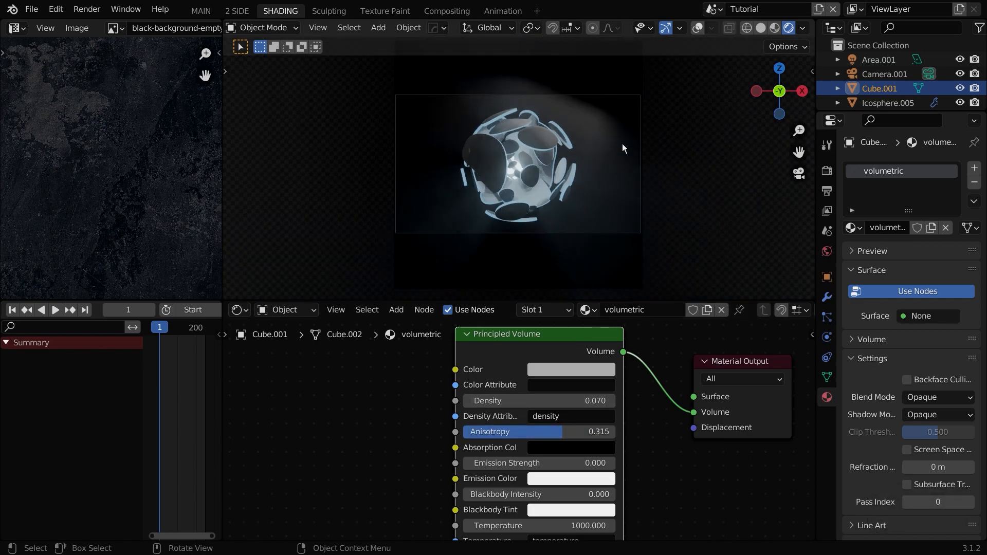
# Step: Move and scale the area light, then raise its power to 565 W
pyautogui.click(604, 118)
pyautogui.scroll(1, 604, 117)
pyautogui.click(879, 60)
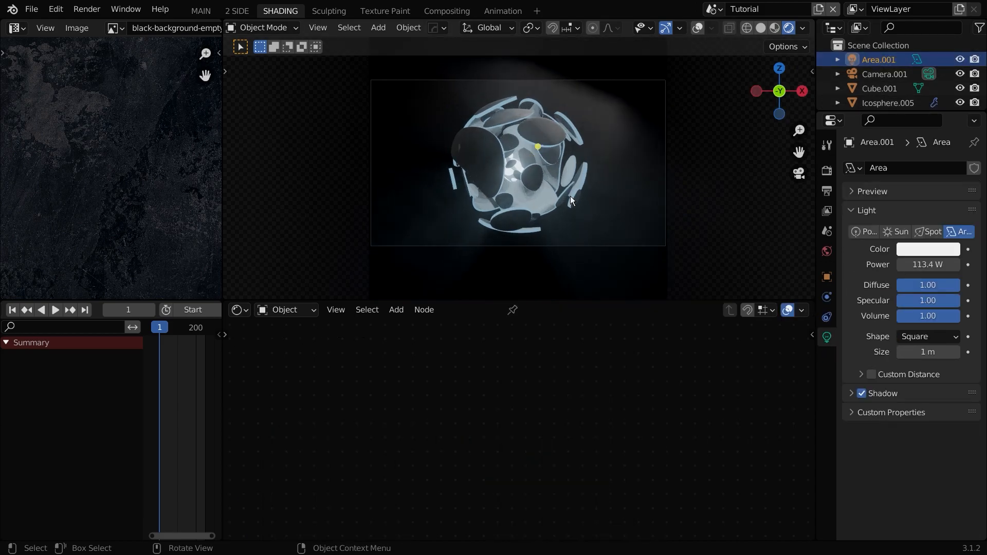
pyautogui.press('g')
pyautogui.click(641, 170)
pyautogui.press('s')
pyautogui.click(288, 237)
pyautogui.moveTo(920, 269); pyautogui.dragTo(951, 264)
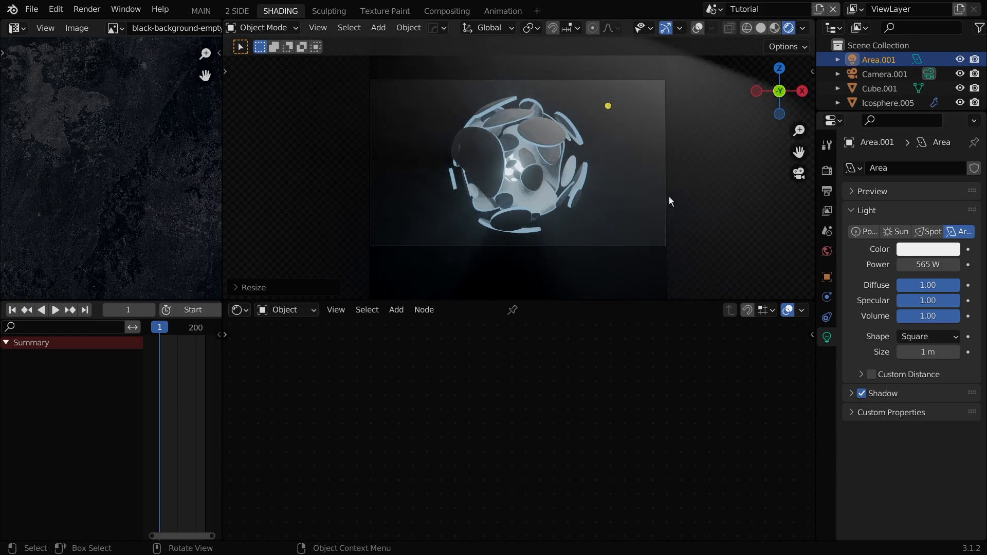
# Step: Select the spot light and set its power to 300000 W
pyautogui.click(659, 246)
pyautogui.scroll(2, 648, 240)
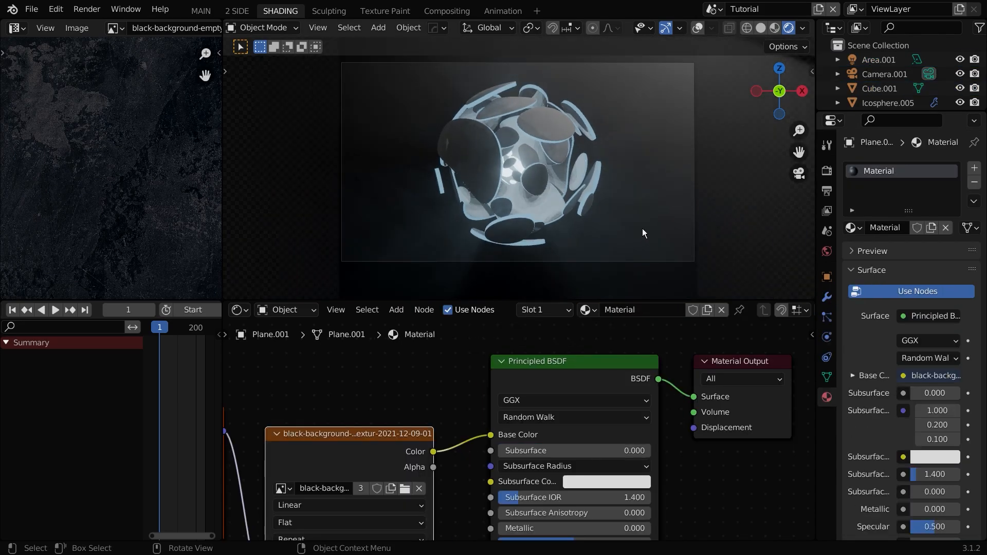
pyautogui.scroll(-3, 916, 70)
pyautogui.click(878, 97)
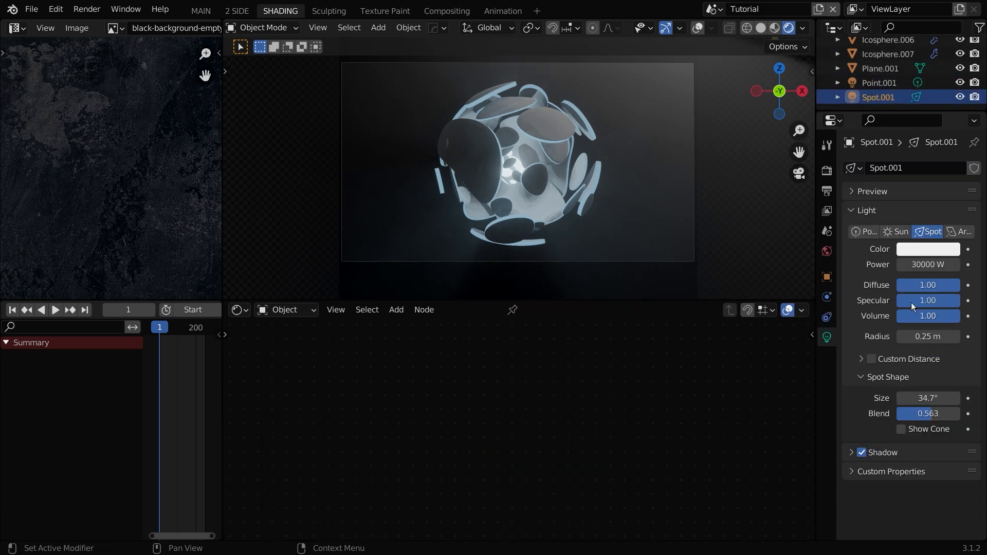
pyautogui.write('0')
pyautogui.press('Return')
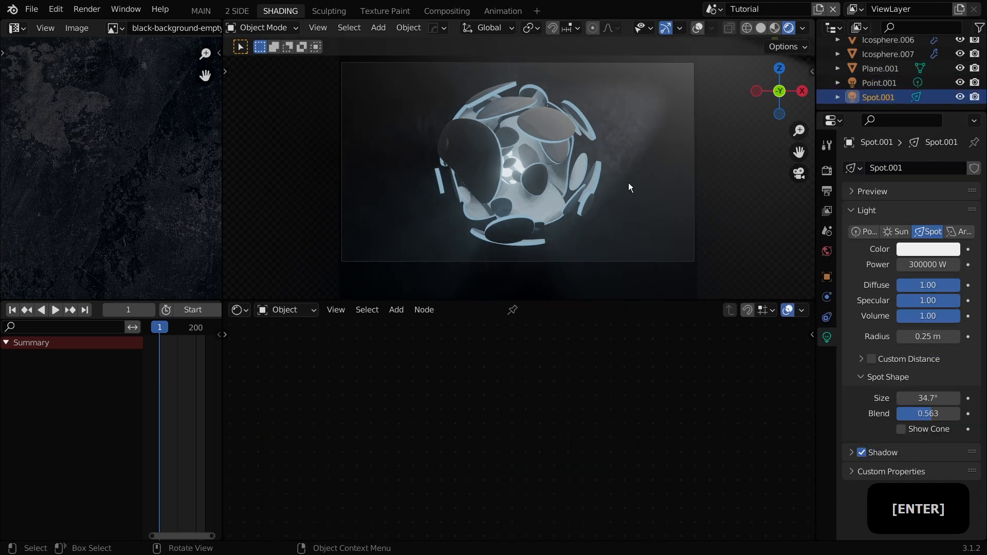
# Step: Move the spot light to a new position
pyautogui.press('g')
pyautogui.click(678, 194)
pyautogui.scroll(3, 569, 165)
pyautogui.keyDown('shift'); pyautogui.moveTo(568, 165); pyautogui.dragTo(565, 171, button='middle'); pyautogui.keyUp('shift')
# Step: Enlarge the 3D viewport by shrinking the node editor area below it
pyautogui.click(827, 145)
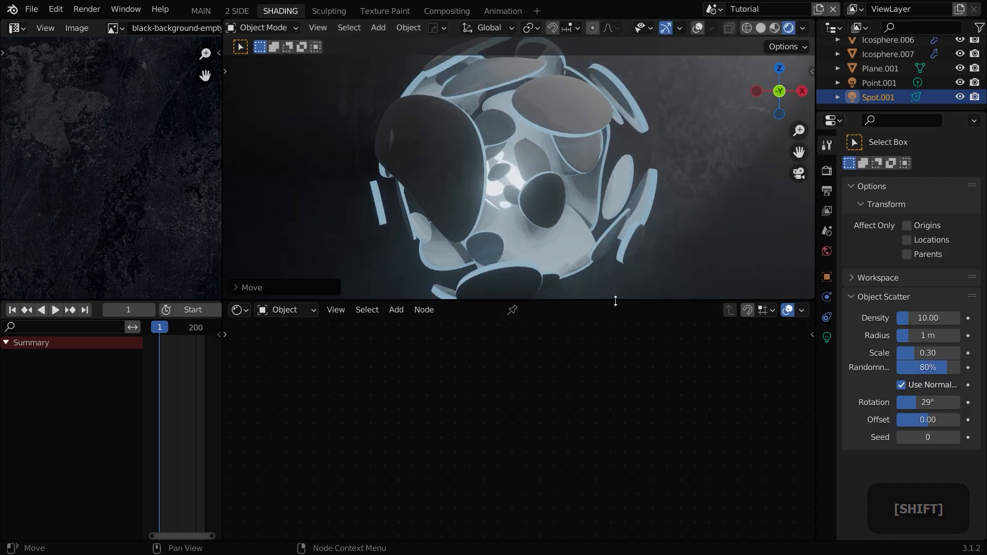
pyautogui.moveTo(615, 302); pyautogui.dragTo(623, 408)
pyautogui.moveTo(586, 304); pyautogui.dragTo(587, 304)
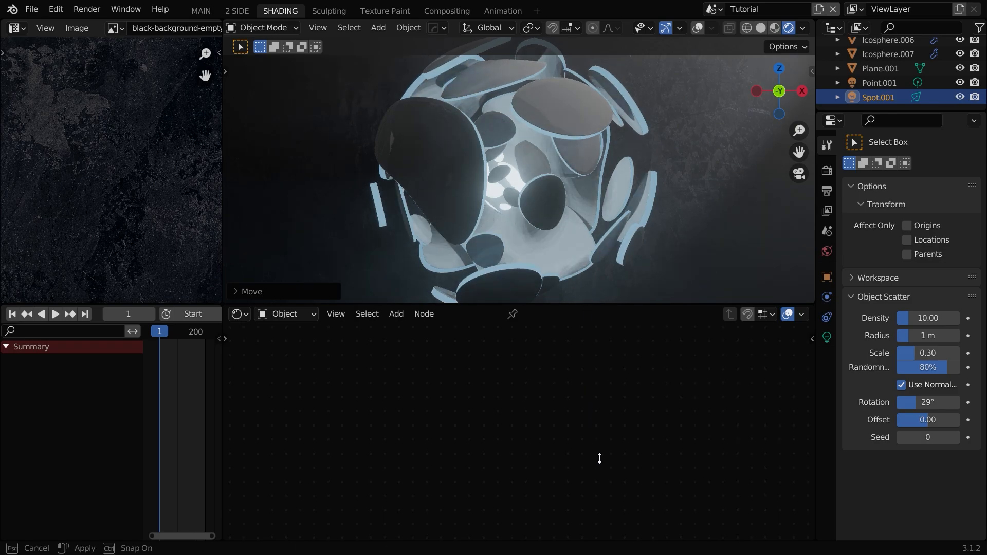
pyautogui.moveTo(599, 458); pyautogui.dragTo(598, 459)
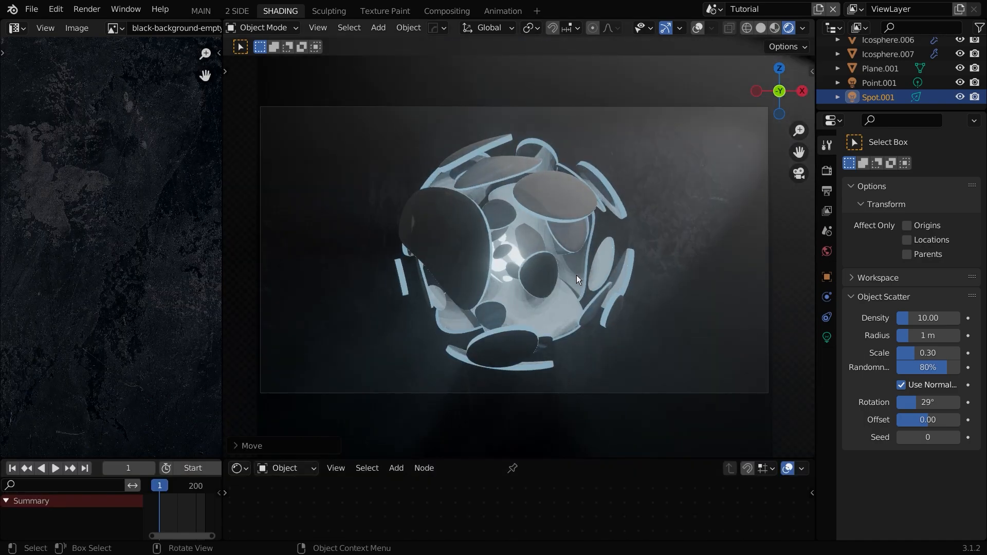
pyautogui.press('Home')
# Step: Set the color management look to High Contrast in the render settings
pyautogui.click(827, 170)
pyautogui.scroll(-15, 879, 443)
pyautogui.scroll(-20, 869, 451)
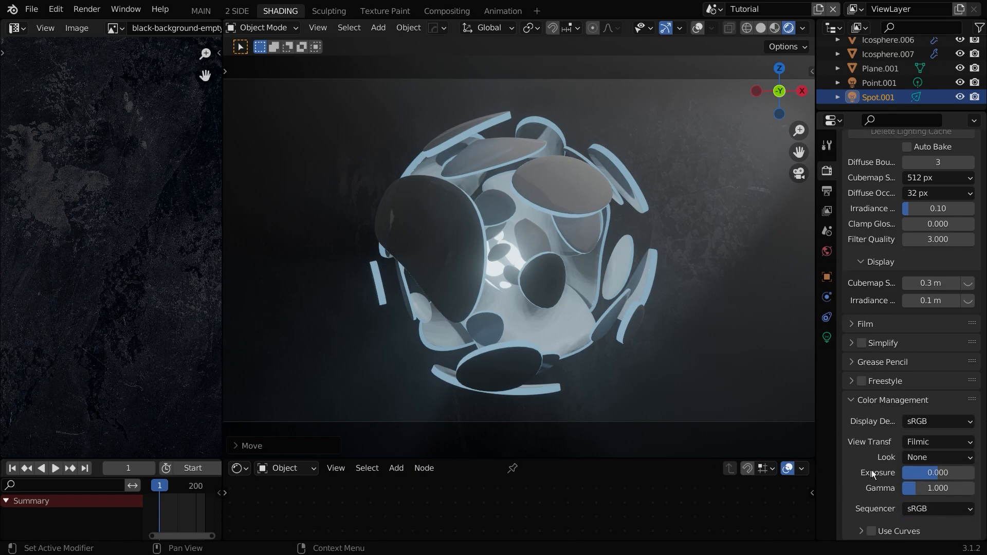
pyautogui.click(929, 457)
pyautogui.click(893, 406)
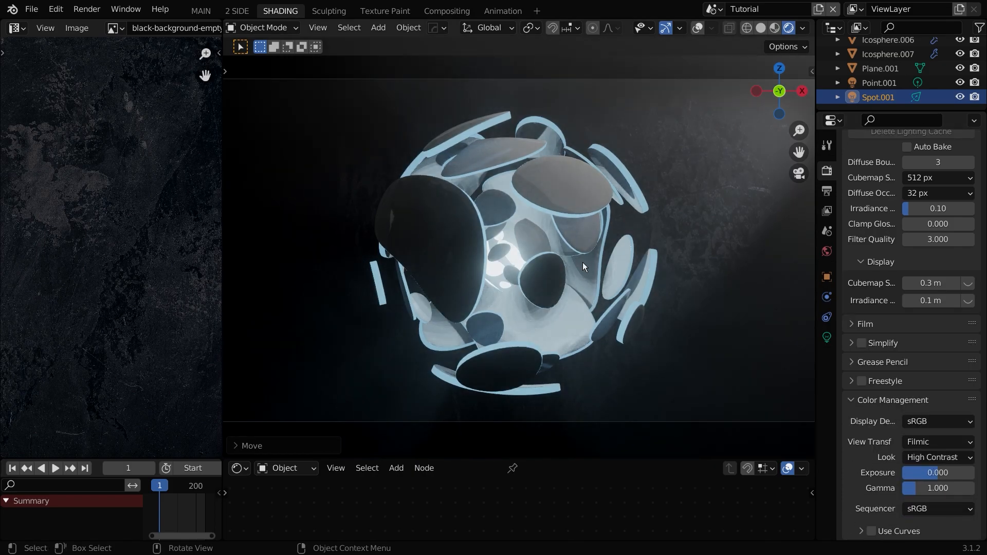
pyautogui.click(427, 291)
pyautogui.press('r')
pyautogui.press('r')
pyautogui.rightClick(519, 342)
pyautogui.click(465, 289)
pyautogui.press('r')
pyautogui.press('r')
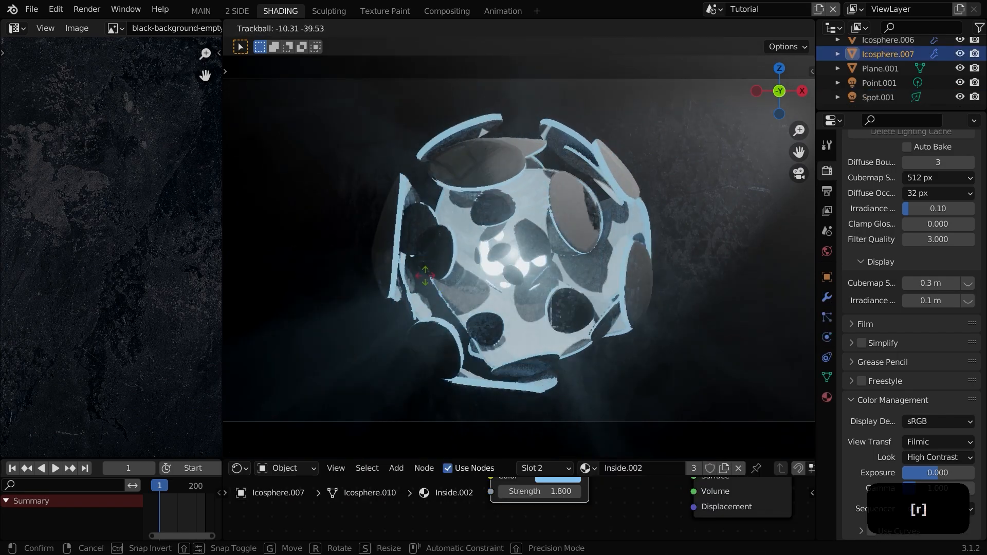
pyautogui.rightClick(648, 394)
# Step: Select the camera and enable depth of field
pyautogui.scroll(4, 869, 72)
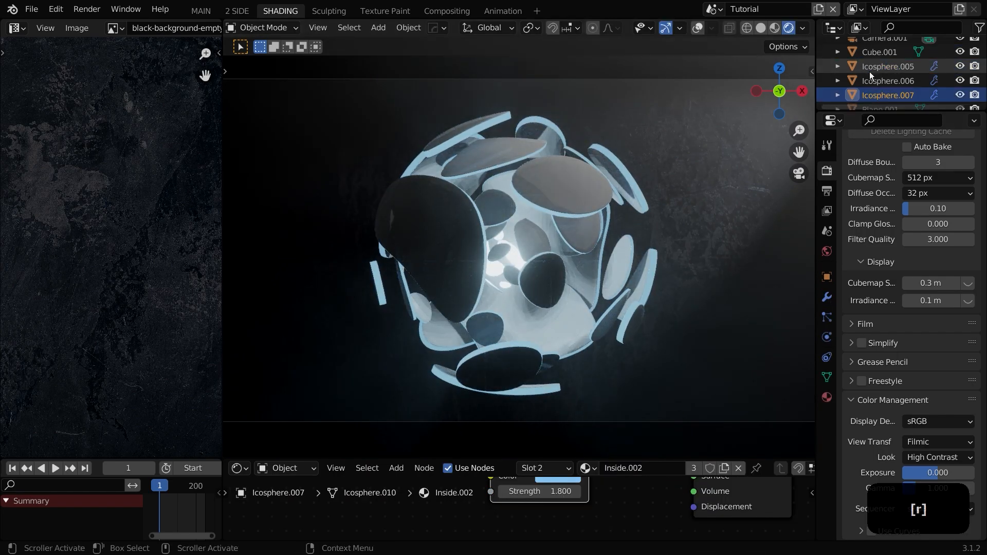
pyautogui.click(883, 74)
pyautogui.click(827, 336)
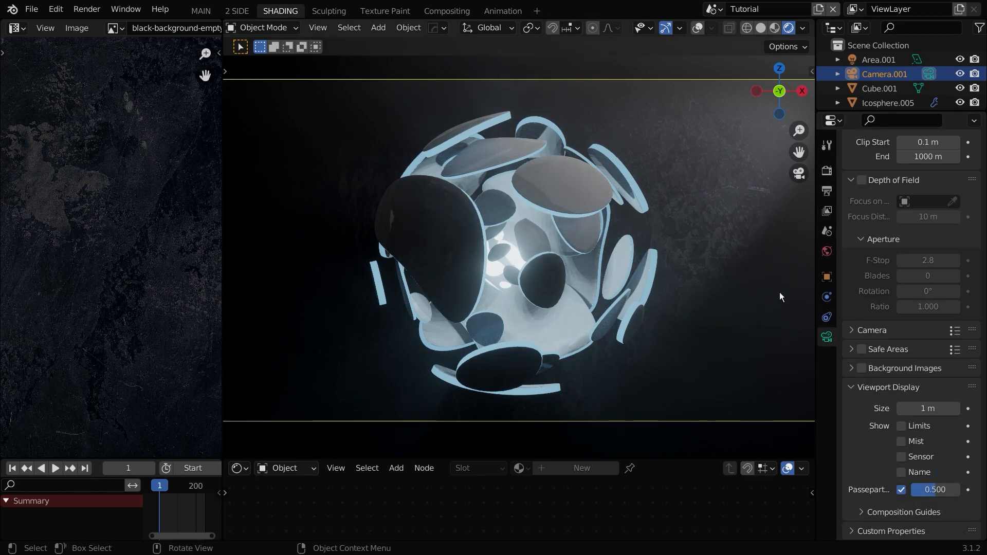
pyautogui.scroll(4, 874, 437)
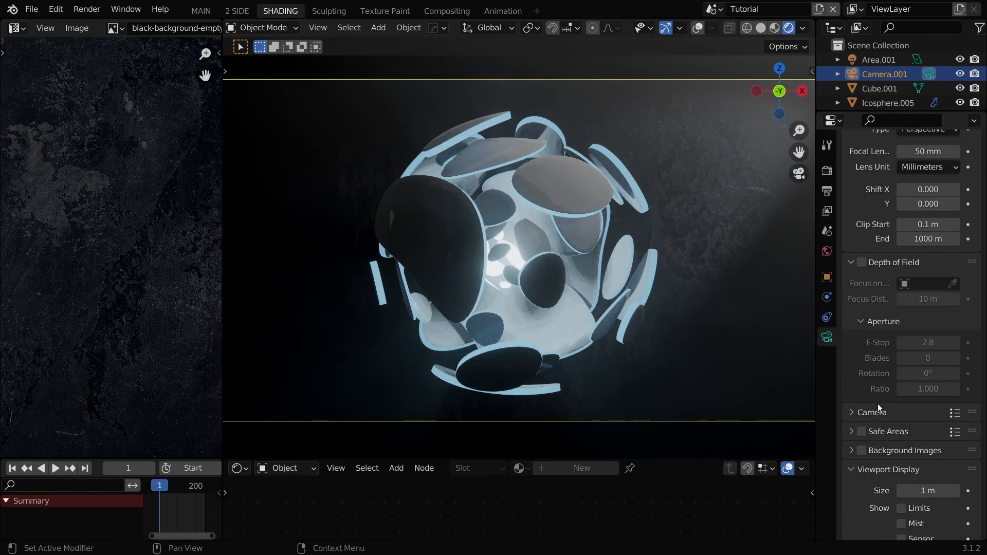
pyautogui.click(862, 262)
# Step: Add a Plain Axes empty at the sphere's center and scale it to about 1.48
pyautogui.hotkey('shift', 'a')
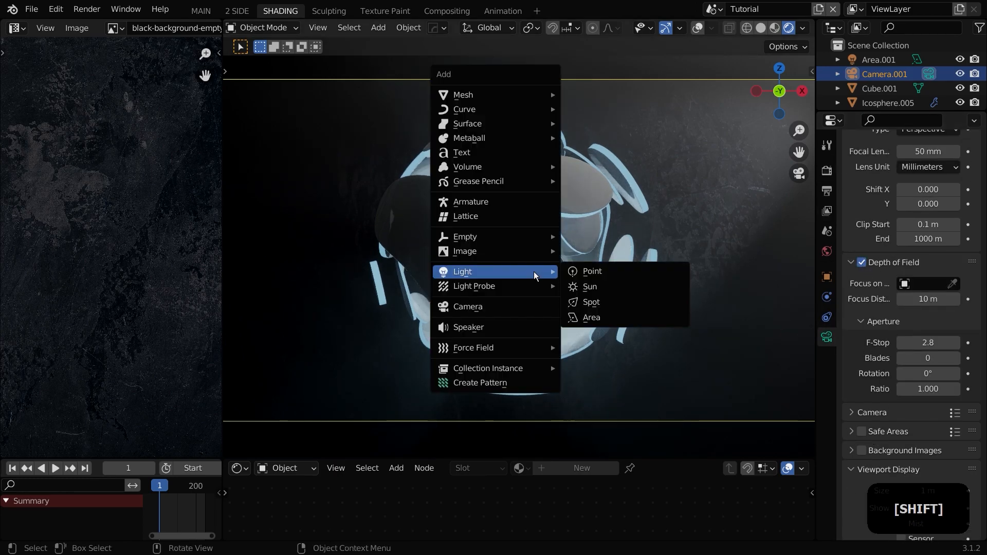
pyautogui.moveTo(482, 242)
pyautogui.click(617, 238)
pyautogui.press('s')
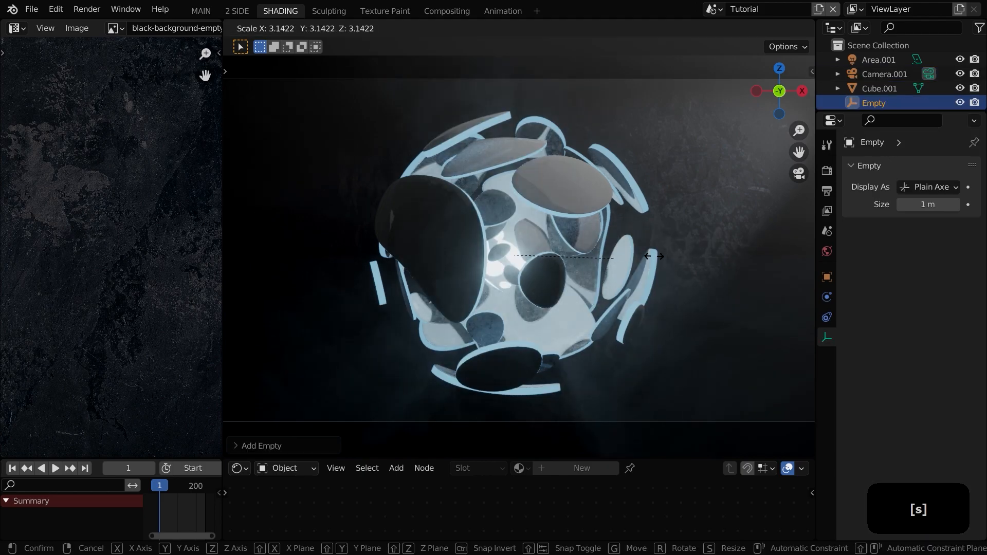
pyautogui.rightClick(624, 245)
pyautogui.click(698, 28)
pyautogui.press('s')
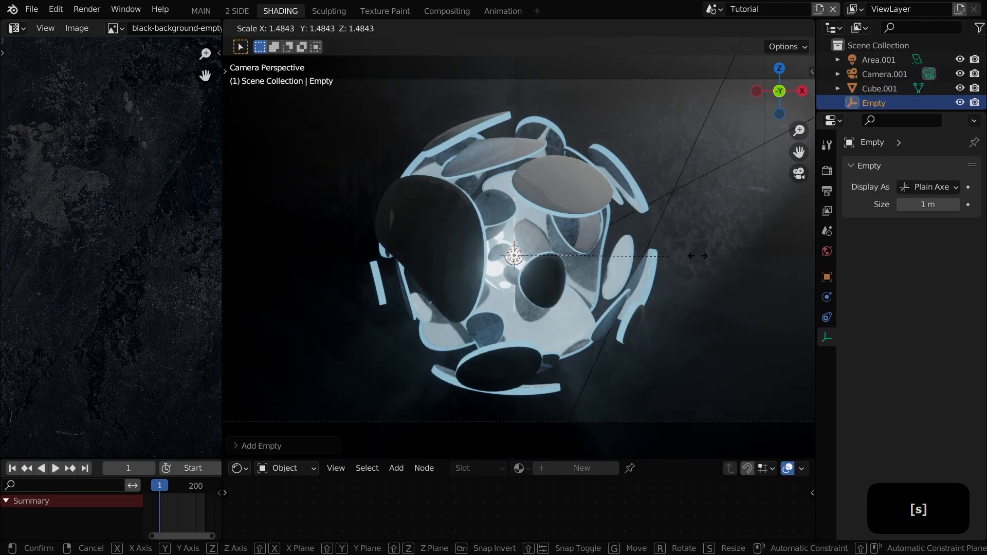
pyautogui.click(479, 291)
# Step: Set the camera's depth-of-field focus object to Empty
pyautogui.click(629, 423)
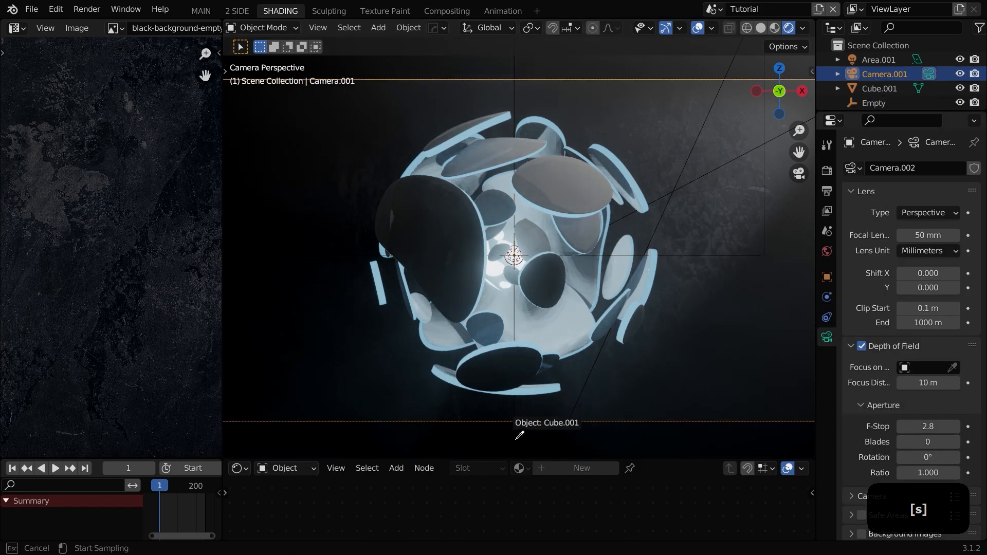
pyautogui.click(923, 367)
pyautogui.write('e')
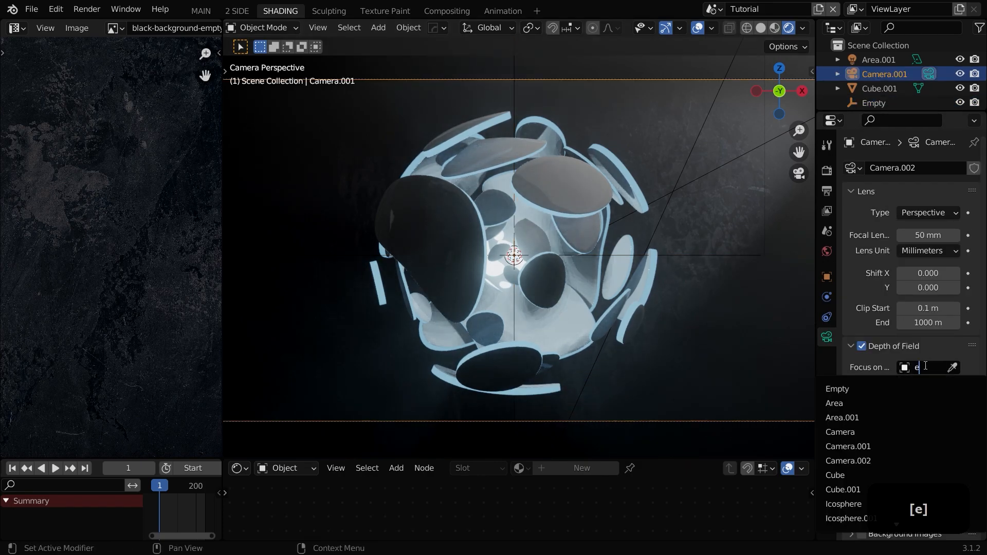
pyautogui.write('mpt')
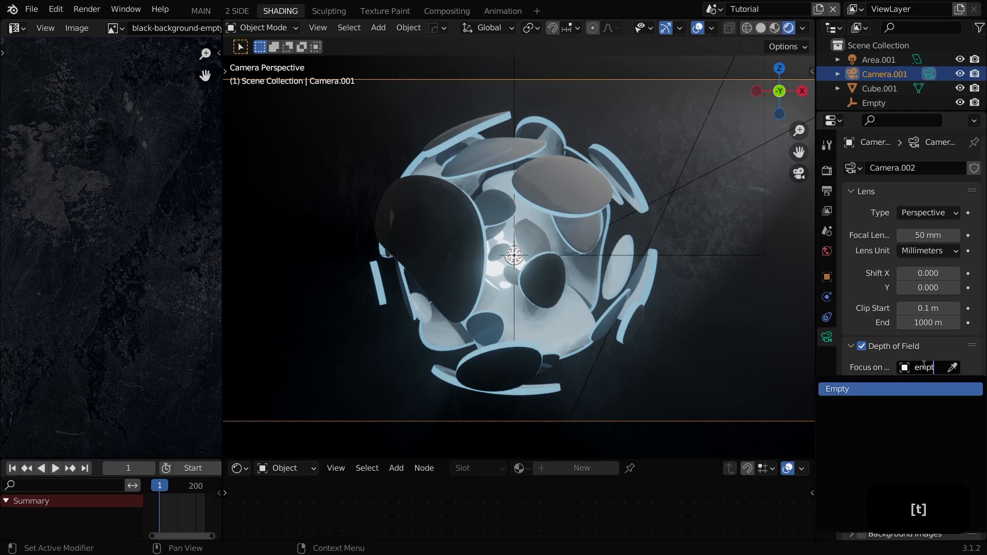
pyautogui.click(891, 389)
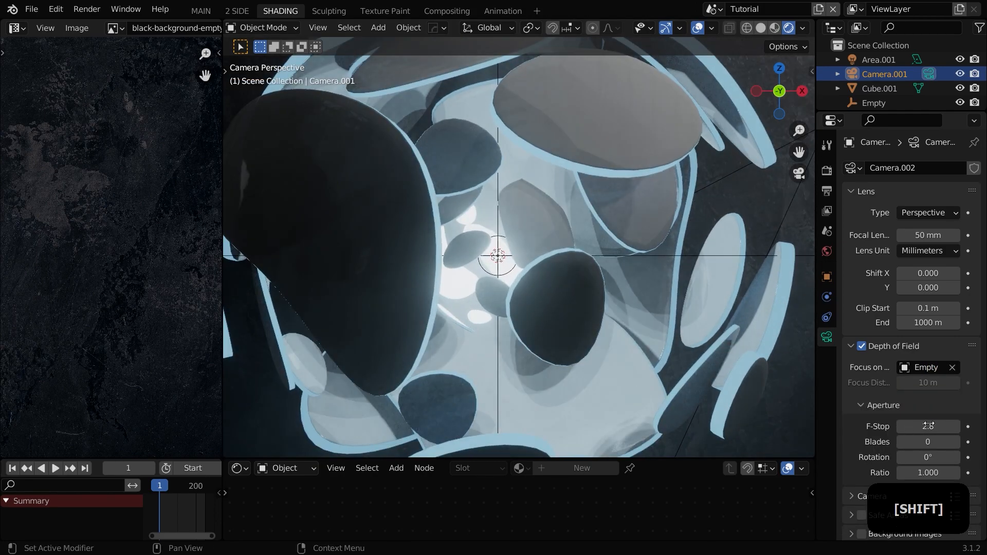
# Step: Set the camera's F-Stop to 0.5
pyautogui.keyDown('shift'); pyautogui.moveTo(922, 427); pyautogui.dragTo(785, 401); pyautogui.keyUp('shift')
pyautogui.scroll(-2, 584, 251)
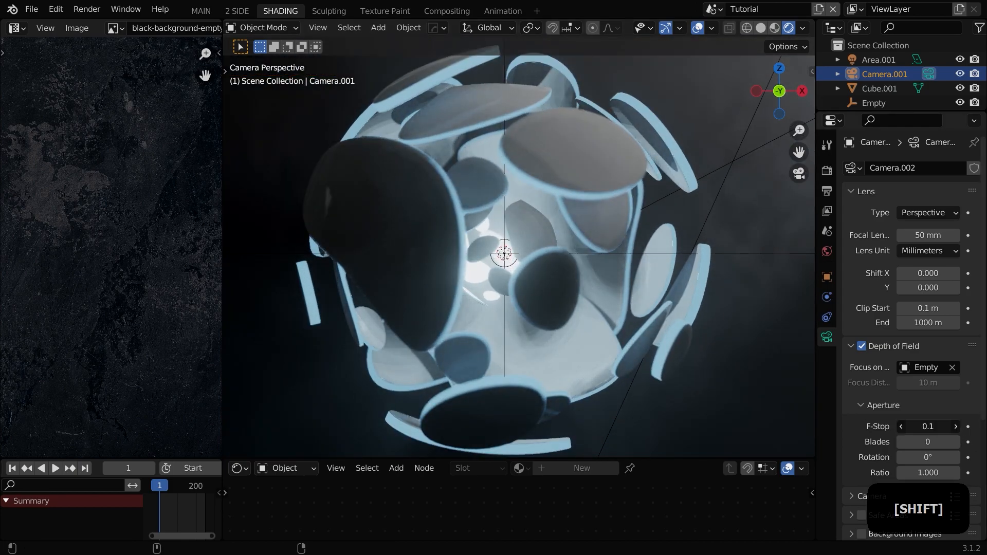
pyautogui.keyDown('shift'); pyautogui.moveTo(929, 427); pyautogui.dragTo(943, 427); pyautogui.keyUp('shift')
pyautogui.scroll(-2, 458, 292)
pyautogui.press('a')
pyautogui.press('a')
pyautogui.scroll(2, 458, 292)
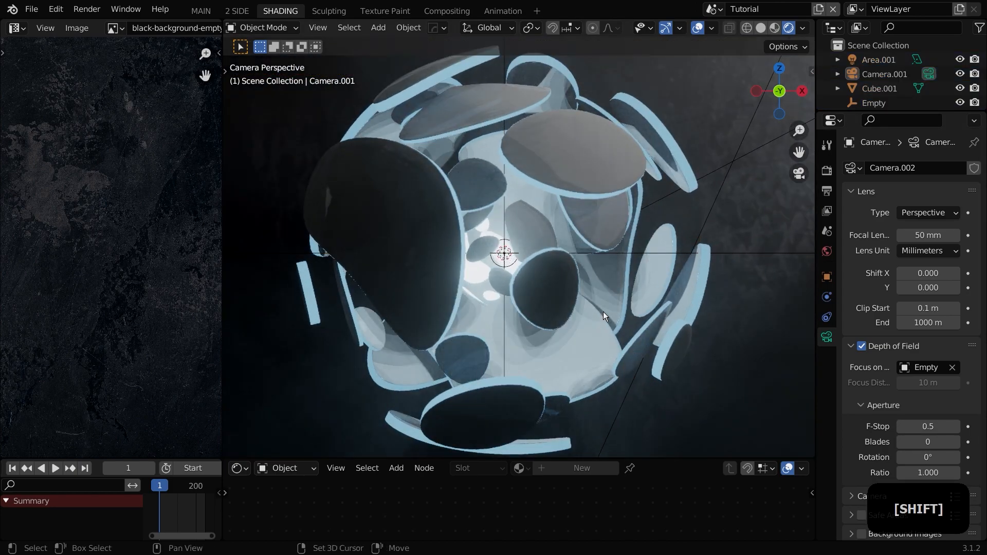
# Step: Move the camera about 0.29 m along its local Z axis
pyautogui.keyDown('shift'); pyautogui.moveTo(606, 317); pyautogui.dragTo(597, 308, button='middle'); pyautogui.keyUp('shift')
pyautogui.scroll(-3, 597, 309)
pyautogui.click(697, 32)
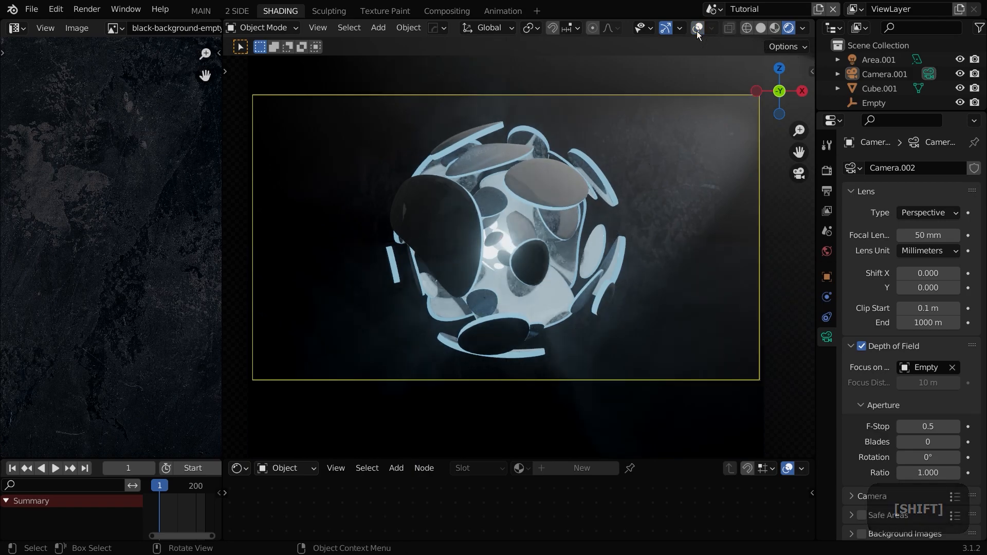
pyautogui.scroll(-1, 692, 77)
pyautogui.click(680, 121)
pyautogui.press('g')
pyautogui.press('z')
pyautogui.press('z')
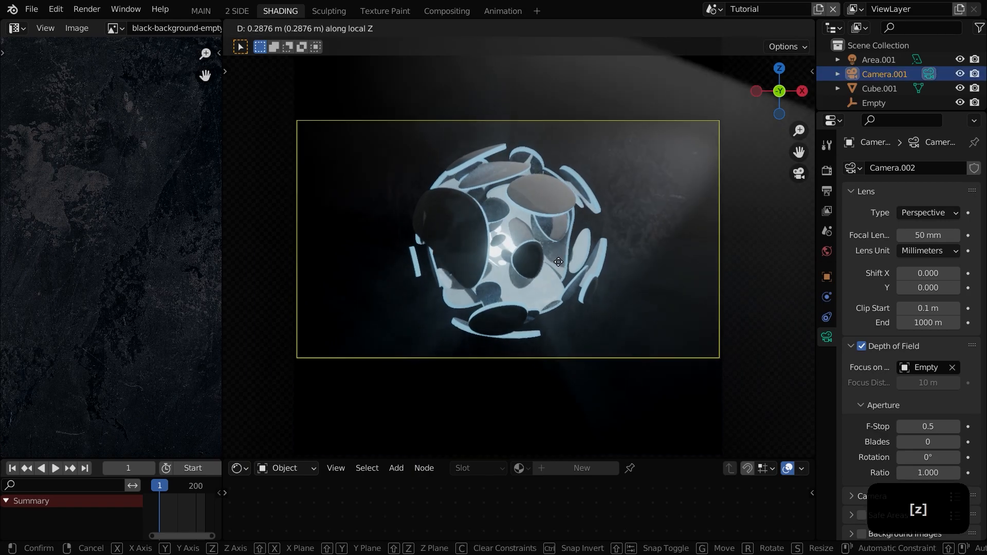
pyautogui.click(661, 350)
# Step: Scale up the backdrop plane about 1.35 times
pyautogui.click(639, 287)
pyautogui.press('s')
pyautogui.click(701, 285)
pyautogui.click(674, 332)
pyautogui.press('s')
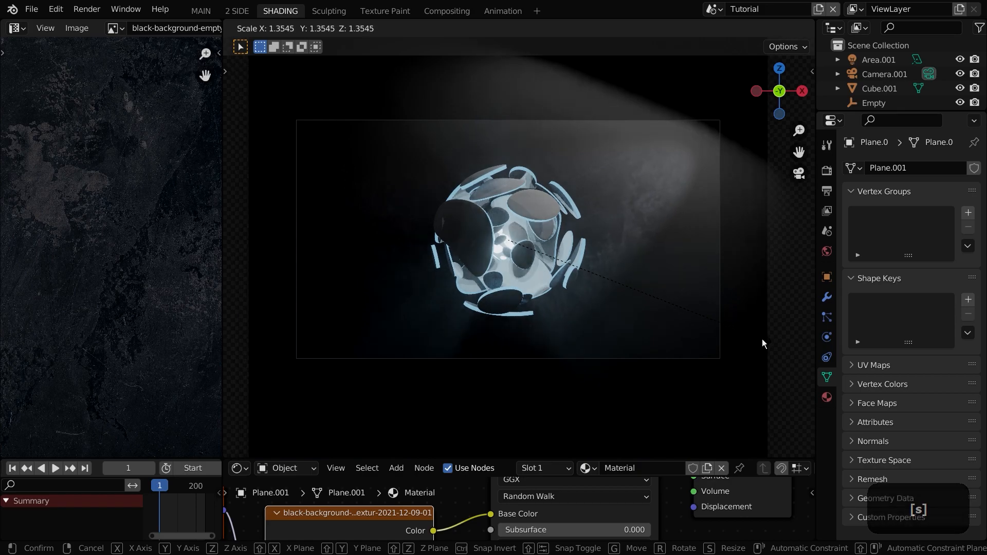
pyautogui.click(777, 340)
# Step: Move the area light to a new position
pyautogui.click(881, 63)
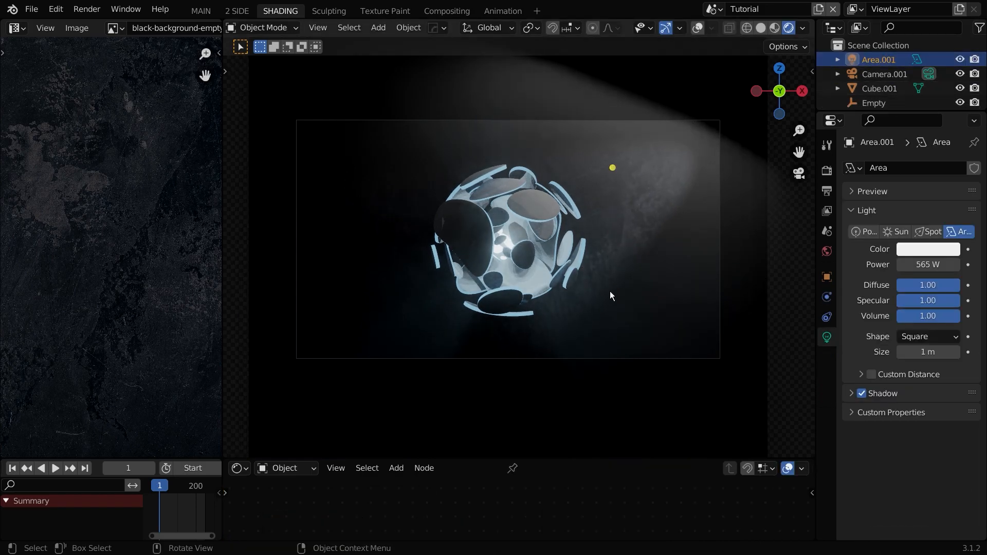
pyautogui.press('g')
pyautogui.click(638, 260)
pyautogui.scroll(3, 635, 260)
pyautogui.click(403, 238)
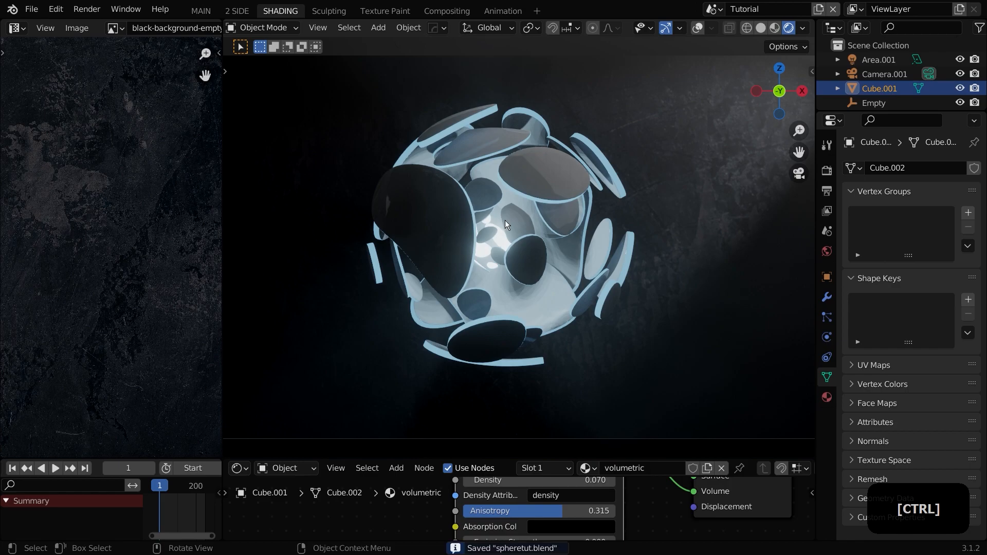
pyautogui.keyDown('shift'); pyautogui.moveTo(461, 271); pyautogui.dragTo(455, 236, button='middle'); pyautogui.keyUp('shift')
pyautogui.press('r')
pyautogui.press('r')
pyautogui.rightClick(455, 210)
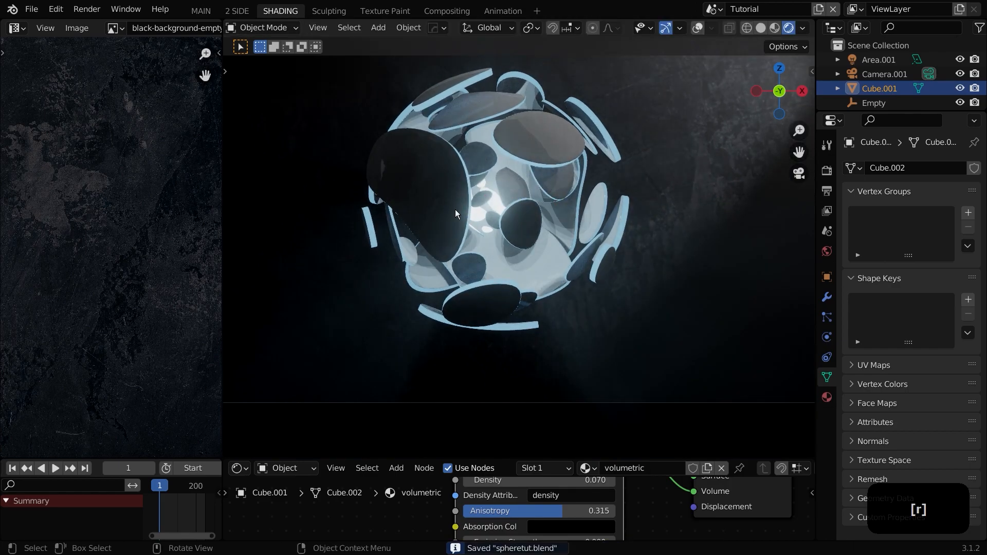
pyautogui.click(455, 212)
pyautogui.press('r')
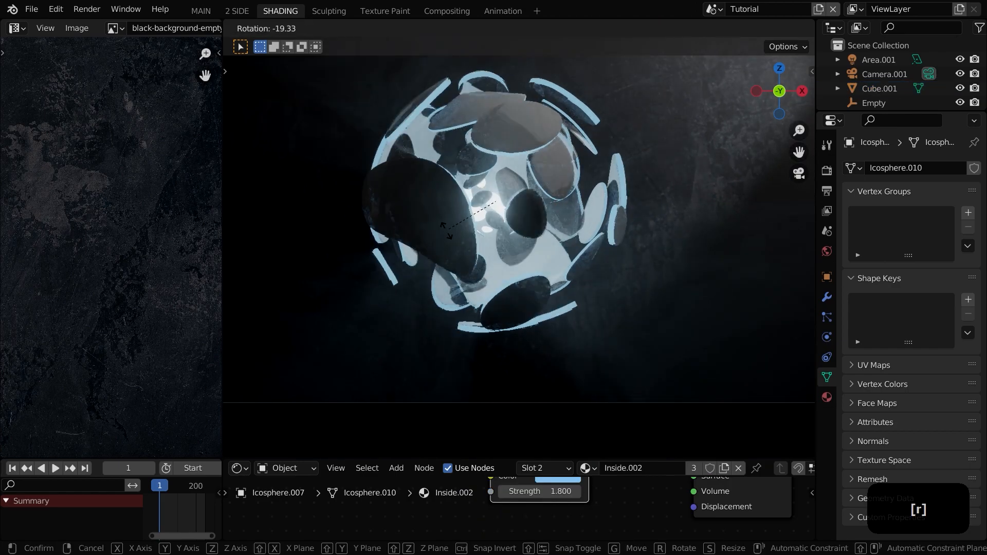
pyautogui.press('r')
pyautogui.rightClick(510, 242)
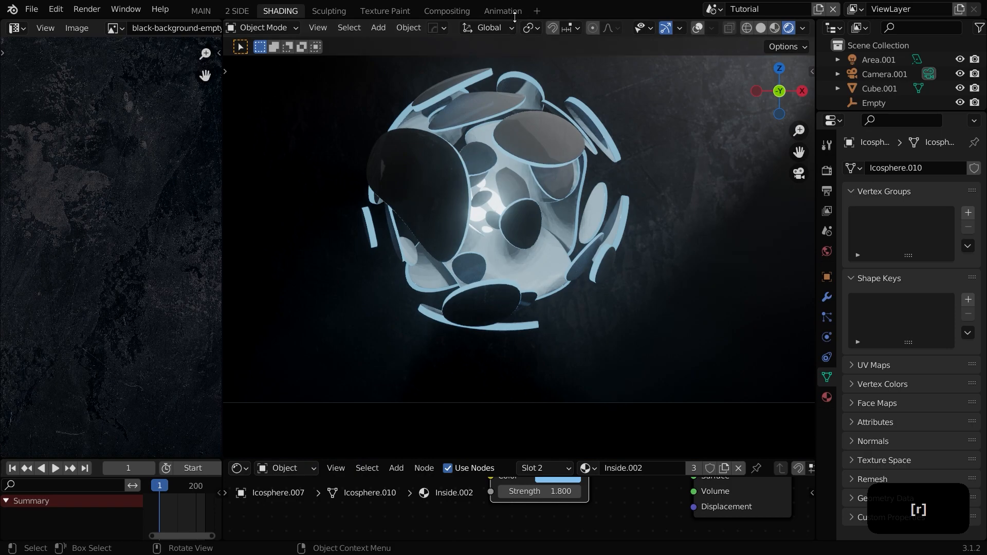
# Step: Switch to the Animation workspace and enlarge its upper viewports
pyautogui.click(503, 11)
pyautogui.click(524, 206)
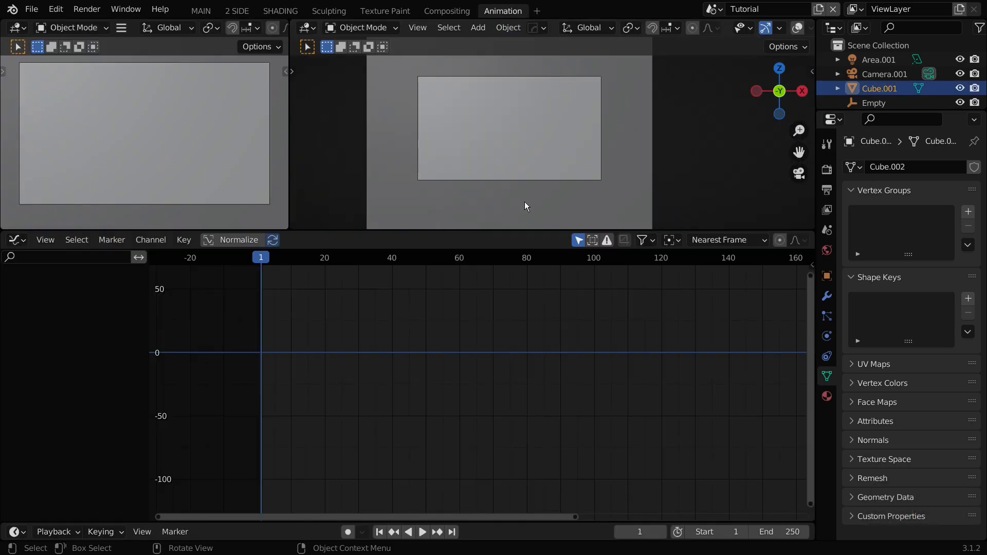
pyautogui.moveTo(493, 250); pyautogui.dragTo(496, 326)
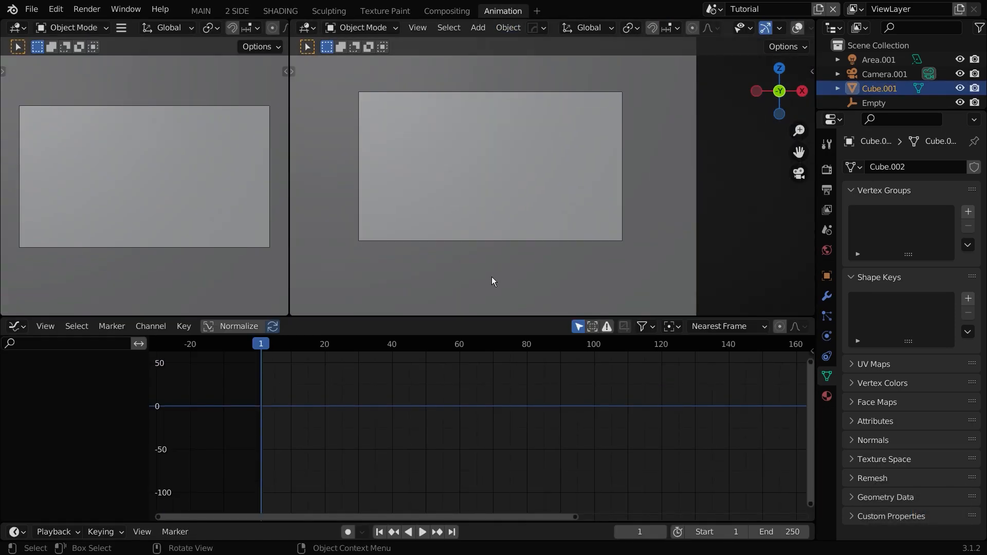
# Step: Hide Cube.001 and select the outer broken-shell sphere in the camera view
pyautogui.press('h')
pyautogui.scroll(2, 487, 172)
pyautogui.keyDown('shift'); pyautogui.moveTo(486, 172); pyautogui.dragTo(564, 191, button='middle'); pyautogui.keyUp('shift')
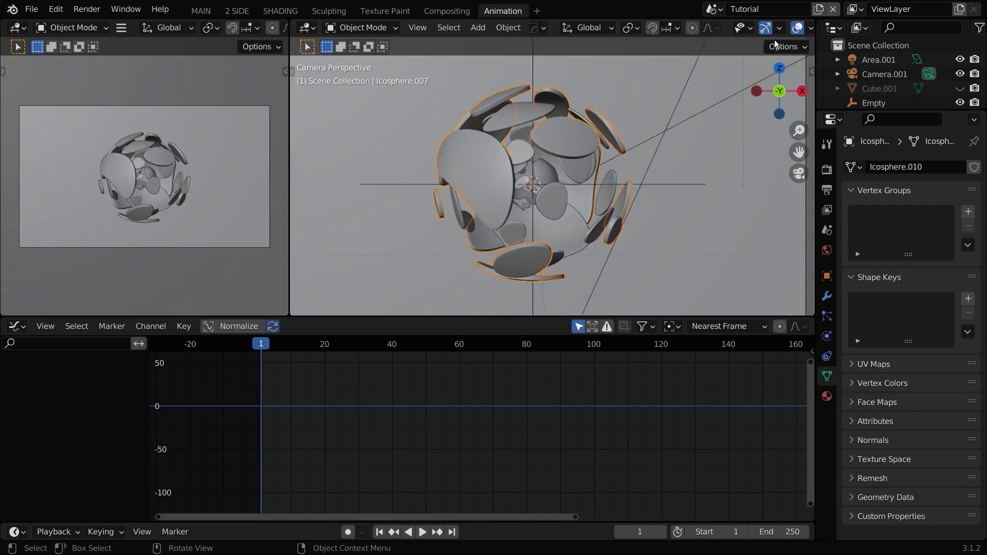
pyautogui.press('r')
pyautogui.press('r')
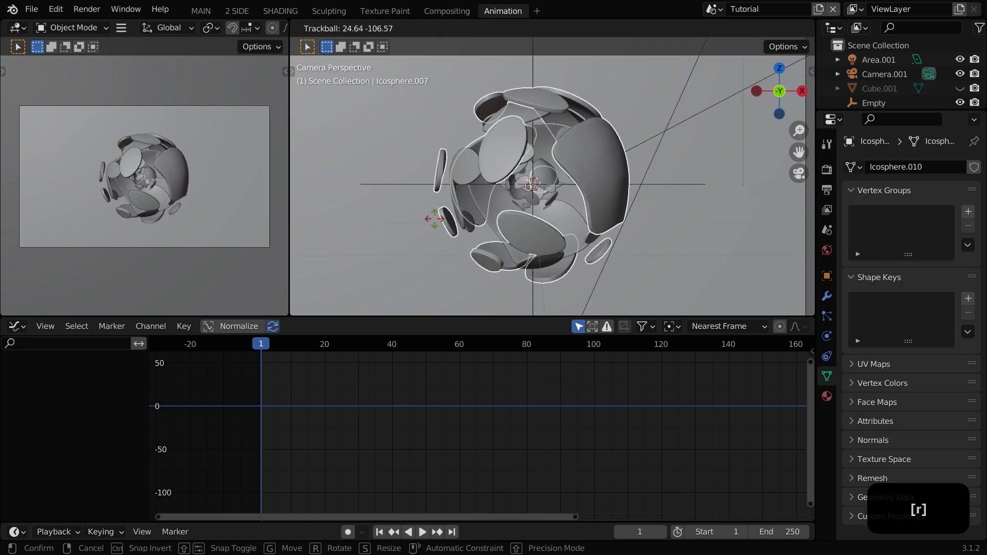
pyautogui.rightClick(552, 197)
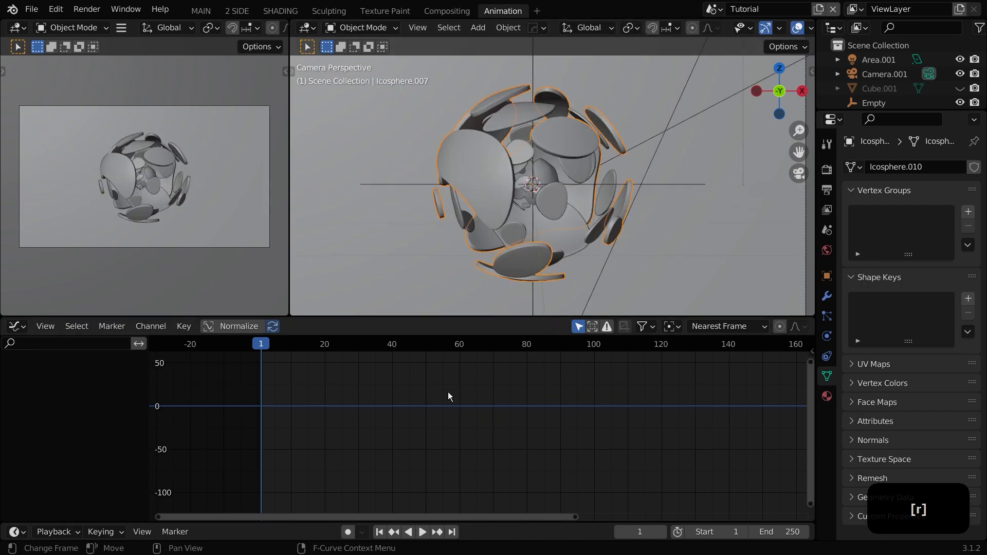
# Step: Keyframe the outer shell's rotation at frame 100, then trackball-rotate it at frame 1 and keyframe that rotation
pyautogui.click(593, 348)
pyautogui.press('i')
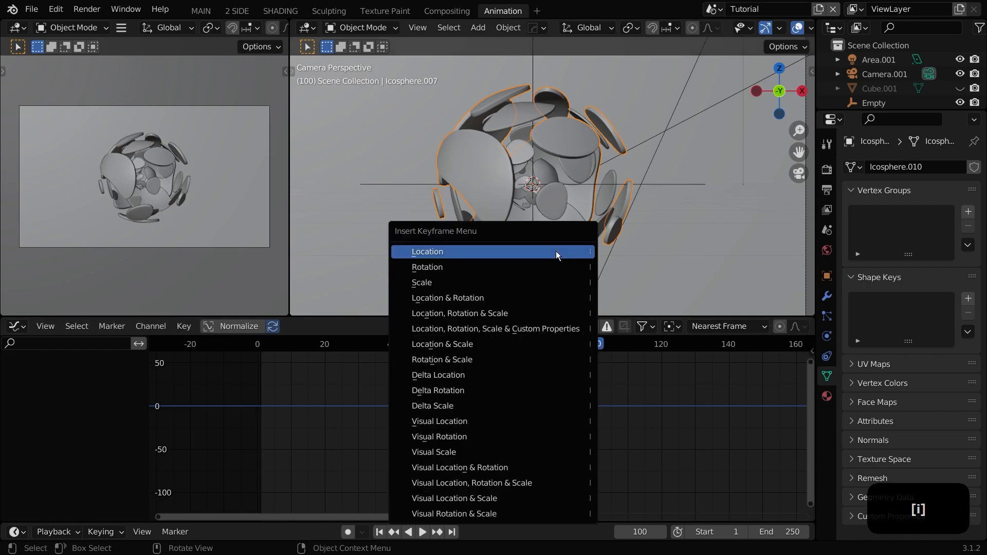
pyautogui.click(538, 266)
pyautogui.moveTo(258, 346); pyautogui.dragTo(261, 346)
pyautogui.press('r')
pyautogui.press('r')
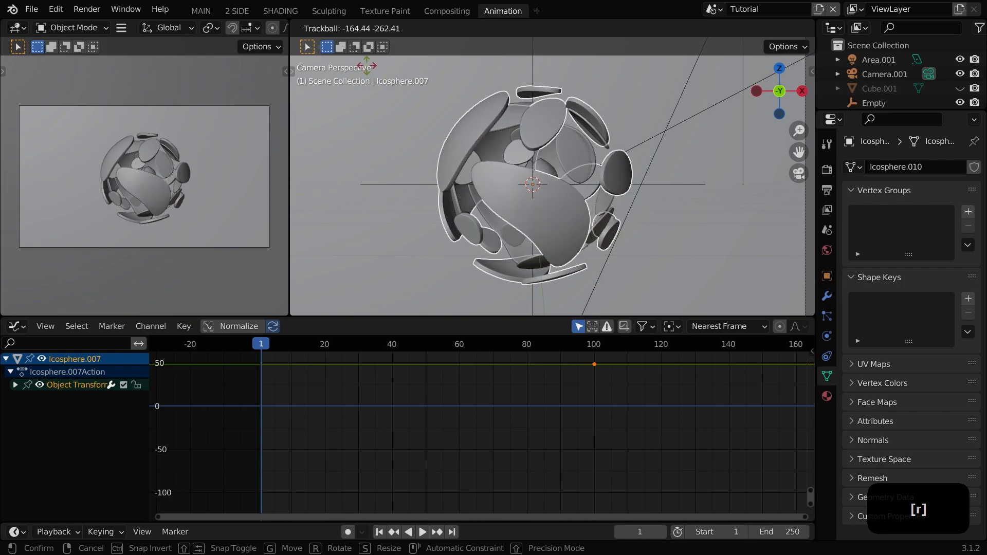
pyautogui.click(406, 257)
pyautogui.press('i')
pyautogui.click(468, 237)
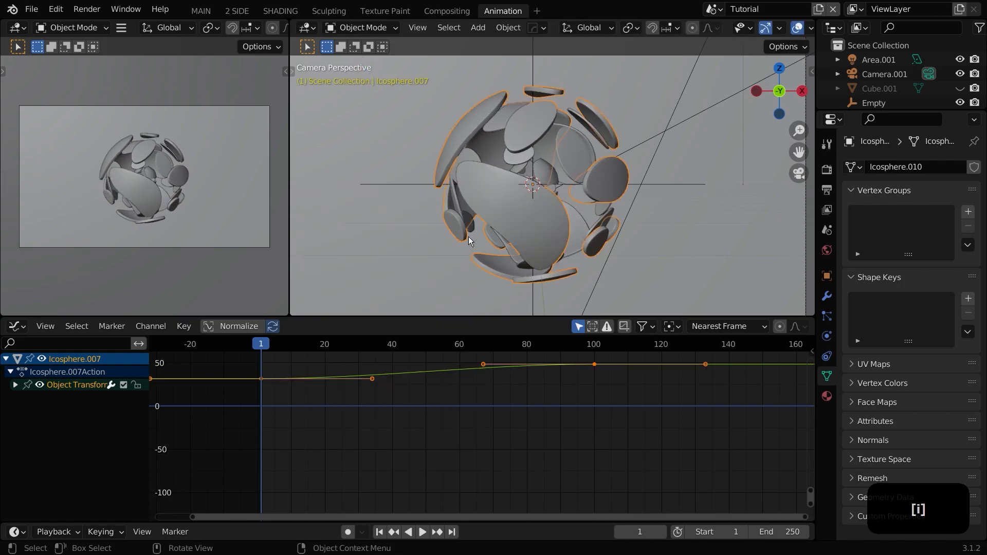
# Step: Play back the animation and return to frame 1
pyautogui.press('space')
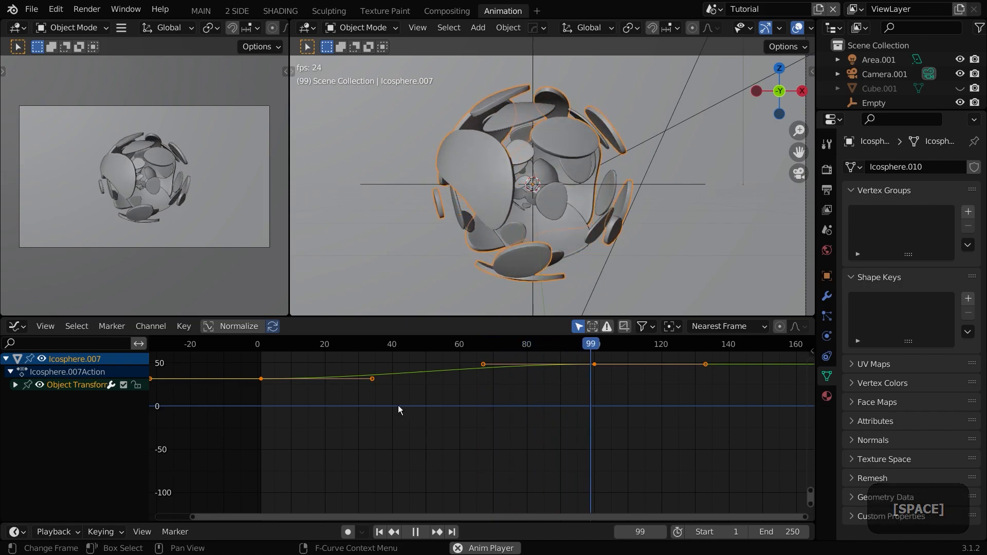
pyautogui.press('space')
pyautogui.click(261, 350)
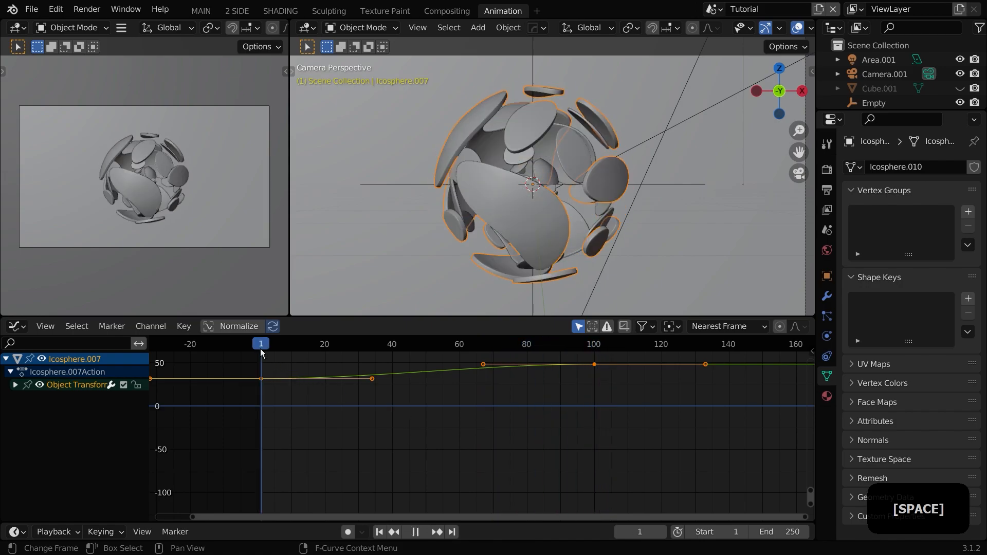
# Step: Select the middle shell and keyframe its rotation at frame 108, then go to frame 1
pyautogui.click(454, 194)
pyautogui.press('space')
pyautogui.click(621, 345)
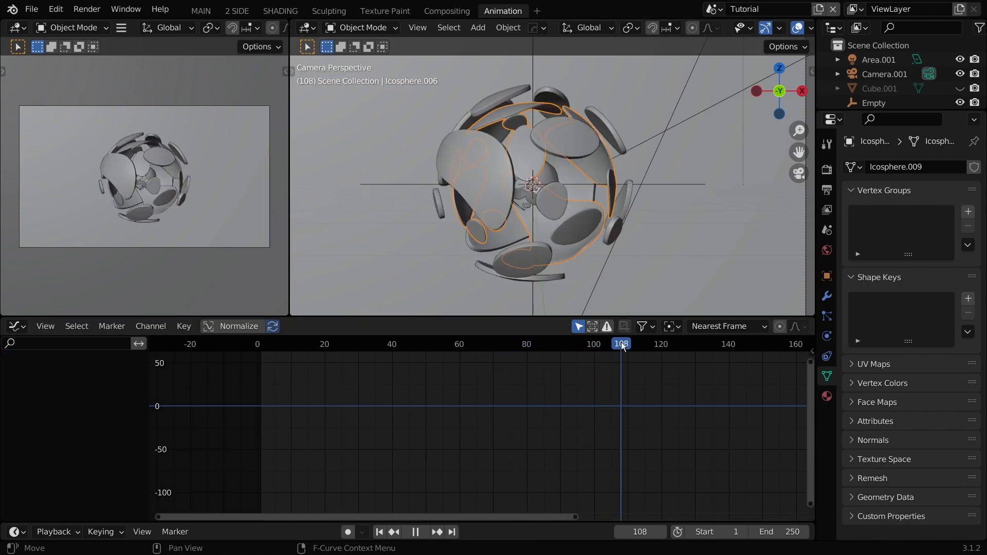
pyautogui.press('i')
pyautogui.click(557, 278)
pyautogui.click(261, 345)
pyautogui.press('space')
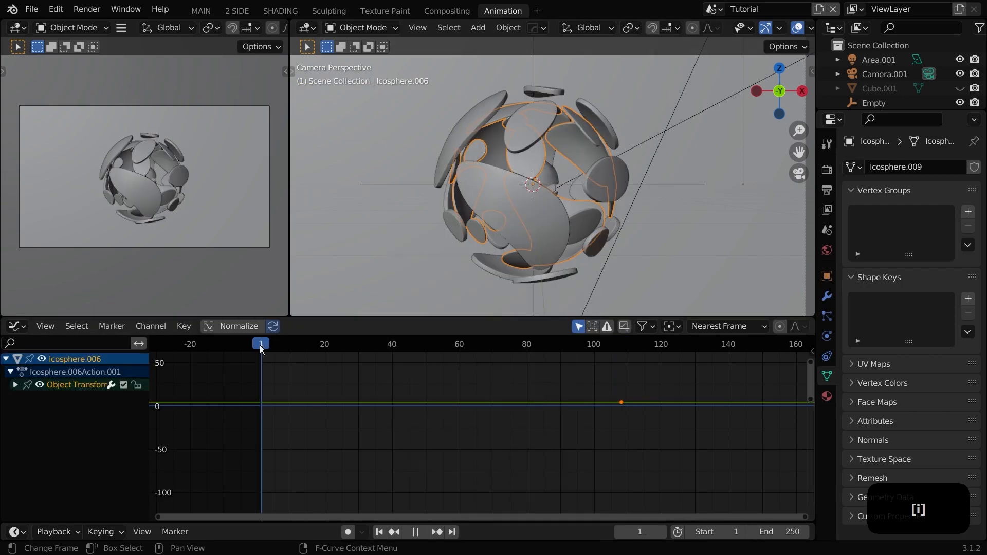
# Step: Trackball-rotate the middle shell at frame 1 and keyframe its rotation
pyautogui.press('r')
pyautogui.press('r')
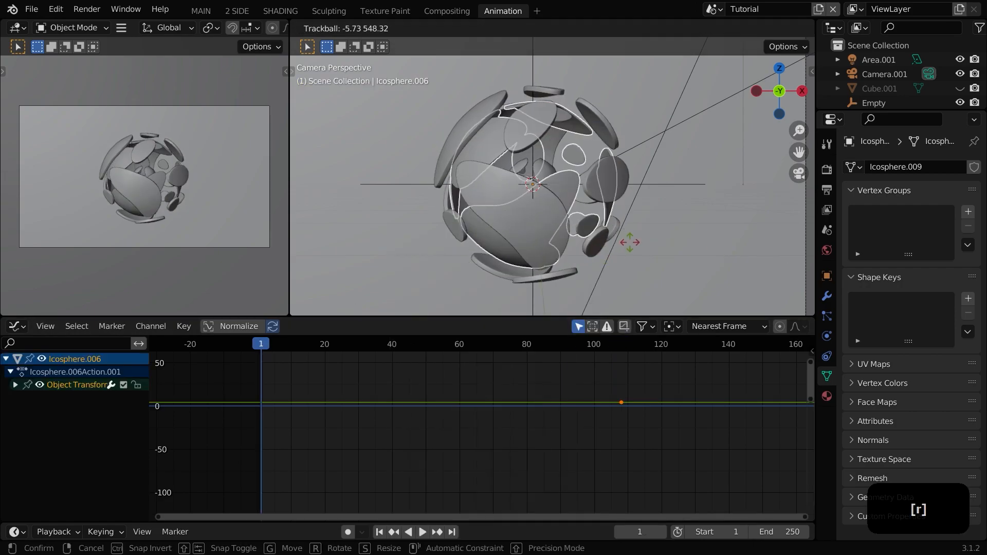
pyautogui.click(632, 247)
pyautogui.press('i')
pyautogui.click(631, 242)
# Step: Play back the middle shell's motion and scrub back to frame 1
pyautogui.press('space')
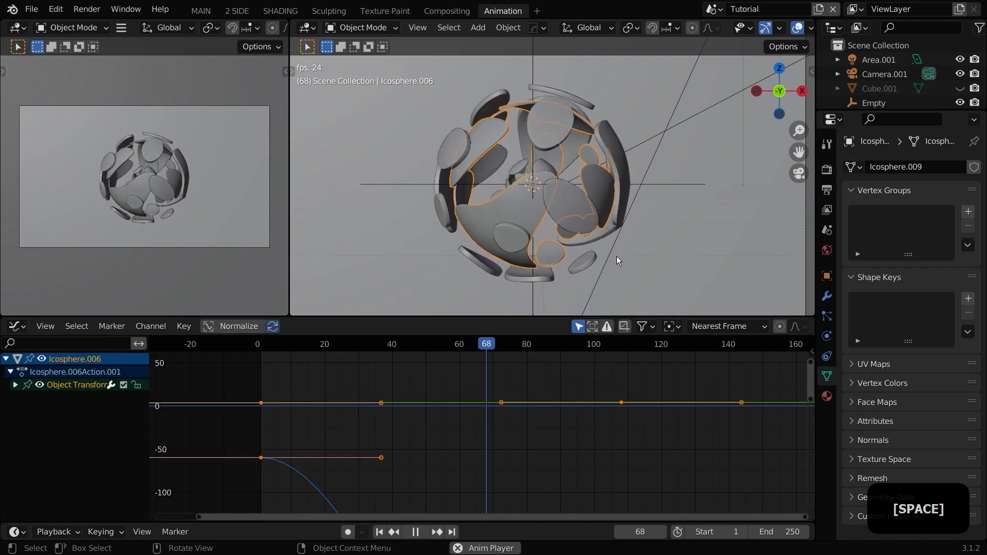
pyautogui.press('space')
pyautogui.moveTo(345, 349); pyautogui.dragTo(264, 350)
pyautogui.press('space')
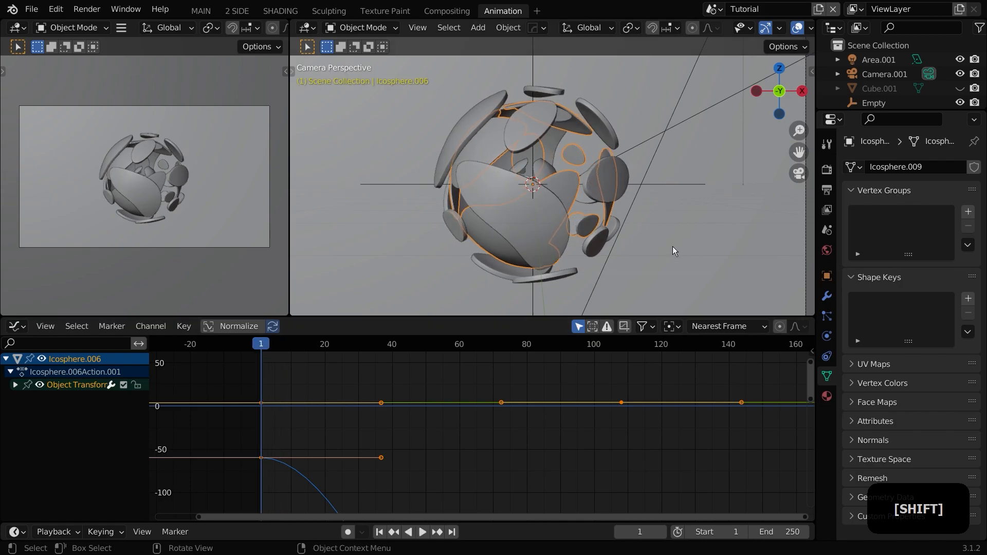
# Step: Trackball-rotate the middle shell again at frame 1 and replace its rotation keyframe
pyautogui.press('r')
pyautogui.press('r')
pyautogui.click(456, 201)
pyautogui.press('i')
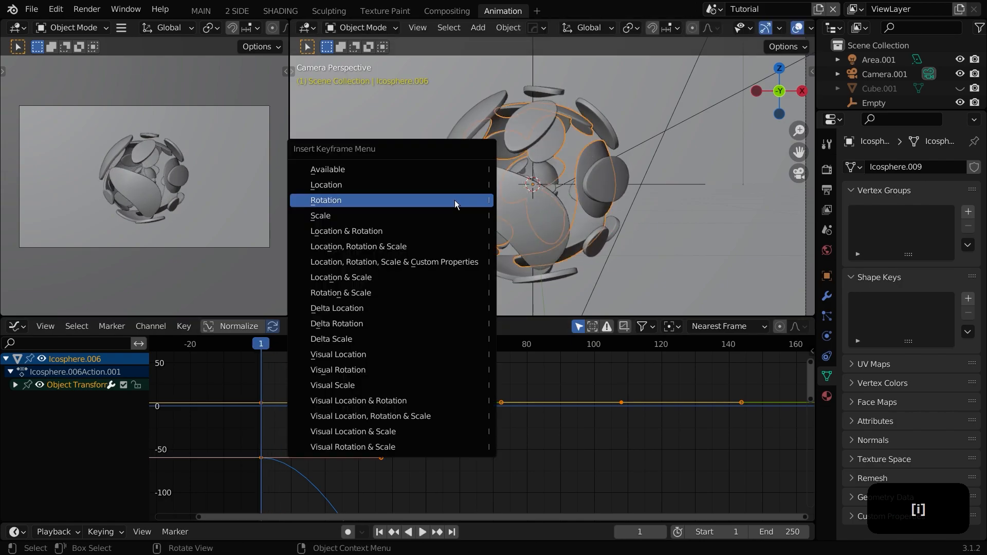
pyautogui.click(455, 200)
# Step: Select the inner shell, keyframe its rotation at frame 90, then trackball-rotate it at frame 1 and keyframe it
pyautogui.press('space')
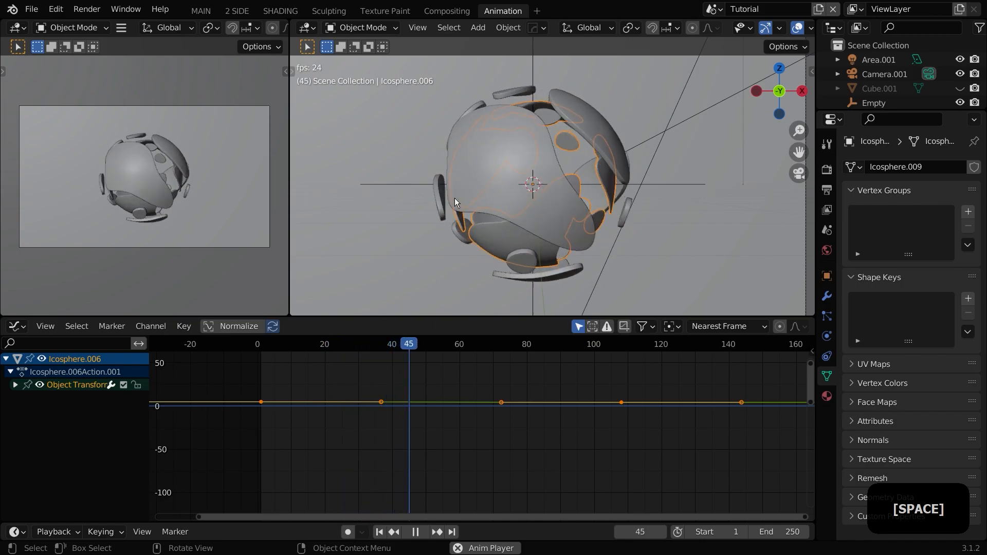
pyautogui.press('space')
pyautogui.click(533, 207)
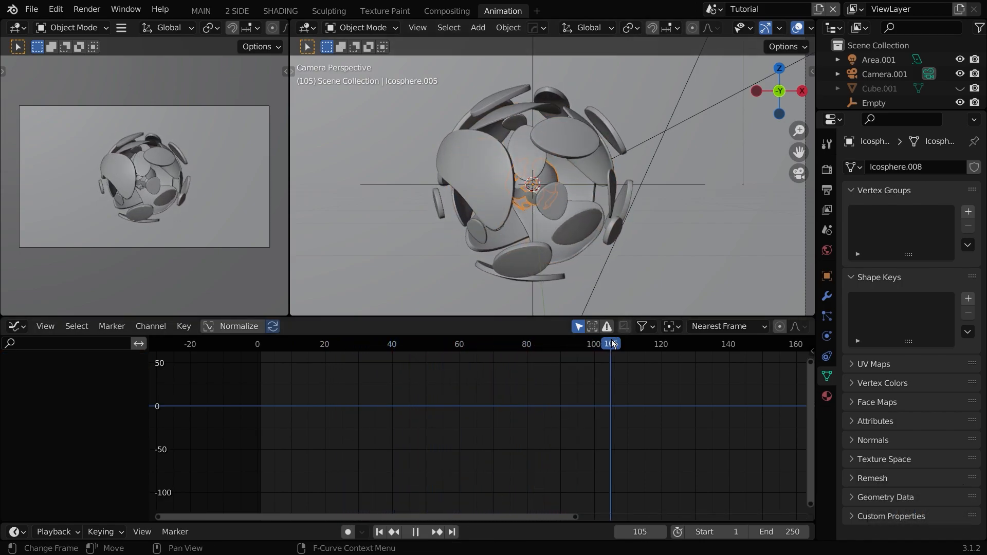
pyautogui.click(561, 344)
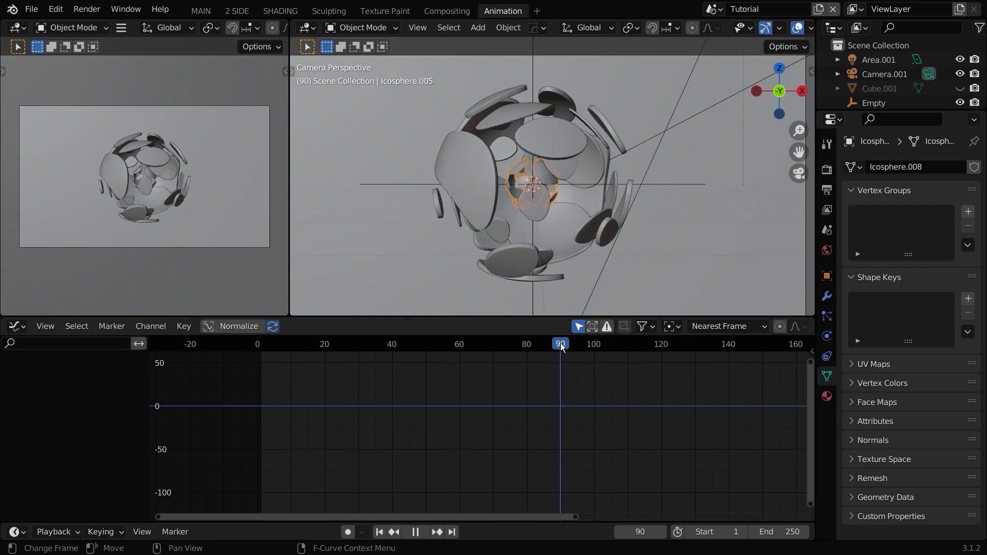
pyautogui.press('i')
pyautogui.click(560, 261)
pyautogui.click(261, 344)
pyautogui.press('space')
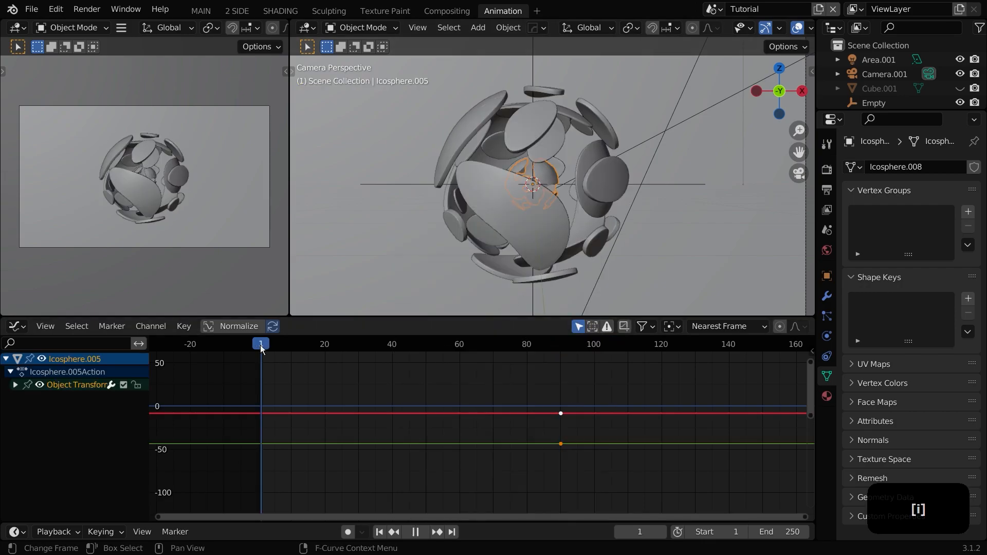
pyautogui.press('r')
pyautogui.press('r')
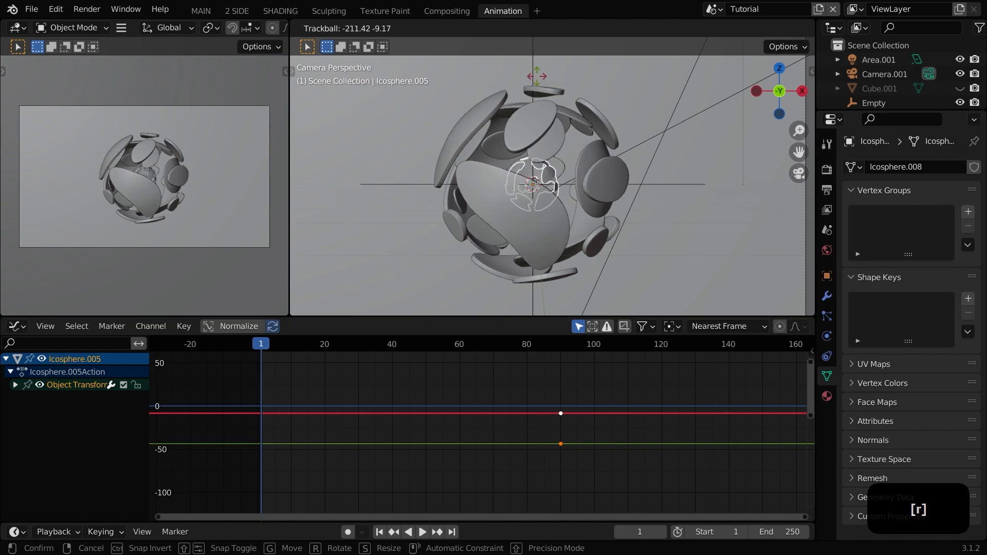
pyautogui.click(576, 134)
pyautogui.press('i')
pyautogui.click(579, 134)
# Step: Play the animation, then jump back to the start frame
pyautogui.press('space')
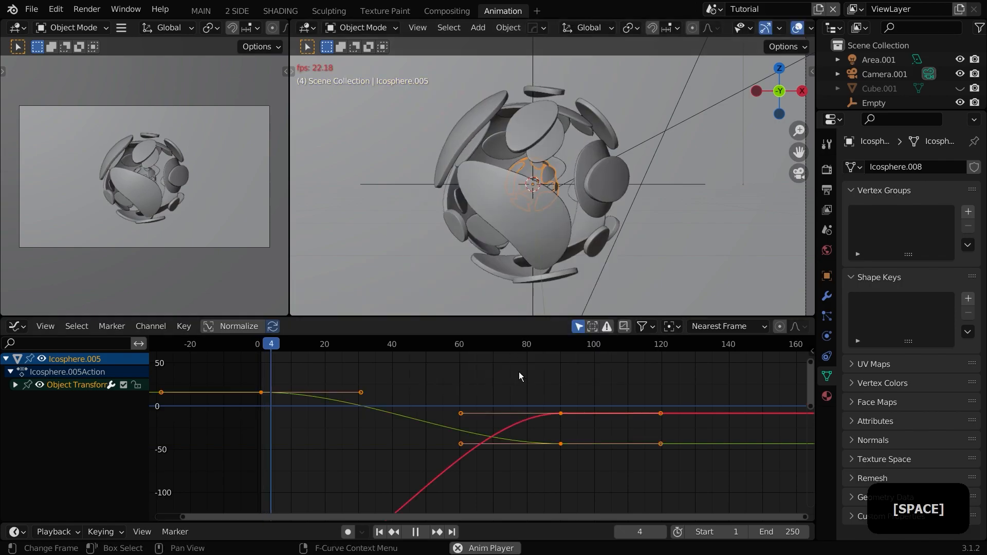
pyautogui.click(670, 244)
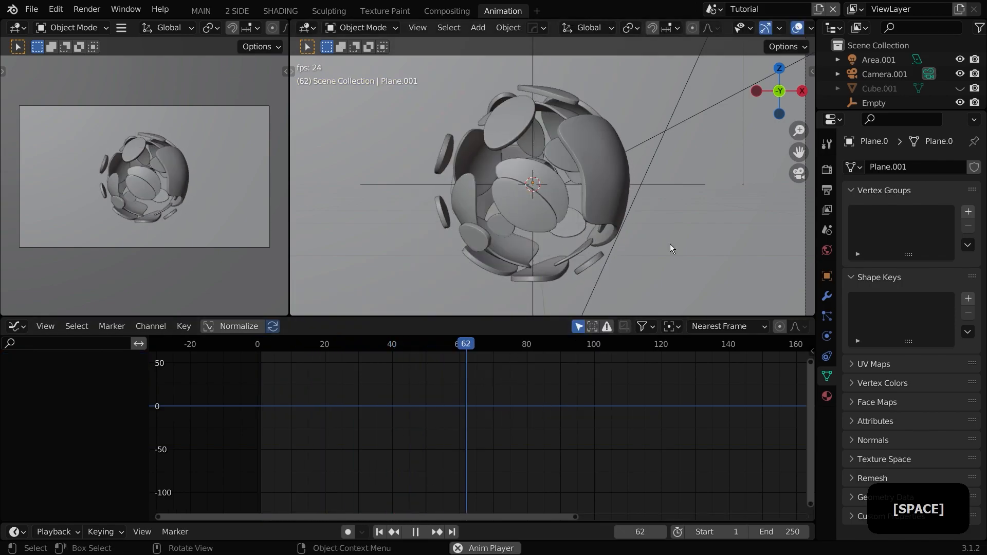
pyautogui.press('space')
pyautogui.click(379, 532)
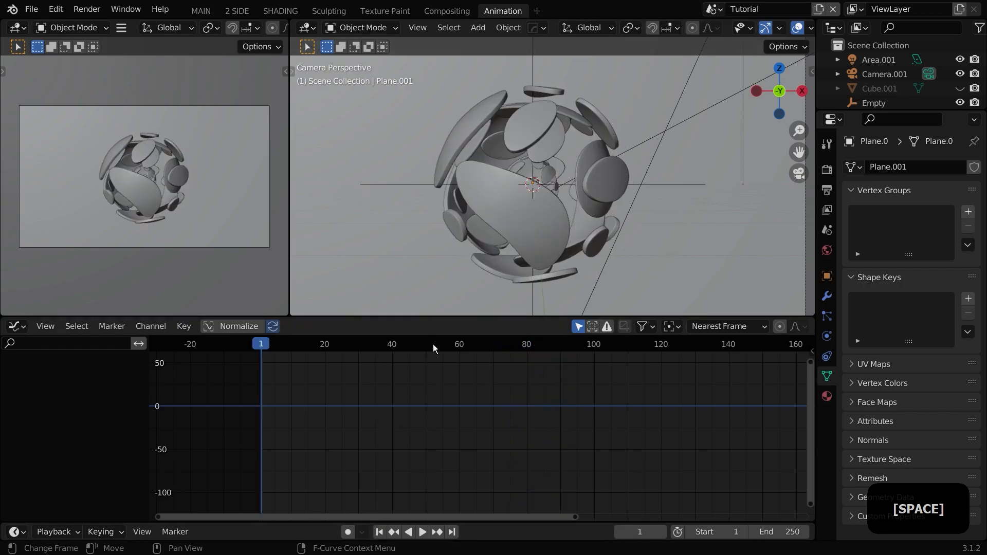
# Step: Select all three shells and in the Graph Editor box-select keyframes and slide them earlier along the time axis
pyautogui.click(532, 220)
pyautogui.keyDown('shift'); pyautogui.click(487, 250); pyautogui.keyUp('shift')
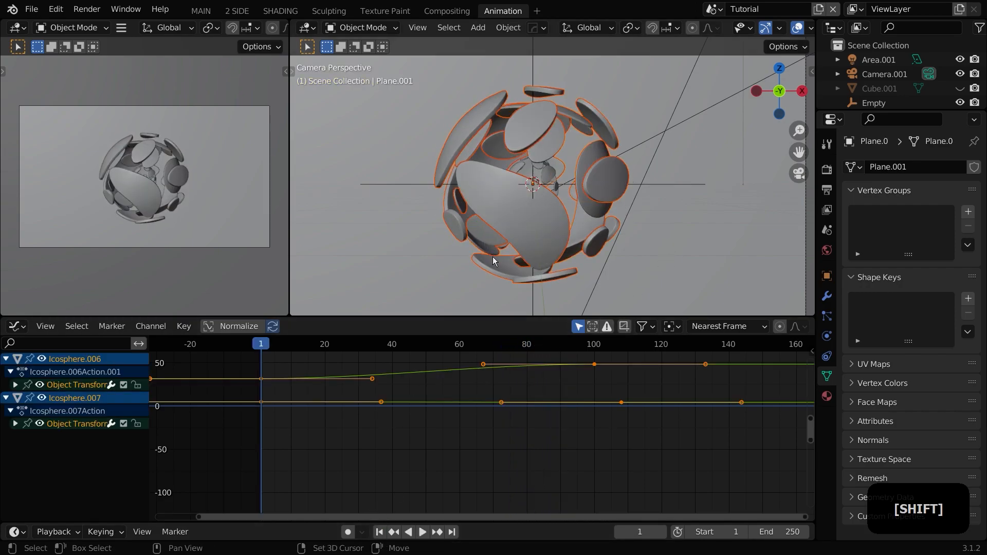
pyautogui.keyDown('shift'); pyautogui.click(558, 217); pyautogui.keyUp('shift')
pyautogui.press('Home')
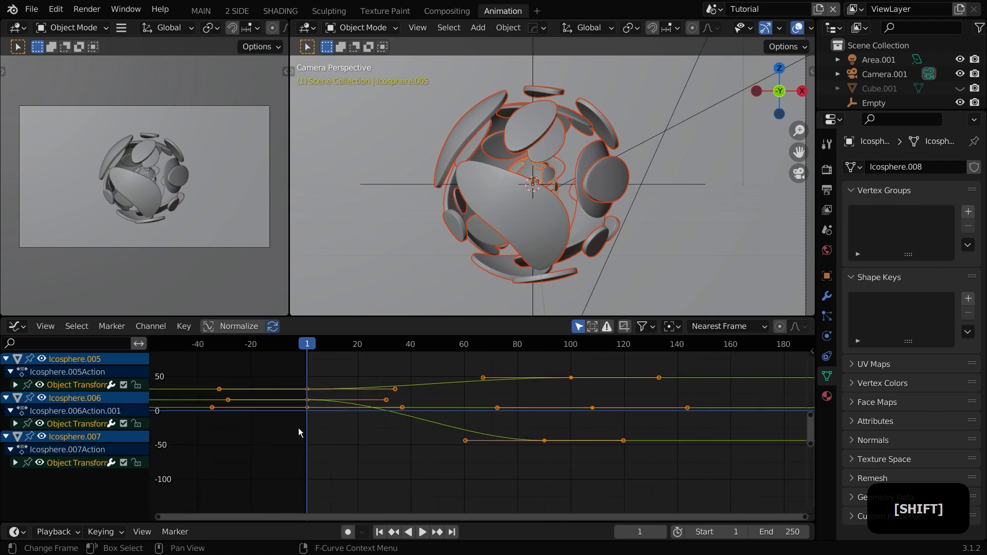
pyautogui.moveTo(274, 370); pyautogui.dragTo(599, 475)
pyautogui.press('Home')
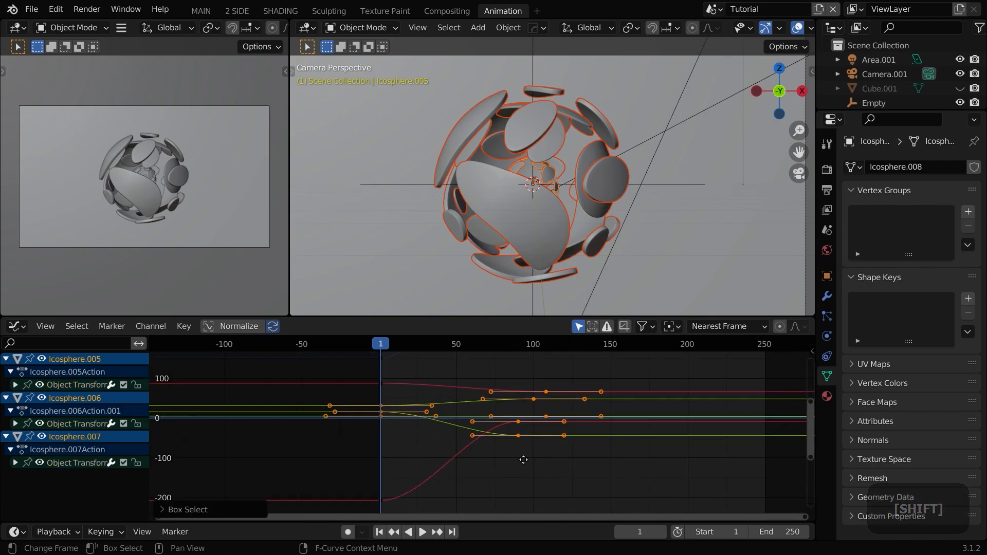
pyautogui.moveTo(488, 452); pyautogui.dragTo(485, 464, button='middle')
pyautogui.moveTo(571, 504); pyautogui.dragTo(302, 359)
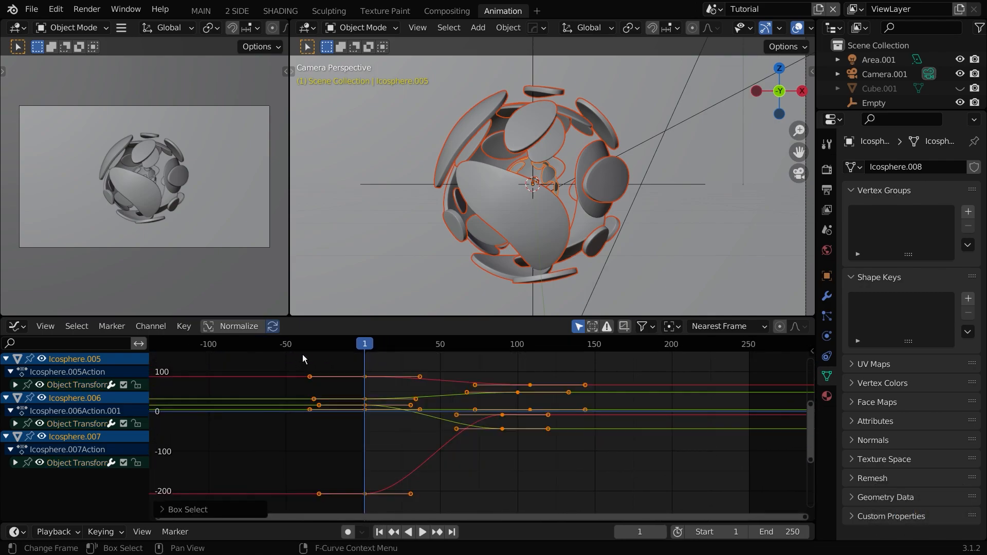
pyautogui.scroll(2, 471, 425)
pyautogui.moveTo(474, 379); pyautogui.dragTo(445, 376)
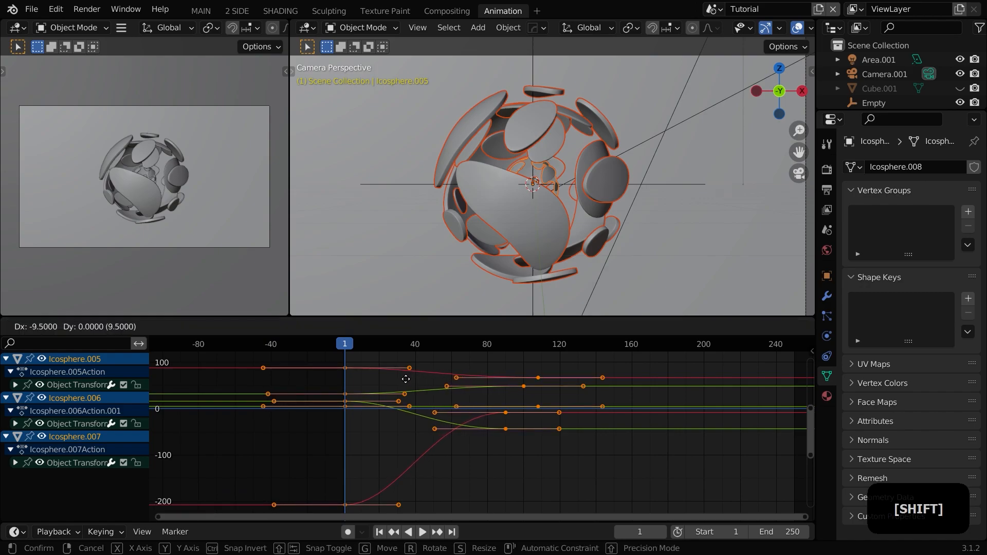
pyautogui.moveTo(268, 375); pyautogui.dragTo(250, 372)
pyautogui.press('x')
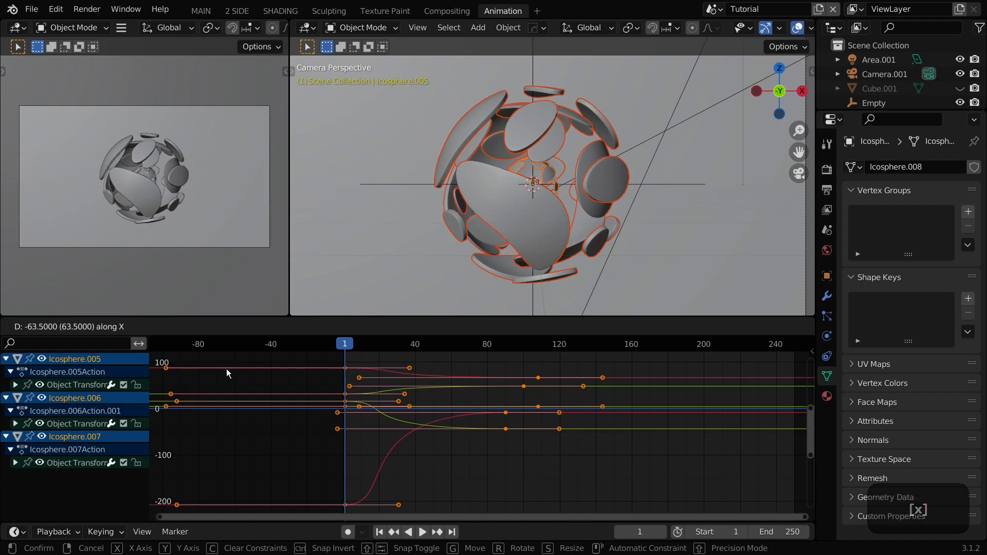
pyautogui.click(227, 369)
# Step: Play back the adjusted animation from near the start
pyautogui.press('space')
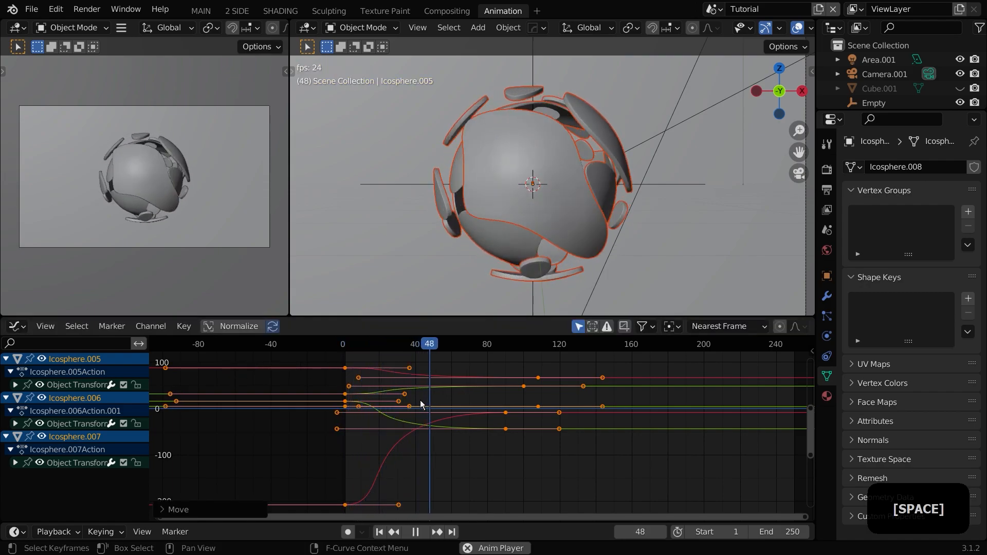
pyautogui.press('space')
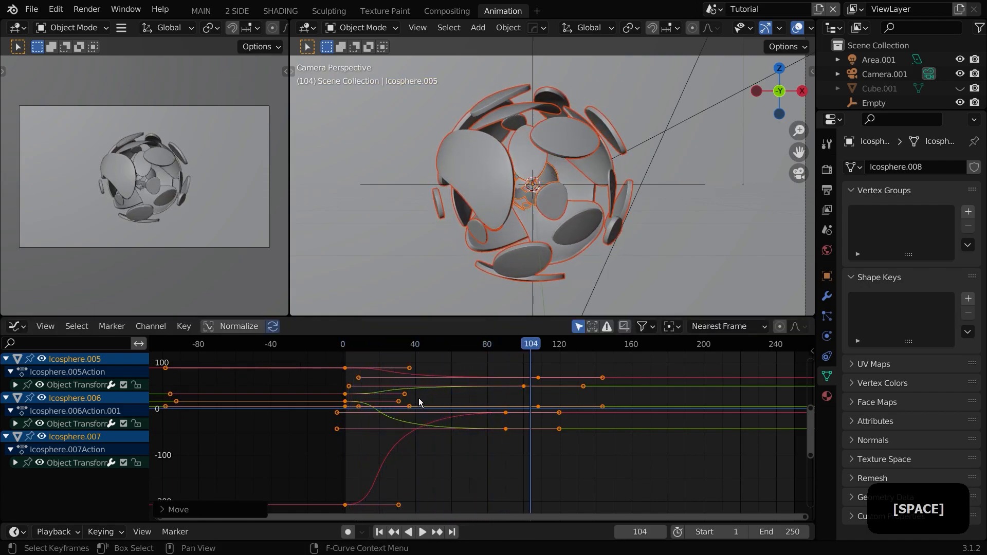
pyautogui.click(350, 347)
pyautogui.press('space')
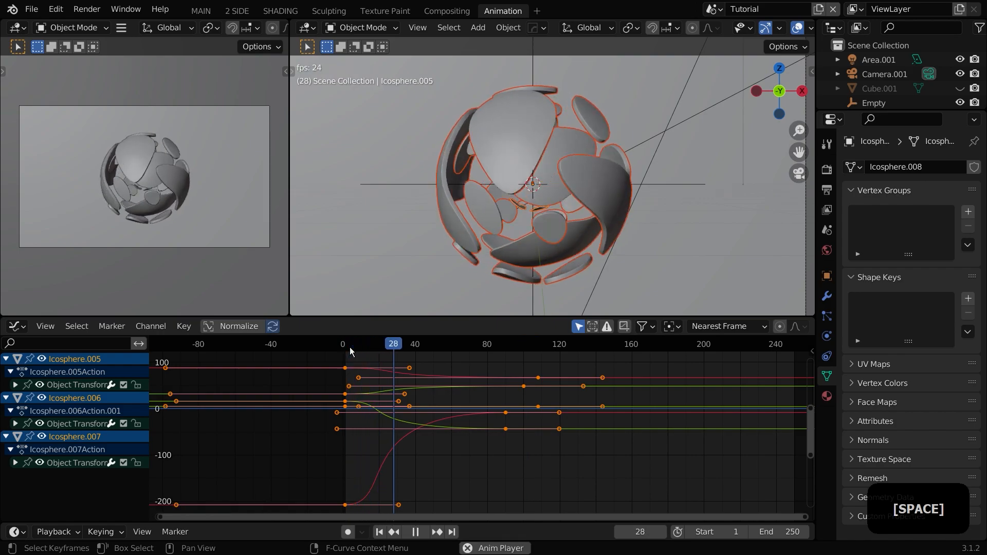
pyautogui.press('space')
# Step: Box-select the opening keyframes and move them horizontally to around frame 0 to tighten the start
pyautogui.moveTo(304, 356); pyautogui.dragTo(361, 513)
pyautogui.press('g')
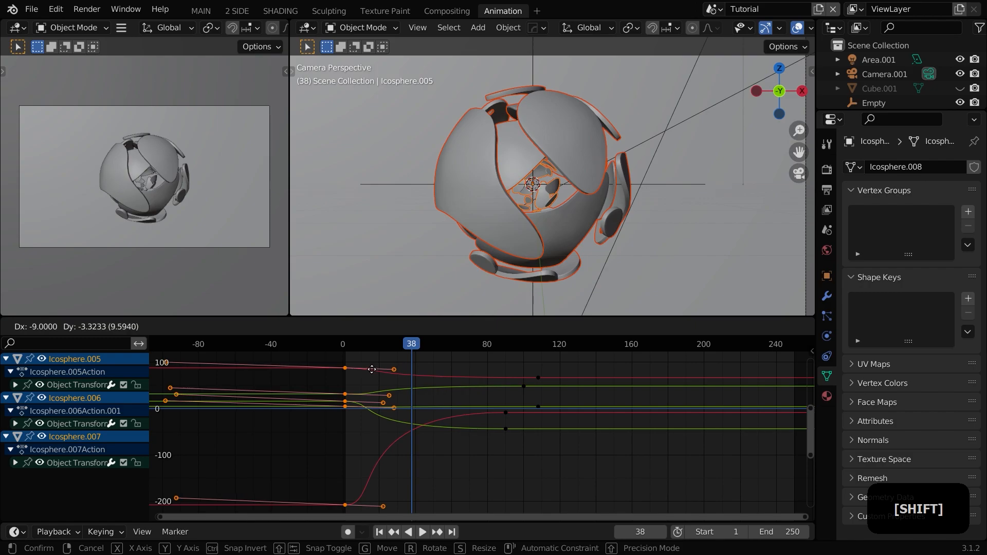
pyautogui.click(391, 377)
pyautogui.press('g')
pyautogui.press('x')
pyautogui.rightClick(375, 364)
pyautogui.press('g')
pyautogui.press('x')
pyautogui.click(341, 369)
# Step: Play the animation from frame 0 to review the shells' rotation timing
pyautogui.click(345, 350)
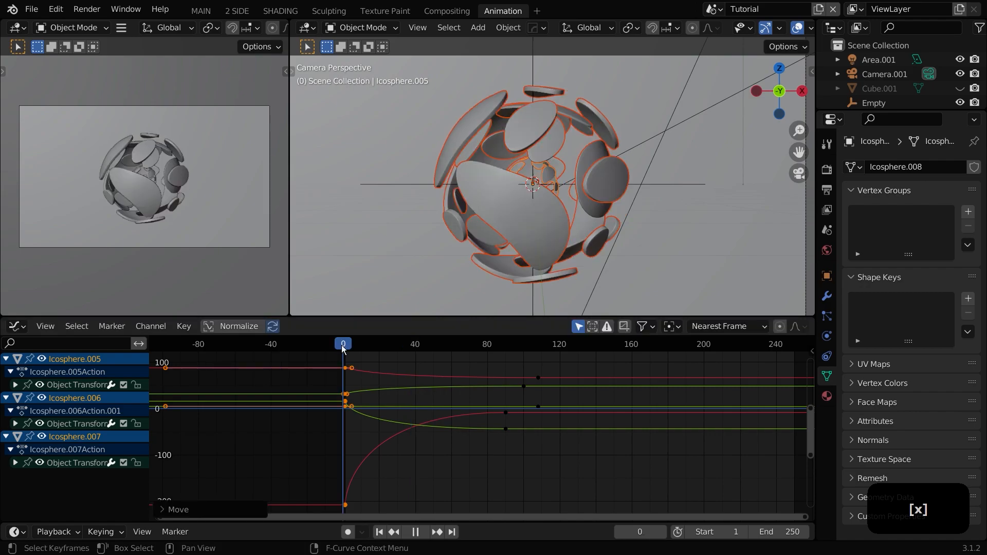
pyautogui.press('space')
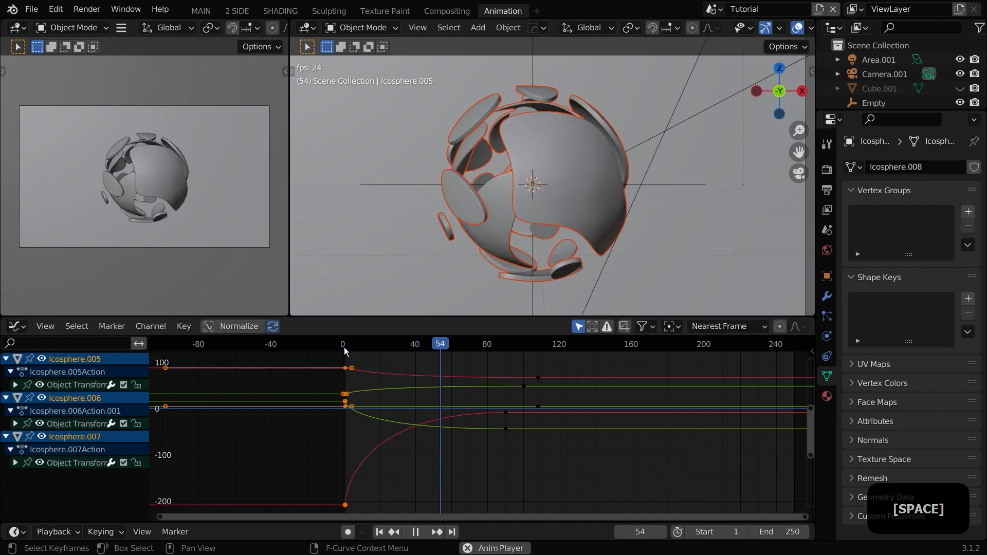
pyautogui.click(344, 354)
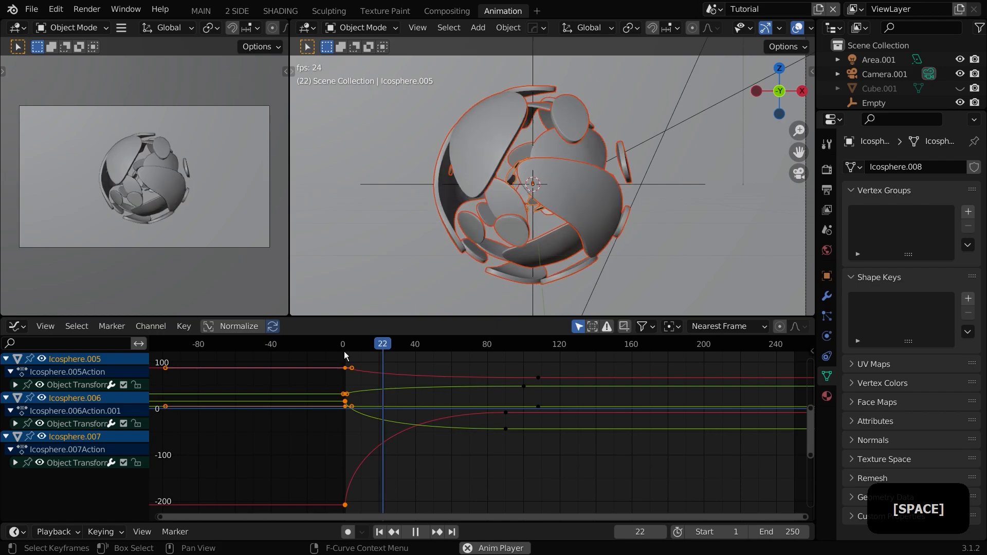
pyautogui.press('space')
pyautogui.moveTo(347, 352); pyautogui.dragTo(348, 354)
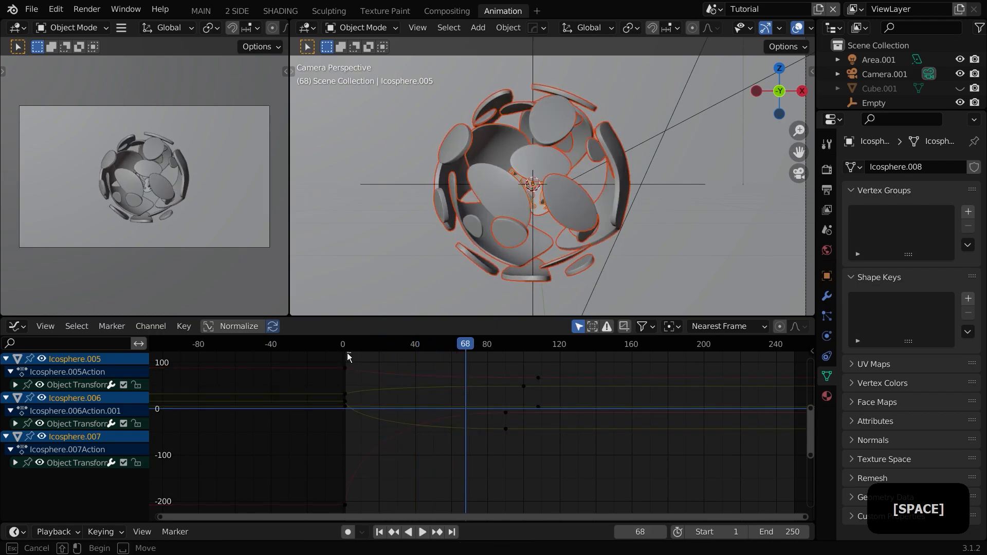
pyautogui.click(343, 353)
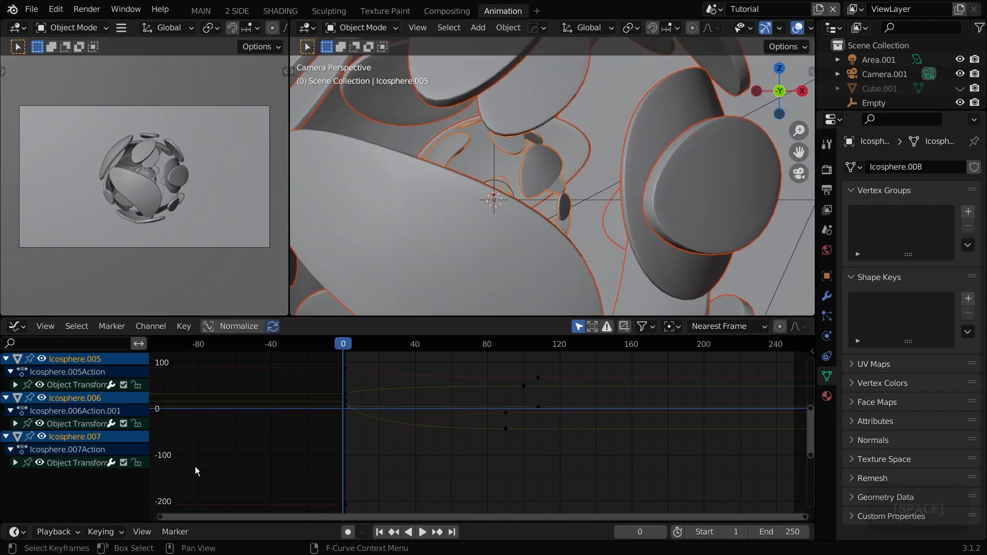
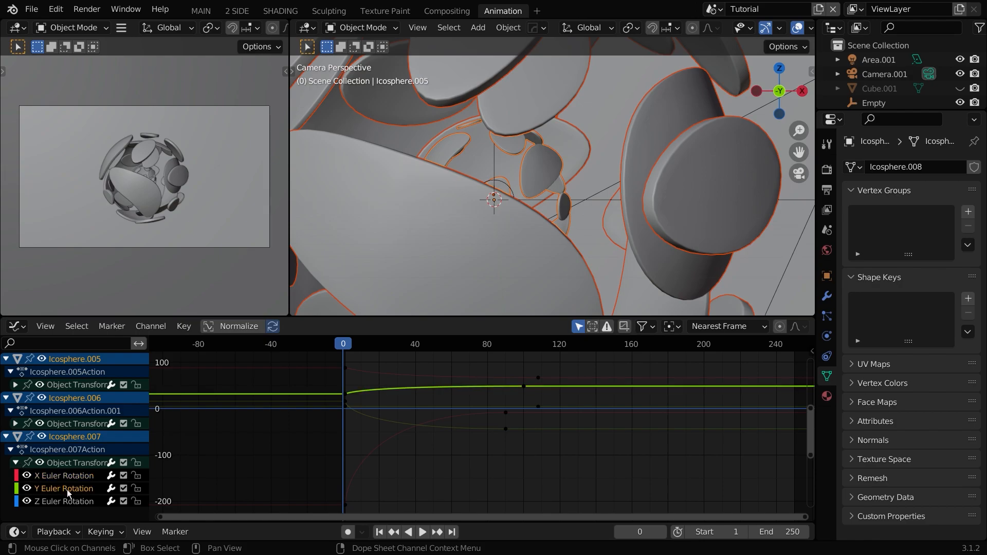
# Step: Frame all curves, box-select the shells' keyframes and slide them closer together to tighten the rotation timing
pyautogui.click(69, 488)
pyautogui.press('Home')
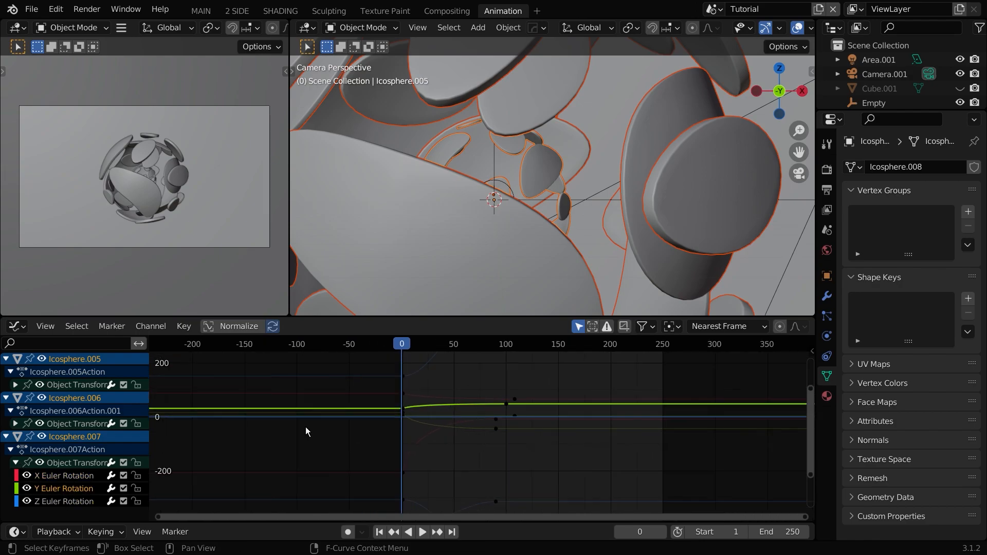
pyautogui.scroll(-3, 421, 437)
pyautogui.moveTo(419, 425)
pyautogui.mouseDown(button='middle')
pyautogui.moveTo(411, 410)
pyautogui.moveTo(405, 456)
pyautogui.moveTo(400, 424)
pyautogui.mouseUp(button='middle')
pyautogui.scroll(1, 410, 409)
pyautogui.scroll(-4, 405, 453)
pyautogui.moveTo(398, 377); pyautogui.dragTo(446, 500)
pyautogui.scroll(3, 422, 449)
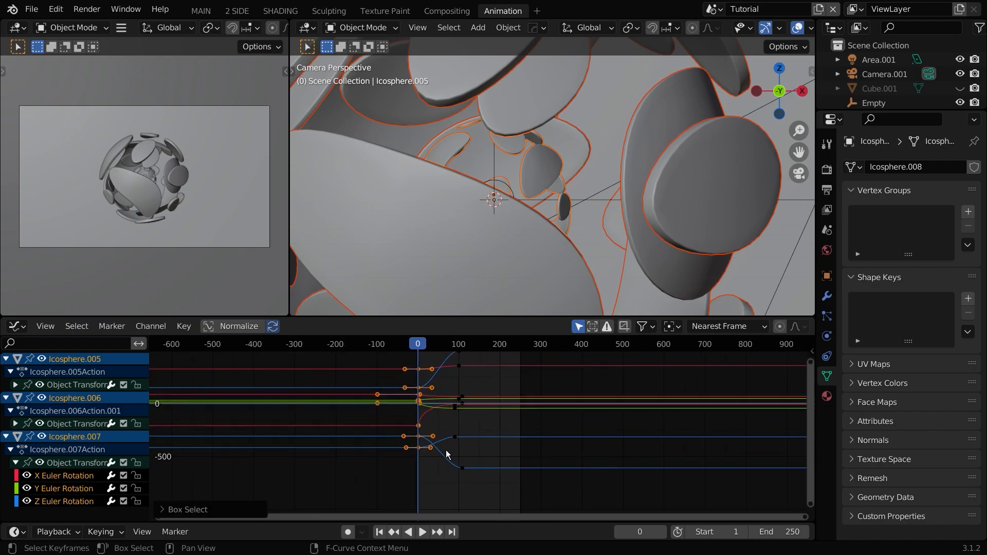
pyautogui.moveTo(424, 440); pyautogui.dragTo(409, 443)
pyautogui.moveTo(467, 478); pyautogui.dragTo(456, 487, button='middle')
pyautogui.scroll(-3, 456, 487)
pyautogui.moveTo(460, 492); pyautogui.dragTo(415, 374)
# Step: Play the animation to review the timing, then return to the first frame
pyautogui.press('space')
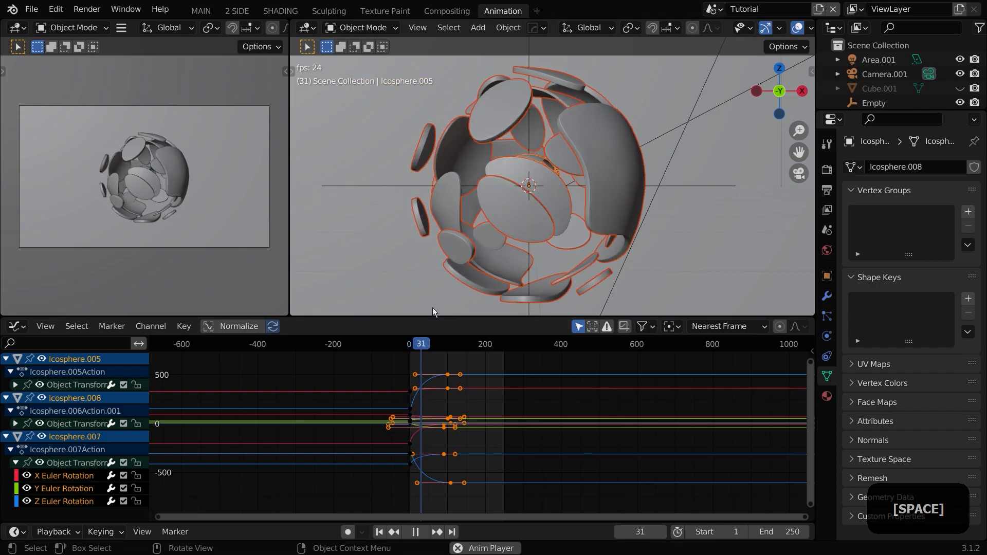
pyautogui.press('space')
pyautogui.click(419, 344)
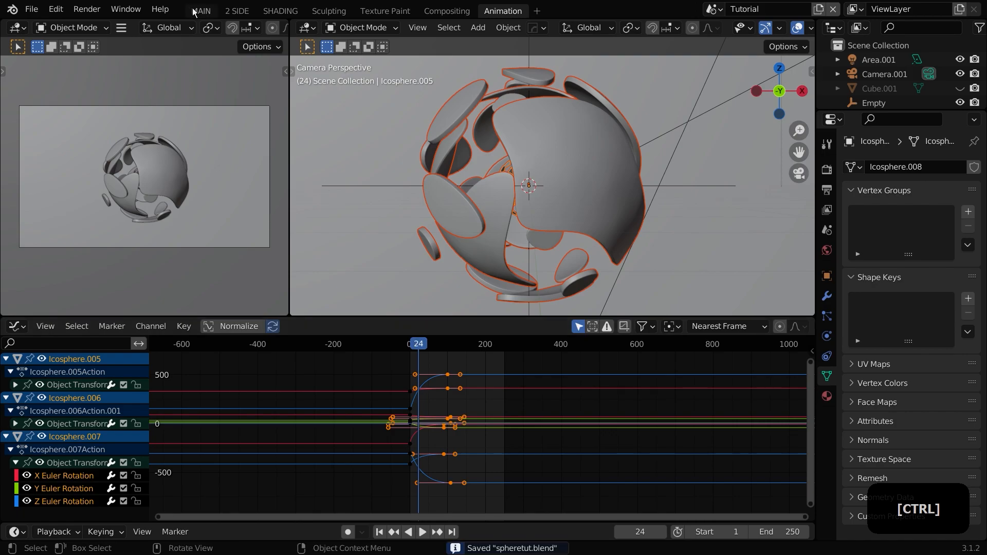
pyautogui.scroll(-2, 401, 237)
pyautogui.click(382, 533)
pyautogui.scroll(-2, 496, 286)
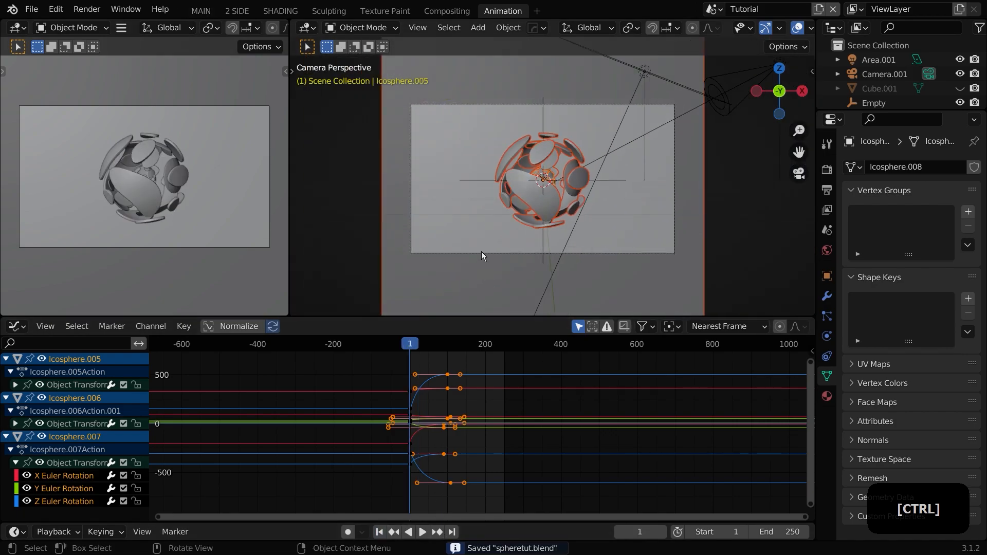
# Step: Select the camera and insert a Location & Rotation keyframe at frame 80
pyautogui.click(481, 253)
pyautogui.scroll(3, 420, 364)
pyautogui.click(430, 345)
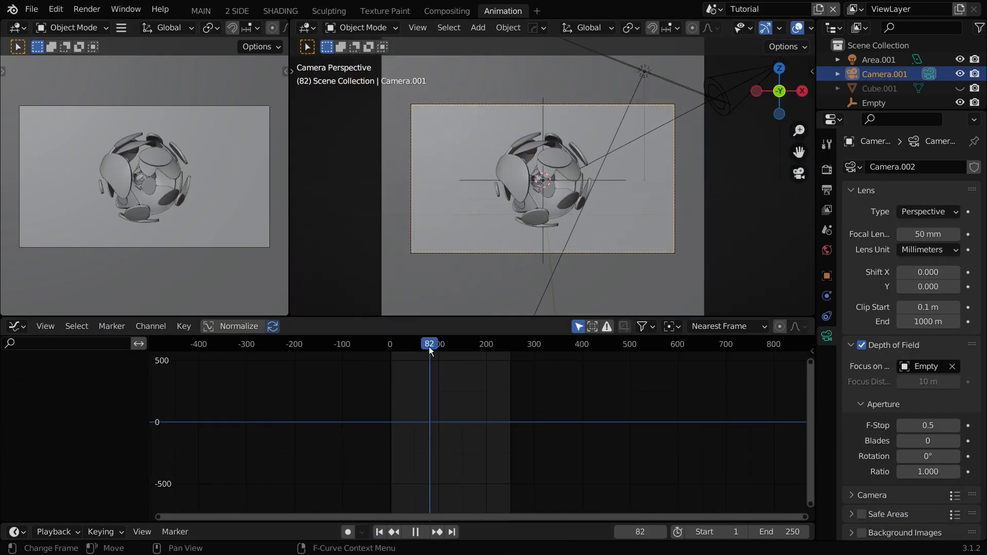
pyautogui.press('i')
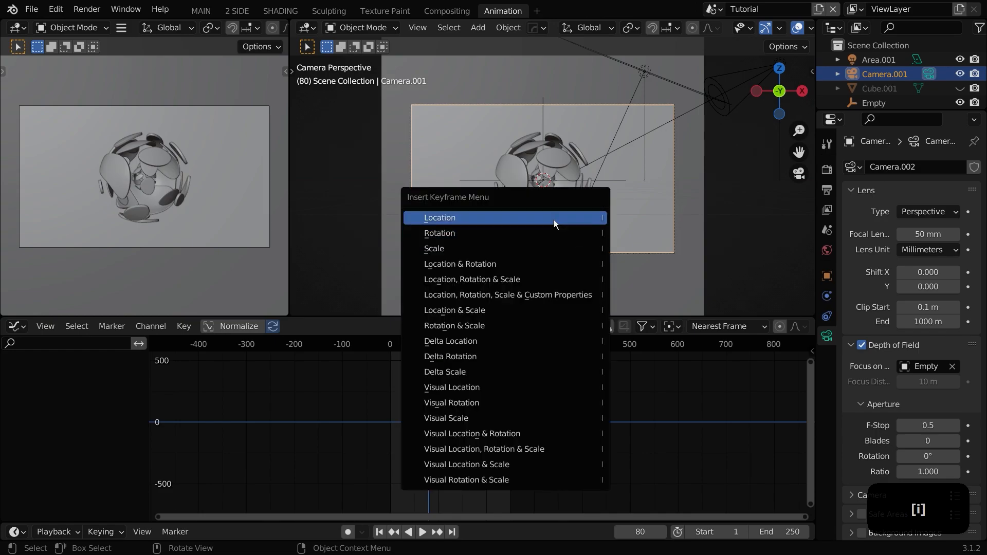
pyautogui.click(518, 267)
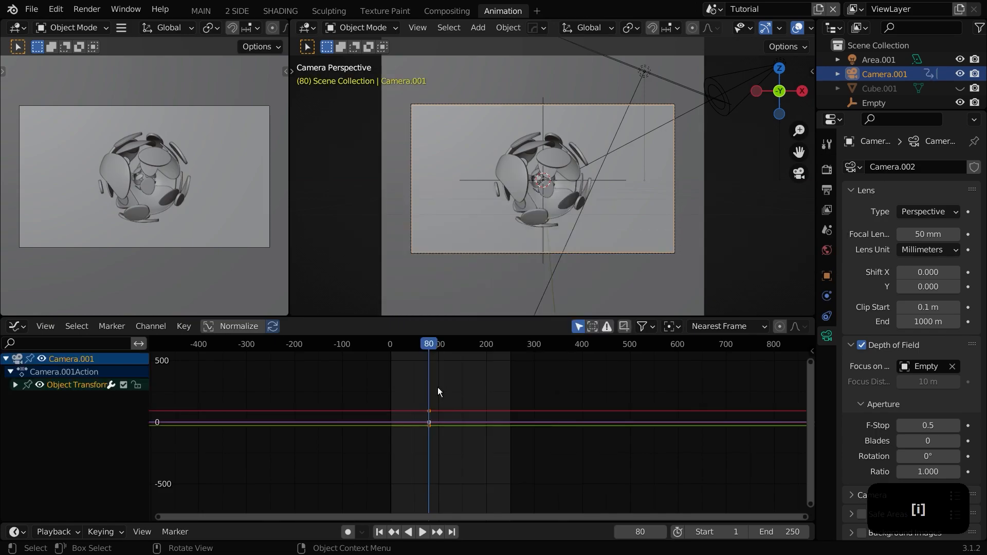
# Step: At frame 0, move the camera about 5.6 m along its local Z axis and insert a Location & Rotation keyframe
pyautogui.click(391, 344)
pyautogui.hotkey('shift', 'space')
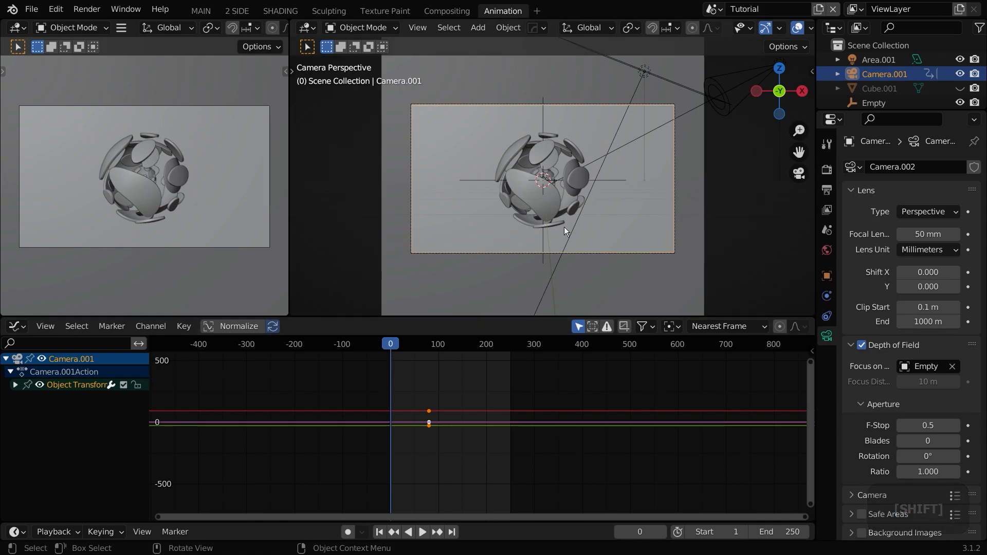
pyautogui.press('g')
pyautogui.press('z')
pyautogui.press('z')
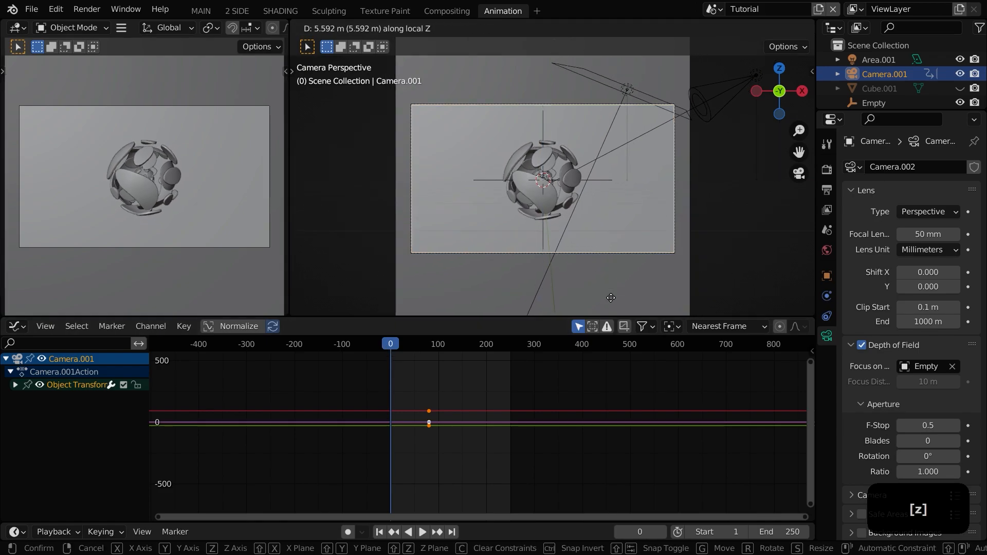
pyautogui.click(601, 273)
pyautogui.press('i')
pyautogui.click(600, 273)
# Step: Box-select the camera's keyframes and set their easing type to Ease Out
pyautogui.press('space')
pyautogui.press('space')
pyautogui.moveTo(430, 463); pyautogui.dragTo(320, 362)
pyautogui.rightClick(387, 409)
pyautogui.moveTo(374, 461)
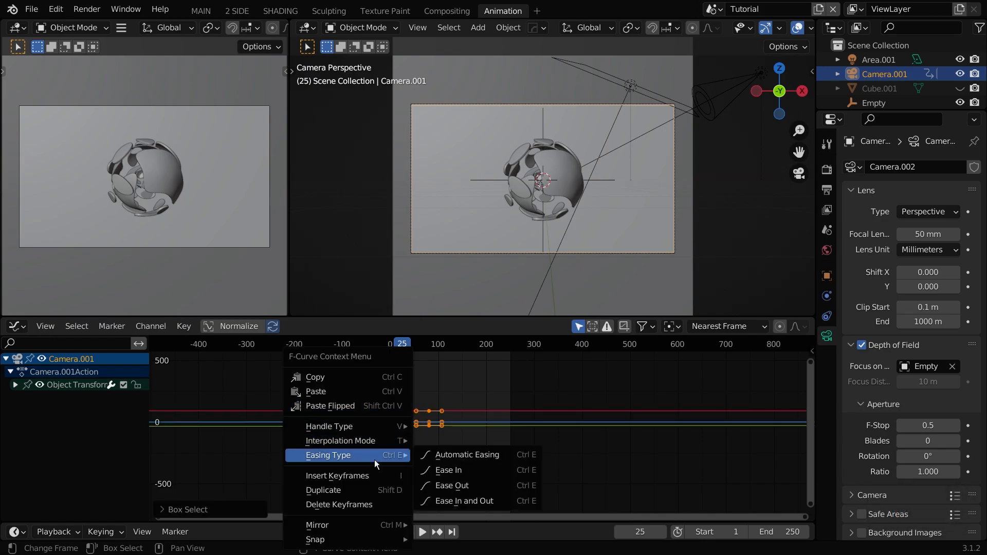
pyautogui.click(445, 484)
pyautogui.scroll(2, 437, 463)
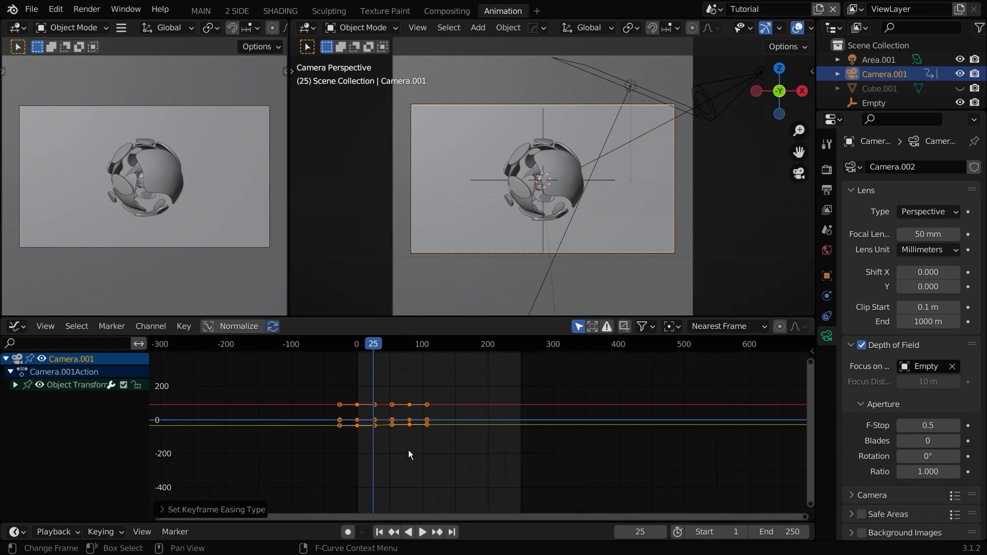
# Step: Play the camera move from the start to review it
pyautogui.press('space')
pyautogui.press('space')
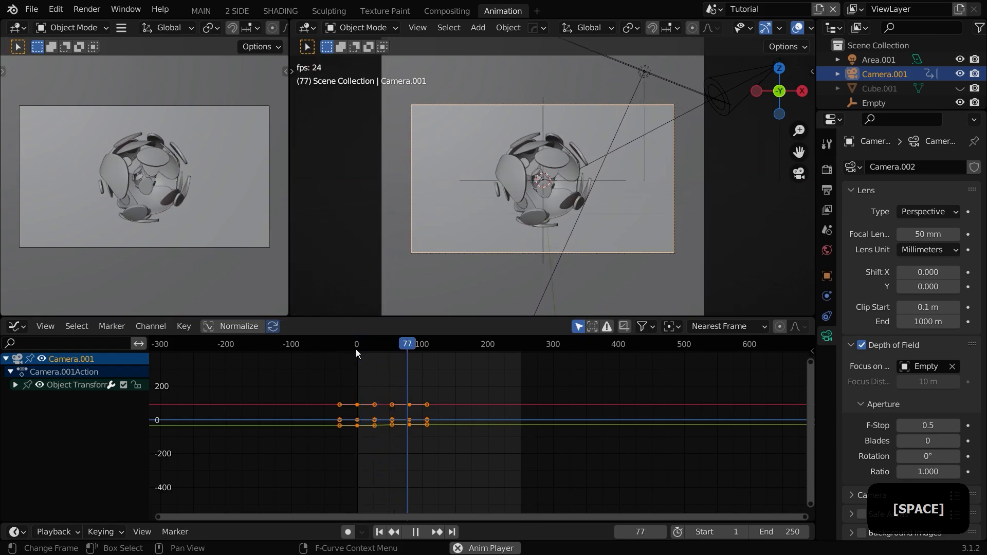
pyautogui.press('space')
pyautogui.click(365, 340)
pyautogui.press('space')
# Step: Switch the main viewport to rendered shading and scrub through the camera animation
pyautogui.click(473, 443)
pyautogui.scroll(3, 554, 254)
pyautogui.moveTo(554, 254); pyautogui.dragTo(550, 208, button='middle')
pyautogui.scroll(6, 550, 208)
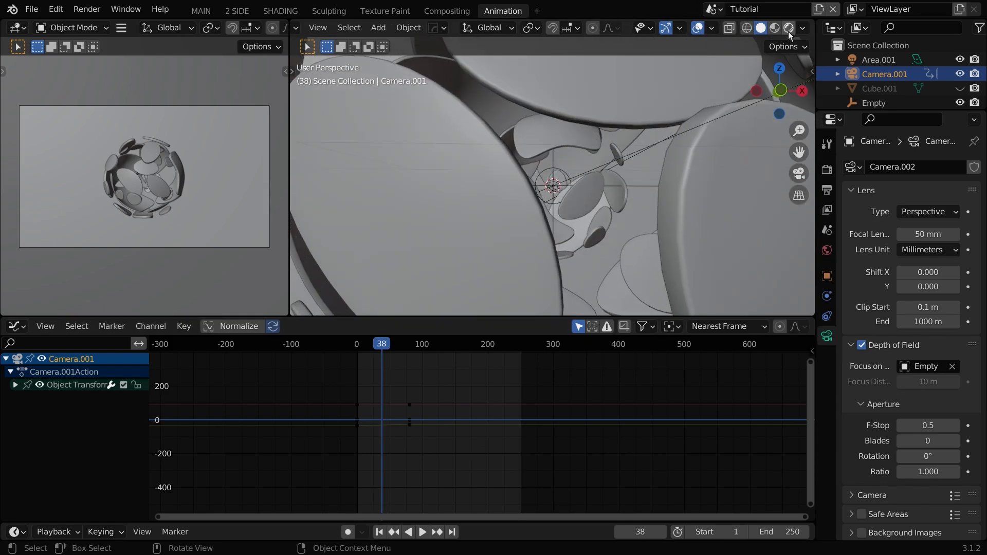
pyautogui.click(789, 28)
pyautogui.press('space')
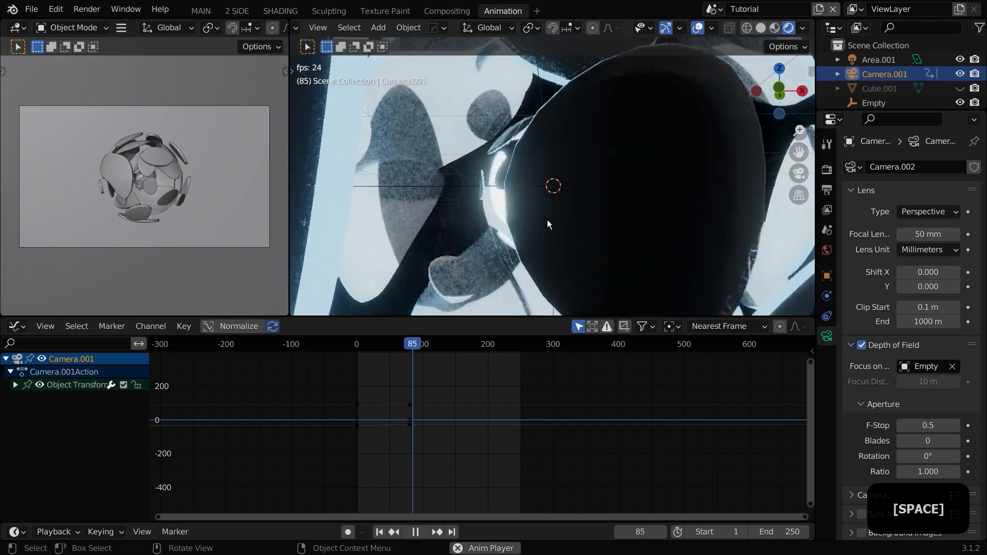
pyautogui.moveTo(404, 348); pyautogui.dragTo(375, 343)
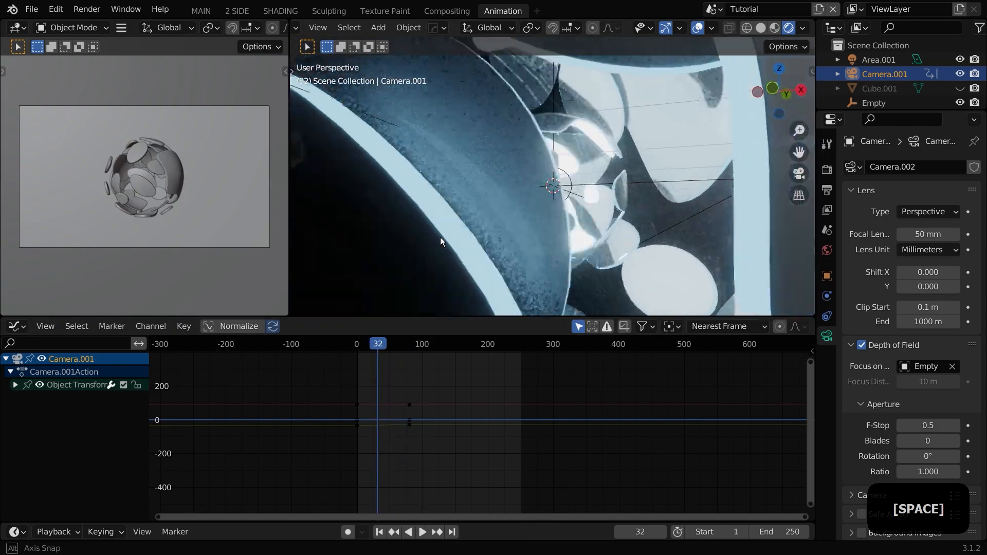
pyautogui.moveTo(401, 344); pyautogui.dragTo(385, 342)
pyautogui.press('space')
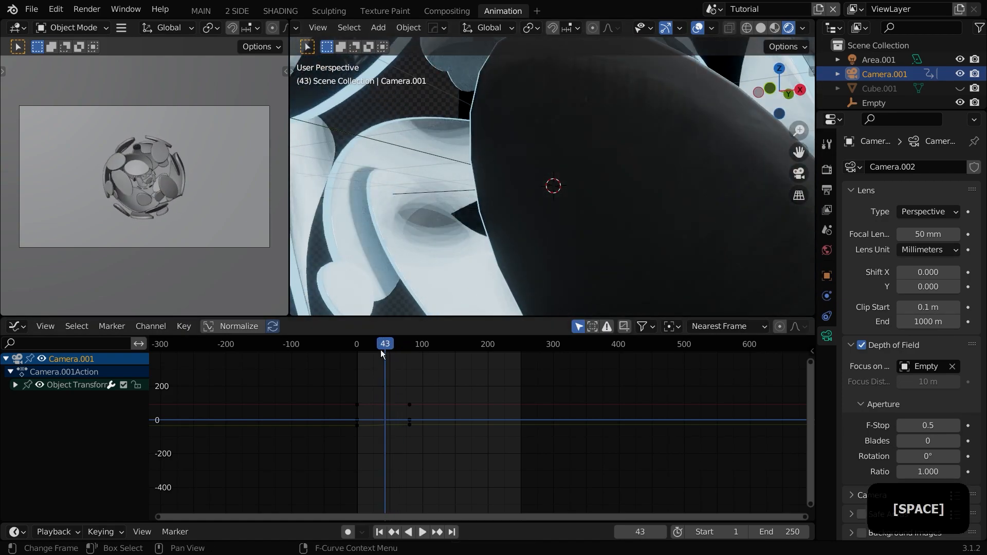
# Step: Add a new camera and align it to the current view
pyautogui.hotkey('shift', 'a')
pyautogui.click(458, 246)
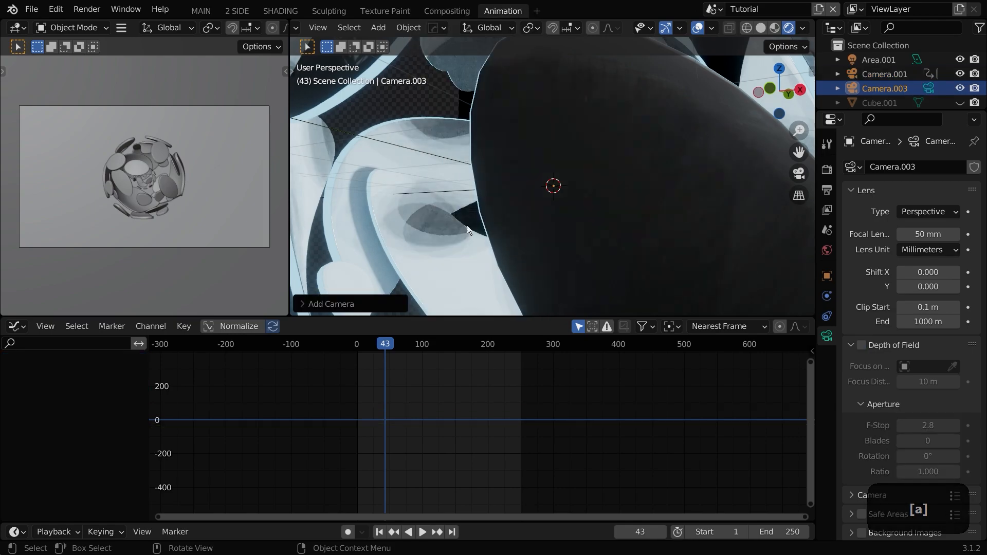
pyautogui.press('ctrl+alt+KP_0')
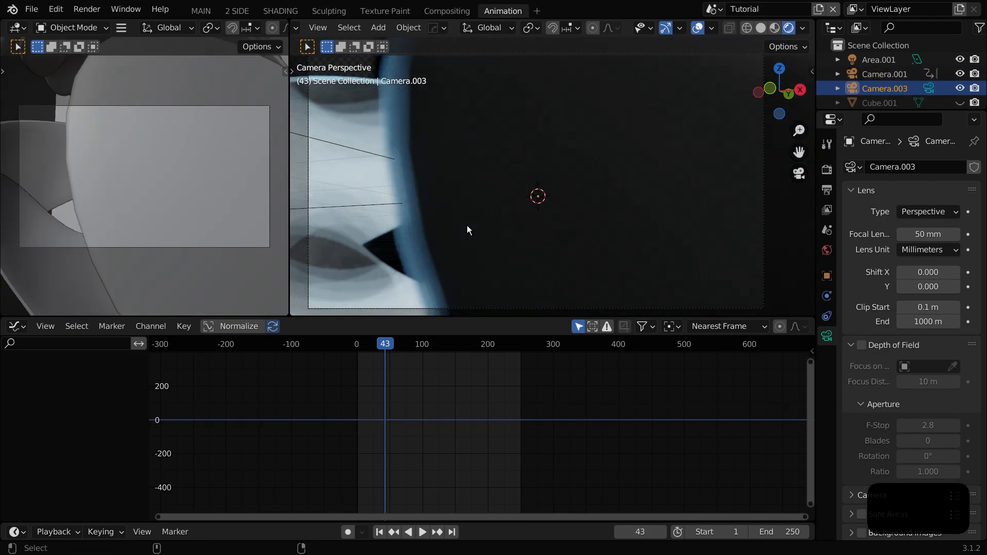
pyautogui.click(455, 308)
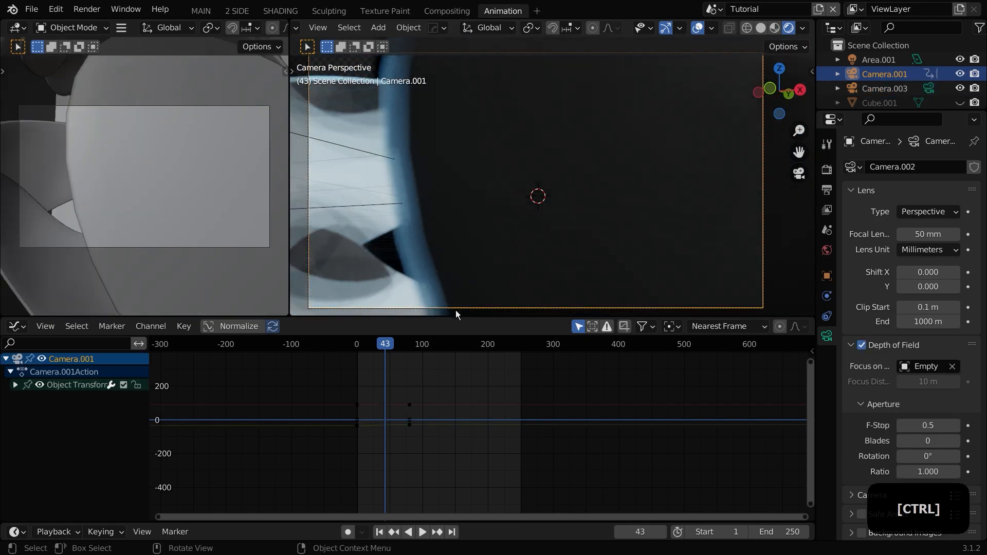
pyautogui.click(562, 247)
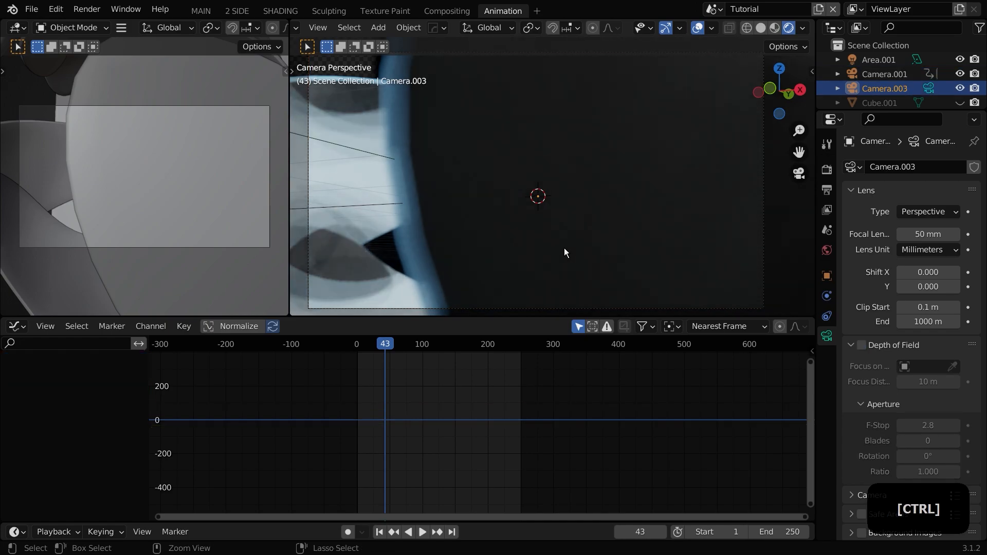
# Step: Make the new camera the active scene camera
pyautogui.press('ctrl+KP_0')
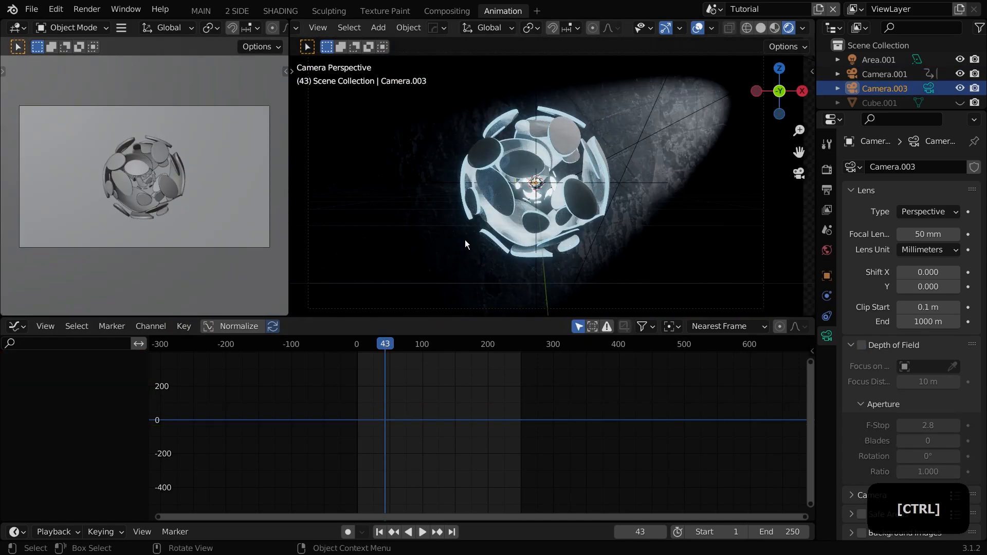
pyautogui.moveTo(464, 239); pyautogui.dragTo(492, 223, button='middle')
pyautogui.scroll(5, 492, 224)
pyautogui.click(959, 88)
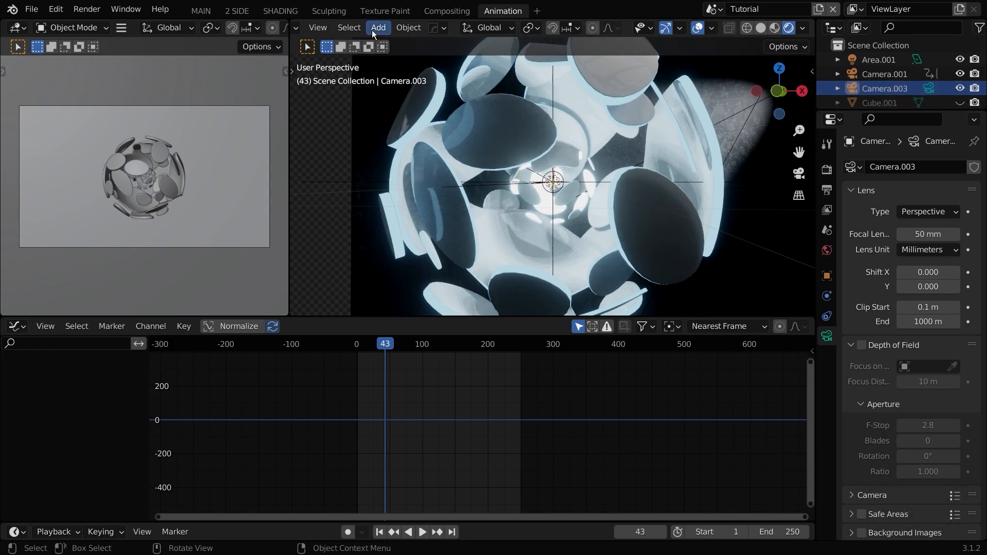
pyautogui.click(351, 28)
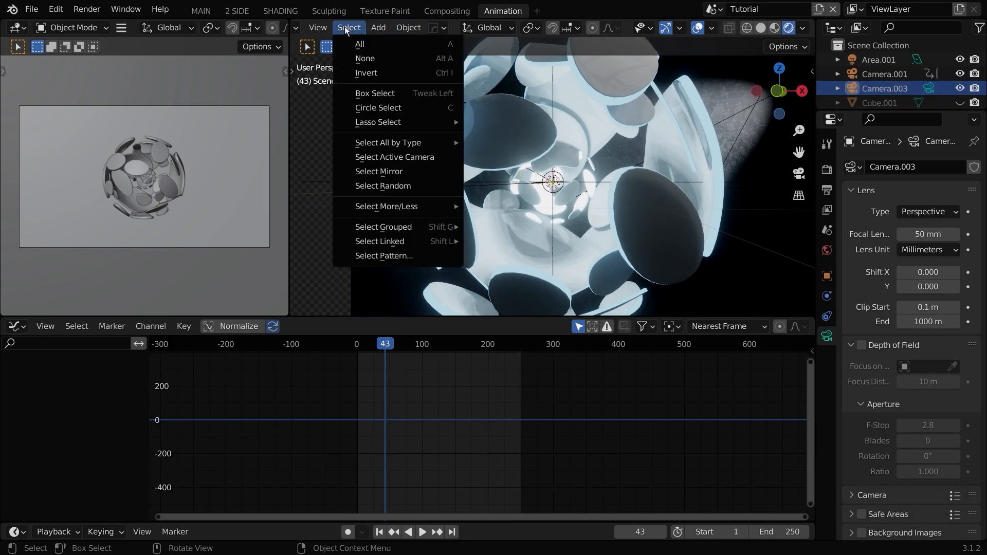
pyautogui.moveTo(317, 32)
pyautogui.moveTo(376, 169)
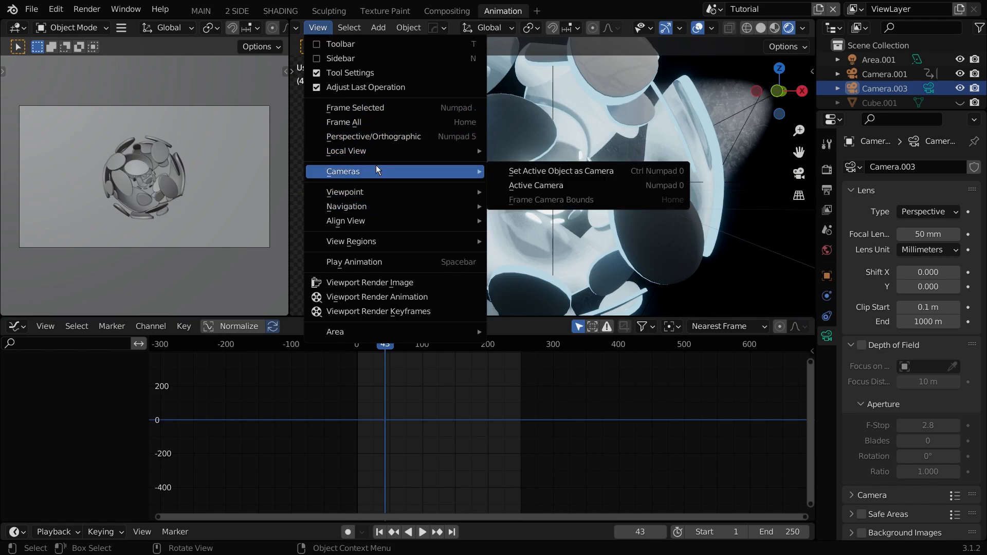
pyautogui.click(548, 172)
# Step: Frame a closer view inside the sphere and align the new camera to it
pyautogui.scroll(-3, 509, 190)
pyautogui.moveTo(509, 190); pyautogui.dragTo(509, 208, button='middle')
pyautogui.scroll(-10, 505, 196)
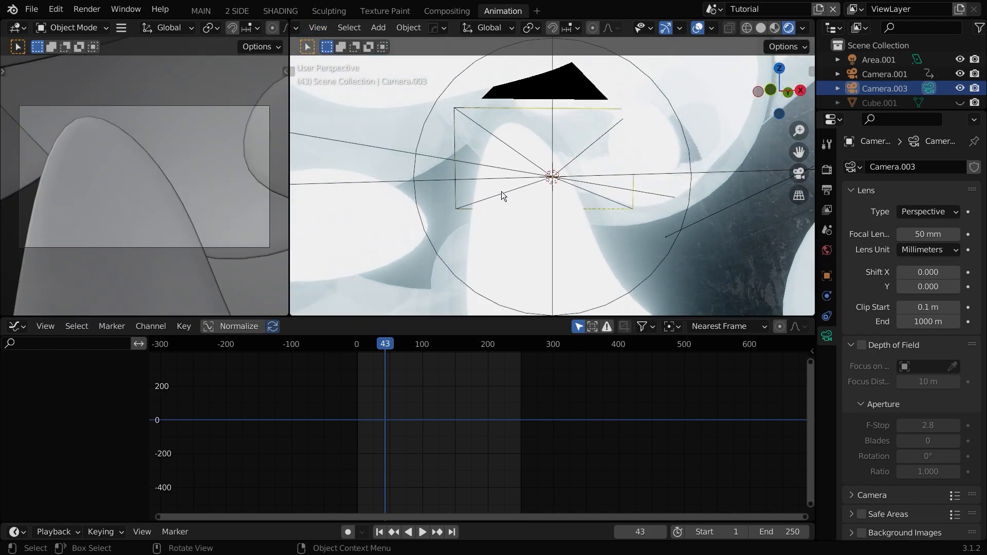
pyautogui.scroll(6, 497, 185)
pyautogui.moveTo(504, 189)
pyautogui.mouseDown(button='middle')
pyautogui.moveTo(514, 205)
pyautogui.moveTo(566, 200)
pyautogui.moveTo(498, 196)
pyautogui.mouseUp(button='middle')
pyautogui.hotkey('shift', 'ctrl', 'space')
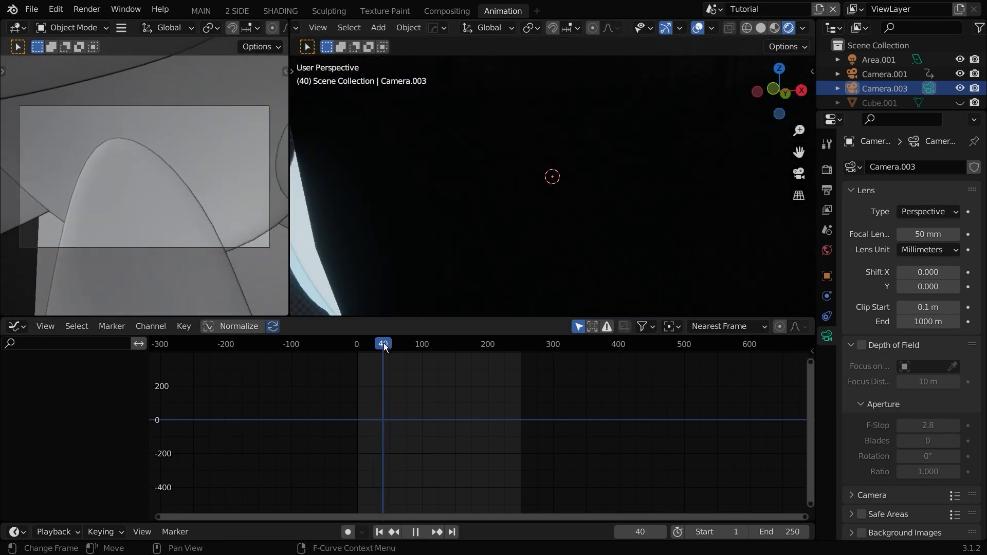
pyautogui.press('space')
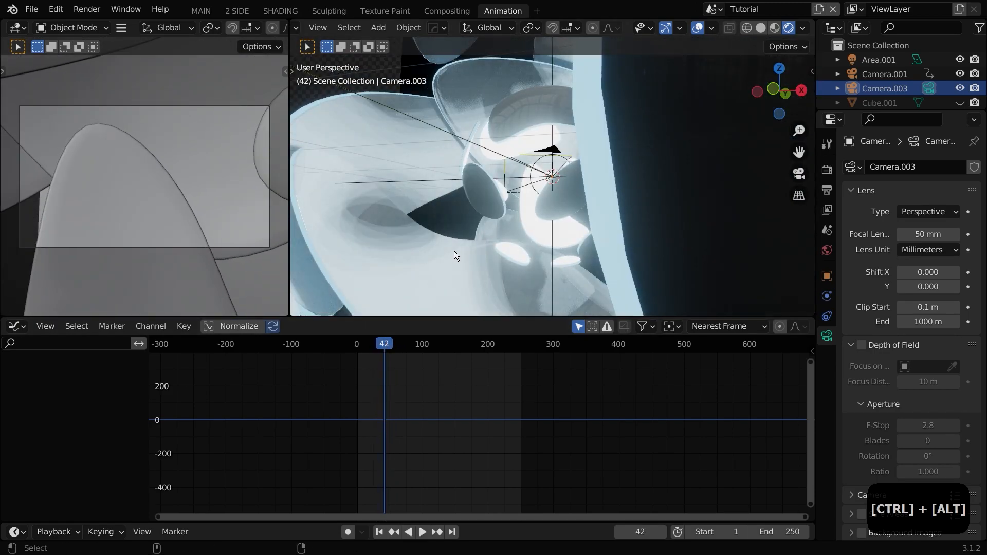
pyautogui.press('ctrl+alt+KP_0')
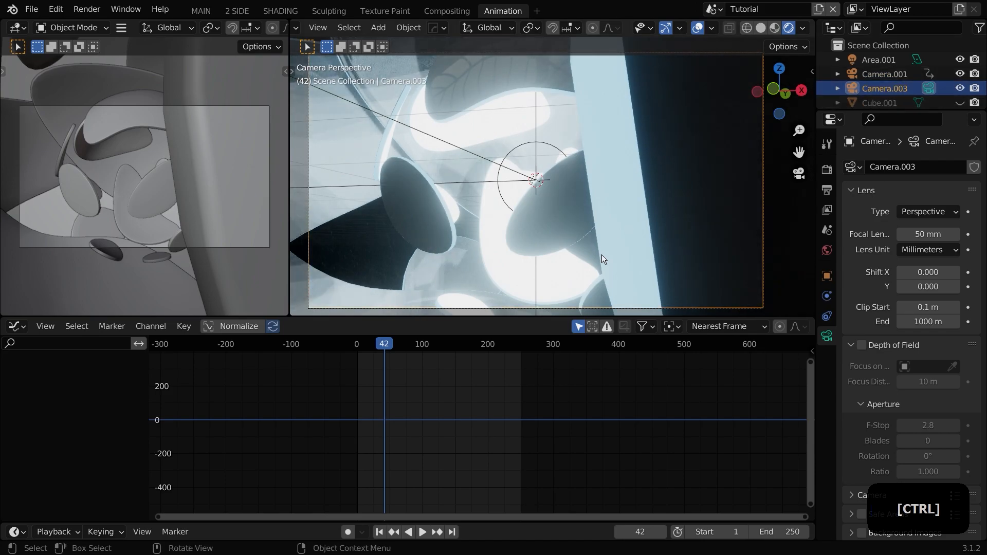
# Step: Set the new camera's focal length to 27.8 mm and return to frame 42
pyautogui.scroll(-4, 571, 237)
pyautogui.press('space')
pyautogui.moveTo(390, 346); pyautogui.dragTo(387, 346)
pyautogui.scroll(3, 605, 223)
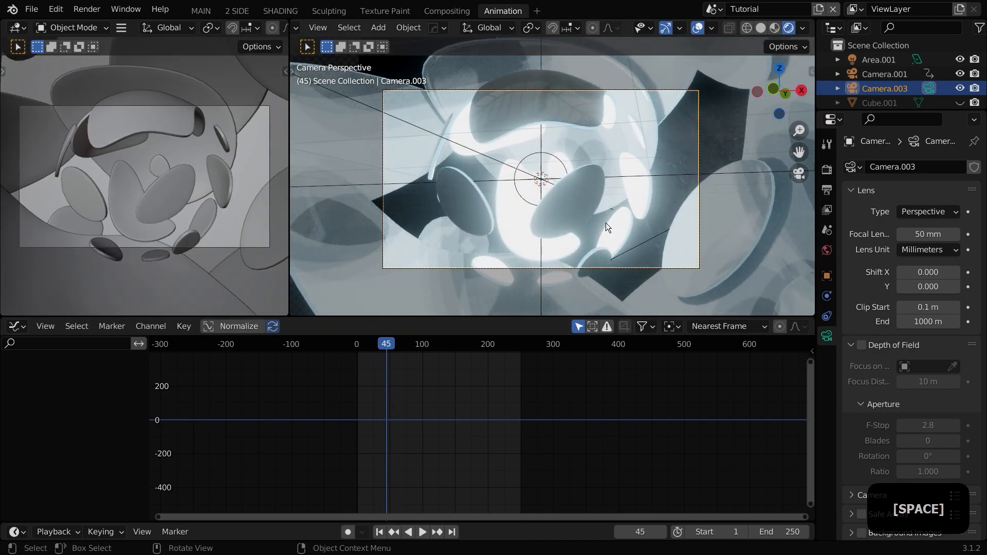
pyautogui.keyDown('shift'); pyautogui.moveTo(927, 236); pyautogui.dragTo(844, 236); pyautogui.keyUp('shift')
pyautogui.moveTo(386, 347); pyautogui.dragTo(385, 349)
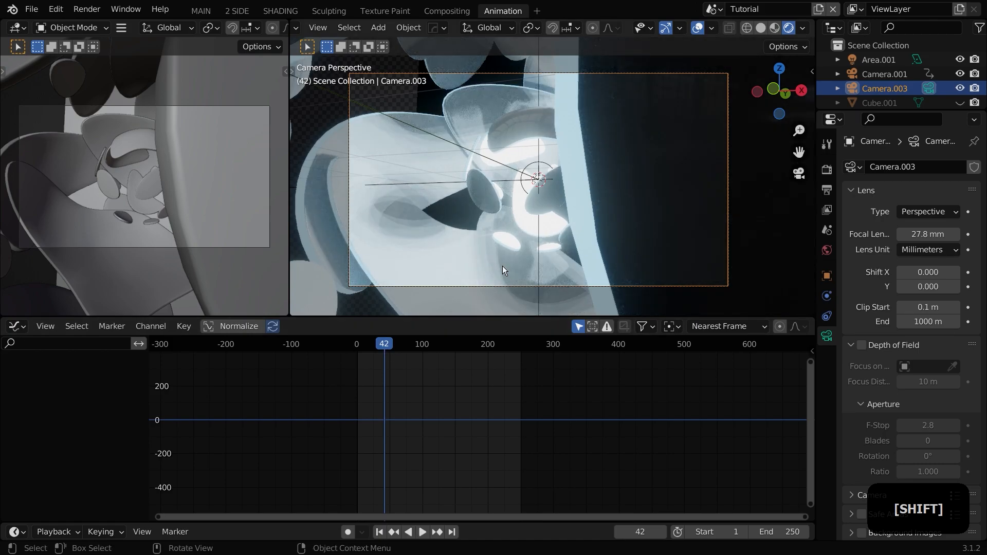
# Step: Insert a keyframe for the new camera at frame 42 and start playback
pyautogui.press('i')
pyautogui.click(490, 263)
pyautogui.press('space')
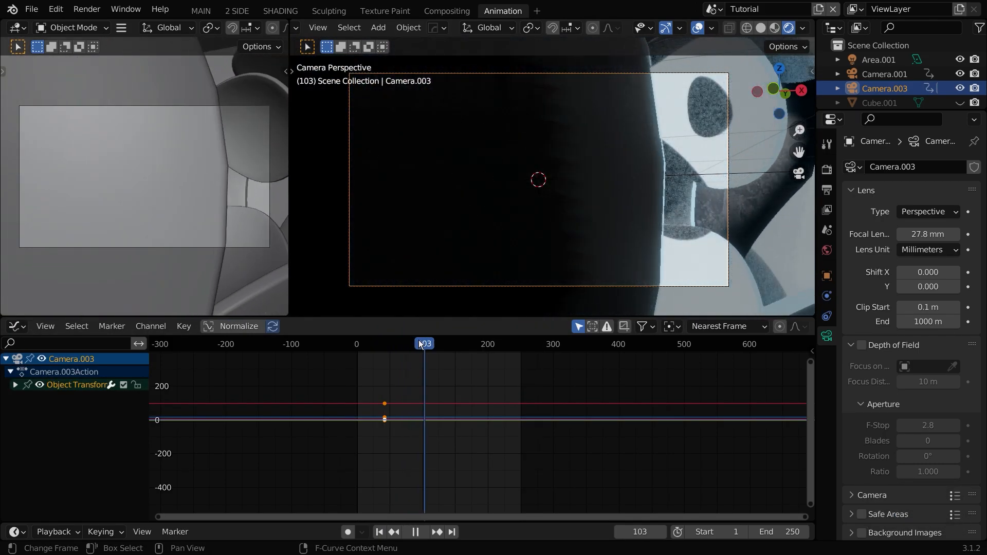
# Step: At frame 114, move the new camera about -0.79 m along its local Z axis and insert a keyframe
pyautogui.press('g')
pyautogui.press('z')
pyautogui.press('z')
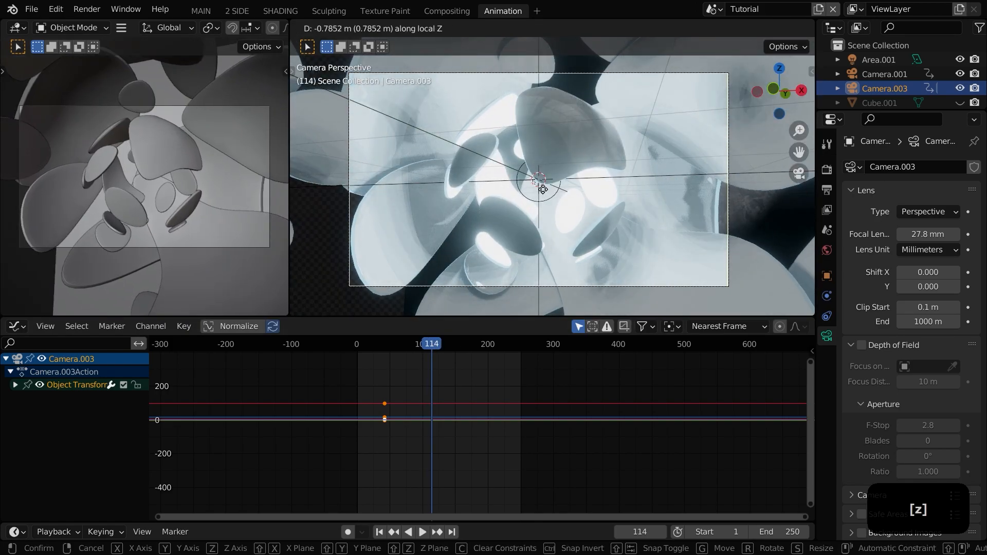
pyautogui.click(543, 189)
pyautogui.press('i')
pyautogui.click(543, 189)
# Step: At frame 42, rotate the new camera about 12.87° and insert a Location & Rotation keyframe
pyautogui.moveTo(422, 343); pyautogui.dragTo(384, 344)
pyautogui.click(437, 532)
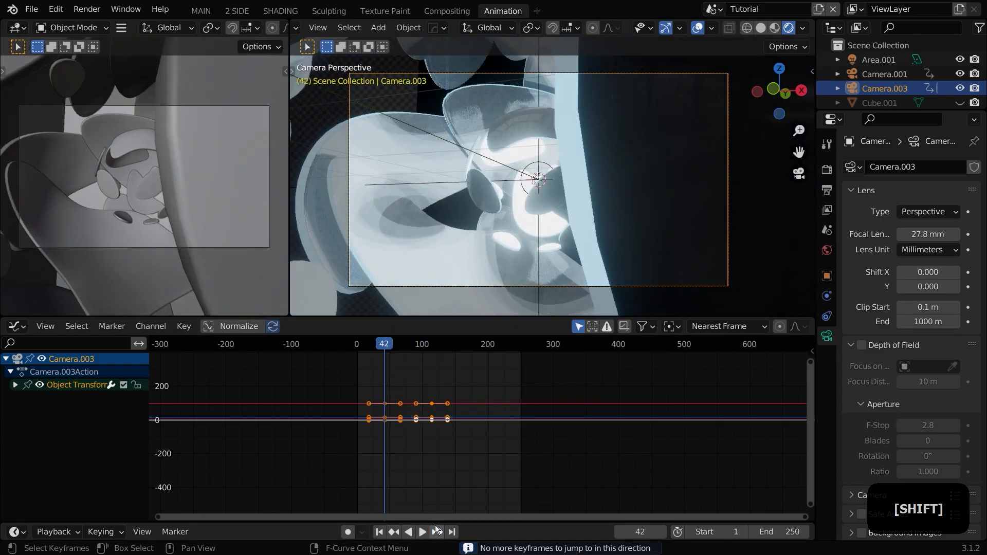
pyautogui.press('r')
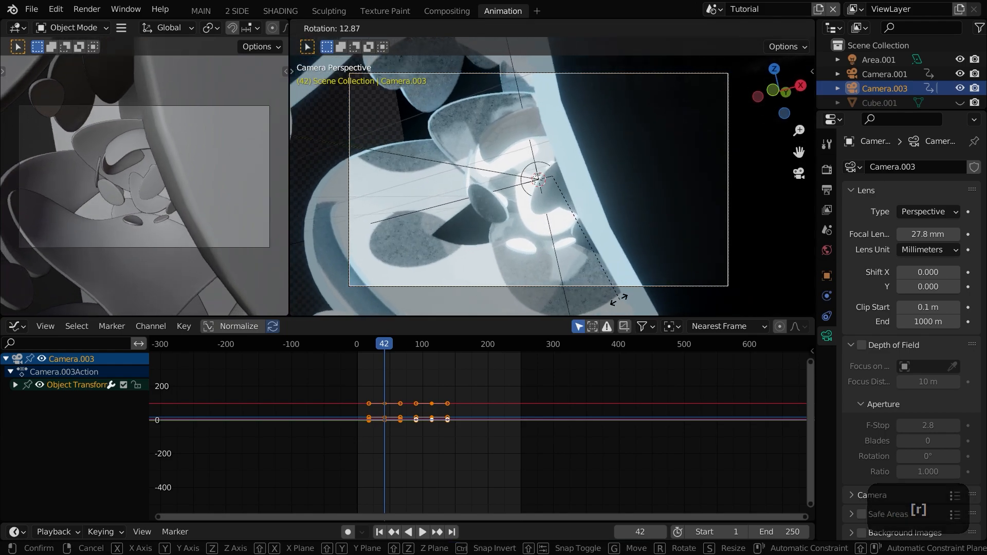
pyautogui.click(613, 283)
pyautogui.press('i')
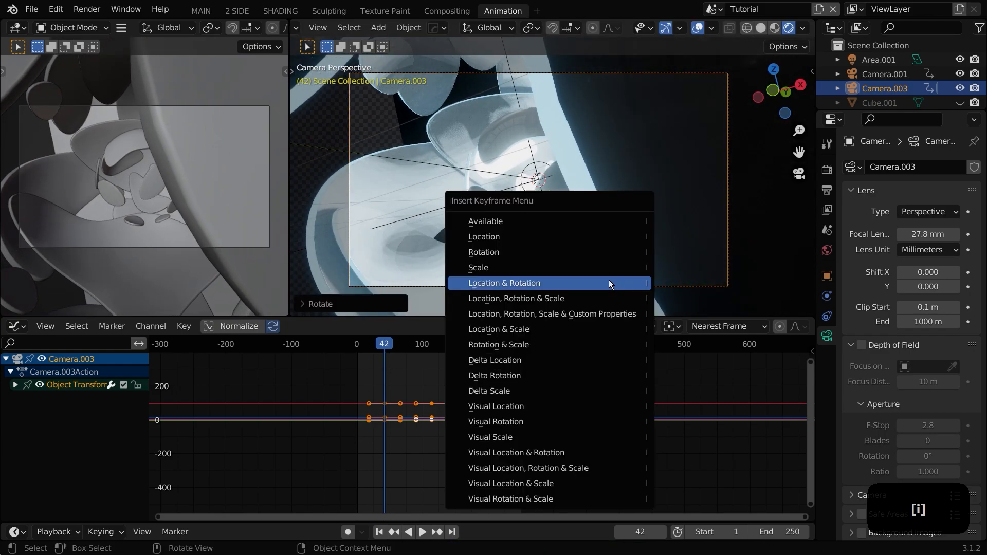
pyautogui.click(608, 280)
# Step: Preview the camera move, then select the new camera's keyframes and change their easing type
pyautogui.press('space')
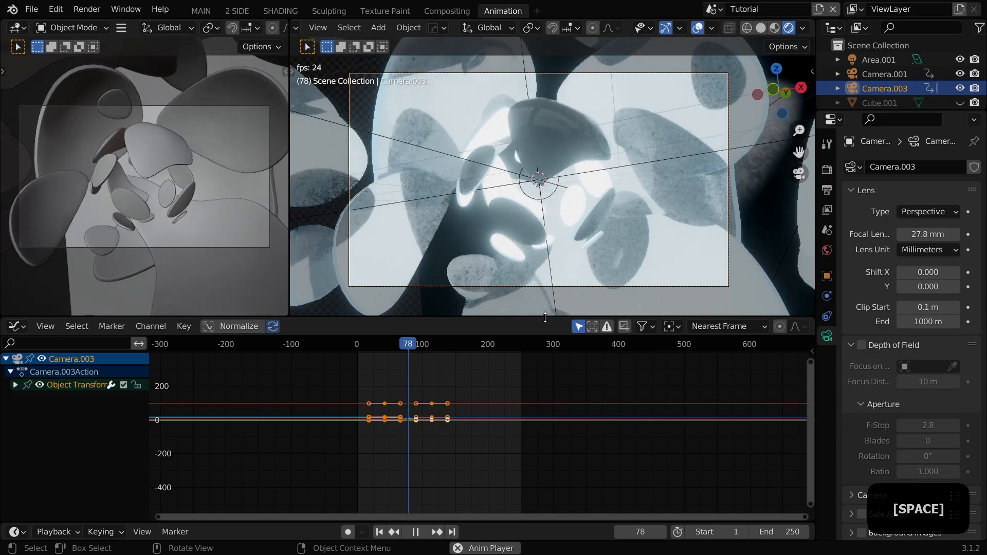
pyautogui.press('space')
pyautogui.moveTo(446, 463); pyautogui.dragTo(343, 381)
pyautogui.scroll(2, 360, 396)
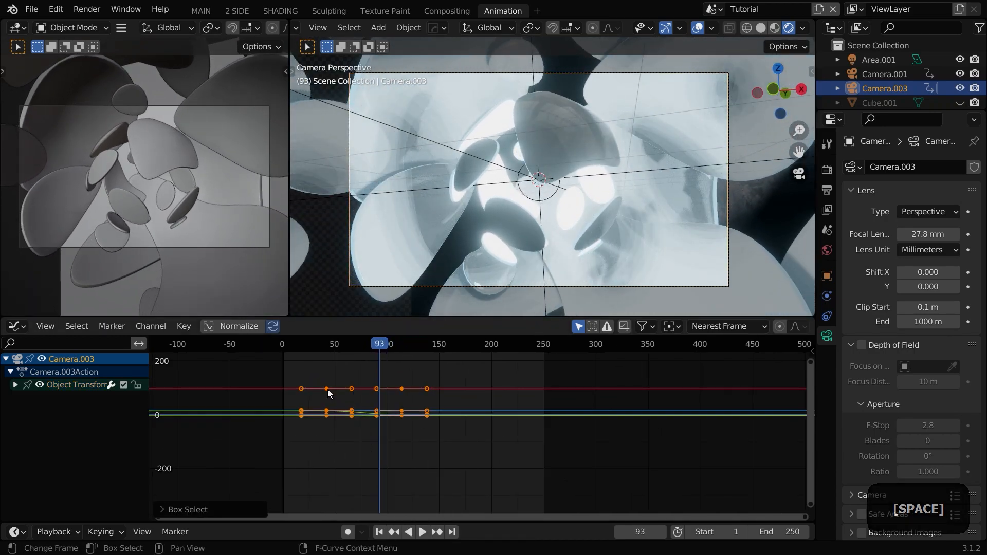
pyautogui.rightClick(329, 390)
pyautogui.moveTo(329, 389)
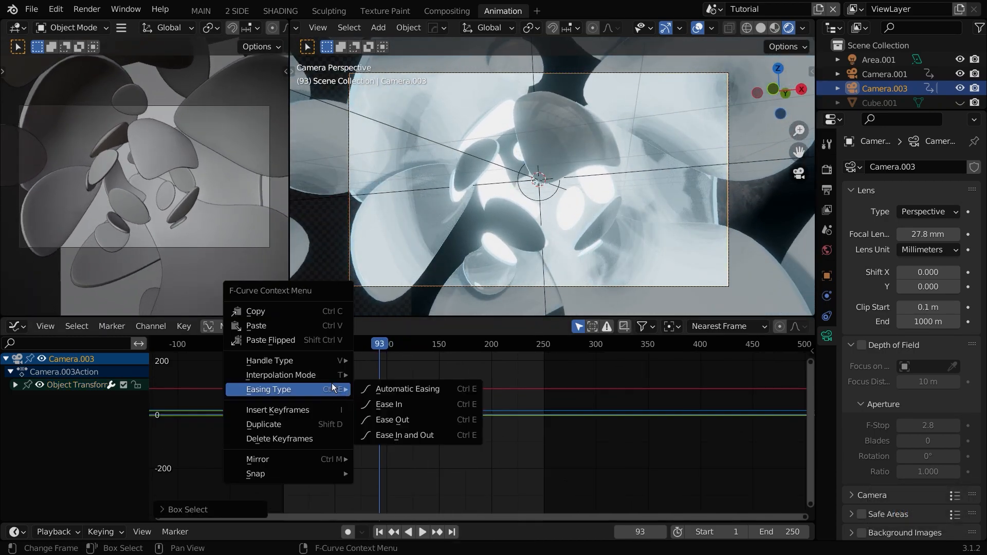
pyautogui.click(399, 413)
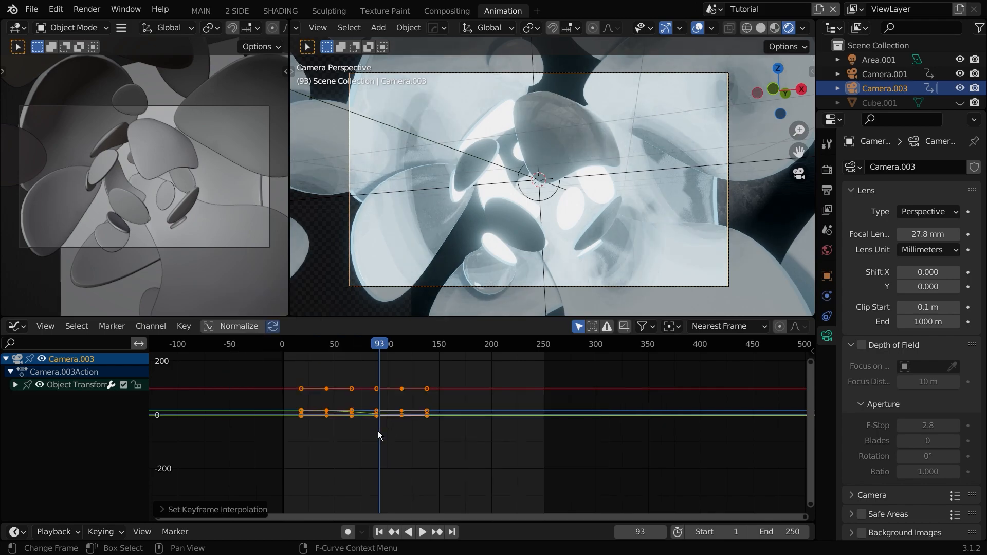
# Step: Move the new camera's early keyframes closer together in the graph editor and preview the playback
pyautogui.scroll(2, 378, 431)
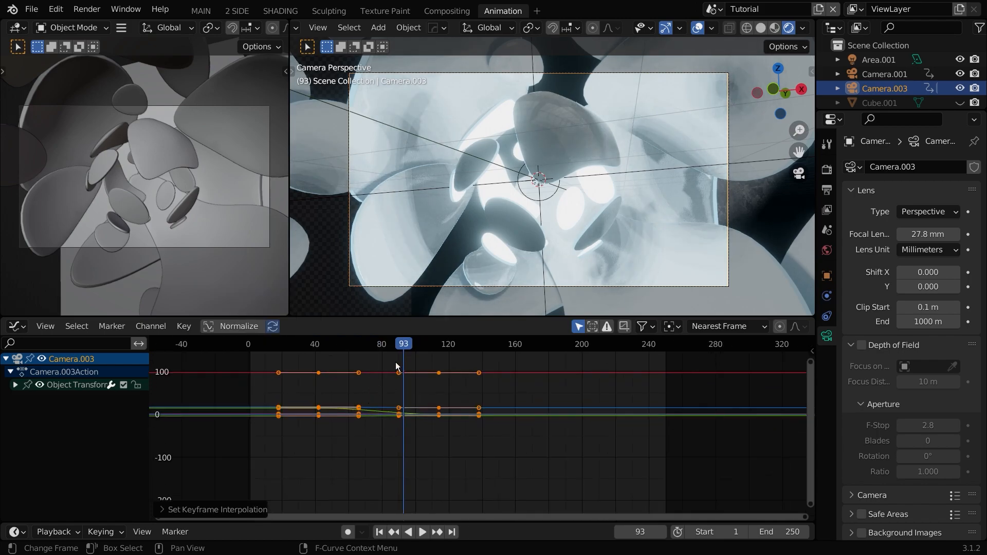
pyautogui.moveTo(362, 355); pyautogui.dragTo(258, 465)
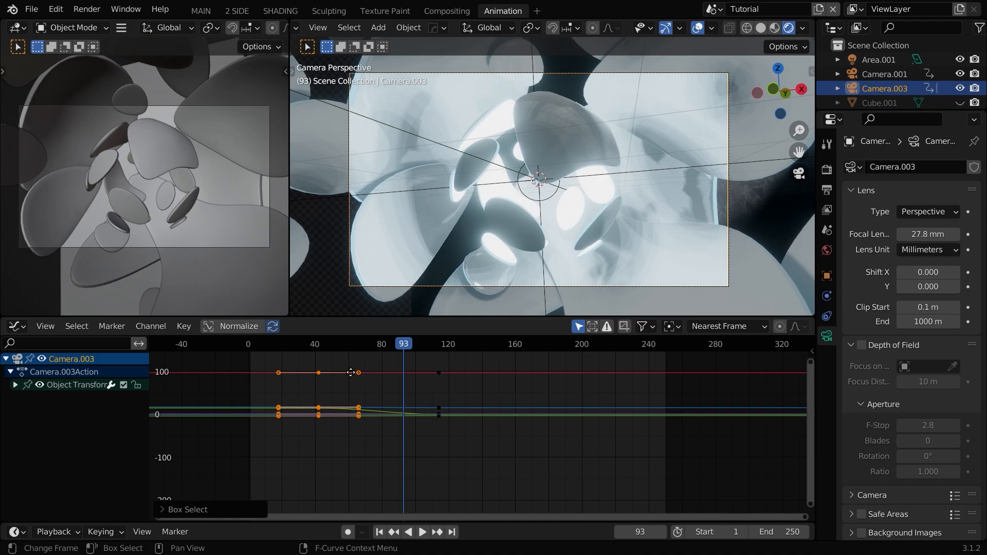
pyautogui.press('g')
pyautogui.click(316, 362)
pyautogui.click(316, 344)
pyautogui.press('space')
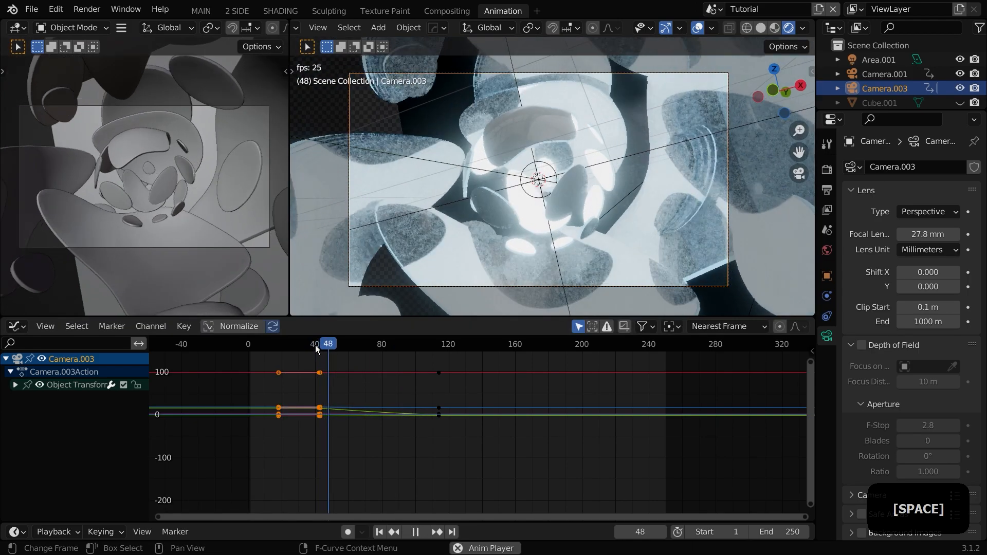
pyautogui.press('Escape')
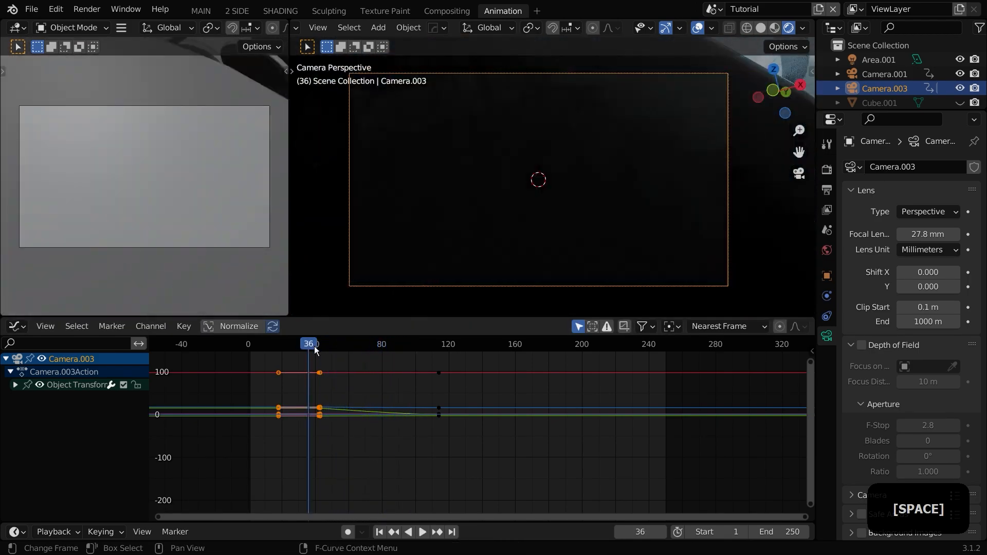
pyautogui.press('space')
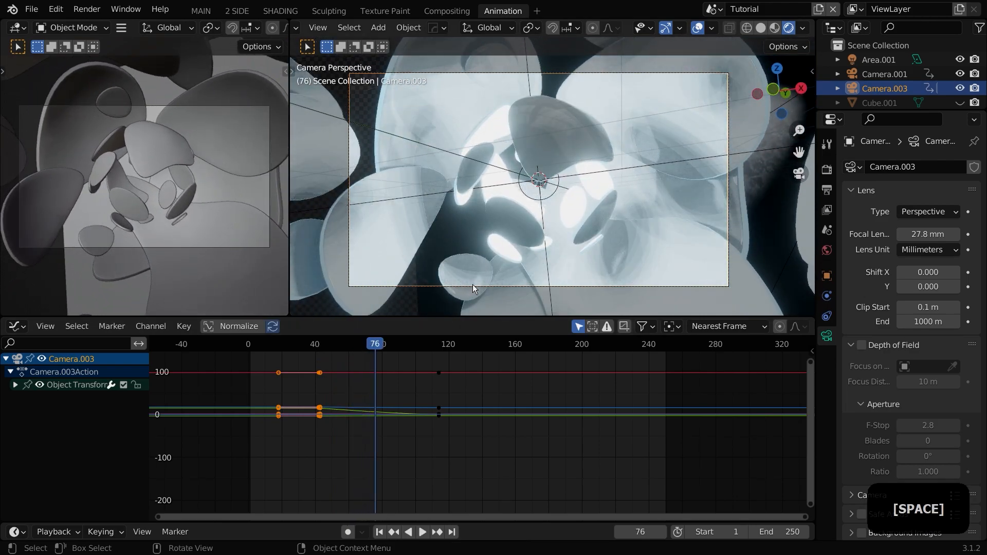
# Step: Enable depth of field on the new camera, set its focus object to Empty and the F-Stop to 0.5
pyautogui.click(468, 286)
pyautogui.click(450, 283)
pyautogui.click(437, 286)
pyautogui.click(863, 345)
pyautogui.click(919, 364)
pyautogui.write('empt')
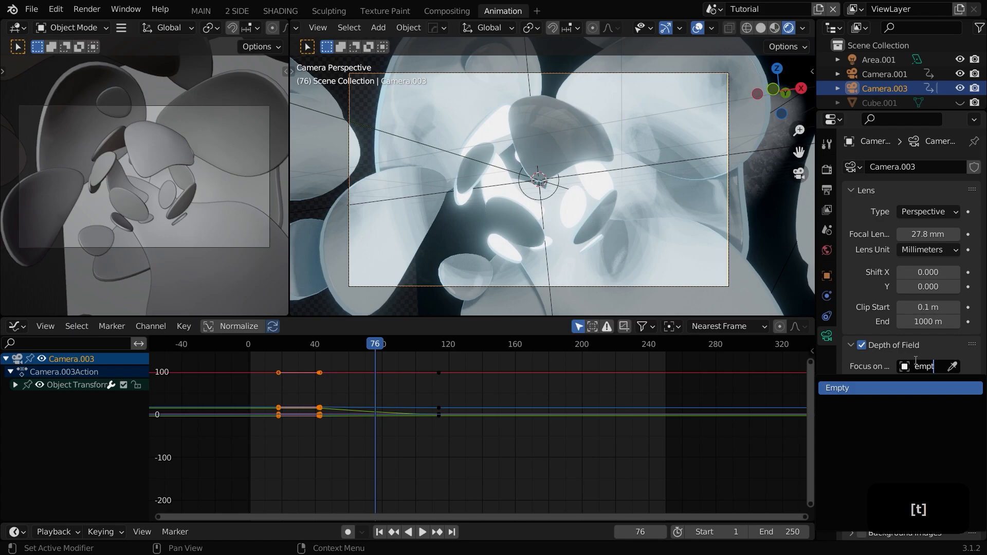
pyautogui.press('Return')
pyautogui.moveTo(928, 426)
pyautogui.mouseDown()
pyautogui.moveTo(914, 426)
pyautogui.moveTo(944, 426)
pyautogui.mouseUp()
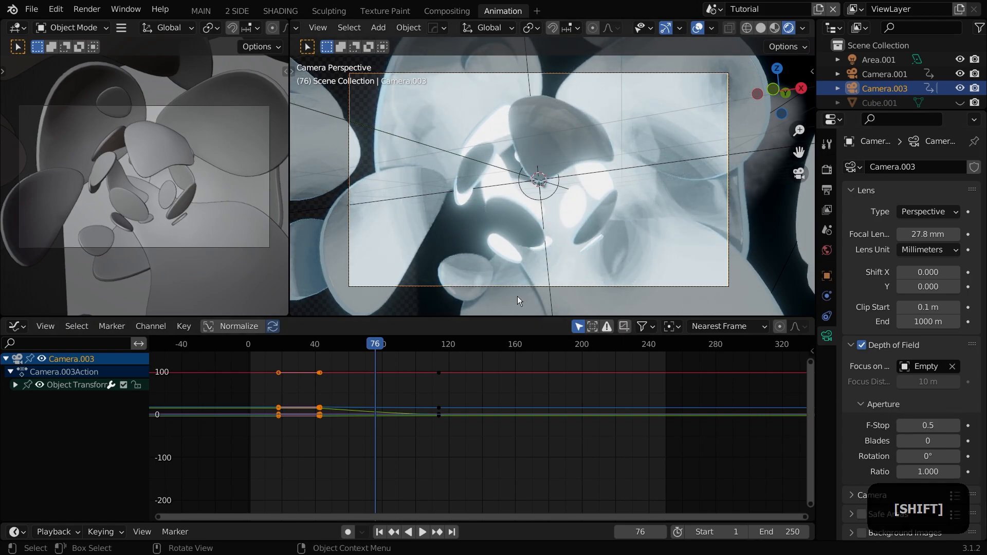
# Step: Select Plane.001 and scale it slightly, then reselect the new camera
pyautogui.scroll(-2, 517, 295)
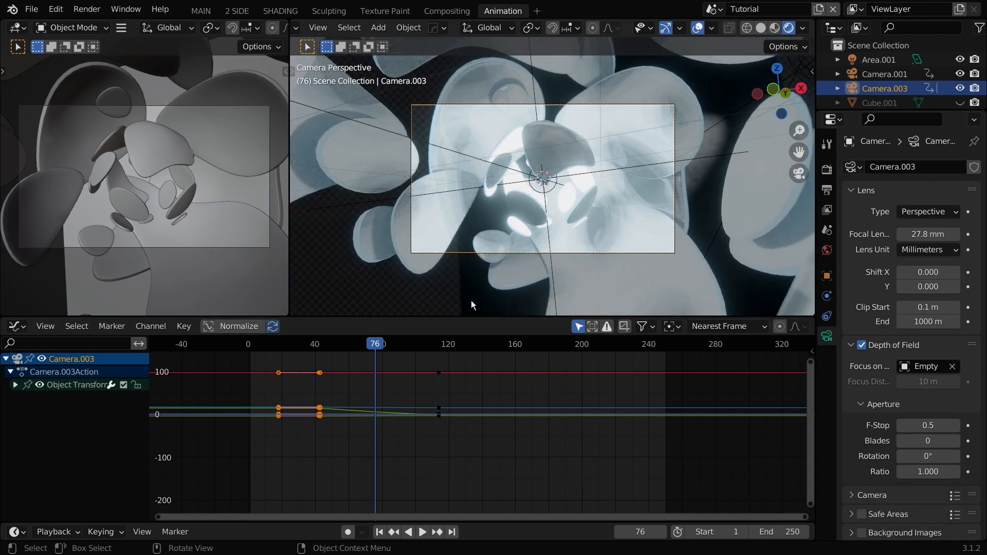
pyautogui.click(471, 302)
pyautogui.press('s')
pyautogui.click(352, 52)
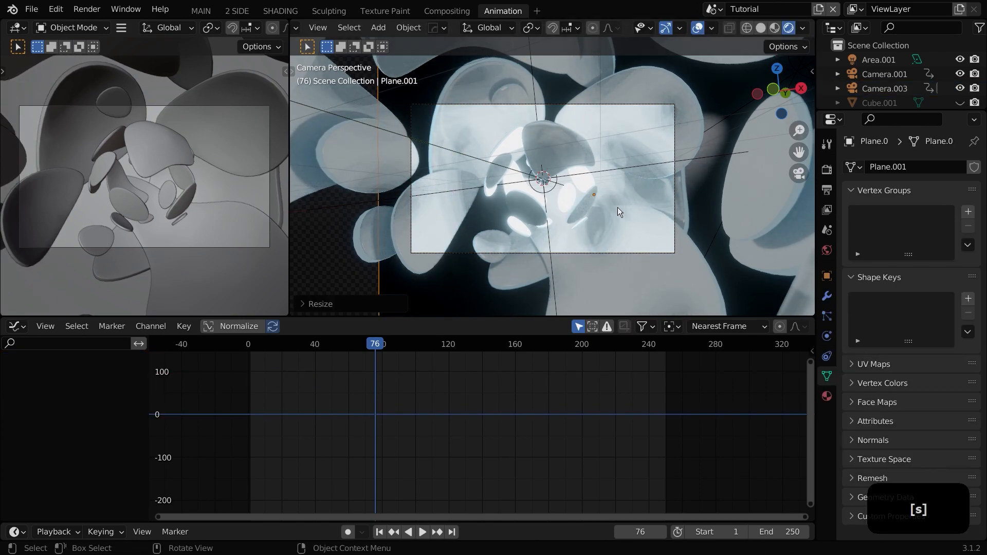
pyautogui.click(628, 253)
# Step: Collapse the depth of field settings and set the camera's passepartout in Viewport Display to 1.000
pyautogui.scroll(-2, 890, 397)
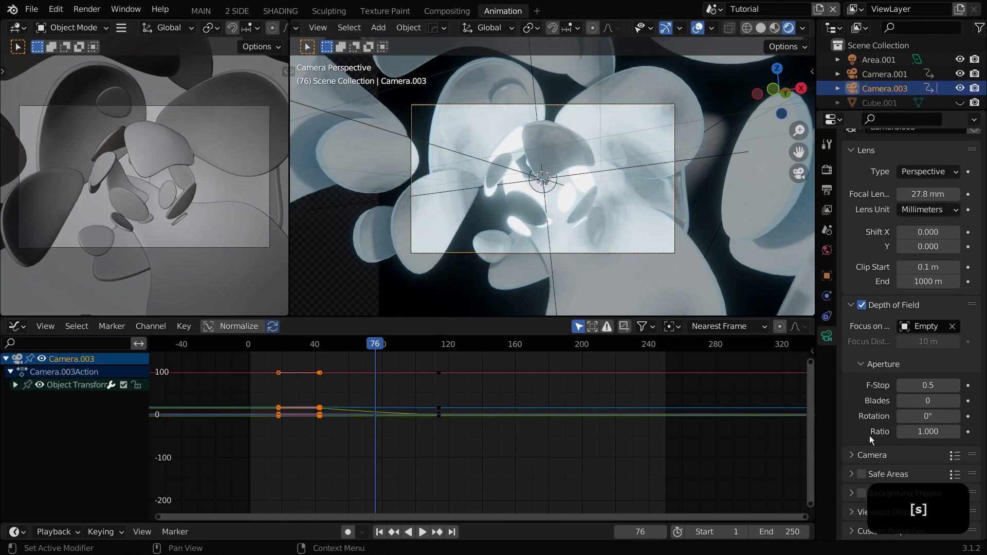
pyautogui.click(885, 305)
pyautogui.click(876, 426)
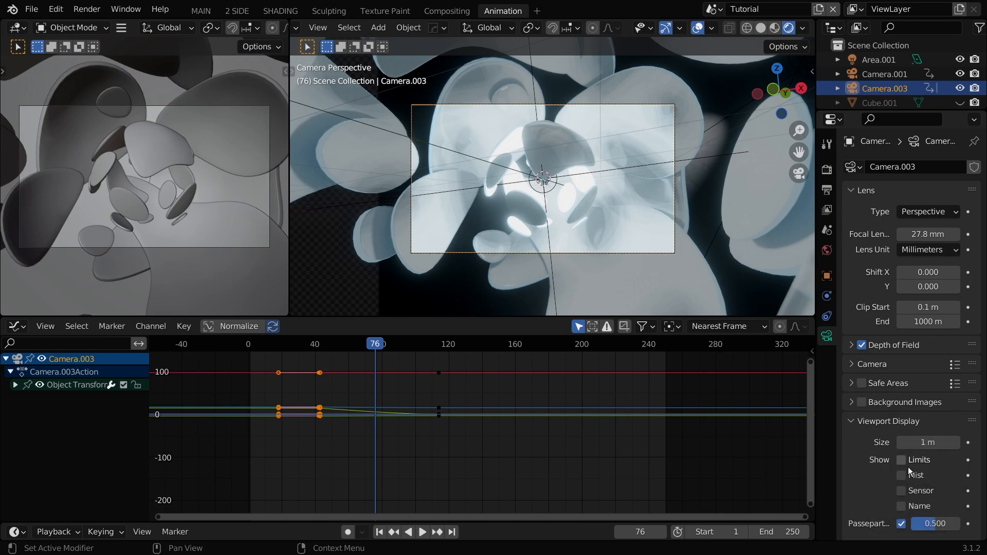
pyautogui.scroll(2, 386, 337)
# Step: Scrub and play back the animation through the new camera to review the move
pyautogui.moveTo(341, 345); pyautogui.dragTo(280, 337)
pyautogui.press('space')
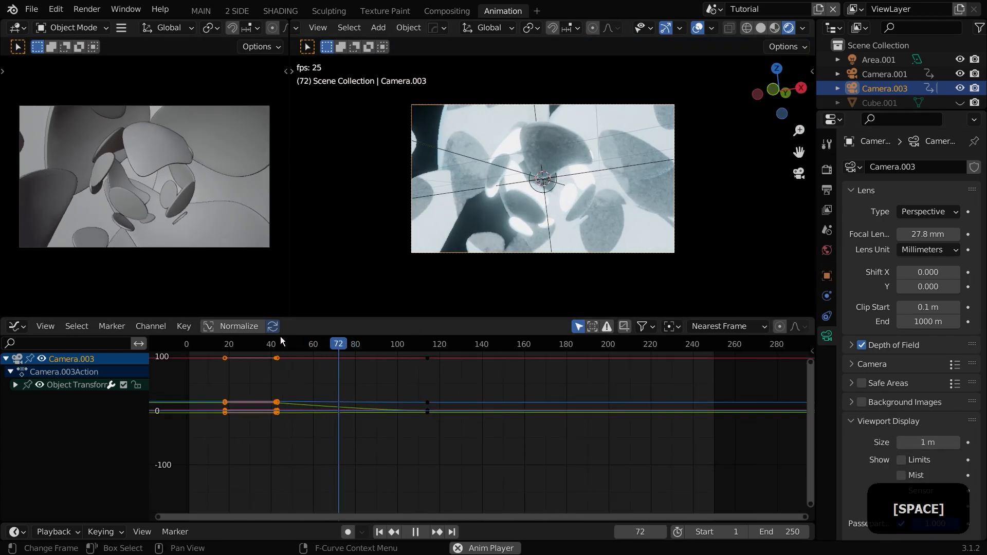
pyautogui.press('space')
pyautogui.moveTo(376, 347); pyautogui.dragTo(237, 360)
pyautogui.press('space')
pyautogui.scroll(2, 553, 235)
pyautogui.press('space')
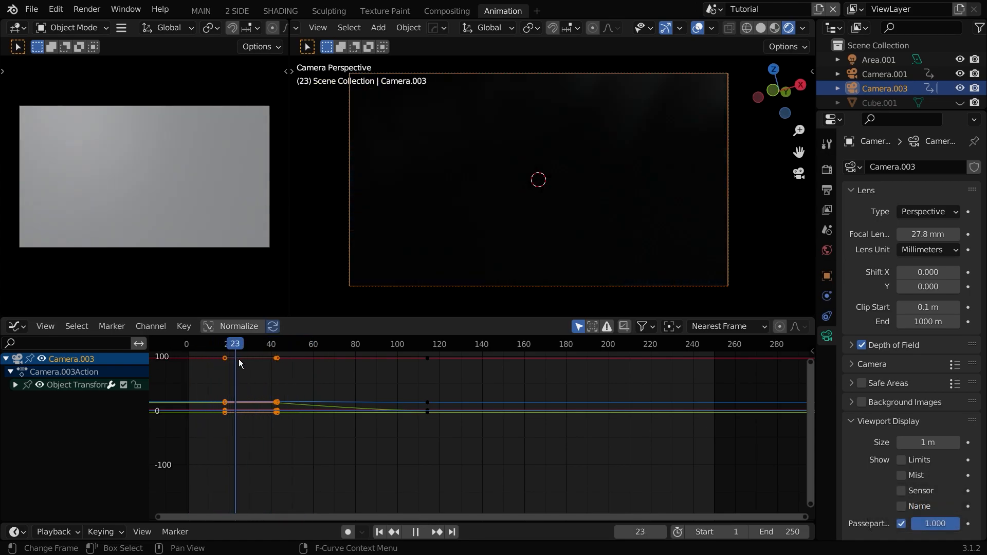
# Step: Jump to the new camera's frame 42 keyframe and add a timeline marker there
pyautogui.click(875, 103)
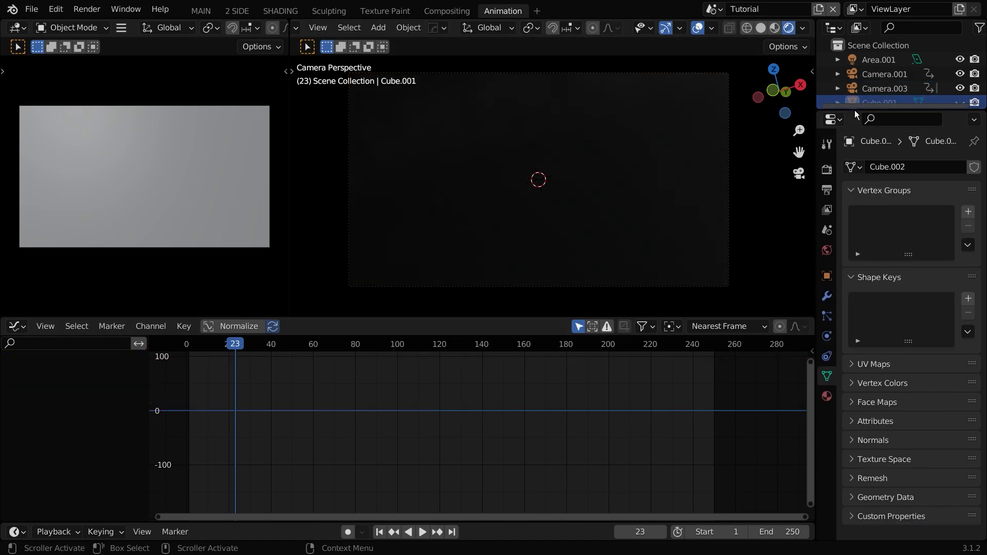
pyautogui.click(877, 88)
pyautogui.click(429, 535)
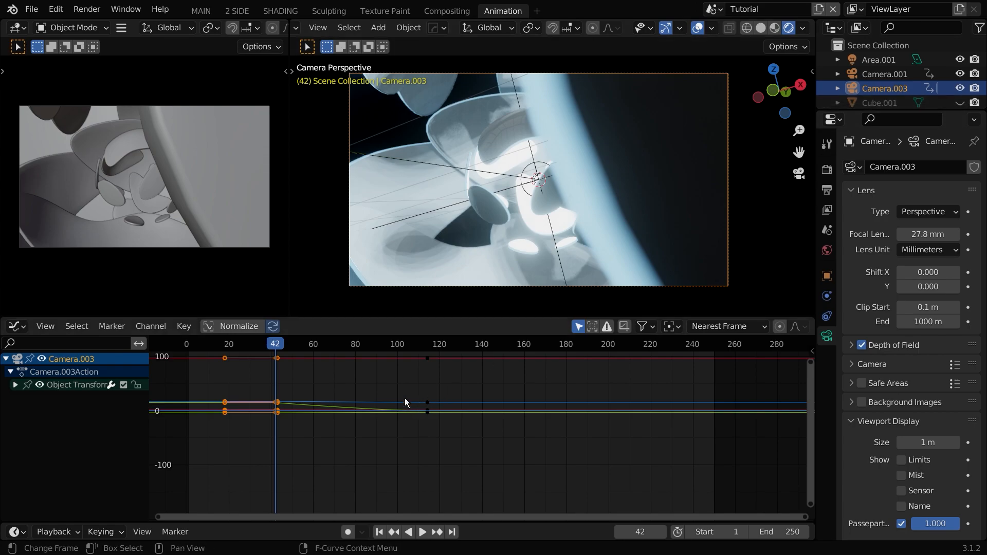
pyautogui.press('ctrl')
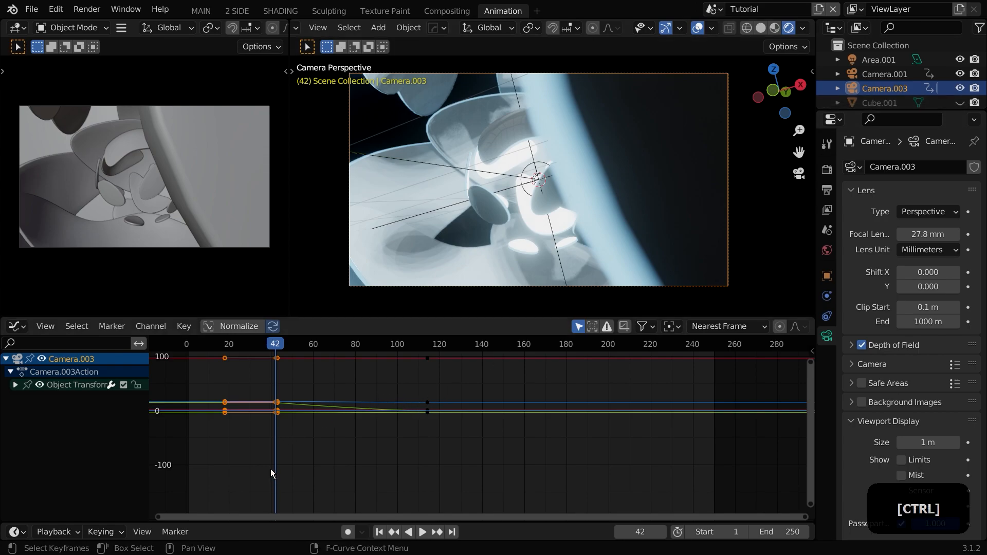
pyautogui.press('m')
pyautogui.press('ctrl')
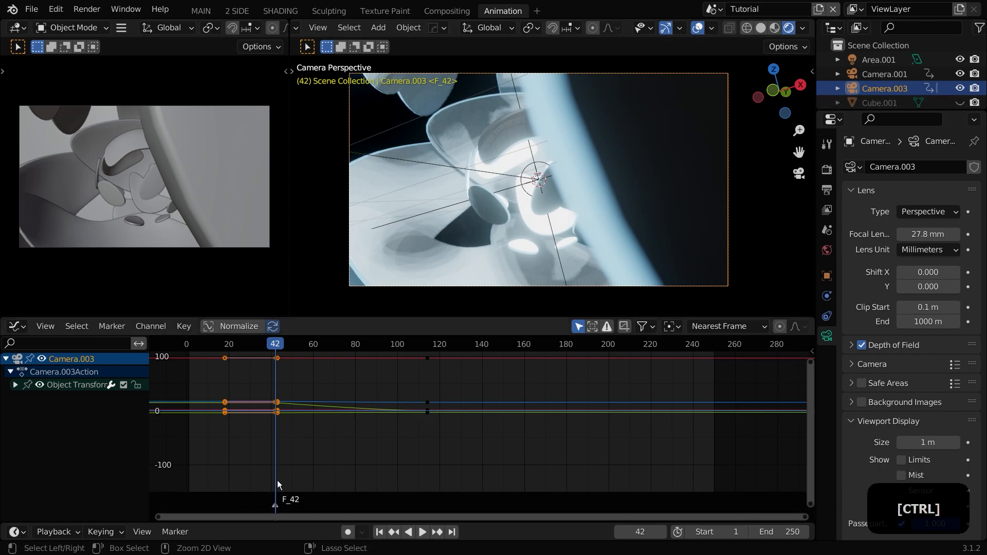
# Step: Select Cube.001, add a marker at frame 1 and bind the selected object to that marker as camera
pyautogui.click(871, 98)
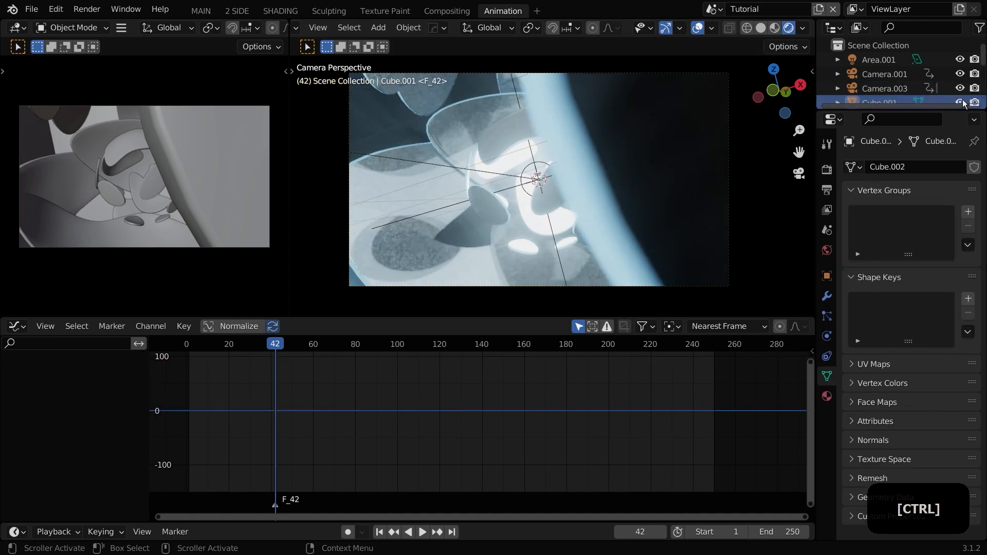
pyautogui.click(380, 532)
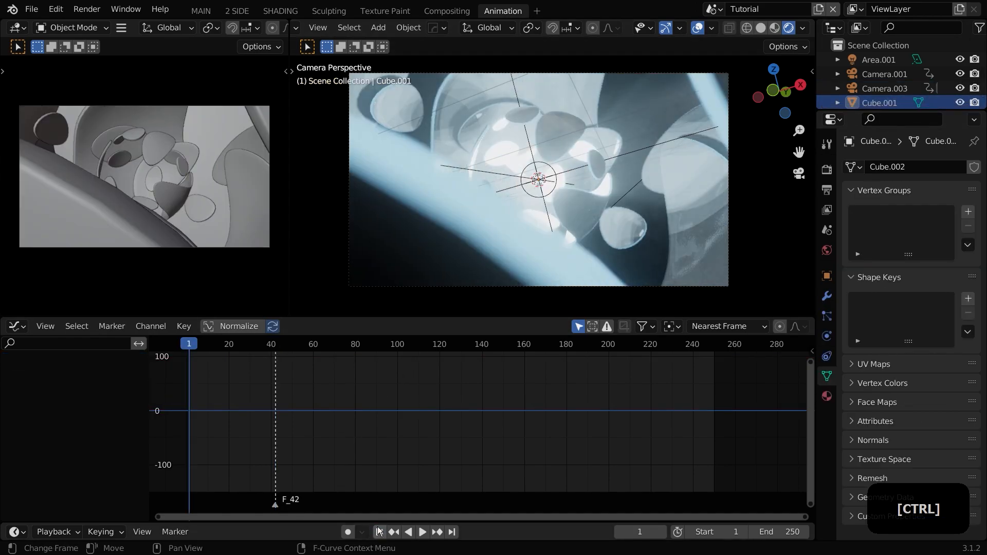
pyautogui.press('m')
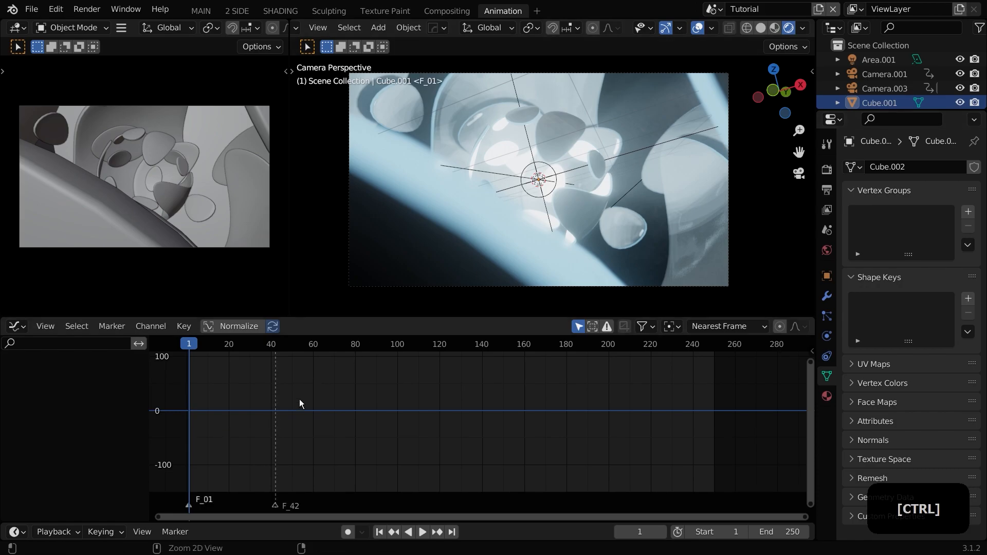
pyautogui.hotkey('ctrl', 'b')
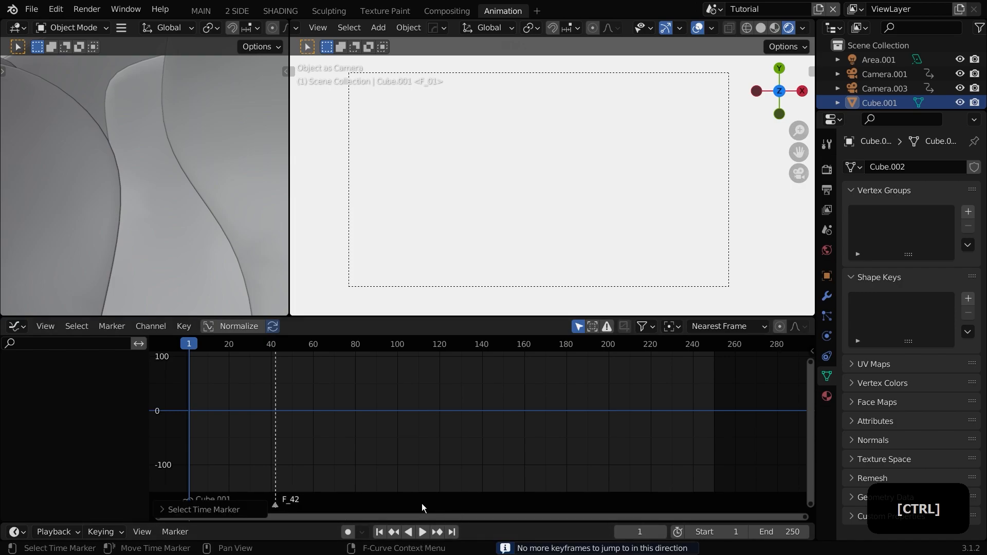
# Step: Select the new camera and bind it to the frame 42 marker
pyautogui.keyDown('shift'); pyautogui.moveTo(208, 343); pyautogui.dragTo(274, 348); pyautogui.keyUp('shift')
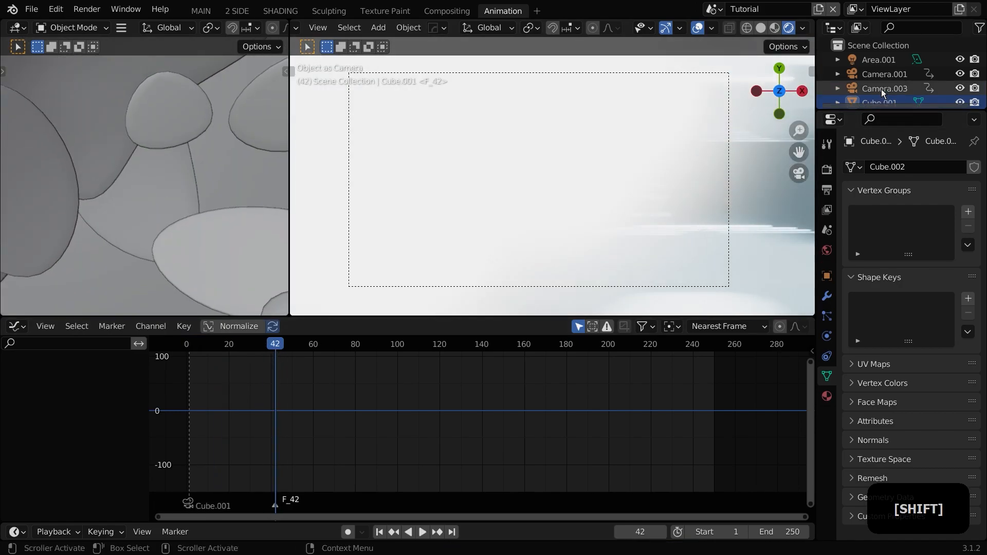
pyautogui.click(885, 88)
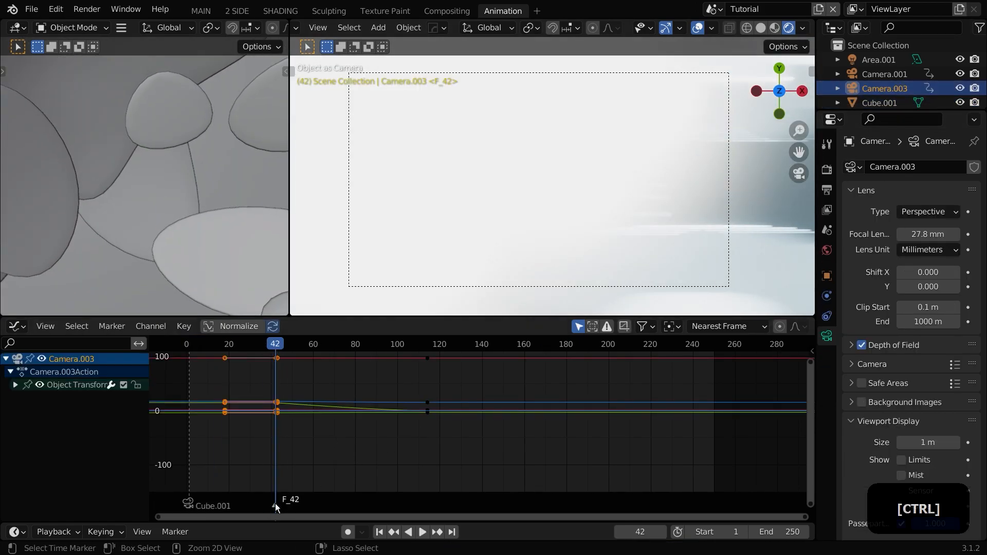
pyautogui.hotkey('ctrl', 'b')
# Step: Return to frame 1 and set the new camera as the active scene camera
pyautogui.moveTo(261, 342); pyautogui.dragTo(225, 348)
pyautogui.moveTo(482, 228); pyautogui.dragTo(463, 257, button='middle')
pyautogui.scroll(-12, 495, 229)
pyautogui.moveTo(401, 303); pyautogui.dragTo(414, 286, button='middle')
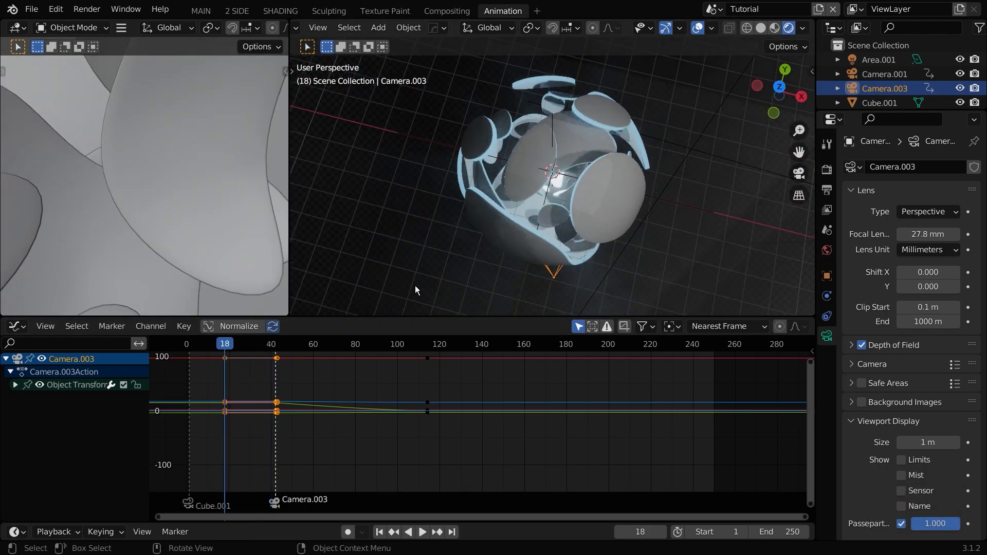
pyautogui.click(379, 532)
pyautogui.scroll(-5, 535, 212)
pyautogui.press('ctrl+KP_0')
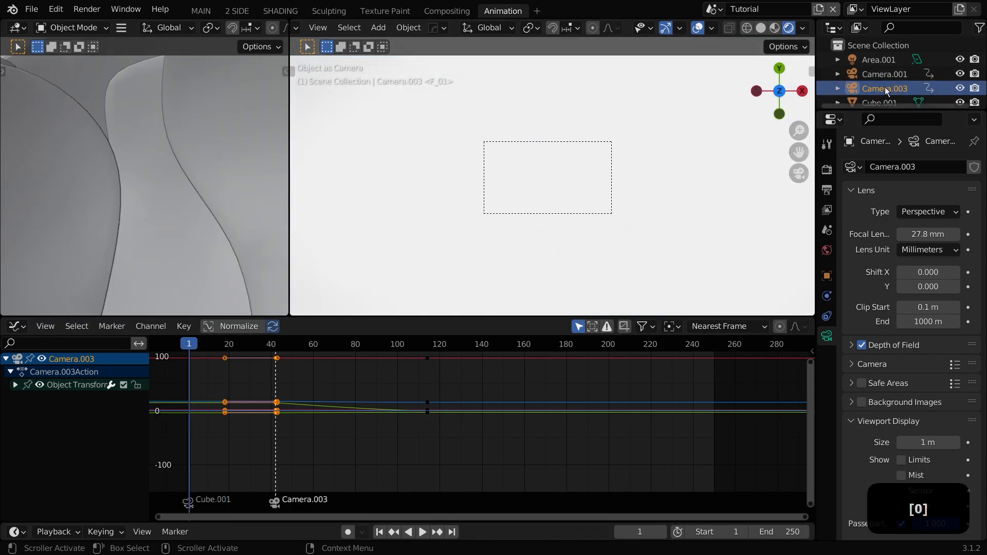
# Step: Scrub the timeline and select the frame 1 marker
pyautogui.moveTo(264, 346)
pyautogui.mouseDown()
pyautogui.moveTo(283, 347)
pyautogui.moveTo(273, 347)
pyautogui.mouseUp()
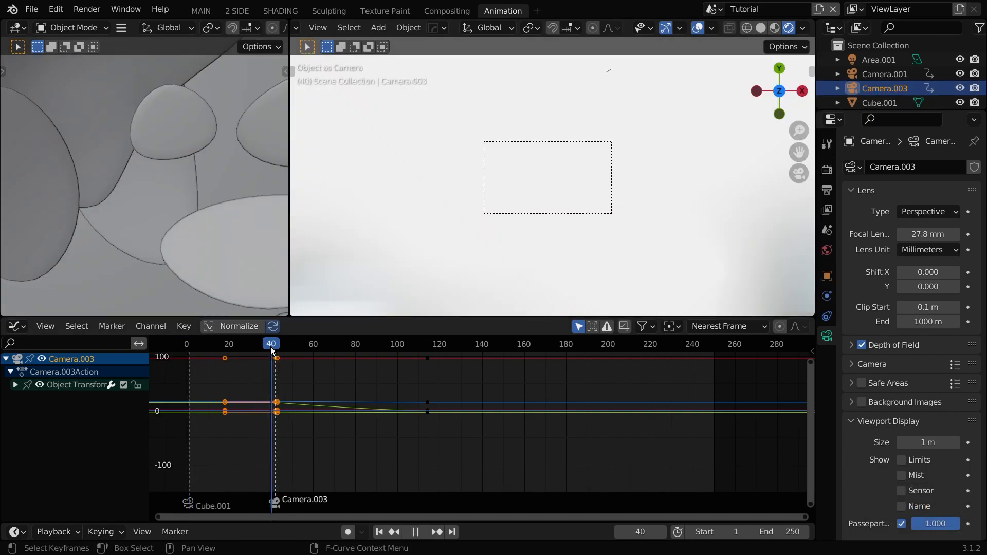
pyautogui.press('Escape')
pyautogui.click(189, 498)
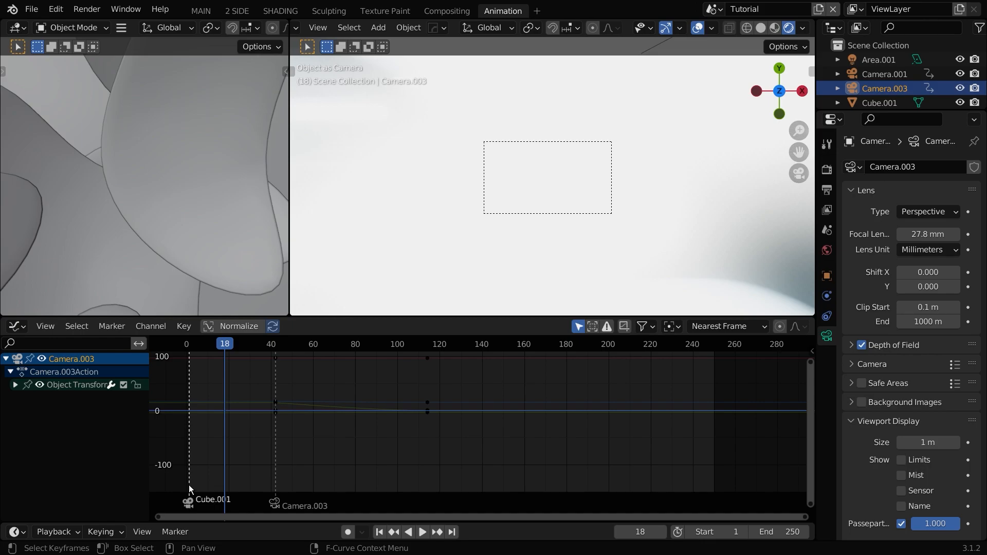
pyautogui.moveTo(199, 348); pyautogui.dragTo(189, 349)
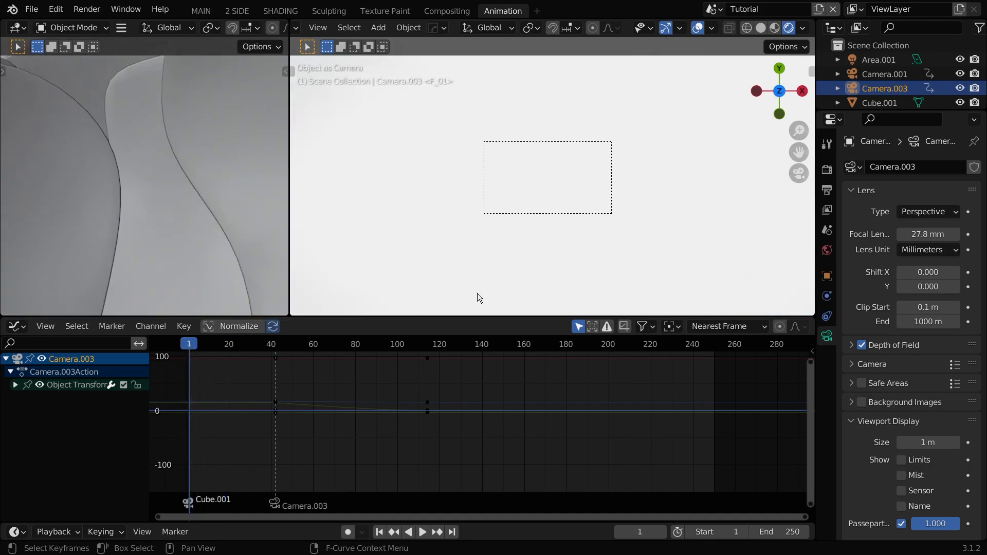
# Step: Select Camera.001 and bind it as the camera for the frame 1 marker
pyautogui.click(891, 76)
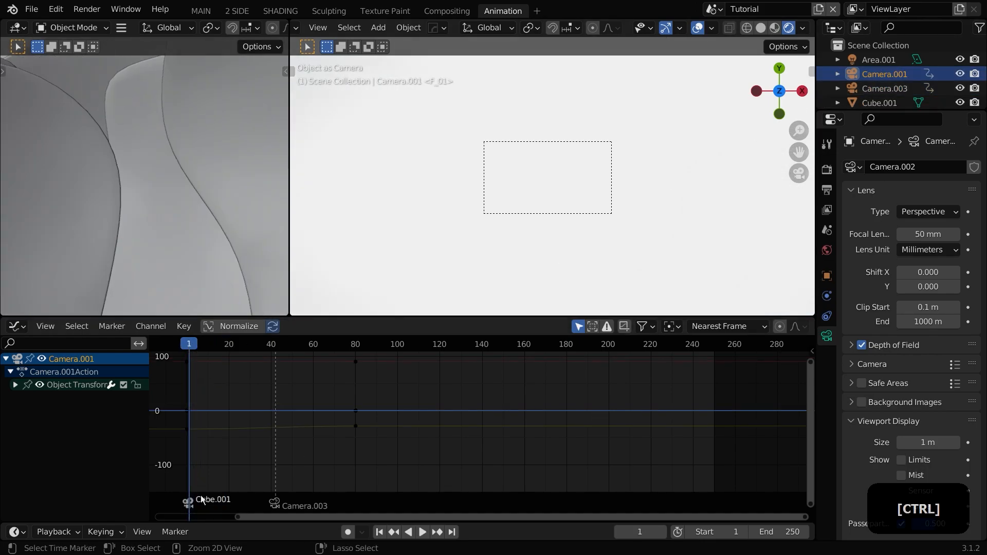
pyautogui.hotkey('ctrl', 'b')
pyautogui.scroll(7, 524, 241)
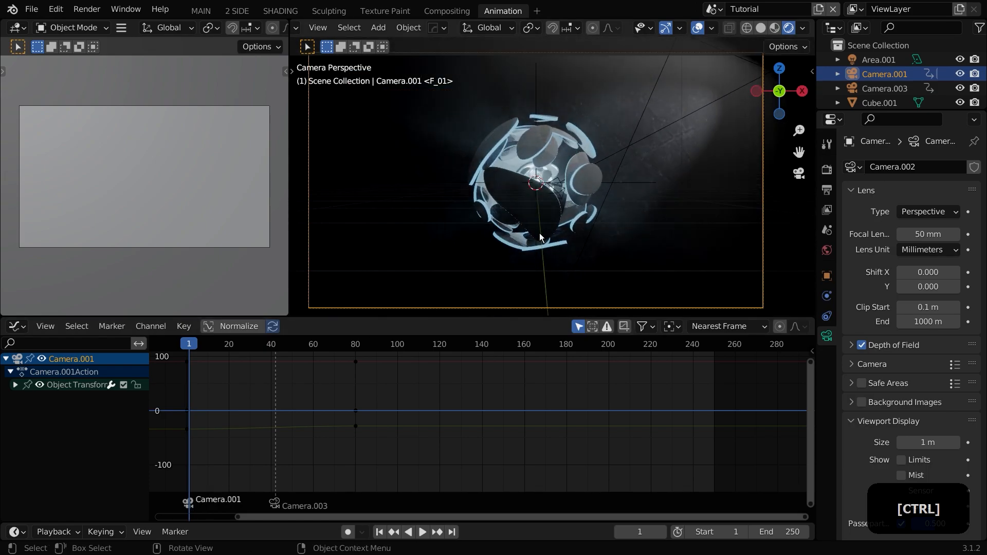
# Step: Play the animation from frame 1 to preview the camera switching between markers
pyautogui.press('space')
pyautogui.press('space')
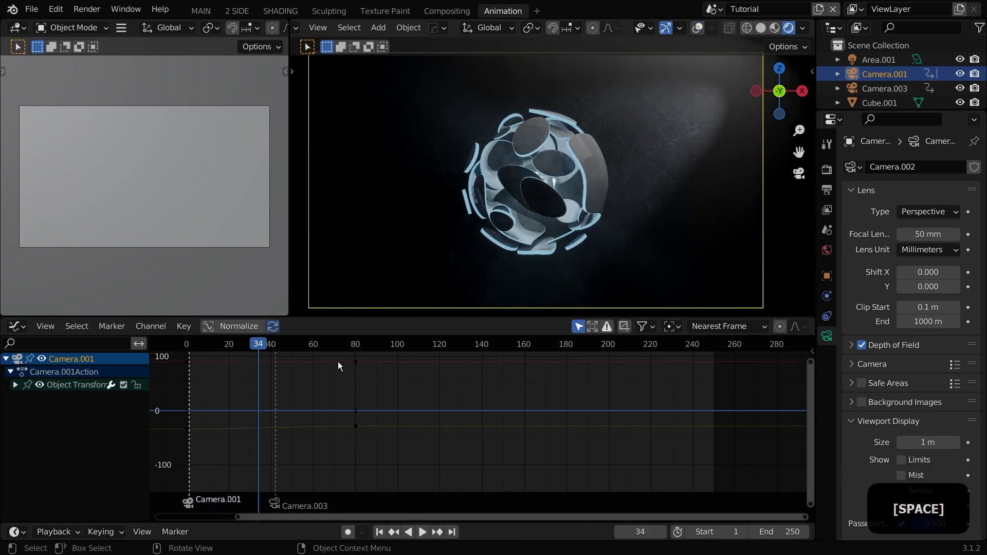
pyautogui.click(188, 345)
pyautogui.press('space')
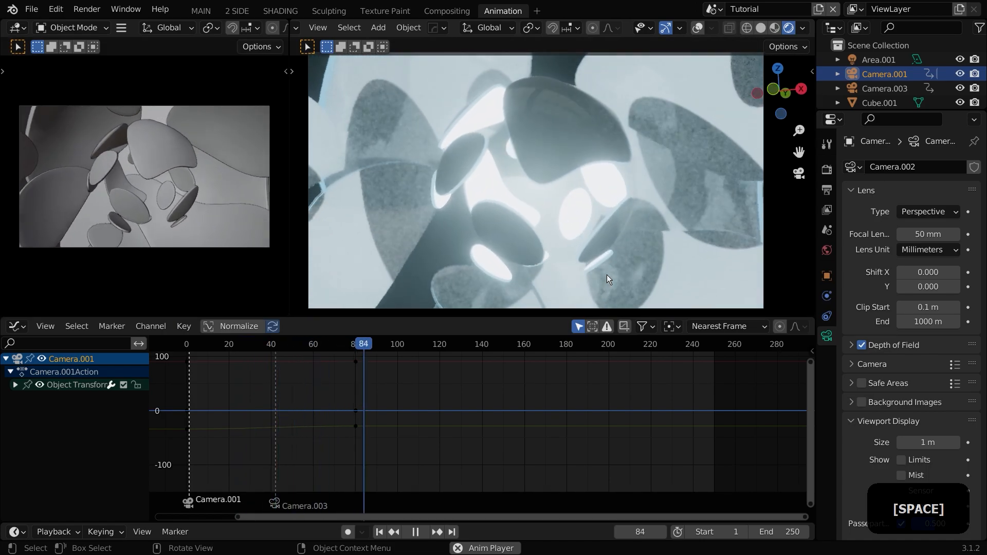
pyautogui.click(188, 344)
pyautogui.press('space')
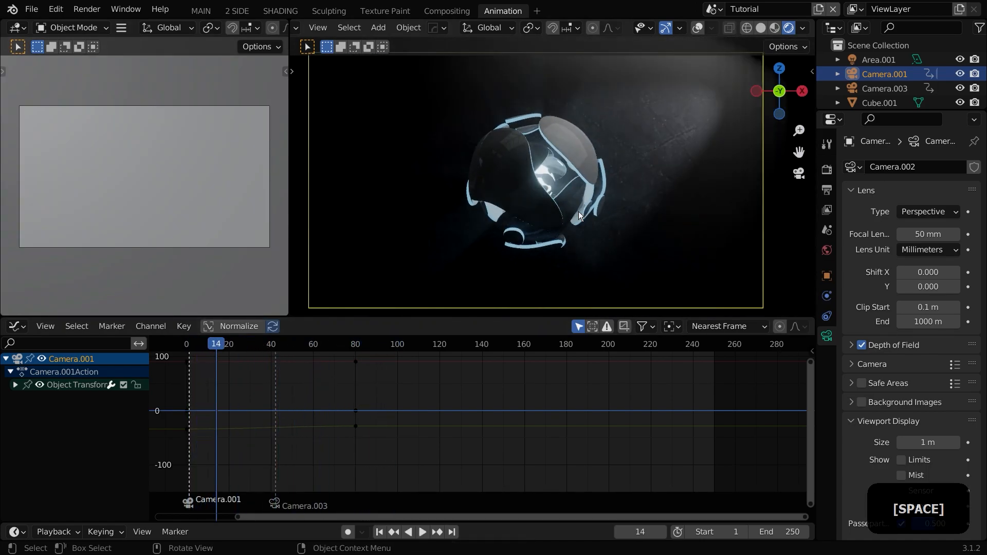
# Step: Select the volume cube and inspect its volume material's density and anisotropy settings
pyautogui.click(875, 83)
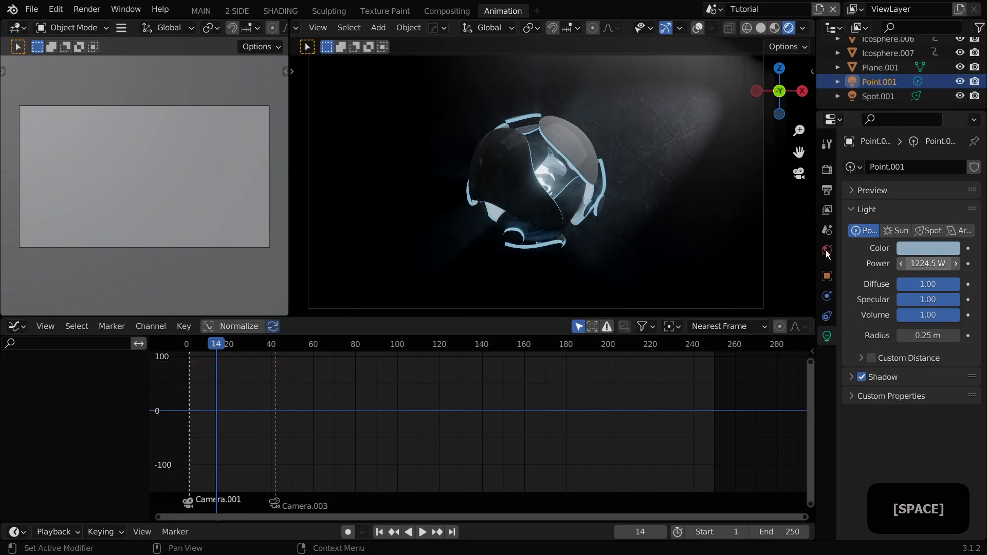
pyautogui.click(677, 248)
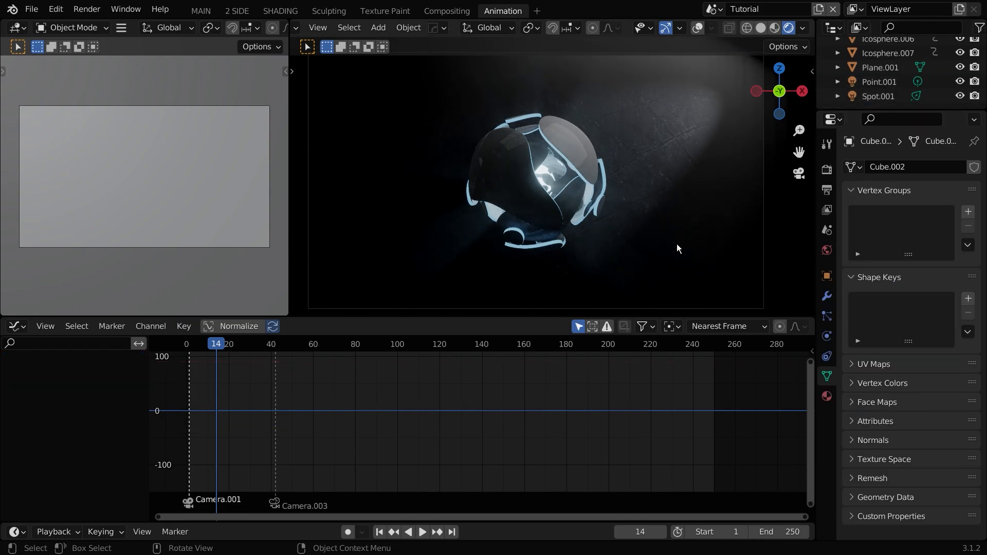
pyautogui.click(827, 396)
pyautogui.scroll(-3, 849, 369)
pyautogui.click(872, 307)
pyautogui.scroll(-1, 890, 378)
pyautogui.moveTo(928, 367)
pyautogui.keyDown('shift'); pyautogui.mouseDown()
pyautogui.moveTo(939, 367)
pyautogui.moveTo(927, 367)
pyautogui.mouseUp(); pyautogui.keyUp('shift')
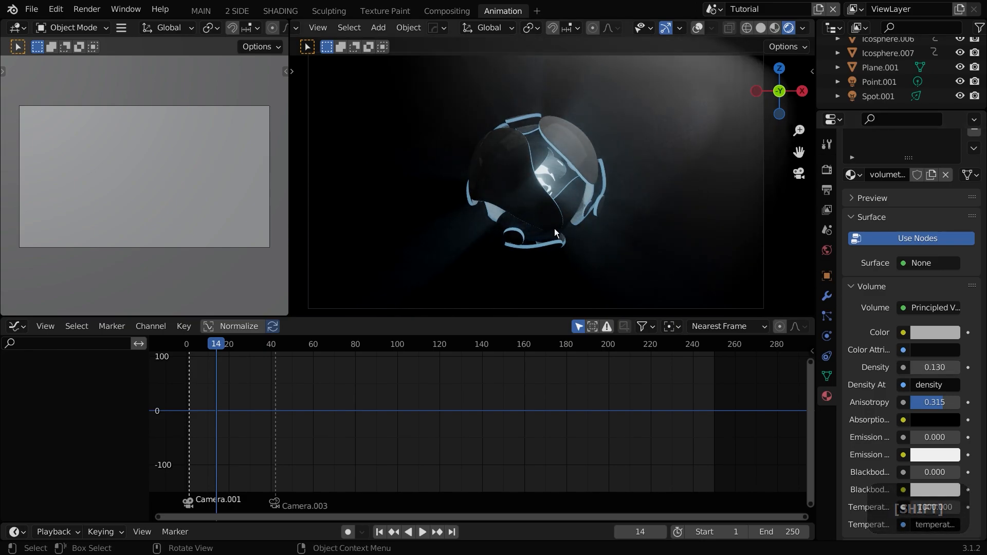
pyautogui.press('space')
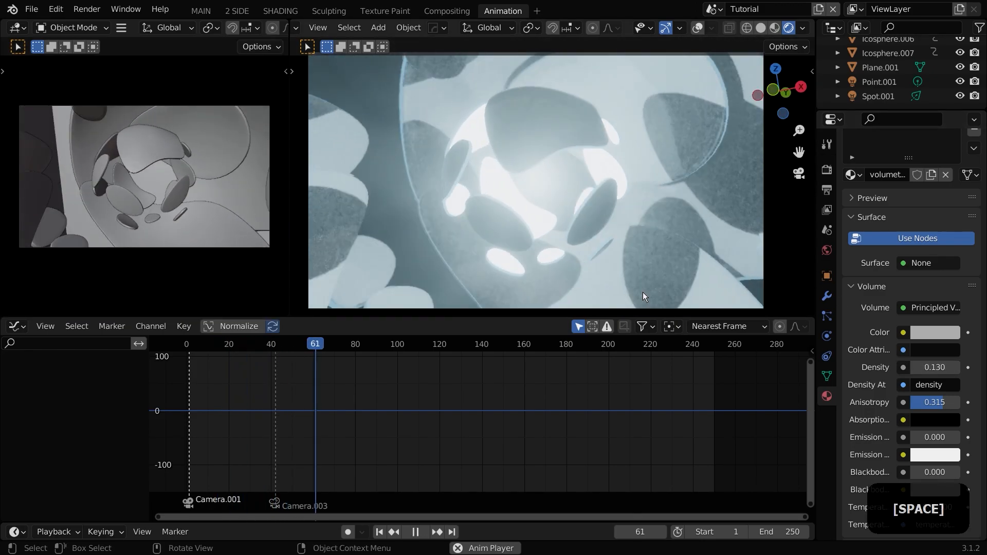
pyautogui.press('space')
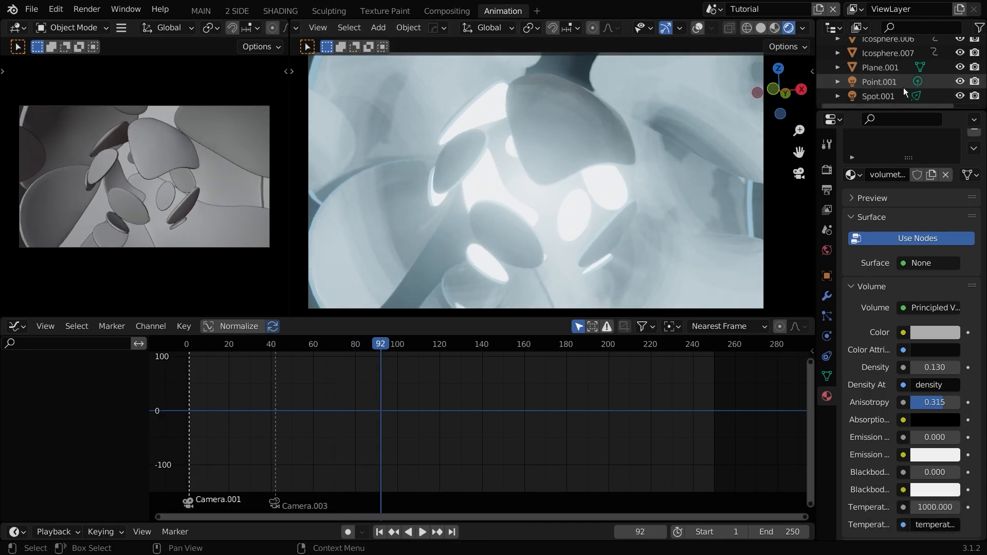
pyautogui.click(960, 82)
pyautogui.click(960, 82)
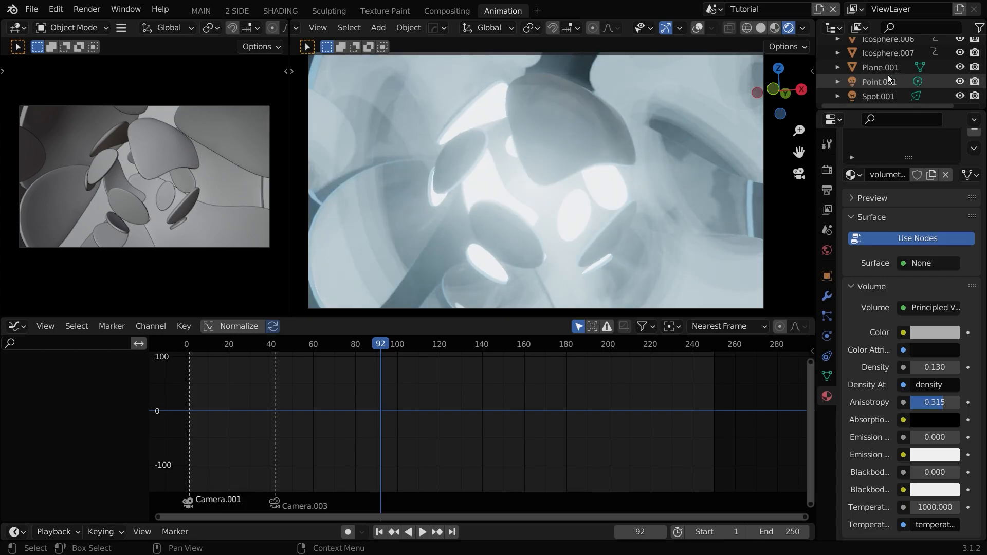
# Step: Select the point light and keyframe its power of 1224.5 W at frame 41
pyautogui.click(884, 81)
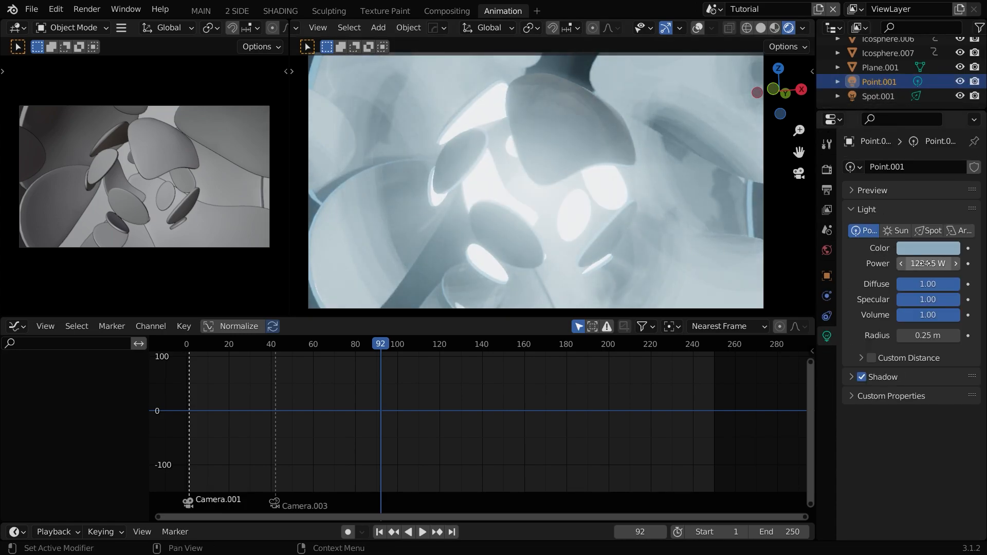
pyautogui.press('g')
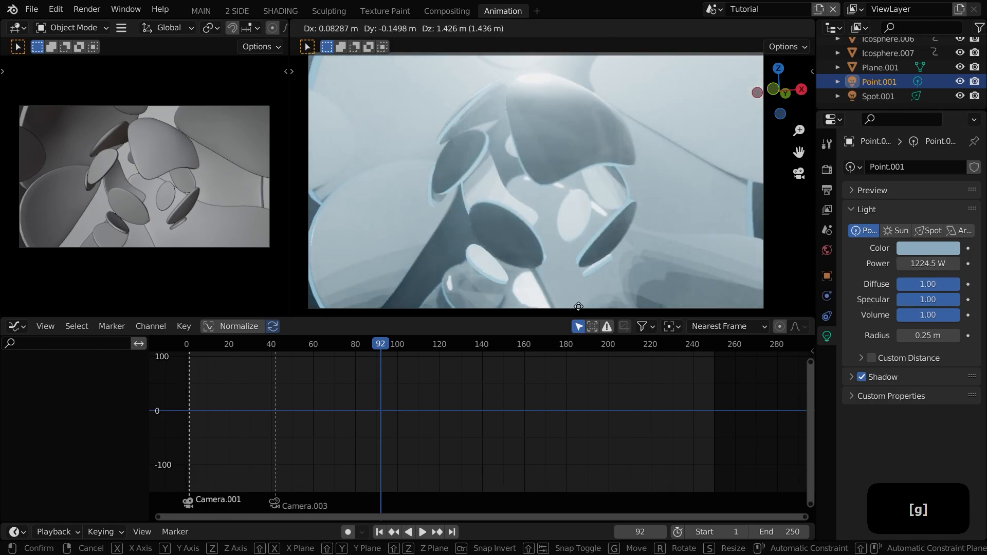
pyautogui.click(433, 324)
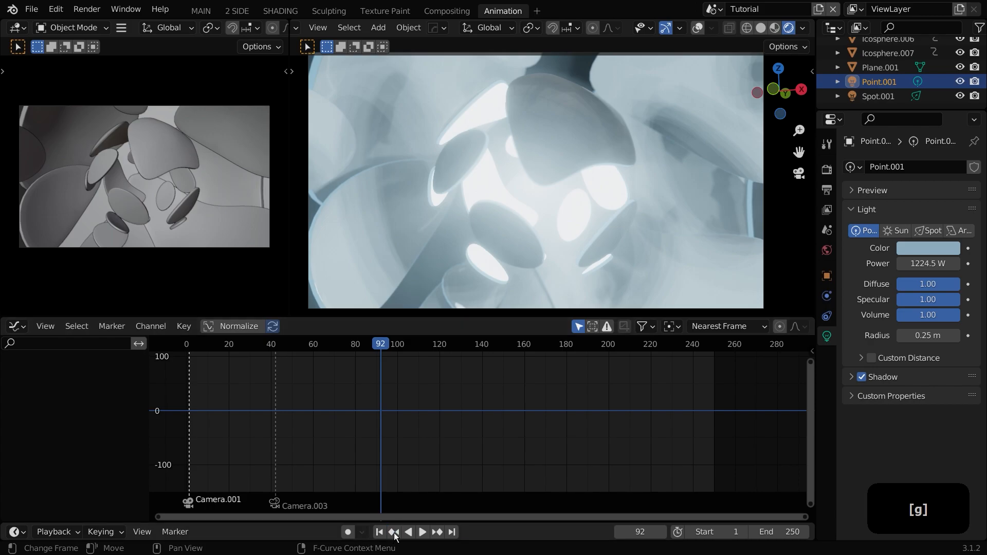
pyautogui.click(274, 345)
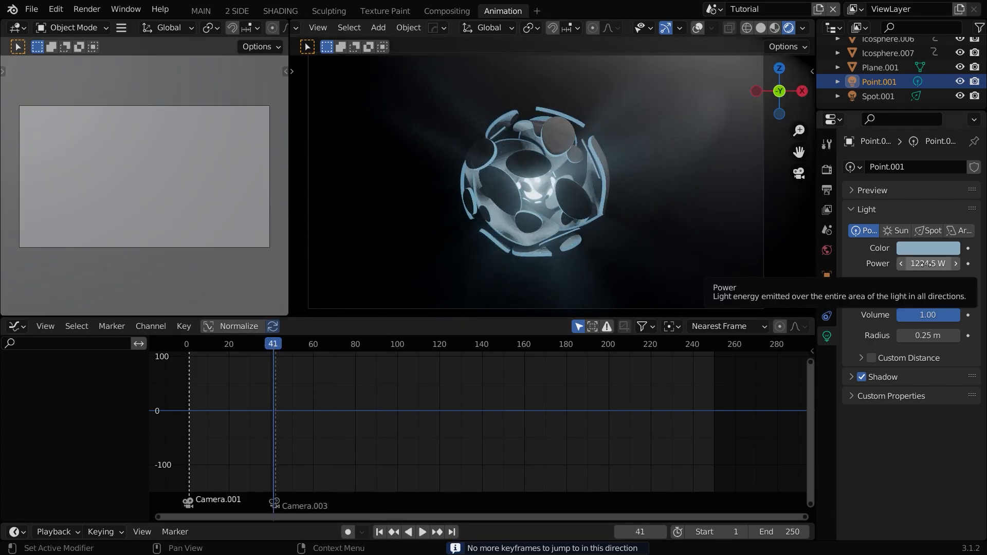
pyautogui.press('i')
# Step: At frame 42, lower the point light's power to about 224.2 W and keyframe it
pyautogui.click(275, 346)
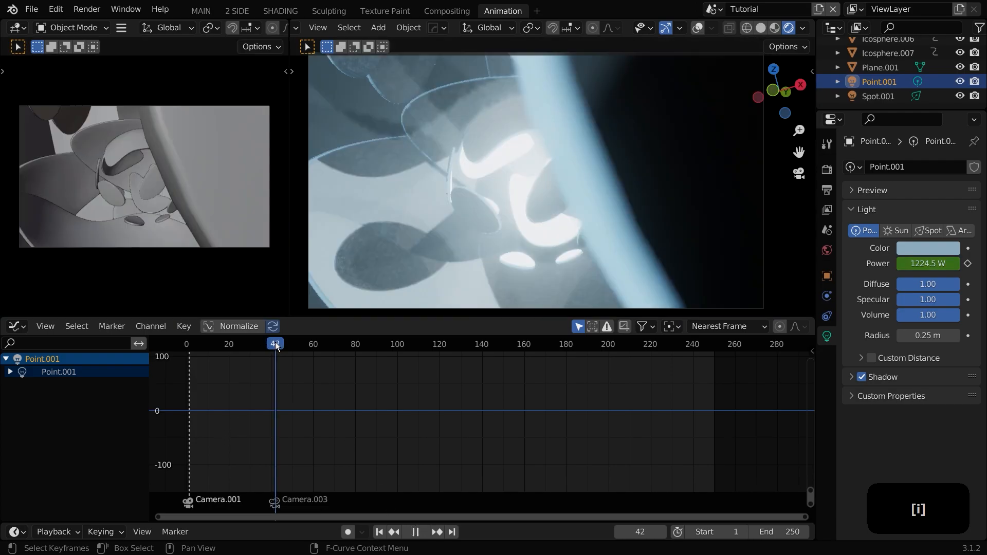
pyautogui.moveTo(939, 265); pyautogui.dragTo(888, 264)
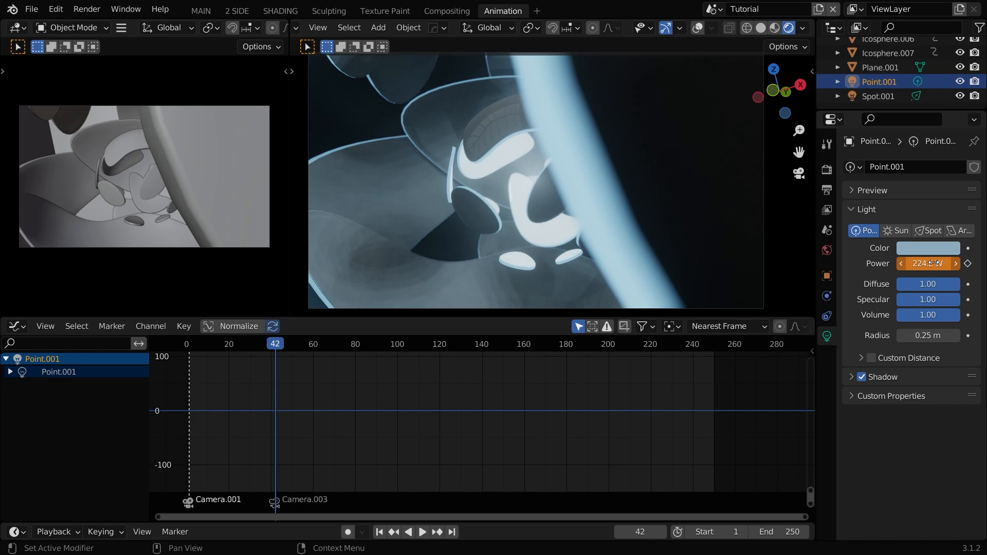
pyautogui.press('i')
# Step: Play the animation and scrub the playhead to frame 46
pyautogui.press('space')
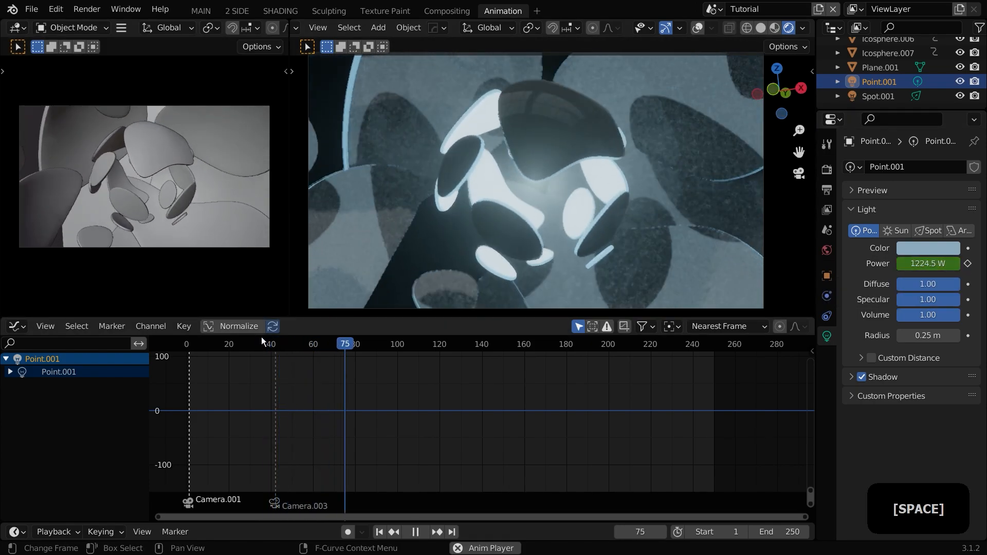
pyautogui.press('space')
pyautogui.click(267, 345)
pyautogui.moveTo(266, 348); pyautogui.dragTo(285, 347)
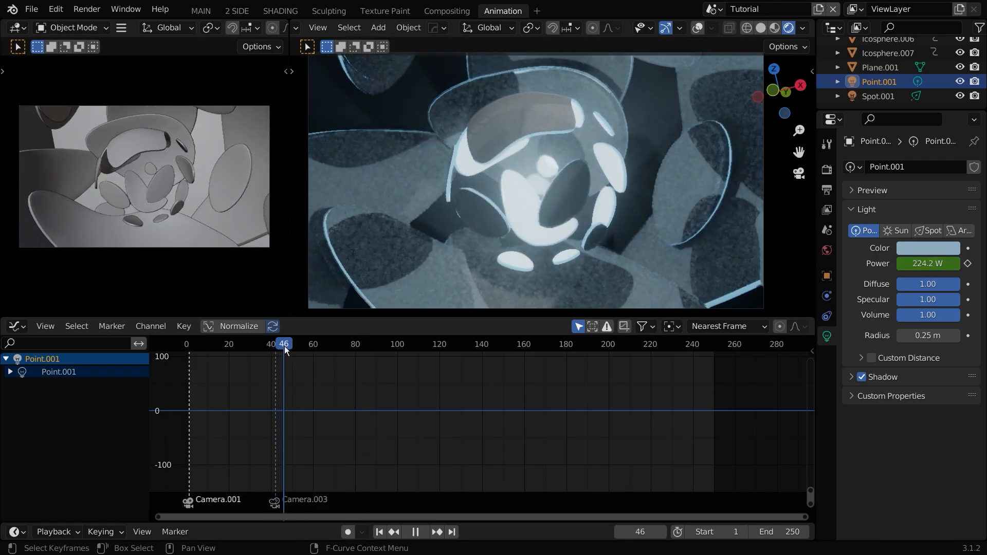
# Step: Add a UV sphere at the centre of the shells and scale it down to about 0.42
pyautogui.scroll(5, 520, 197)
pyautogui.hotkey('shift', 'a')
pyautogui.moveTo(499, 34)
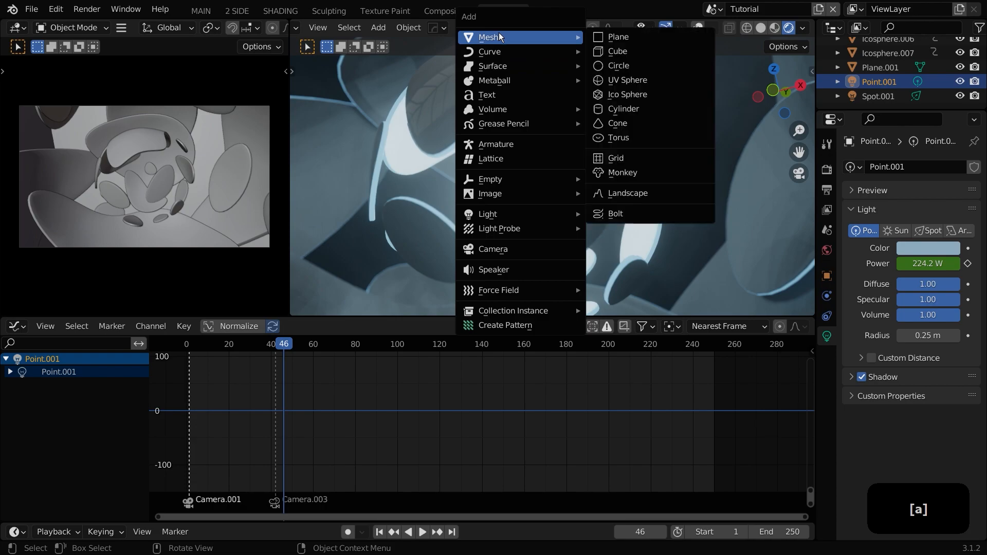
pyautogui.click(626, 79)
pyautogui.press('s')
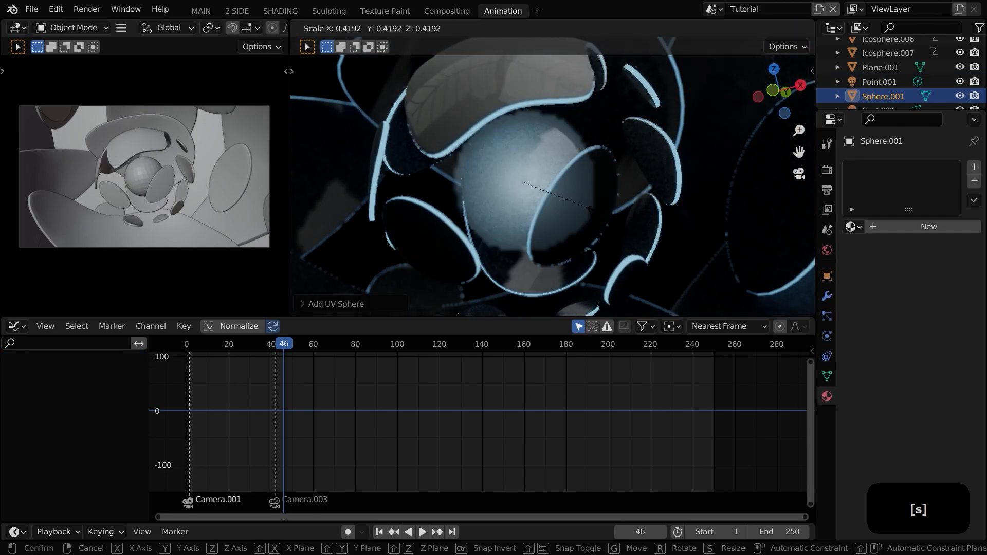
pyautogui.rightClick(514, 172)
pyautogui.rightClick(514, 172)
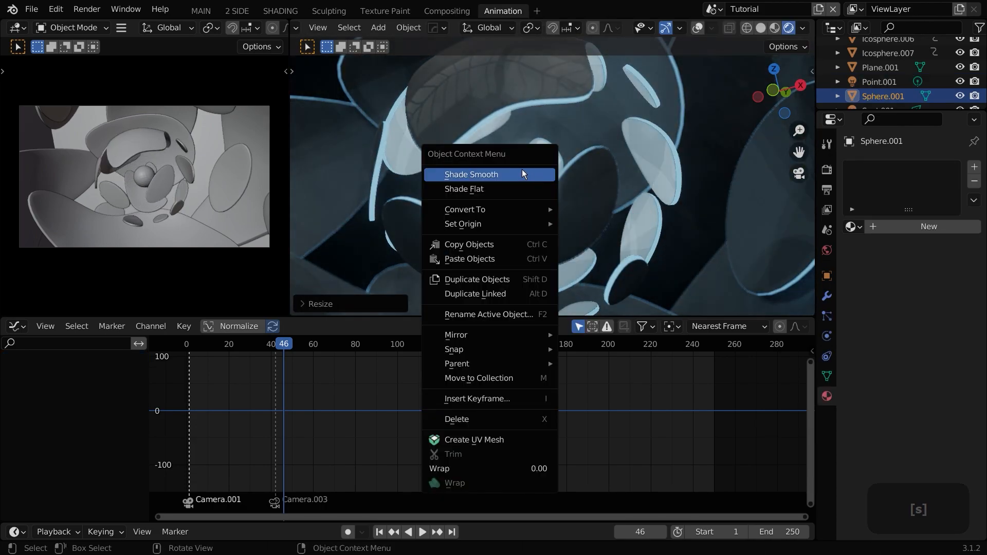
# Step: Create a new material on the sphere and name it emisssion
pyautogui.click(904, 227)
pyautogui.doubleClick(887, 226)
pyautogui.write('emisssion')
pyautogui.press('Return')
# Step: Change the sphere material's surface shader to Emission
pyautogui.click(935, 374)
pyautogui.press('e')
pyautogui.click(374, 188)
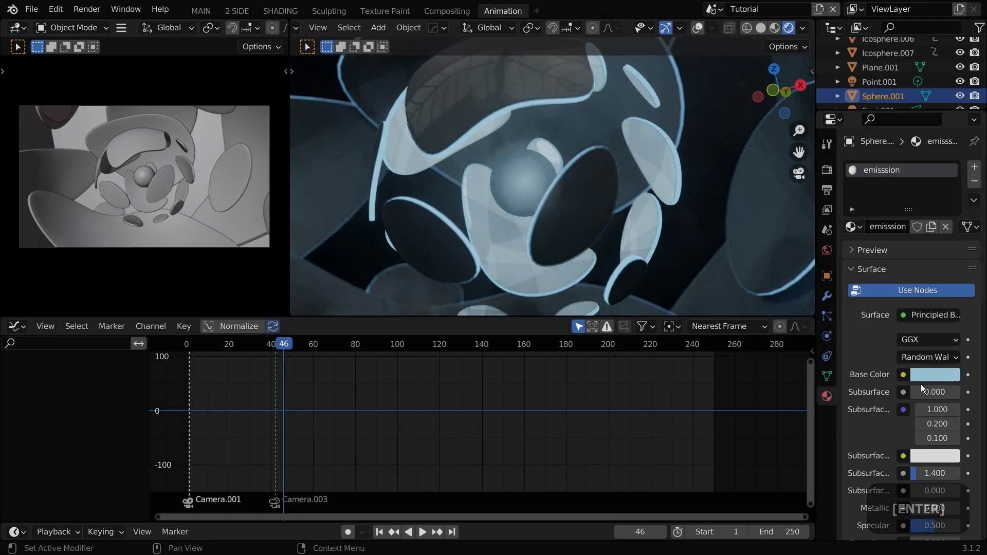
pyautogui.click(929, 314)
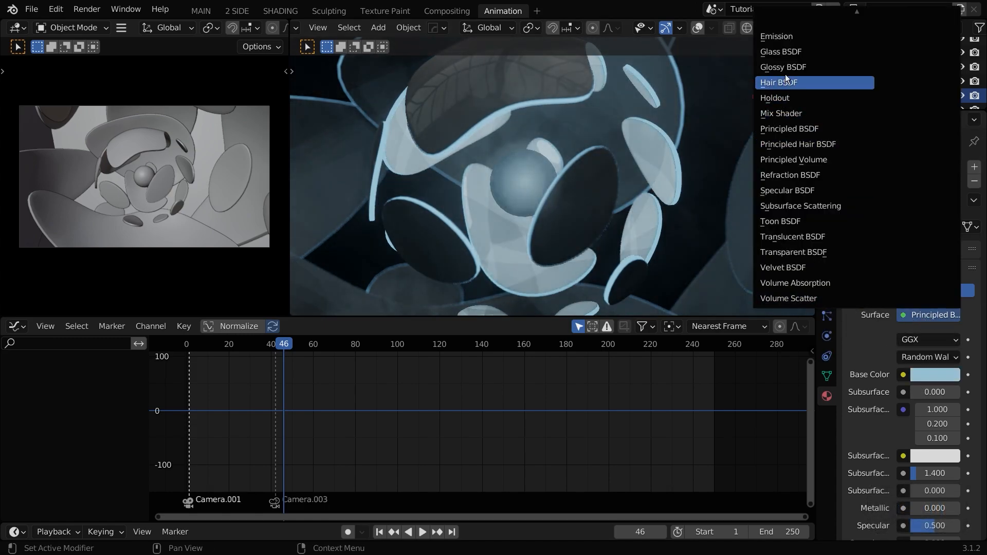
pyautogui.click(794, 36)
# Step: Set the emission color to a cyan blue (H 0.561, S 0.862, V 0.515) and strength to 321.7
pyautogui.click(942, 341)
pyautogui.click(944, 276)
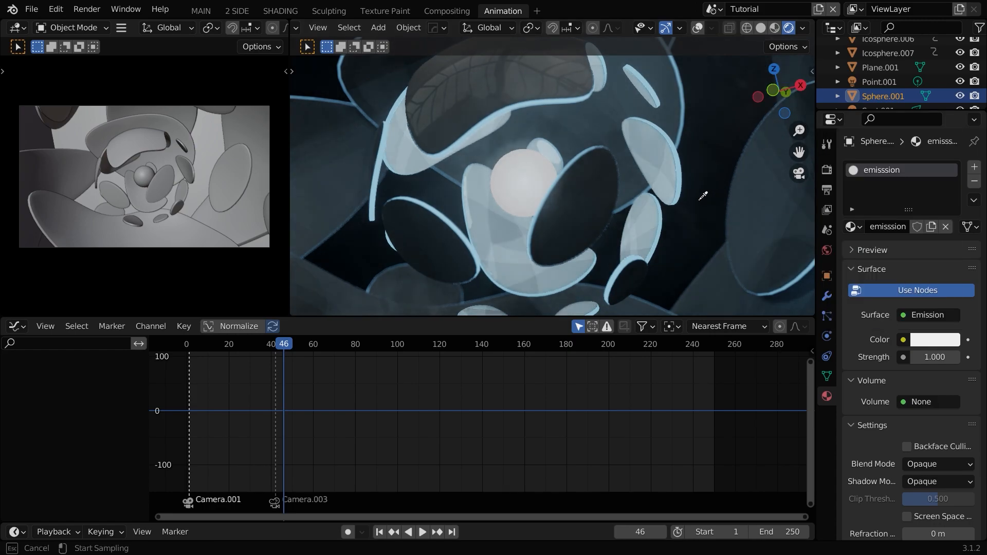
pyautogui.click(797, 279)
pyautogui.click(928, 339)
pyautogui.moveTo(893, 150); pyautogui.dragTo(898, 134)
pyautogui.moveTo(941, 358); pyautogui.dragTo(977, 358)
pyautogui.click(919, 337)
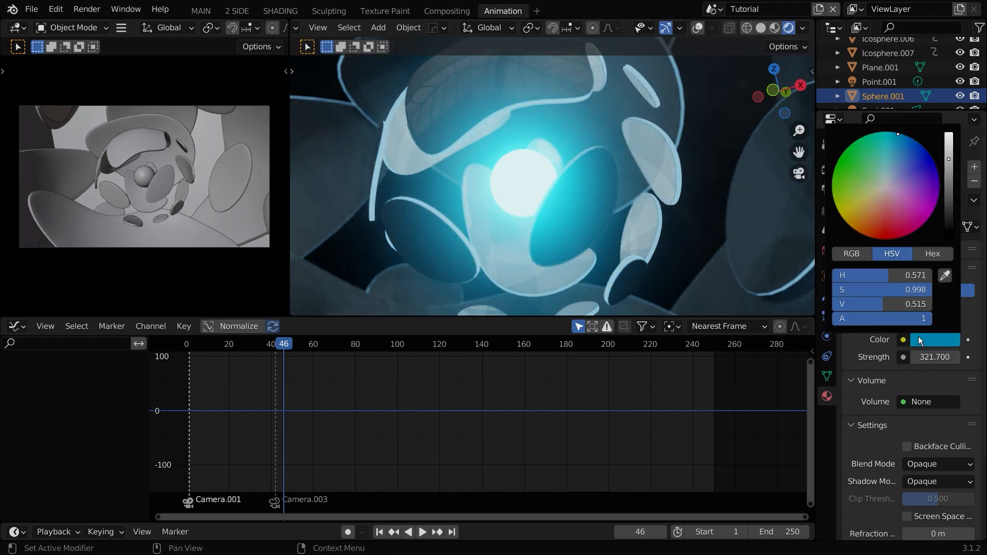
pyautogui.moveTo(900, 143); pyautogui.dragTo(887, 152)
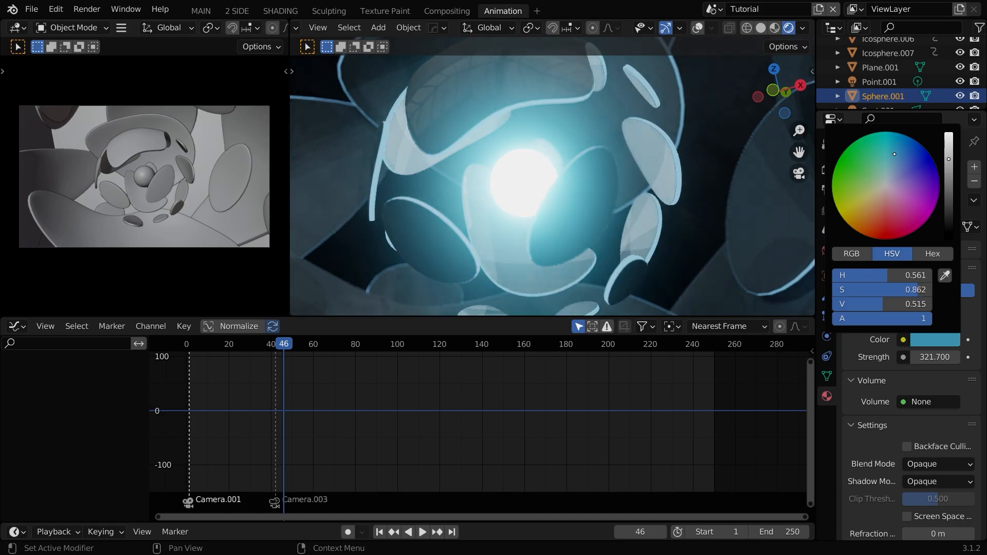
# Step: Scale the emissive sphere down by a factor of about 0.51
pyautogui.press('s')
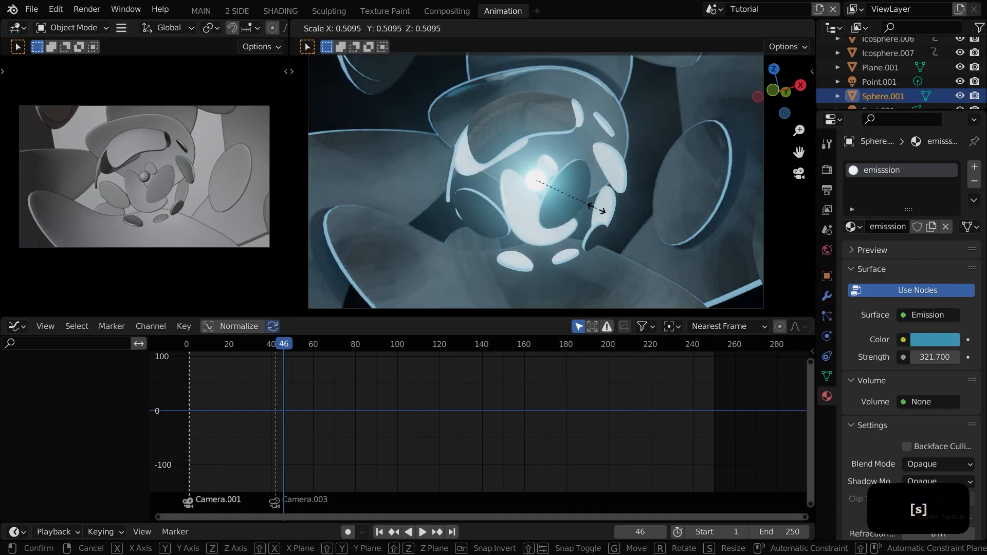
pyautogui.click(596, 226)
pyautogui.scroll(2, 503, 230)
pyautogui.press('g')
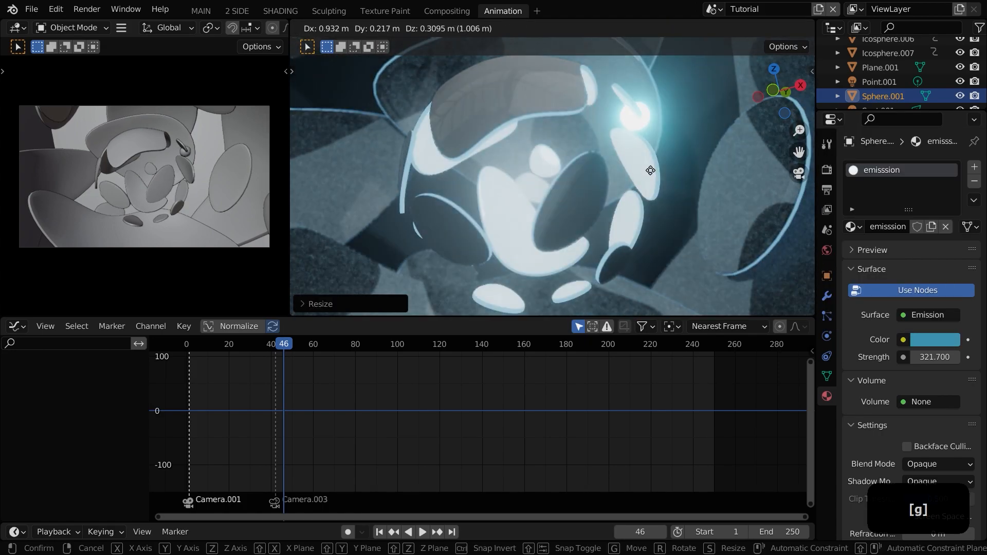
pyautogui.rightClick(642, 165)
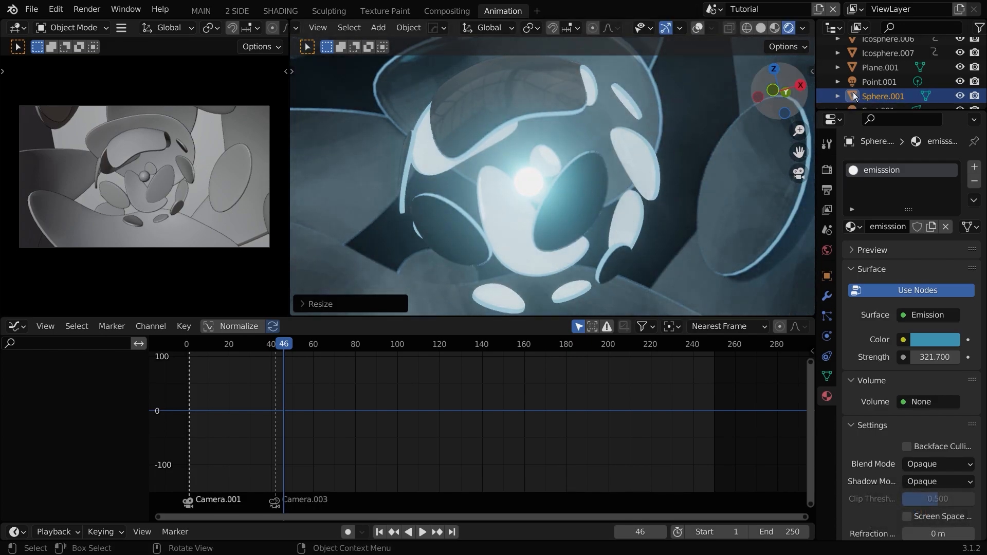
# Step: Select the point light and turn on viewport overlays to locate it
pyautogui.click(877, 82)
pyautogui.press('g')
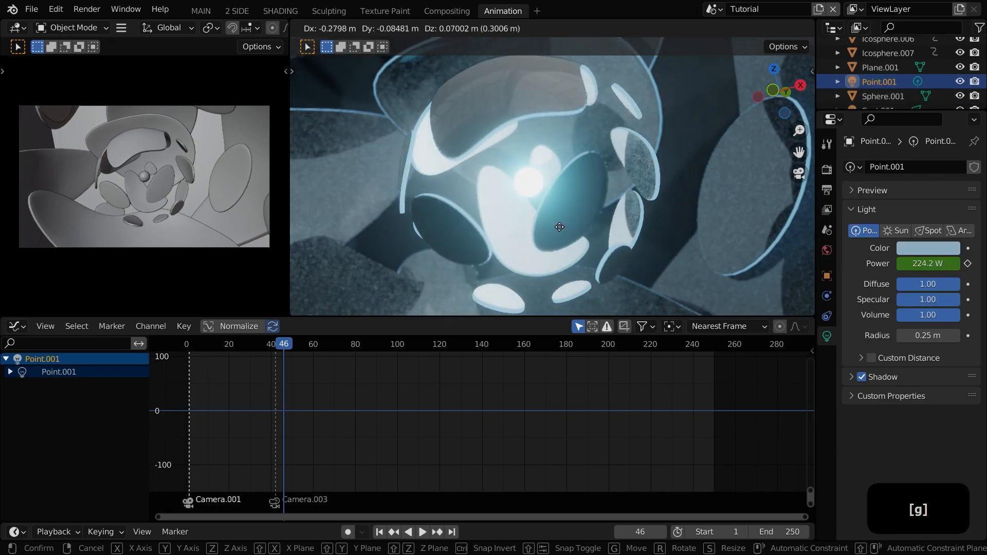
pyautogui.rightClick(629, 218)
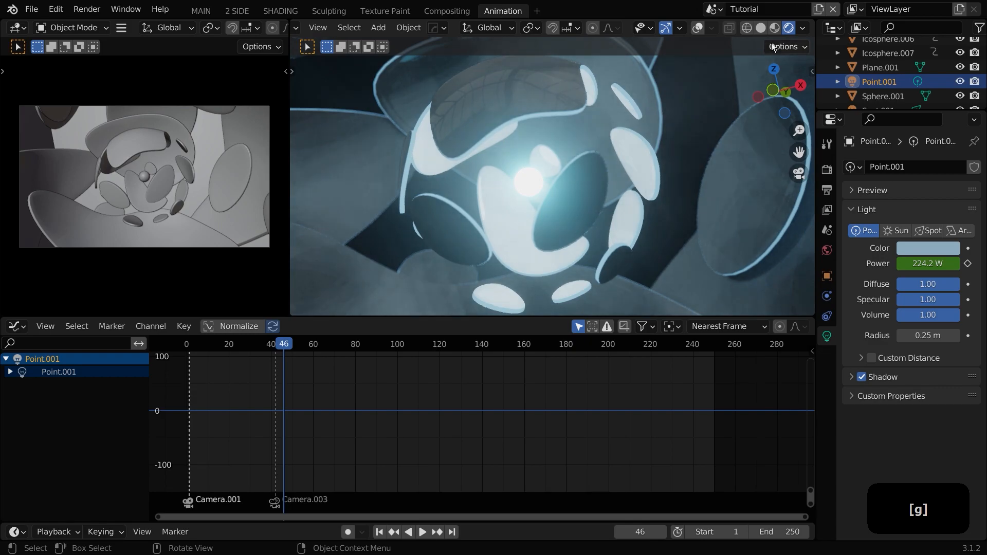
pyautogui.click(699, 28)
pyautogui.press('g')
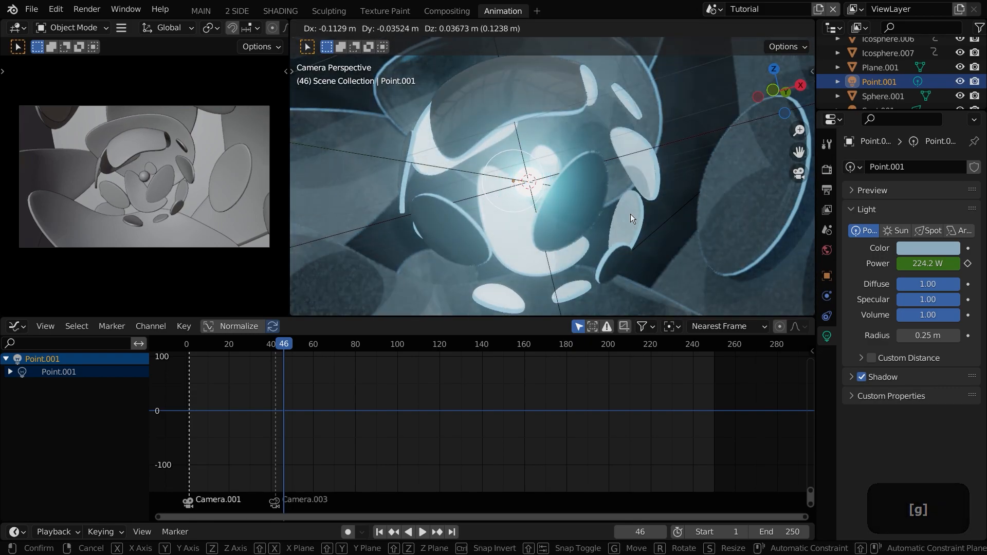
pyautogui.rightClick(631, 213)
# Step: Play the animation from around frame 40 to preview the light flash and glowing core
pyautogui.click(257, 345)
pyautogui.press('space')
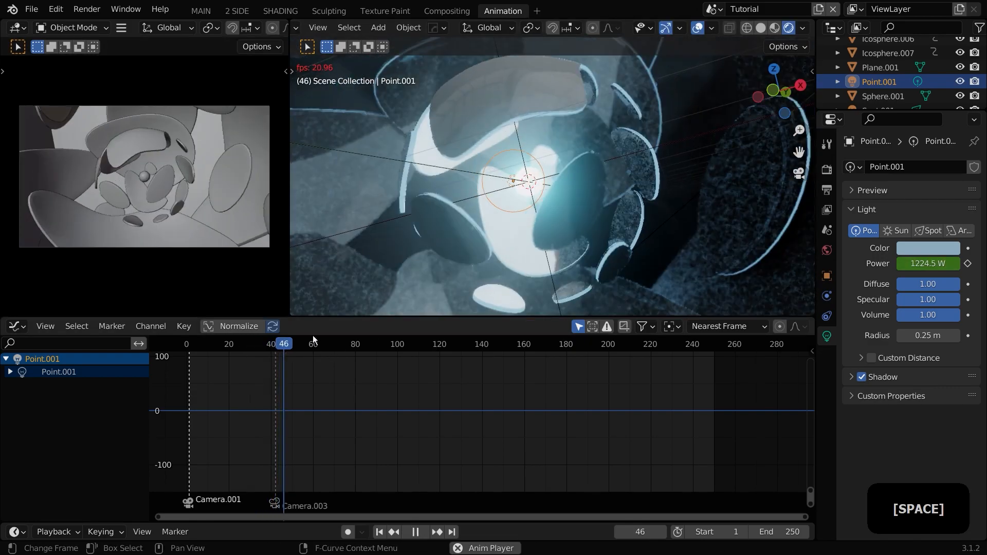
pyautogui.press('space')
pyautogui.click(269, 346)
pyautogui.press('space')
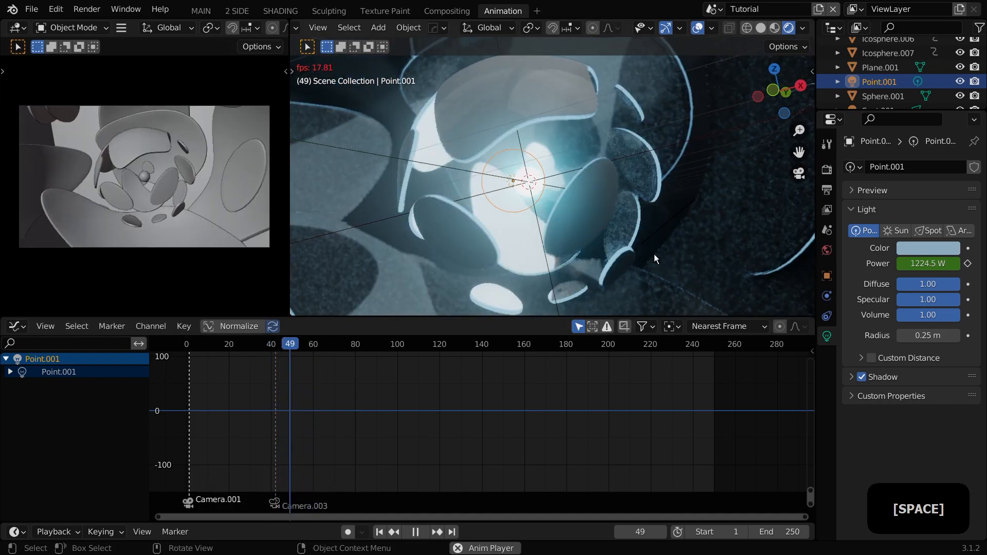
# Step: Turn off viewport overlays and replay the animation from around frame 70 to preview it
pyautogui.press('space')
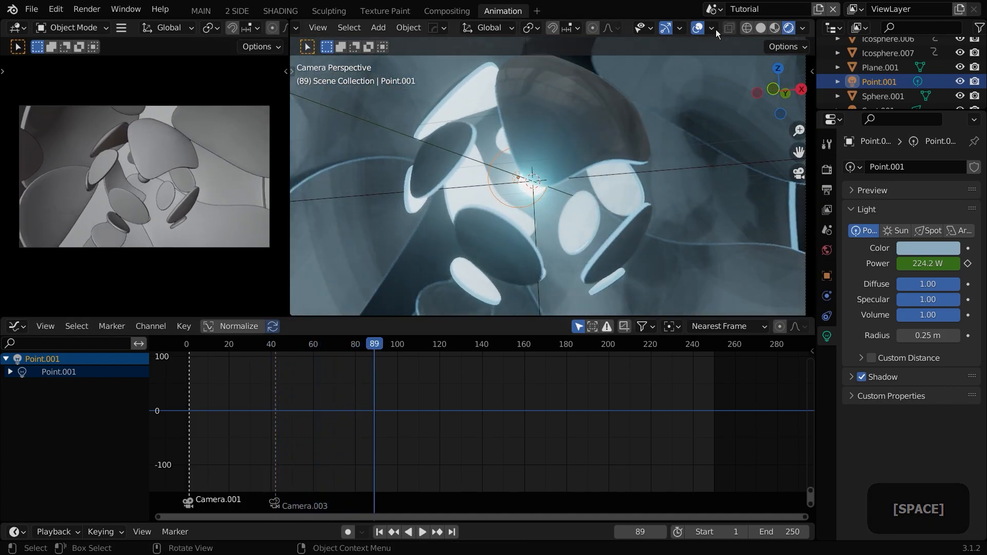
pyautogui.click(698, 28)
pyautogui.press('space')
pyautogui.press('space')
pyautogui.click(315, 345)
pyautogui.press('space')
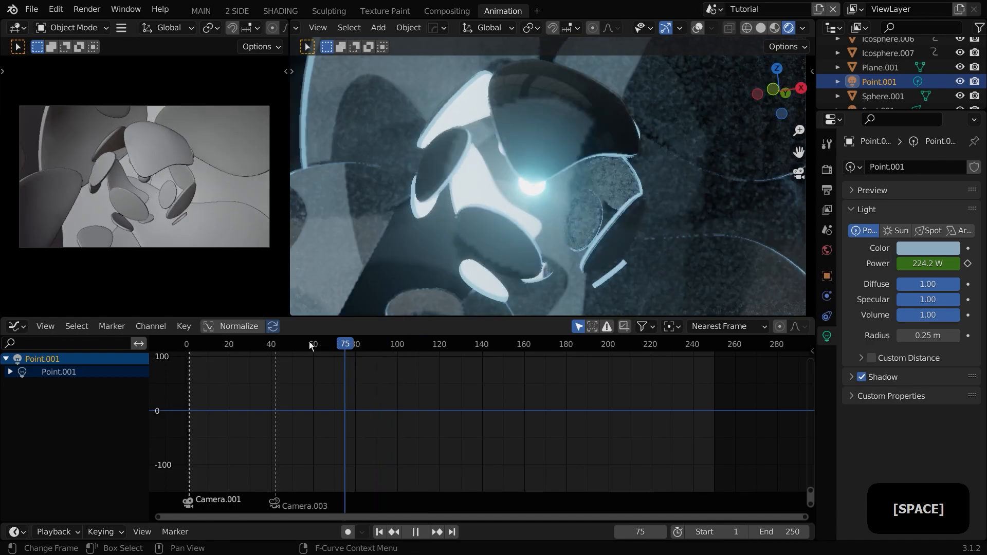
pyautogui.click(257, 344)
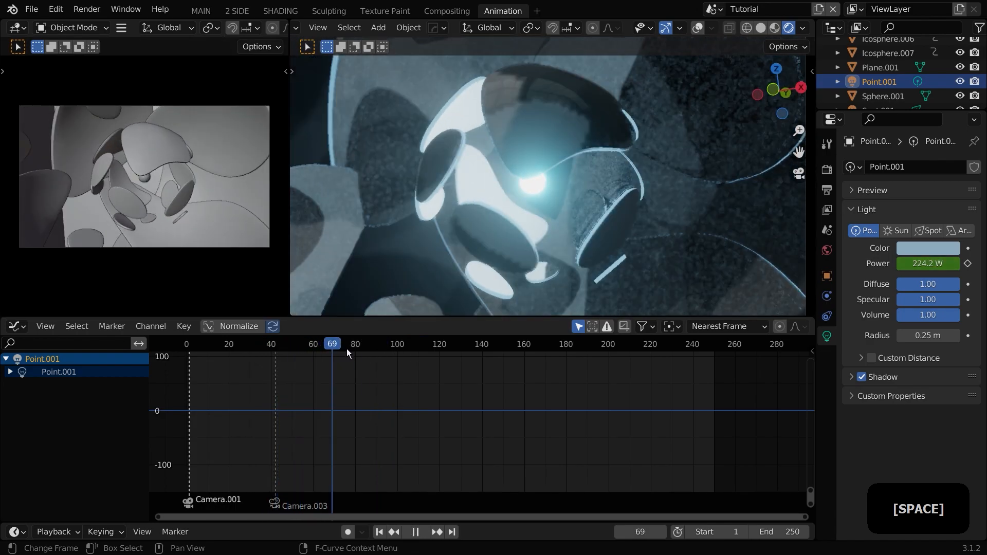
pyautogui.press('space')
# Step: Select the icosphere shell, trackball-rotate it slightly at frame 90 and insert a keyframe
pyautogui.click(563, 150)
pyautogui.click(376, 347)
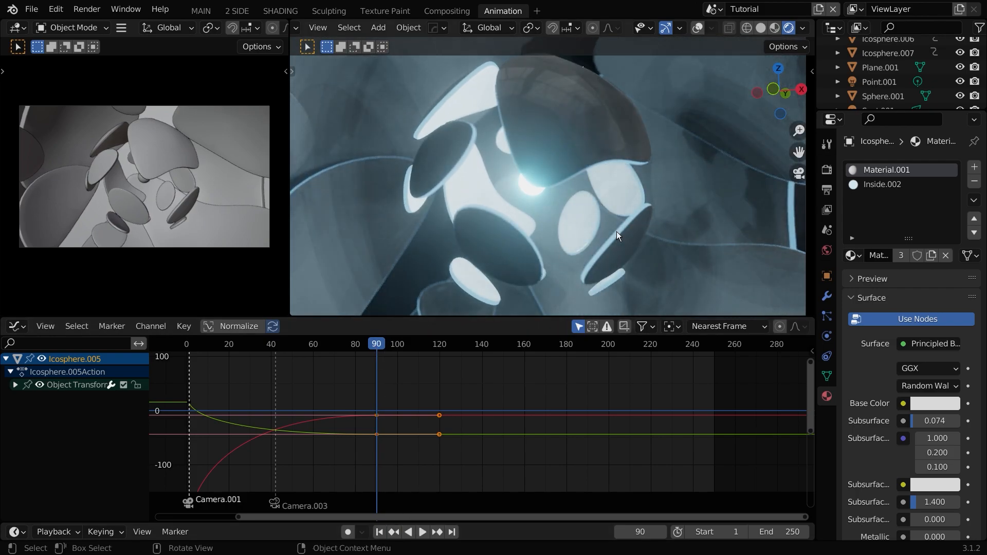
pyautogui.press('r')
pyautogui.press('r')
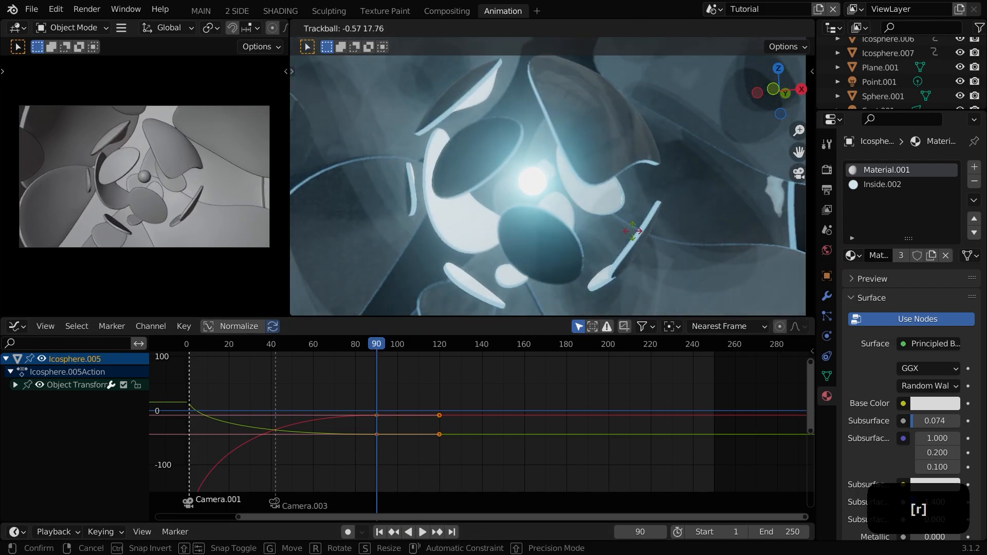
pyautogui.click(633, 230)
pyautogui.press('i')
pyautogui.click(633, 229)
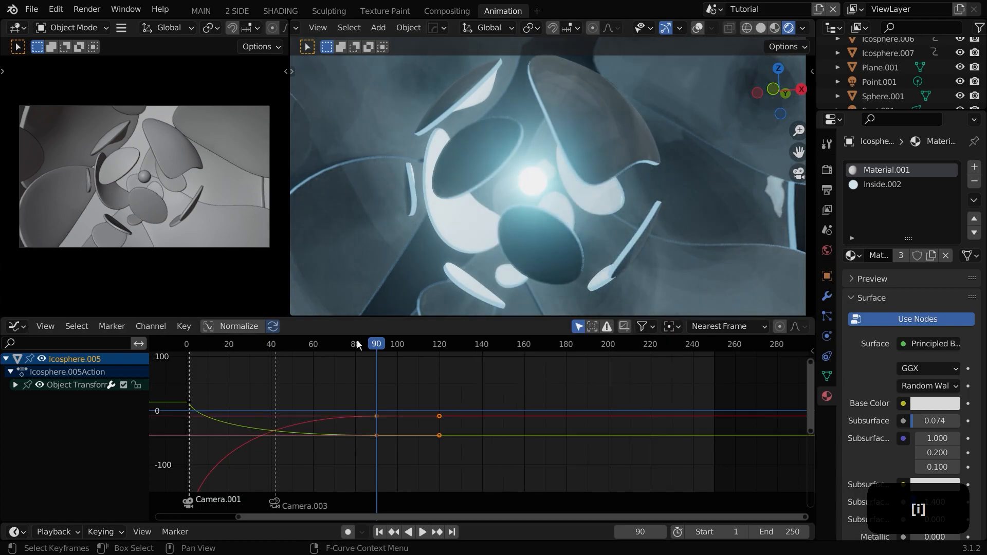
# Step: Play the animation from the start to preview the new shell rotation
pyautogui.press('space')
pyautogui.moveTo(347, 350); pyautogui.dragTo(189, 350)
pyautogui.press('space')
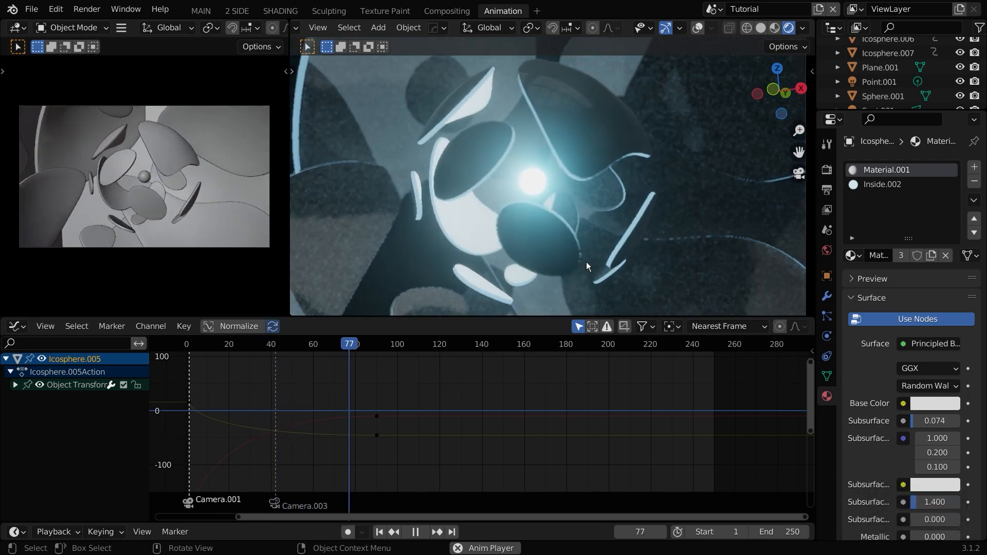
pyautogui.press('space')
pyautogui.moveTo(318, 344); pyautogui.dragTo(188, 351)
pyautogui.press('space')
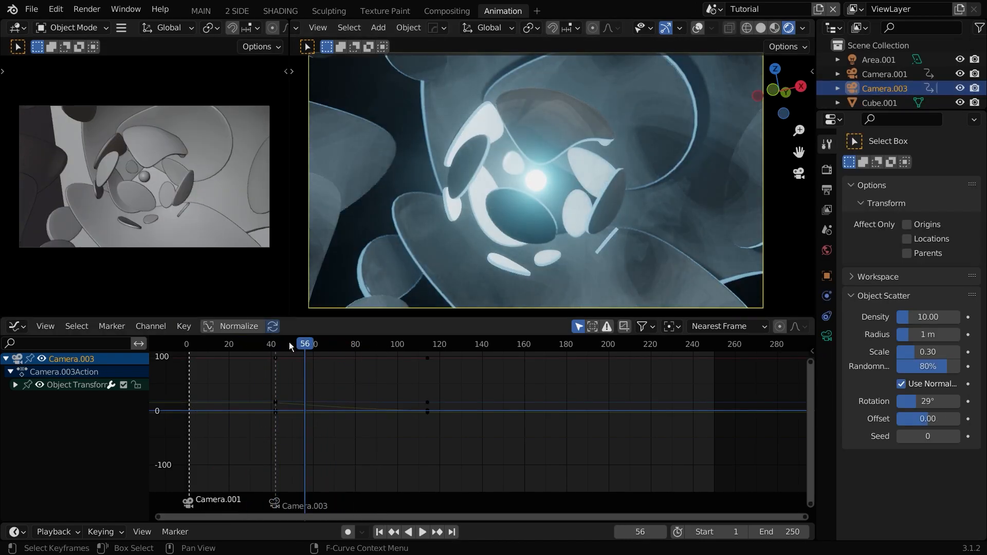
pyautogui.press('space')
# Step: In Camera.003's depth of field settings, set the F-Stop to 0.2 and clear the focus object
pyautogui.moveTo(291, 346); pyautogui.dragTo(276, 346)
pyautogui.press('space')
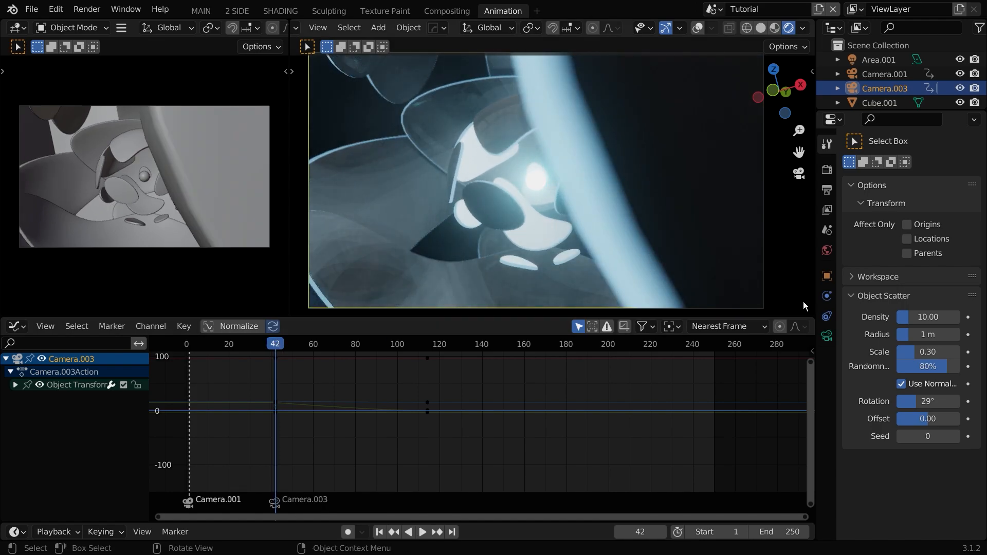
pyautogui.click(826, 336)
pyautogui.click(908, 350)
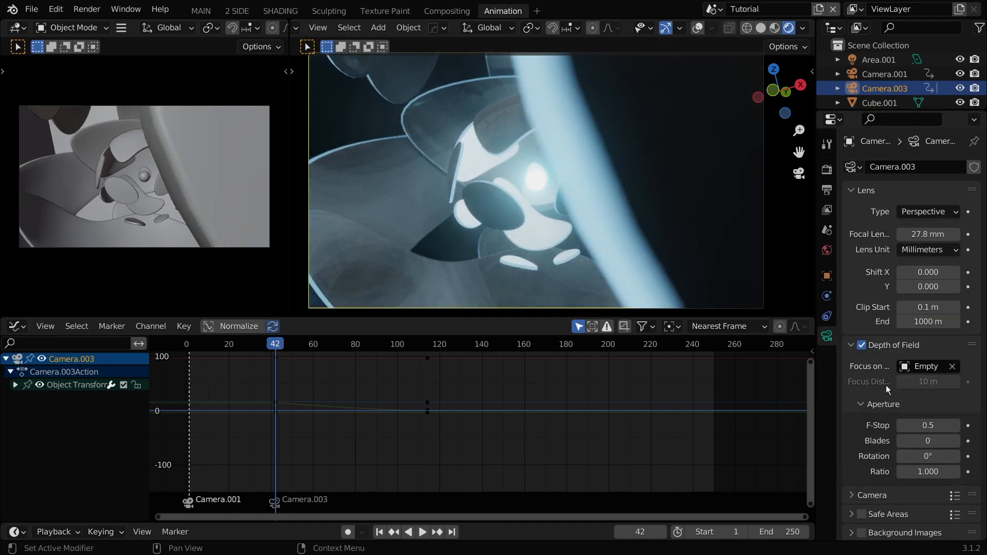
pyautogui.scroll(-2, 897, 405)
pyautogui.keyDown('shift'); pyautogui.moveTo(927, 385); pyautogui.dragTo(910, 385); pyautogui.keyUp('shift')
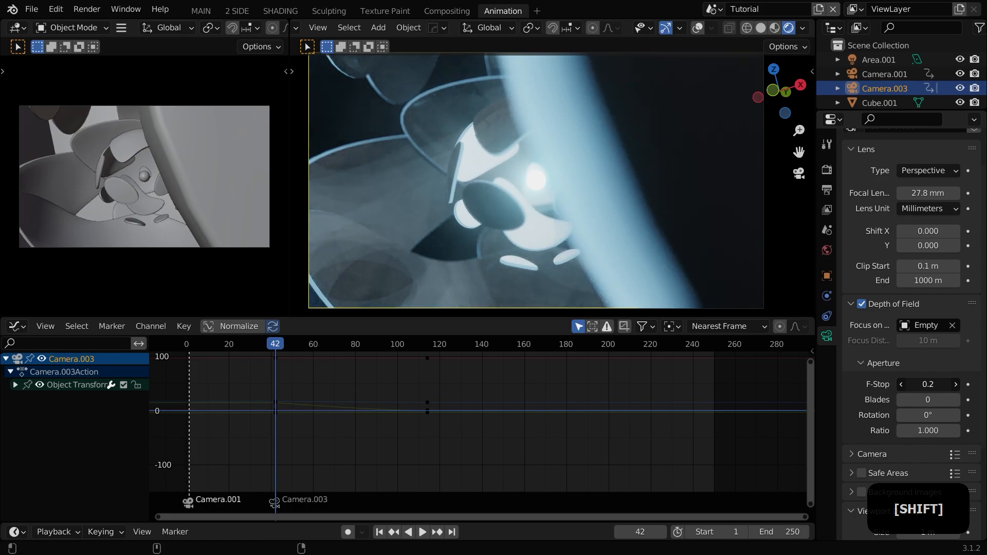
pyautogui.click(952, 327)
# Step: Set Camera.003's focus distance to 3.1 m at frame 75 and keyframe it
pyautogui.keyDown('shift'); pyautogui.moveTo(925, 342); pyautogui.dragTo(892, 342); pyautogui.keyUp('shift')
pyautogui.moveTo(290, 344); pyautogui.dragTo(344, 344)
pyautogui.moveTo(925, 340)
pyautogui.mouseDown()
pyautogui.moveTo(949, 340)
pyautogui.moveTo(936, 339)
pyautogui.mouseUp()
pyautogui.press('i')
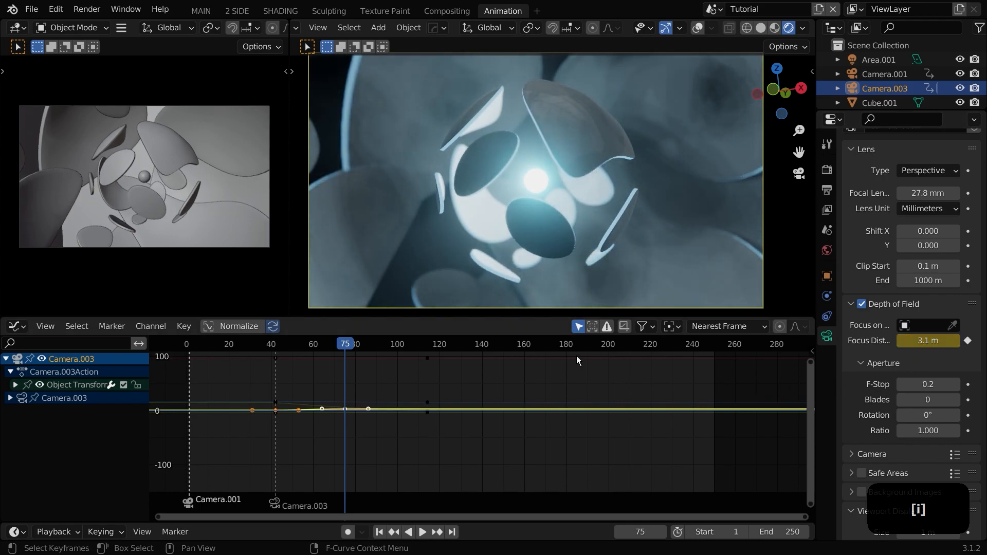
# Step: Set the aperture blades to 6 and the aperture ratio to 0.5
pyautogui.moveTo(340, 344); pyautogui.dragTo(309, 344)
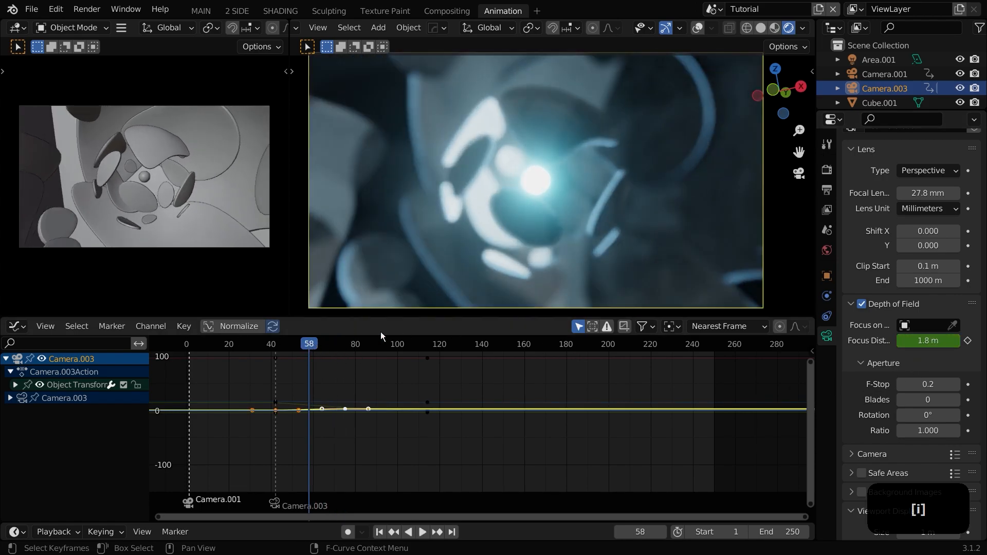
pyautogui.moveTo(938, 401); pyautogui.dragTo(956, 401)
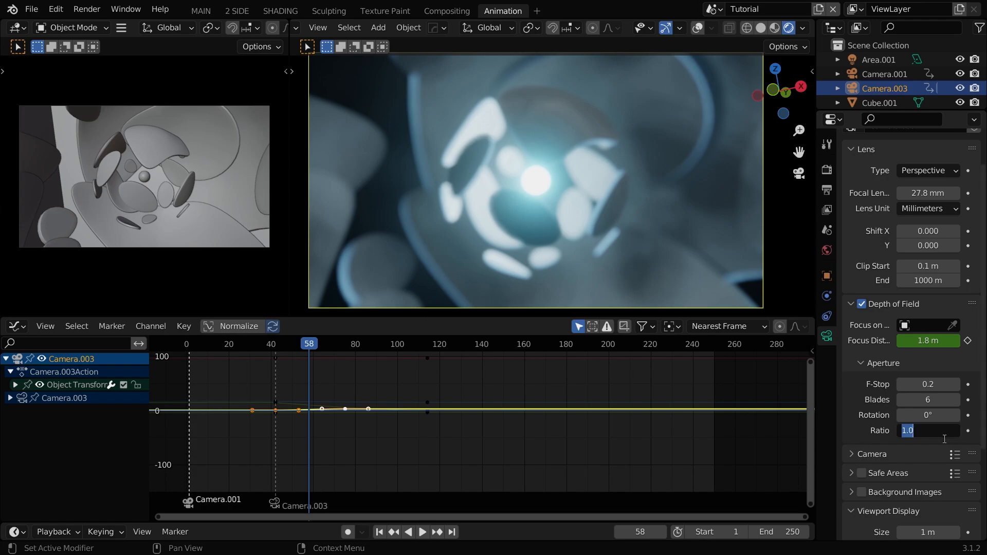
pyautogui.write('.5')
pyautogui.press('Return')
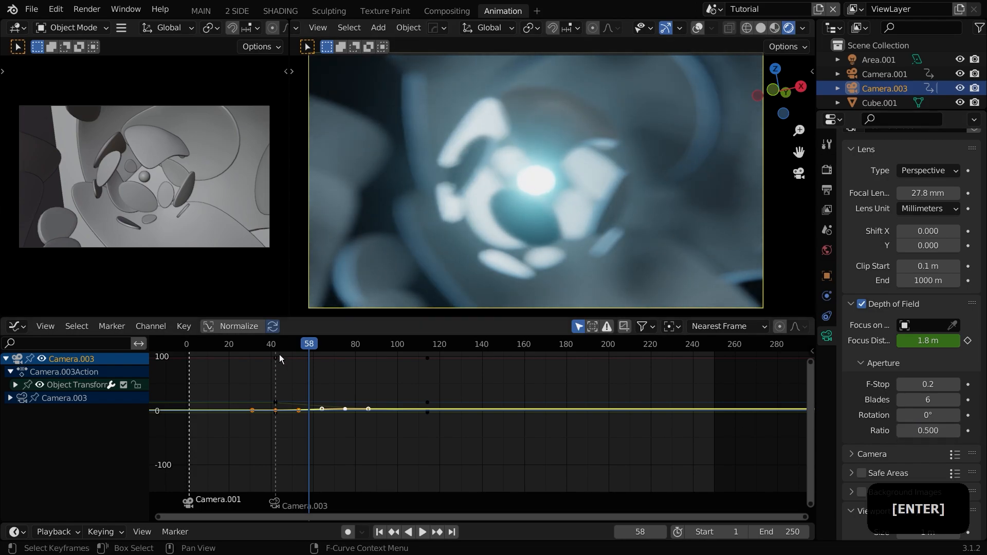
# Step: Set the aperture ratio to 0.9
pyautogui.press('space')
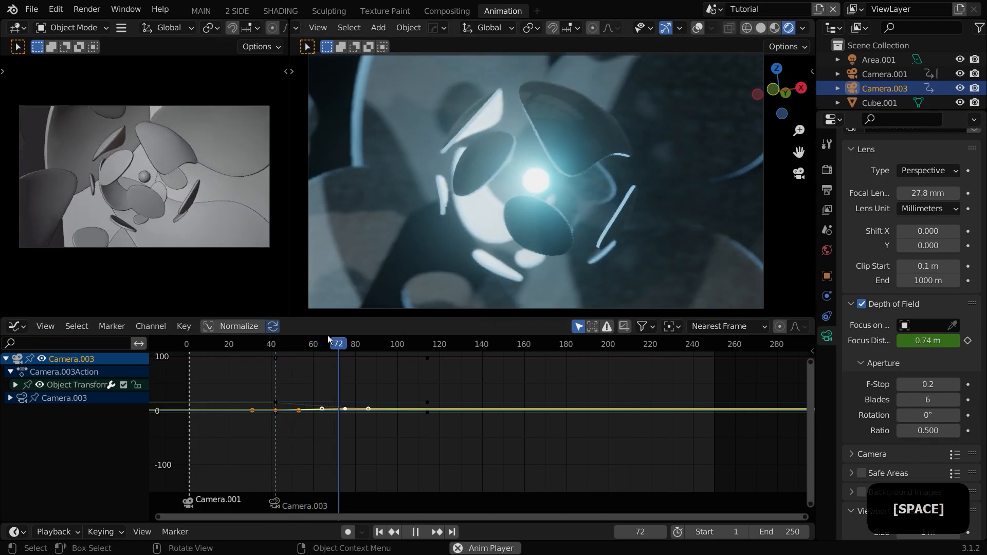
pyautogui.click(208, 344)
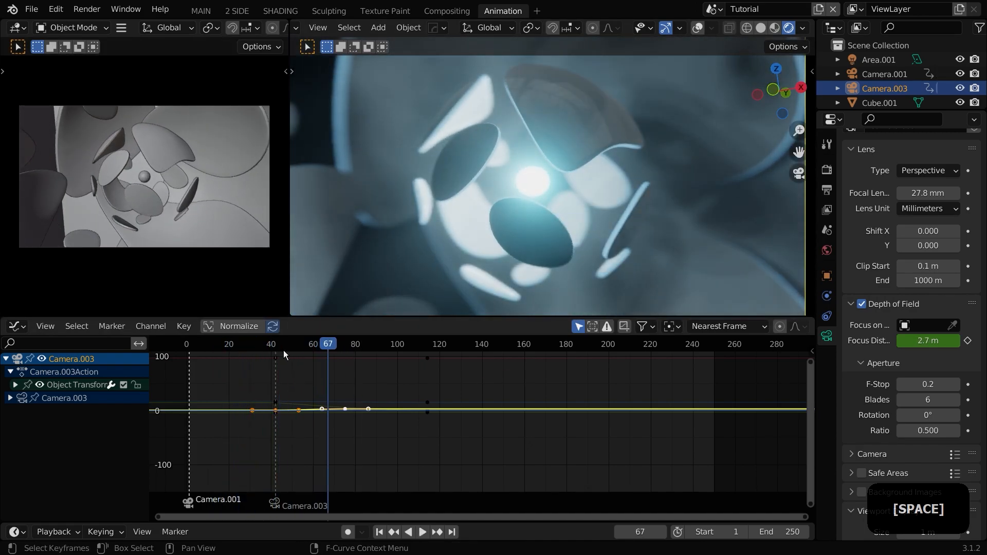
pyautogui.click(277, 349)
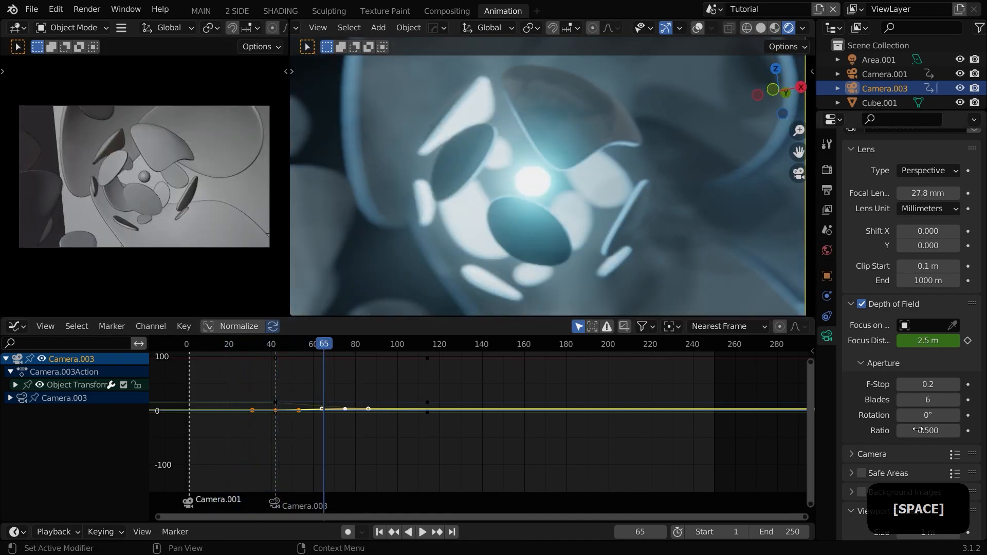
pyautogui.click(918, 431)
pyautogui.press('Return')
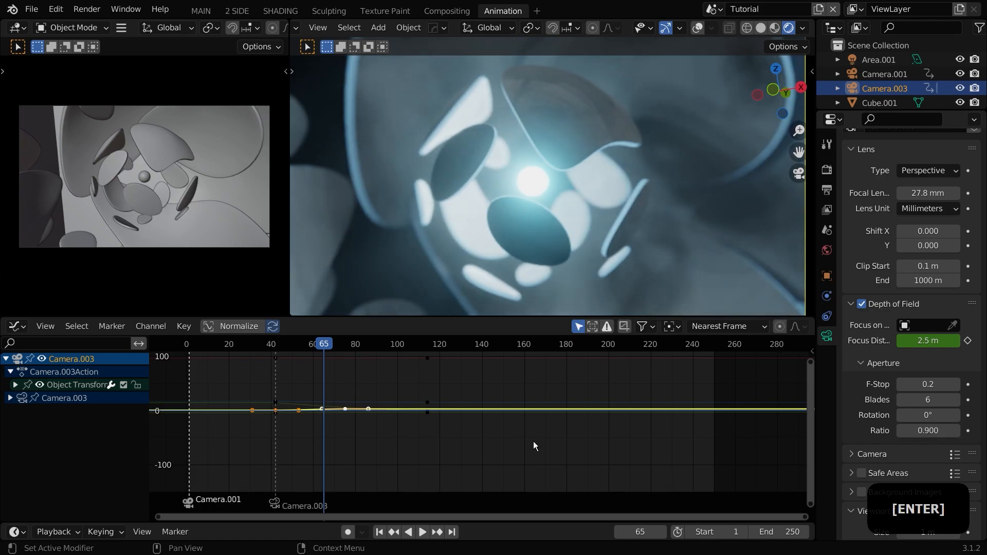
# Step: Play the animation from several frames to preview the depth of field effect
pyautogui.click(237, 350)
pyautogui.press('space')
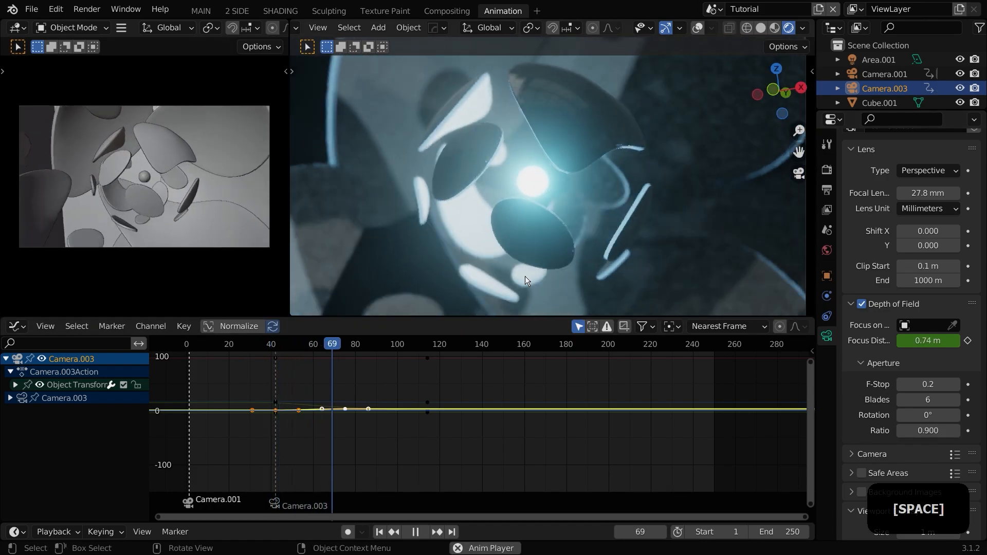
pyautogui.click(247, 352)
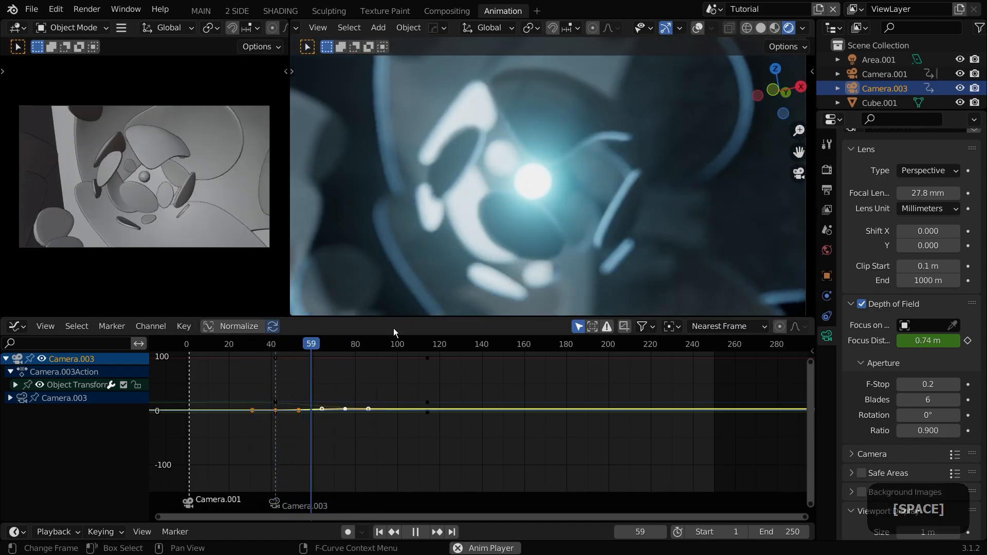
pyautogui.press('space')
pyautogui.click(198, 350)
pyautogui.press('space')
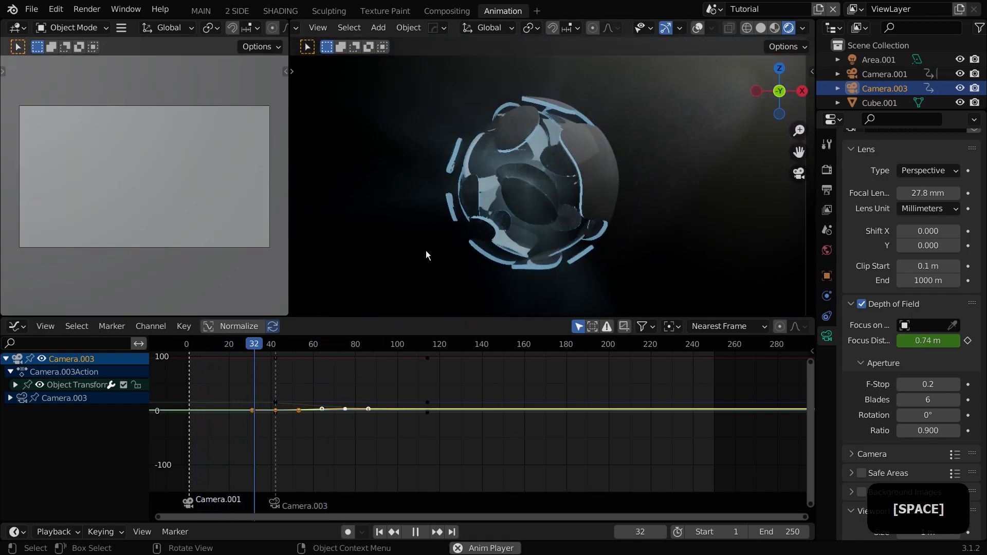
pyautogui.press('space')
pyautogui.press('space')
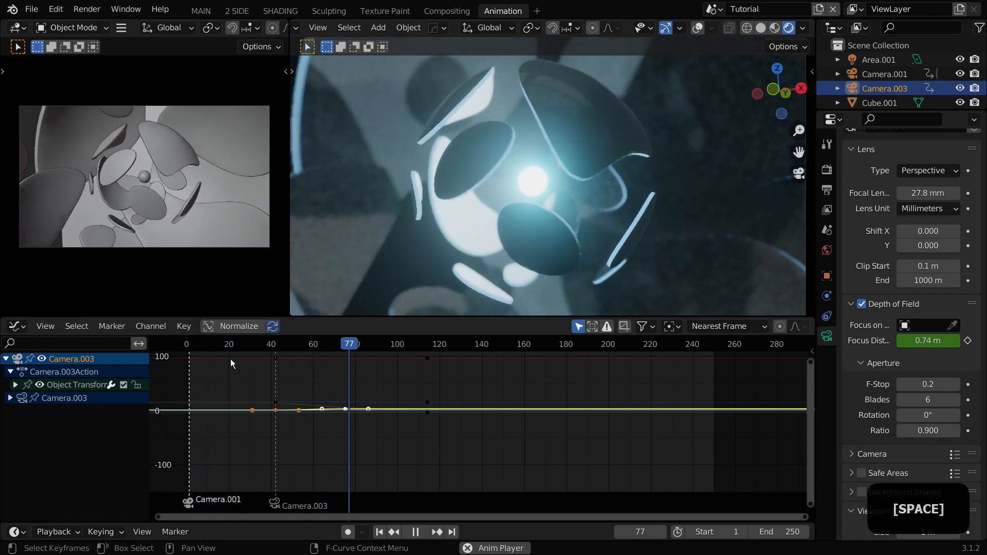
pyautogui.press('space')
# Step: Raise the world background strength to about 3.1
pyautogui.click(240, 348)
pyautogui.click(827, 251)
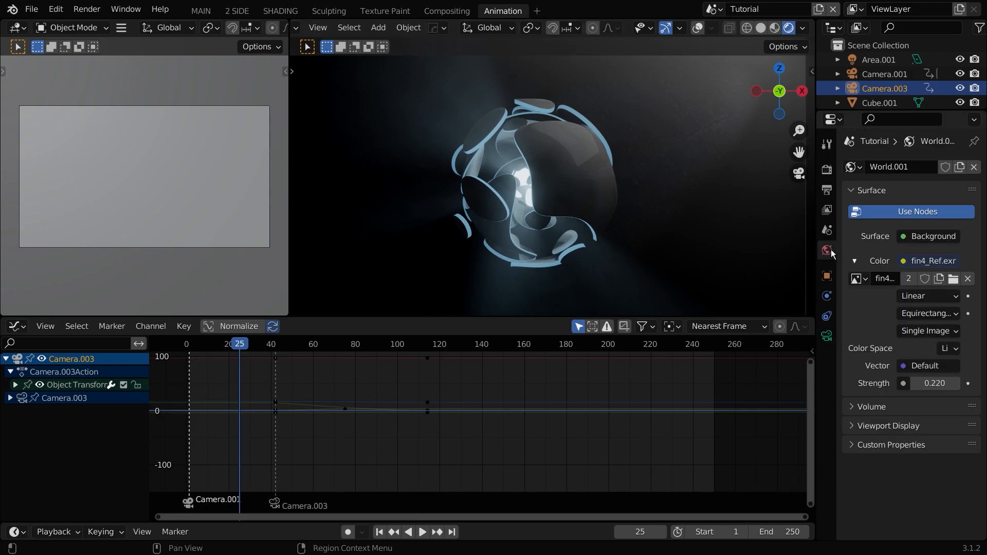
pyautogui.moveTo(934, 384); pyautogui.dragTo(972, 383)
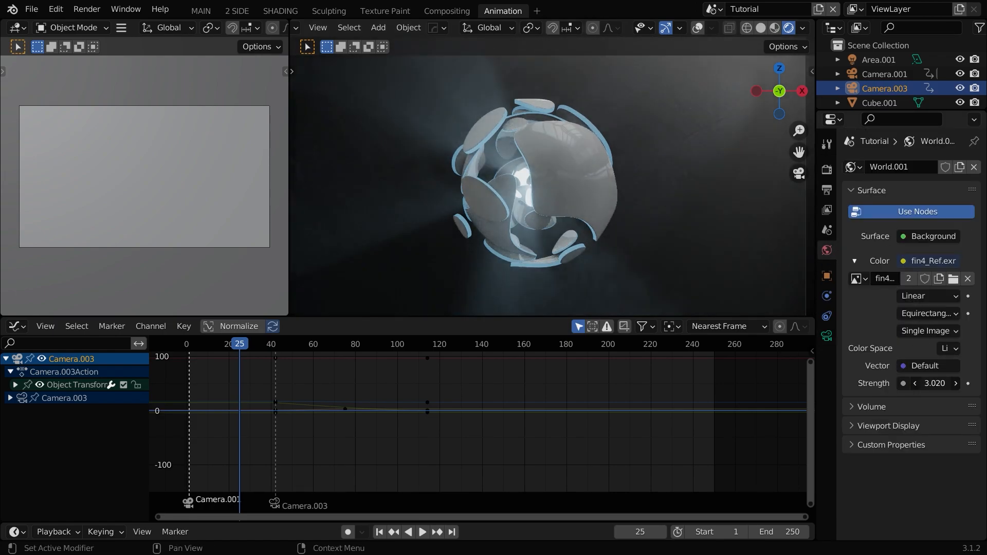
# Step: Play the animation to preview the brighter world lighting
pyautogui.press('space')
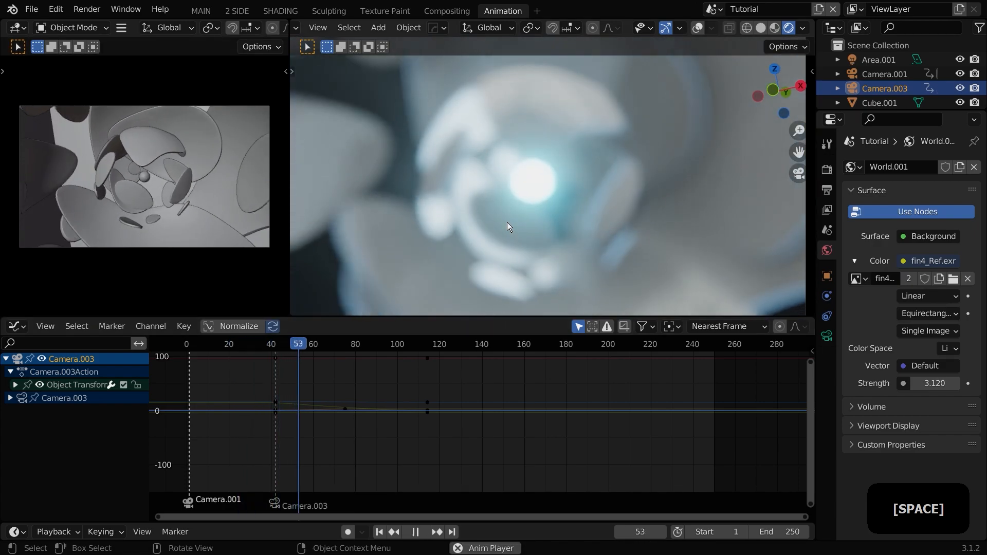
pyautogui.press('space')
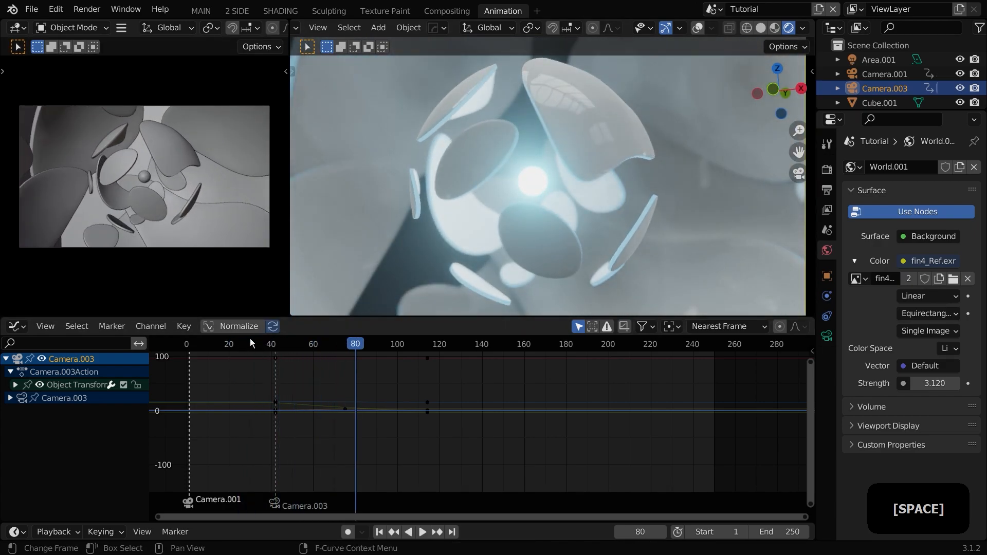
pyautogui.click(251, 338)
pyautogui.press('space')
pyautogui.press('space')
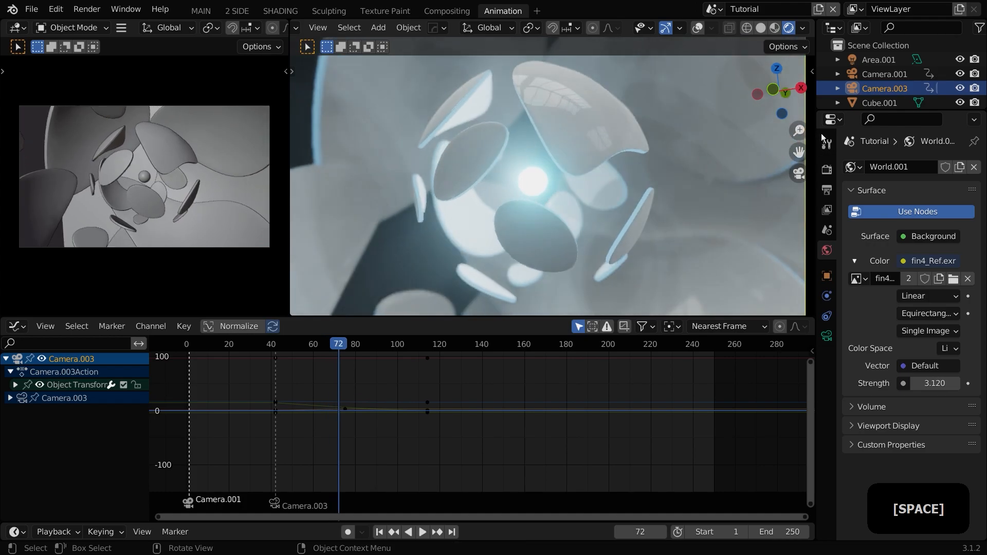
# Step: Review the render properties down to the color management settings
pyautogui.click(827, 145)
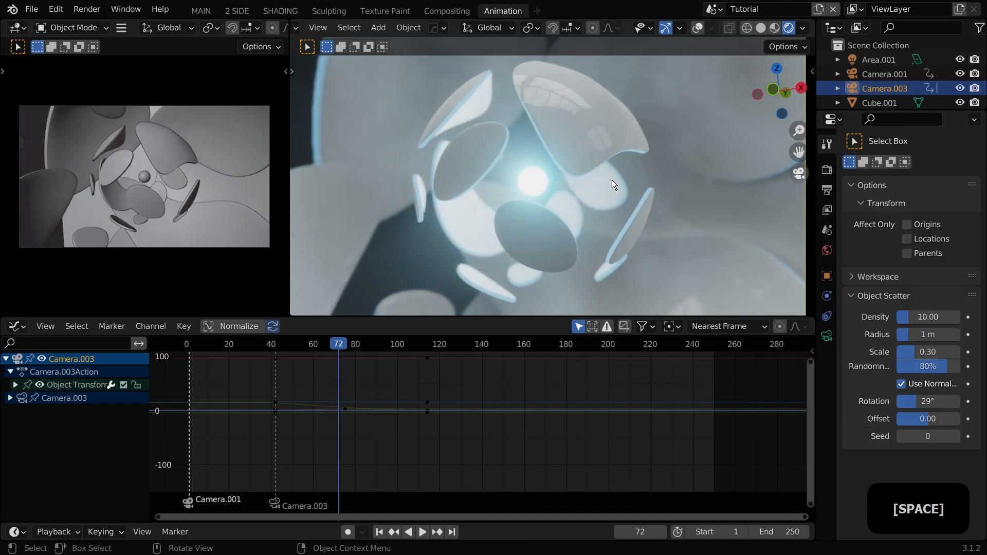
pyautogui.click(827, 171)
pyautogui.scroll(-8, 858, 370)
pyautogui.scroll(-1, 874, 389)
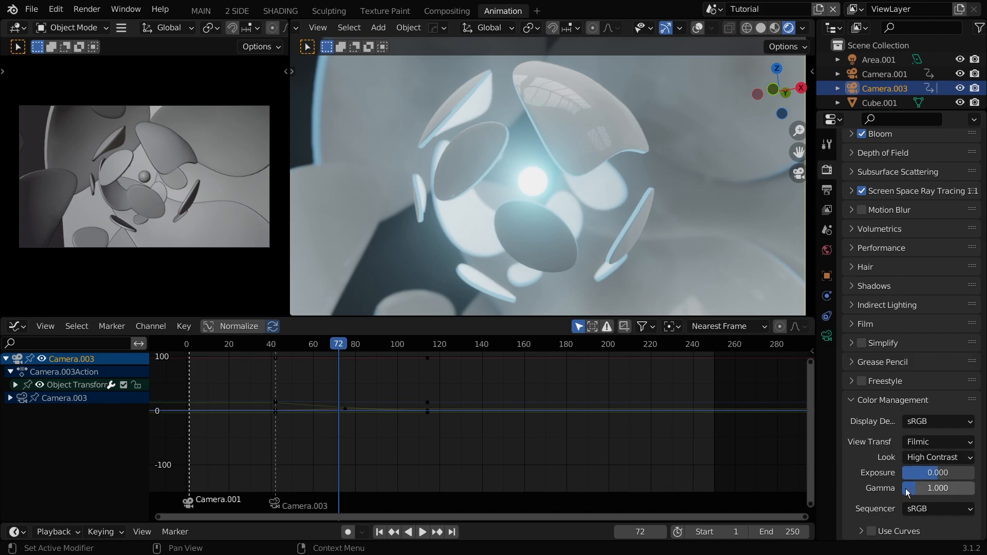
pyautogui.scroll(8, 898, 463)
pyautogui.write('00')
pyautogui.press('Return')
# Step: Set the output frame rate to 25 fps
pyautogui.click(827, 192)
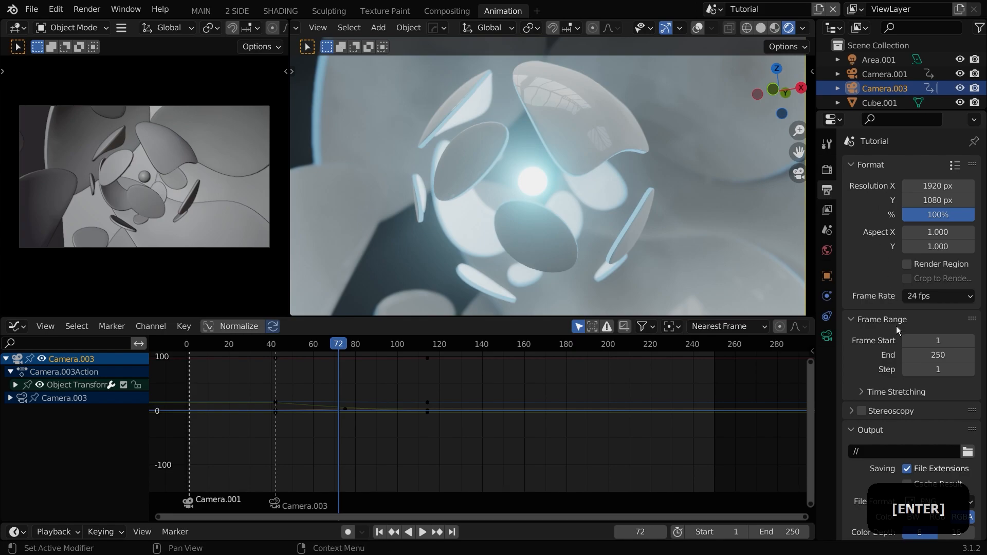
pyautogui.click(931, 296)
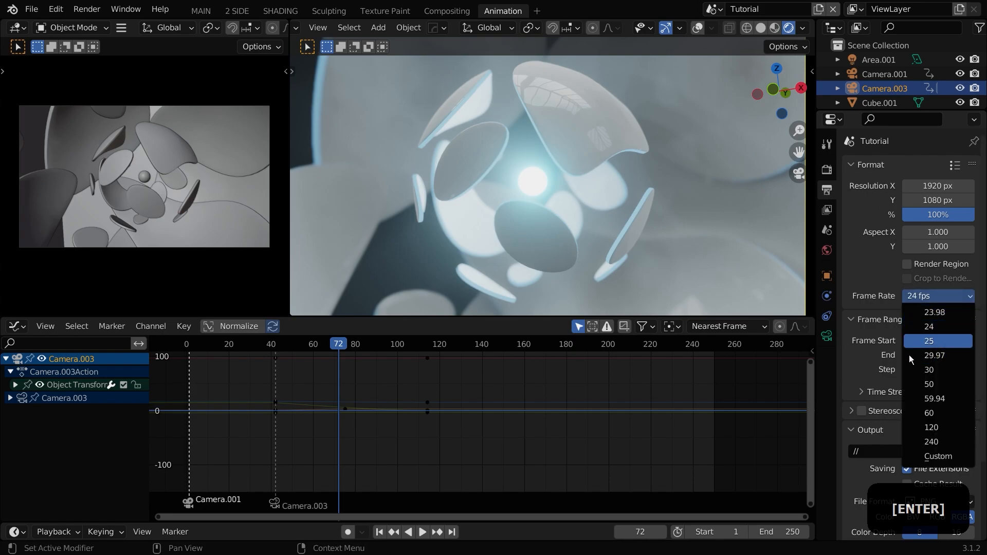
pyautogui.click(920, 341)
# Step: Set the render output path to the file name scene
pyautogui.scroll(-4, 895, 356)
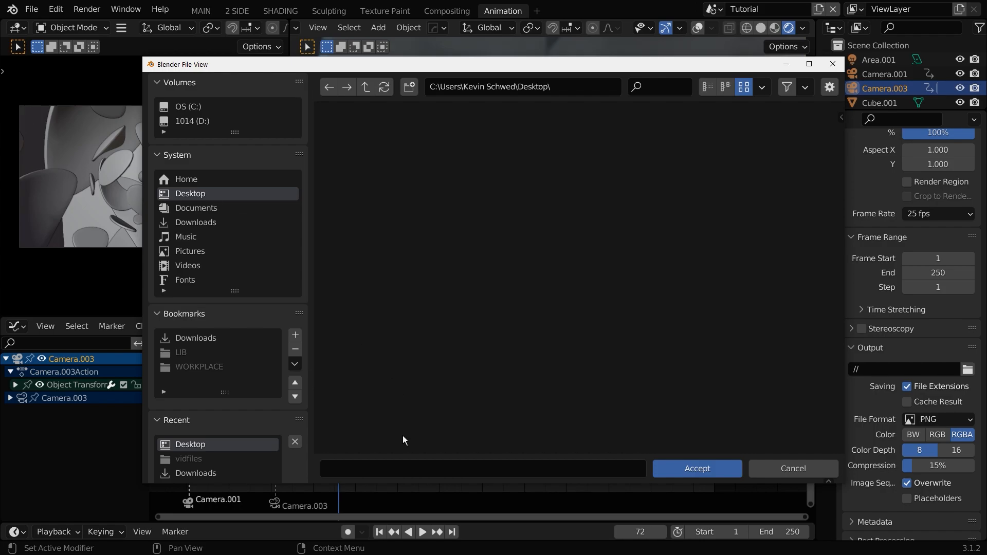
pyautogui.click(393, 465)
pyautogui.write('scv')
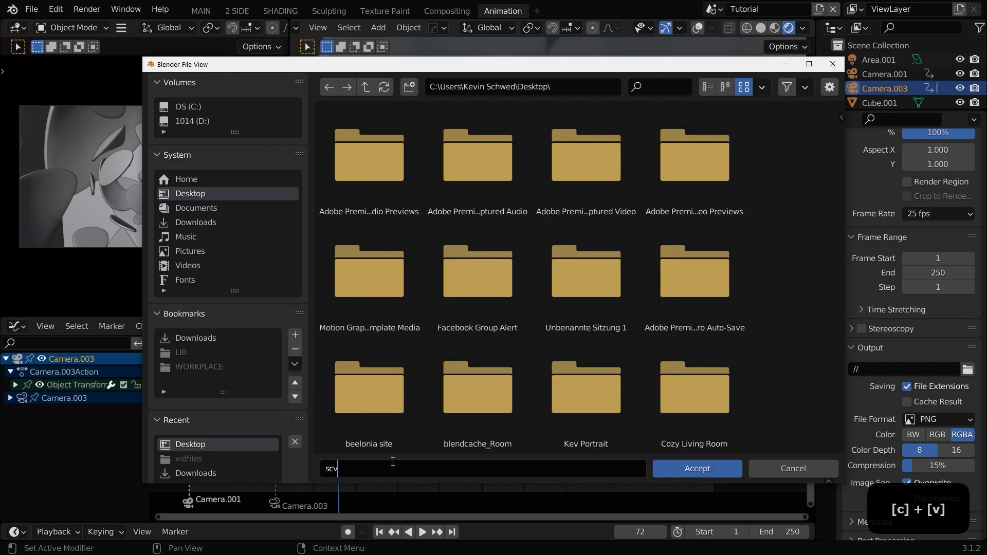
pyautogui.click(705, 467)
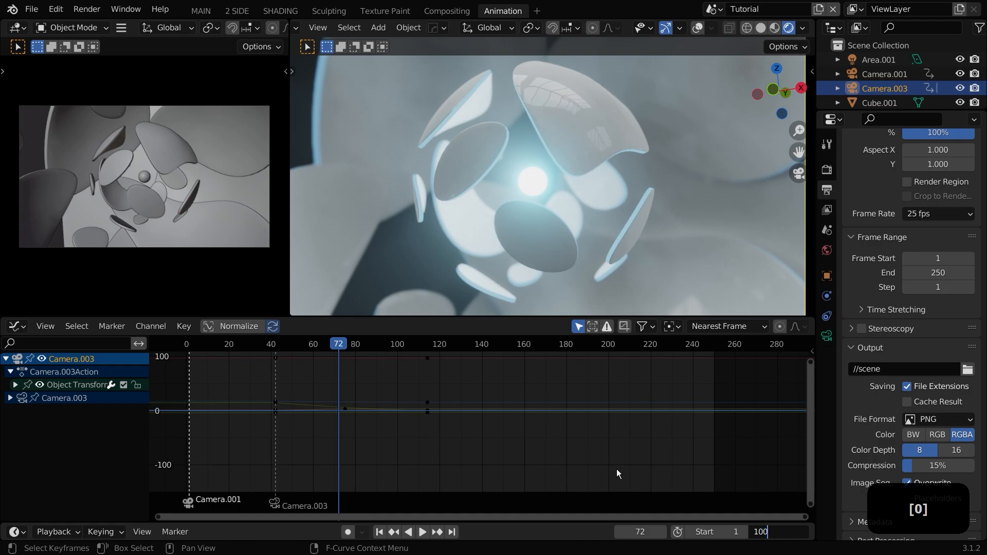
# Step: Set the animation end frame to 140 and the output color mode to RGB
pyautogui.press('Return')
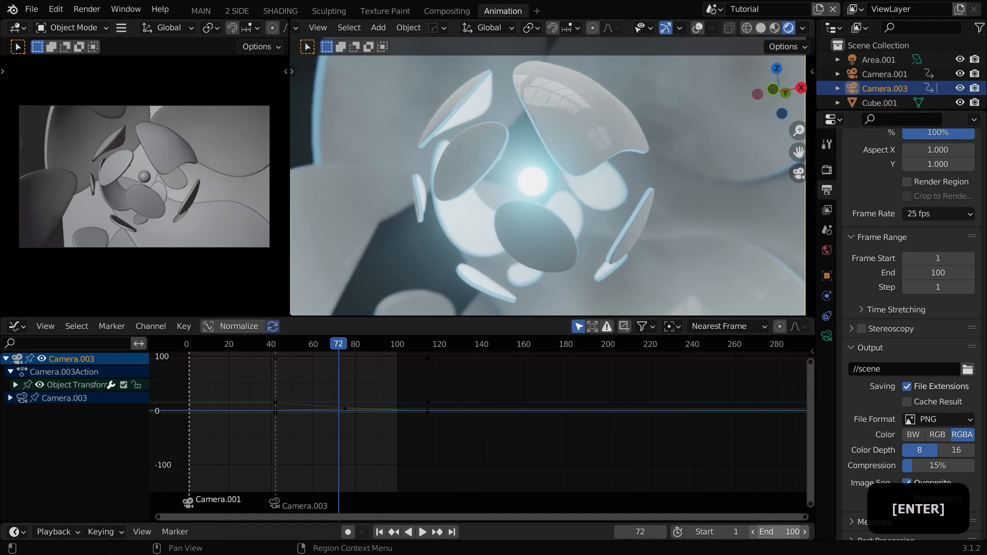
pyautogui.press('Return')
pyautogui.moveTo(349, 345); pyautogui.dragTo(489, 345)
pyautogui.click(789, 535)
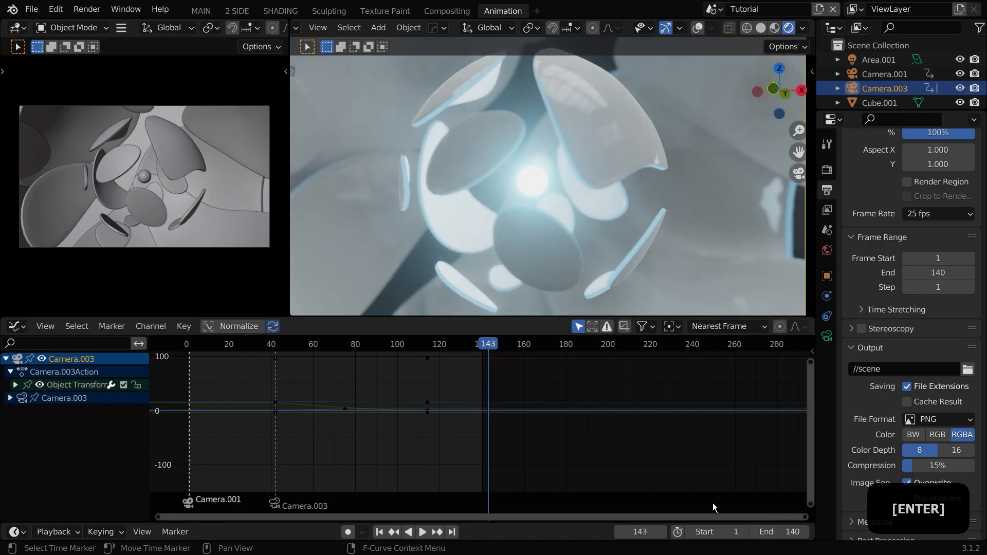
pyautogui.scroll(-1, 875, 415)
pyautogui.click(938, 425)
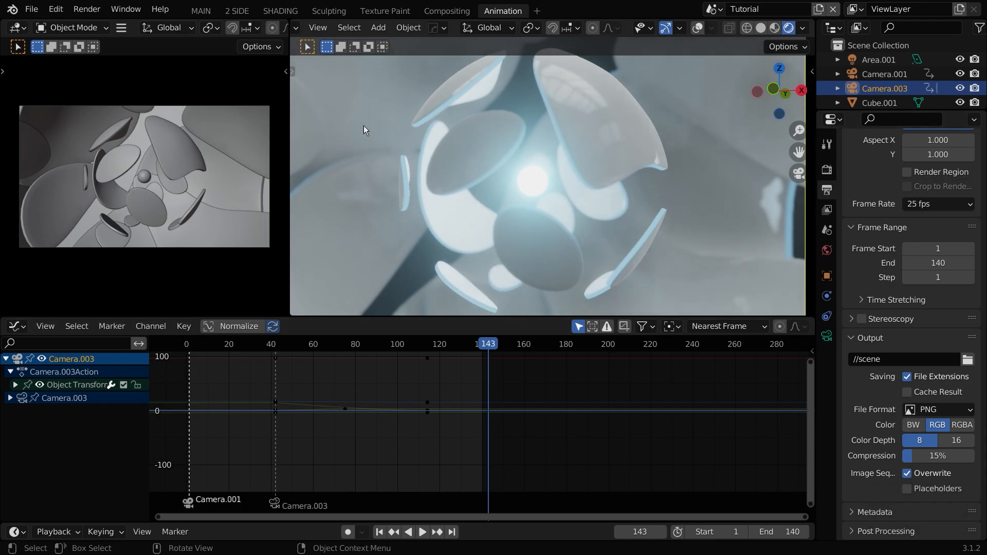
# Step: Switch to the Compositing workspace and add a Viewer node from Render Layers to show the backdrop preview
pyautogui.click(82, 11)
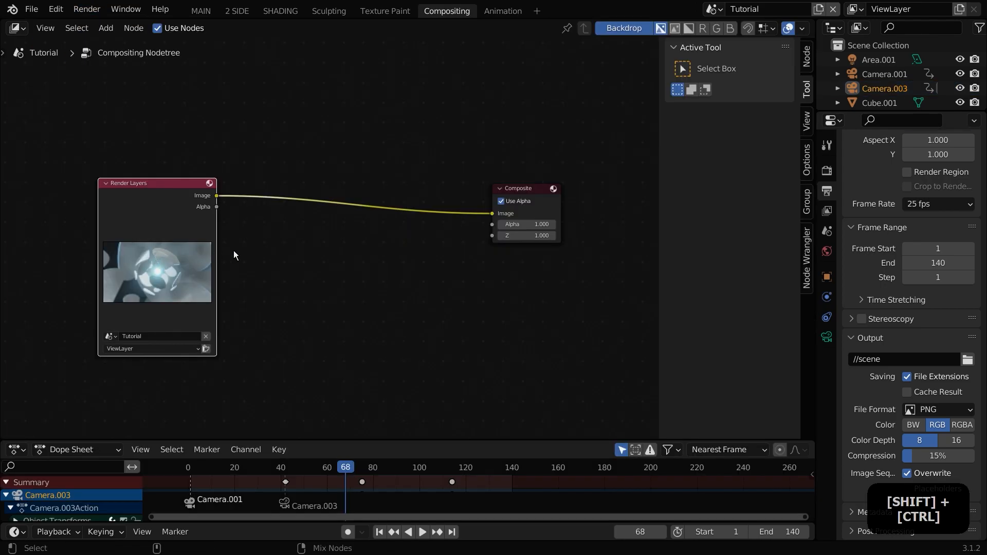
pyautogui.keyDown('ctrl'); pyautogui.keyDown('shift'); pyautogui.click(227, 255); pyautogui.keyUp('shift'); pyautogui.keyUp('ctrl')
pyautogui.moveTo(256, 131); pyautogui.dragTo(533, 130)
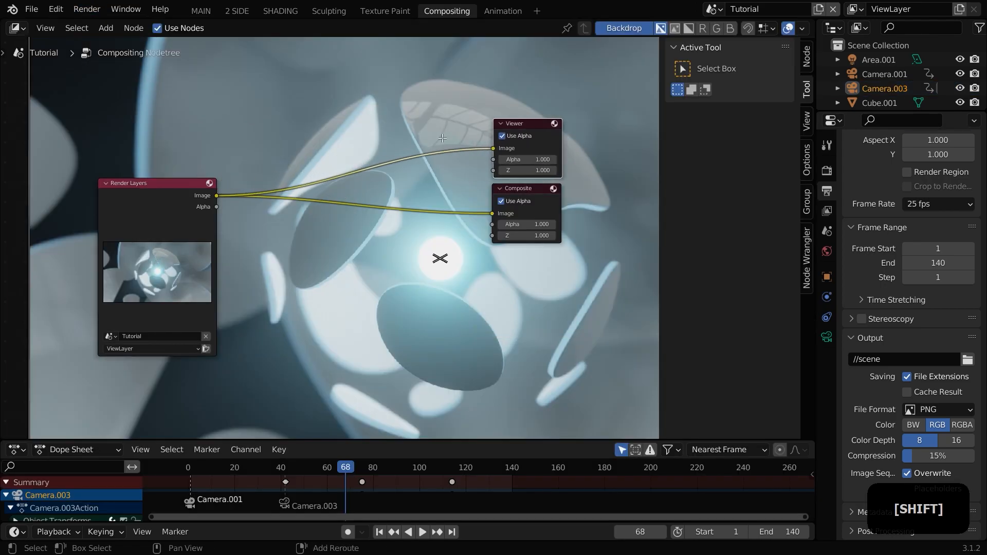
pyautogui.moveTo(528, 293); pyautogui.dragTo(491, 284, button='middle')
# Step: Add a Color Balance node between Render Layers and the Viewer and Composite outputs
pyautogui.press('n')
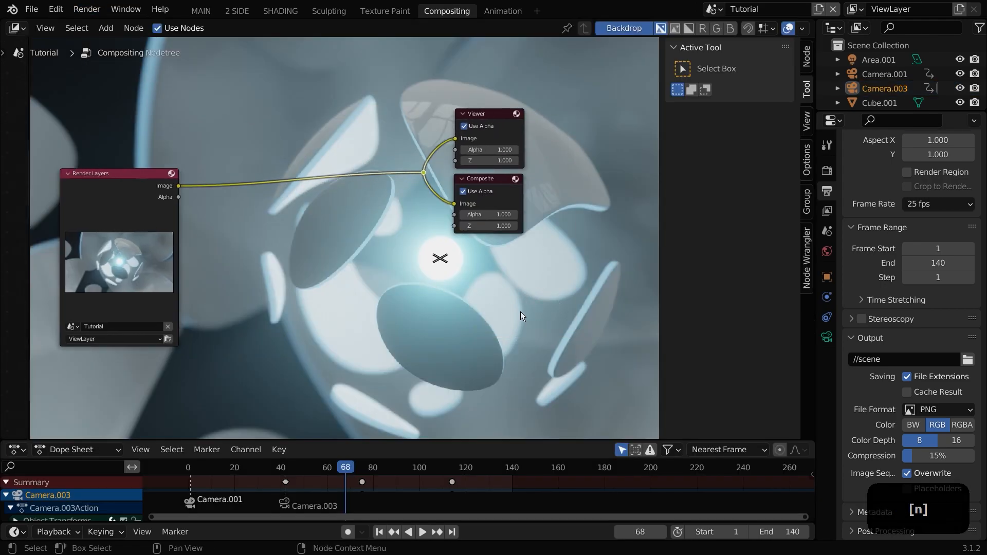
pyautogui.press('n')
pyautogui.scroll(-5, 555, 299)
pyautogui.moveTo(583, 301); pyautogui.dragTo(535, 297, button='middle')
pyautogui.press('v')
pyautogui.press('v')
pyautogui.scroll(1, 340, 222)
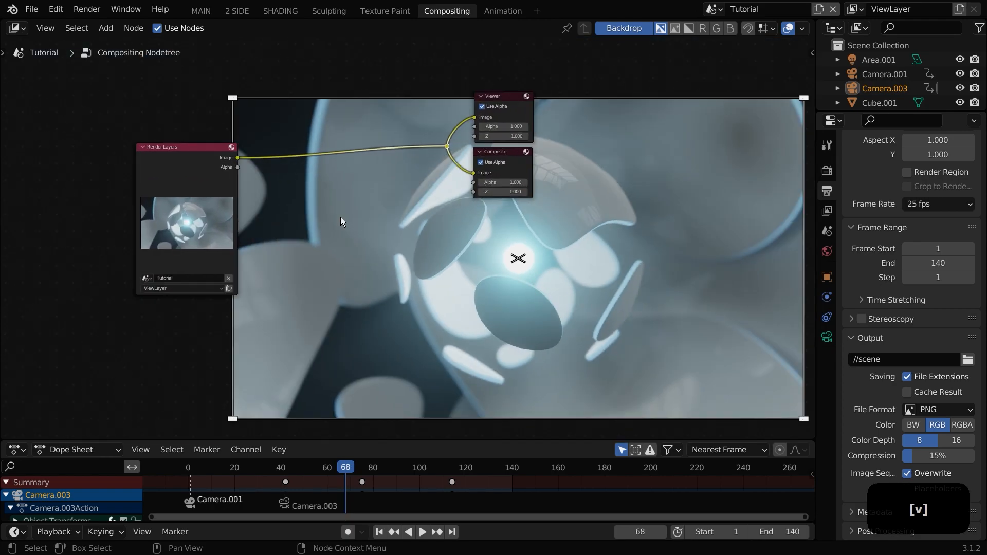
pyautogui.scroll(4, 340, 222)
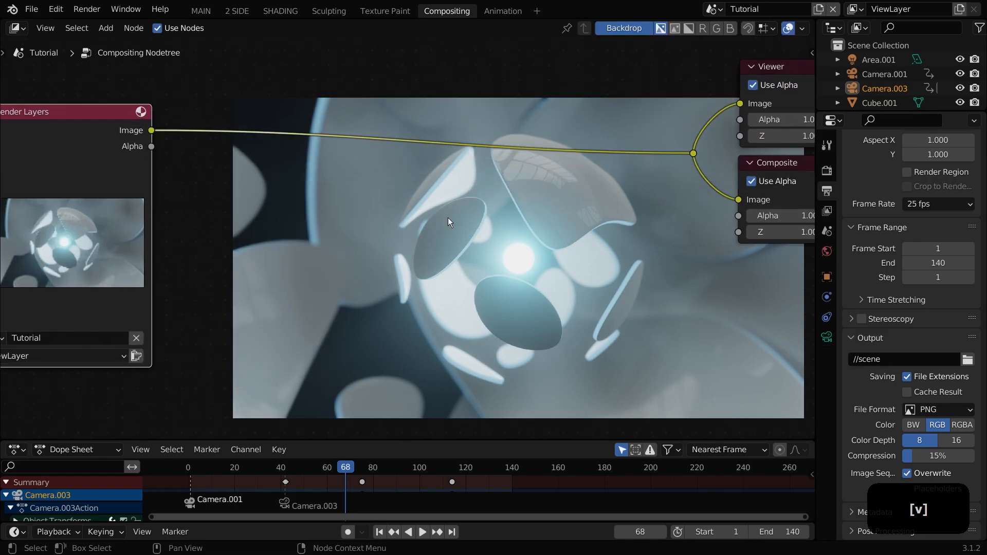
pyautogui.hotkey('shift', 'a')
pyautogui.write('color')
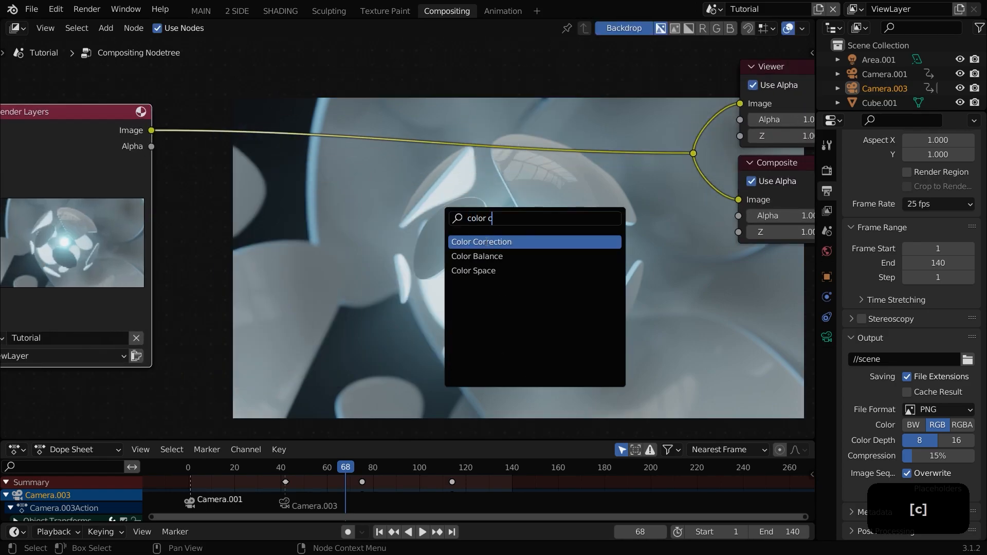
pyautogui.write(' c')
pyautogui.press('Escape')
pyautogui.hotkey('shift', 'a')
pyautogui.click(479, 242)
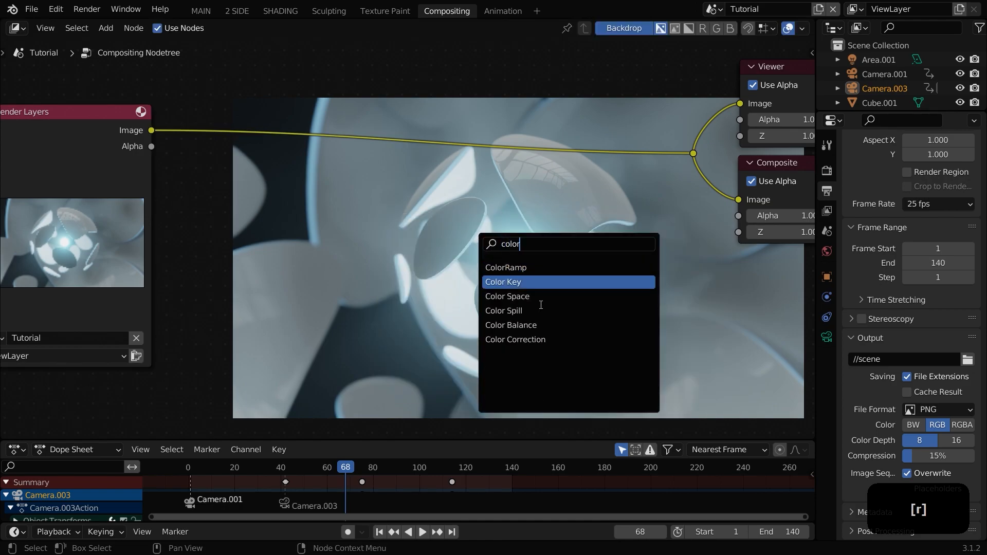
pyautogui.click(511, 325)
pyautogui.click(492, 286)
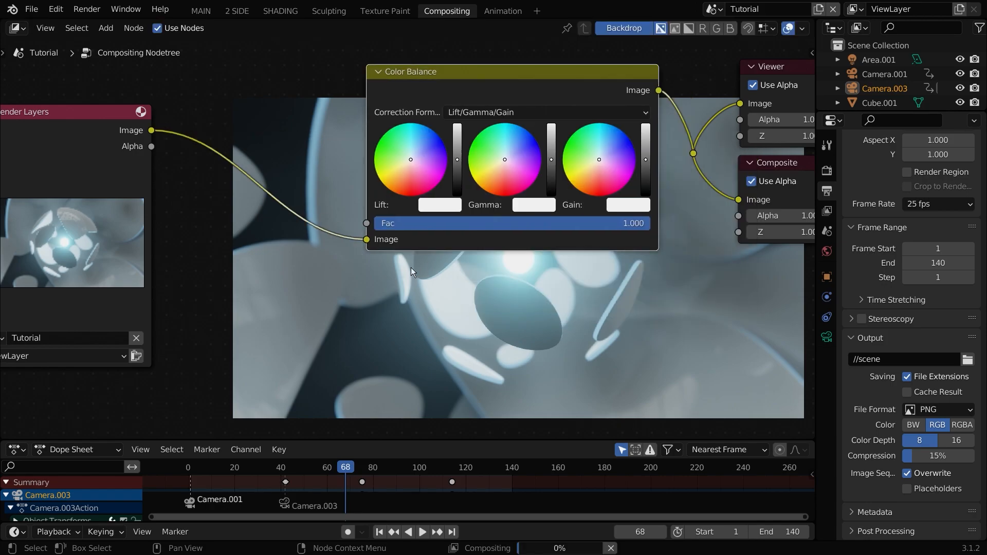
# Step: Darken the Color Balance lift value and shift its lift color slightly off center
pyautogui.moveTo(423, 240); pyautogui.dragTo(436, 191, button='middle')
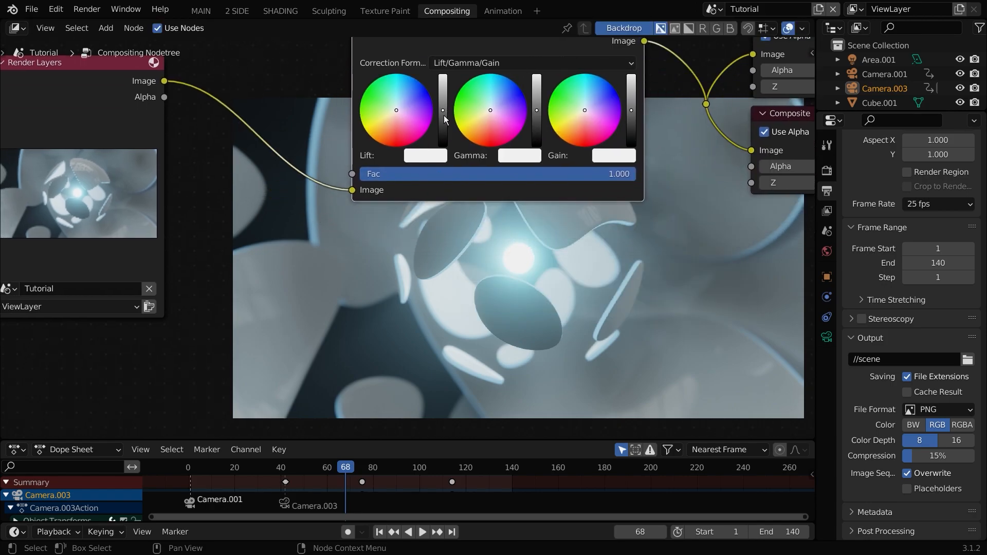
pyautogui.moveTo(444, 116); pyautogui.dragTo(443, 116)
pyautogui.moveTo(443, 115); pyautogui.dragTo(443, 119)
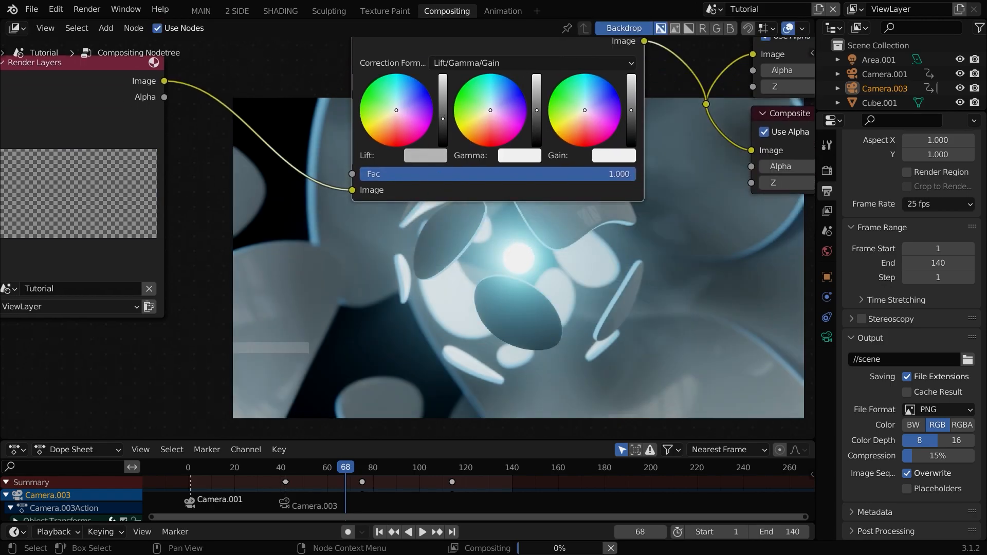
pyautogui.click(442, 116)
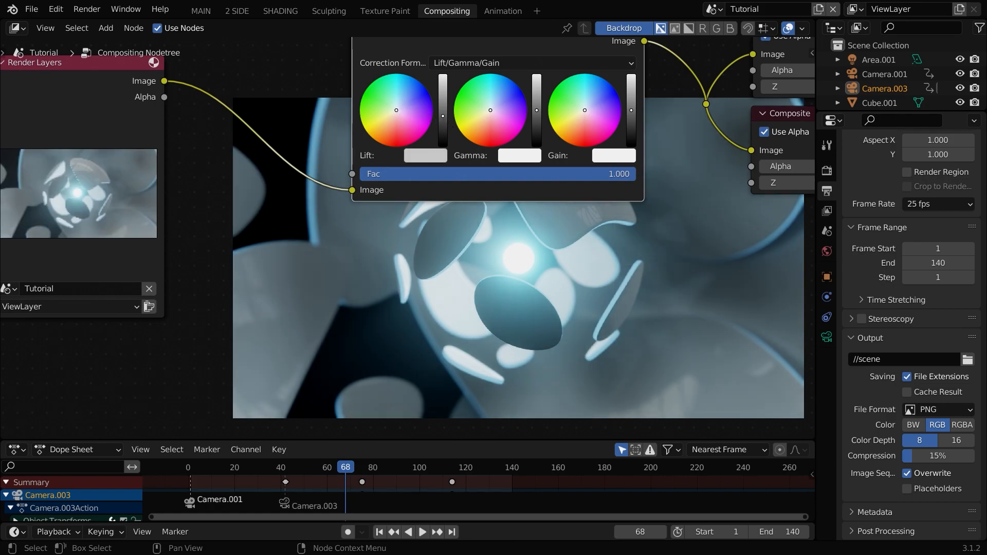
pyautogui.moveTo(397, 109); pyautogui.dragTo(401, 106)
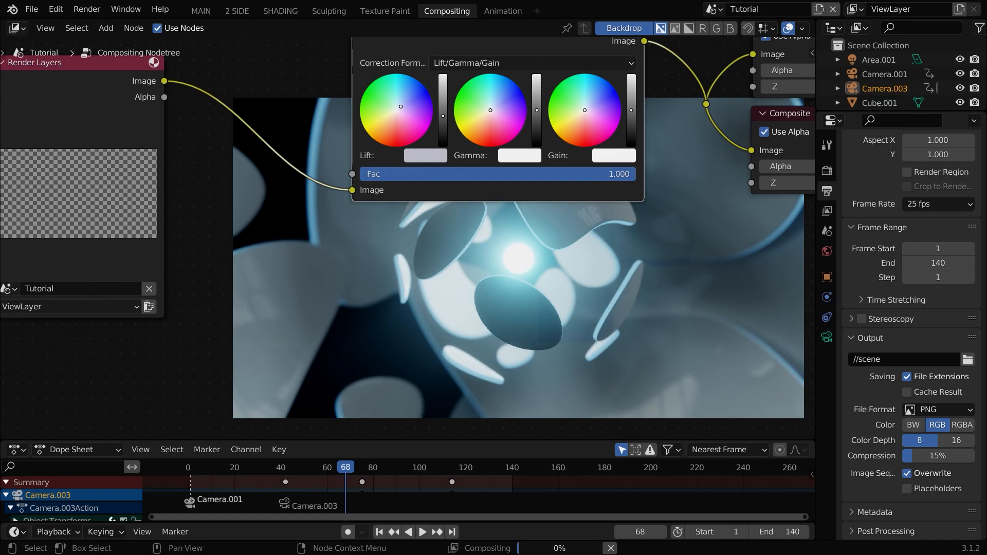
pyautogui.click(400, 104)
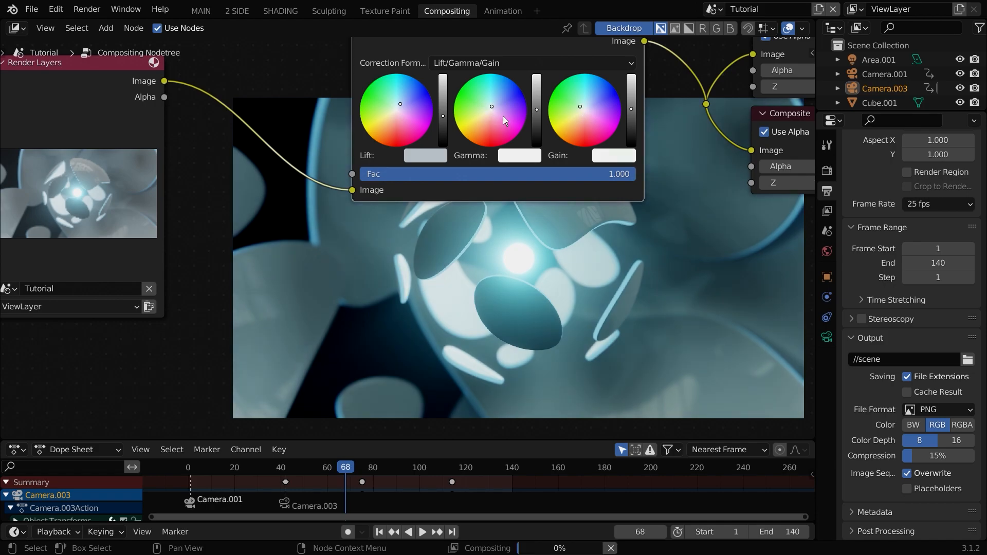
# Step: Insert a Glare node between Render Layers and the Color Balance node
pyautogui.moveTo(396, 220); pyautogui.dragTo(347, 206, button='middle')
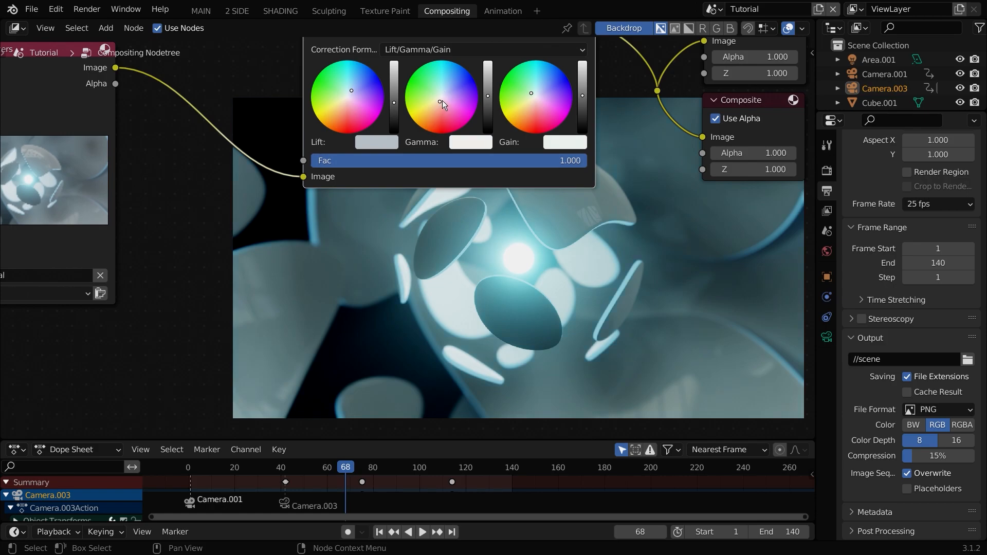
pyautogui.scroll(-1, 226, 264)
pyautogui.moveTo(226, 264); pyautogui.dragTo(532, 254, button='middle')
pyautogui.scroll(-3, 532, 254)
pyautogui.moveTo(350, 172); pyautogui.dragTo(189, 162)
pyautogui.hotkey('shift', 'a')
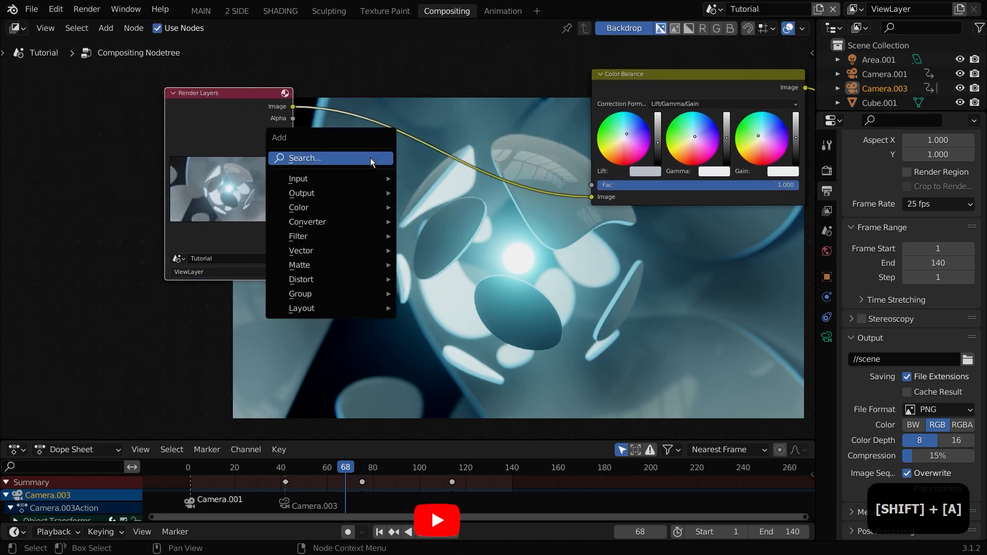
pyautogui.click(370, 158)
pyautogui.write('gla')
pyautogui.press('Return')
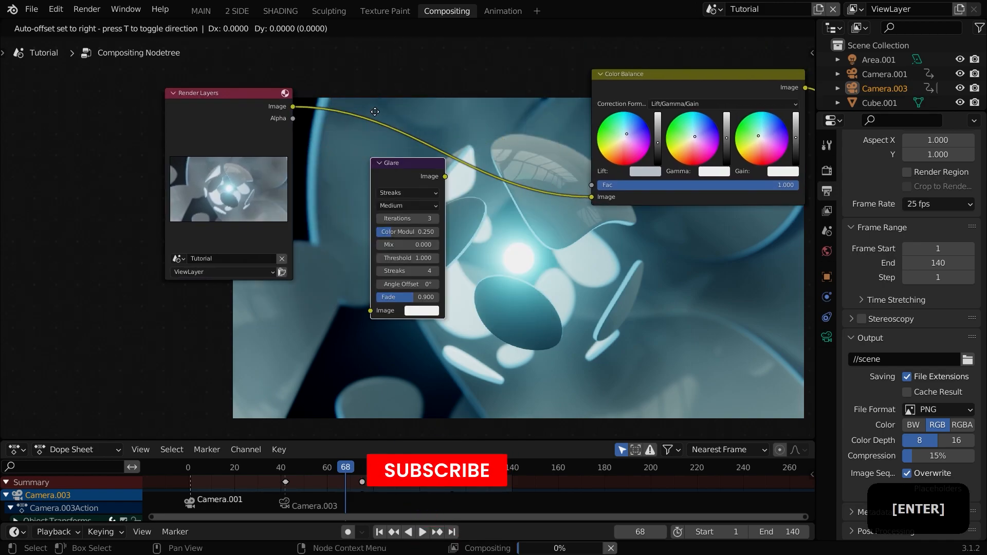
pyautogui.click(371, 159)
# Step: Set the Glare type to Ghosts, its Mix to -0.900 and its Threshold to 5.300
pyautogui.scroll(3, 532, 212)
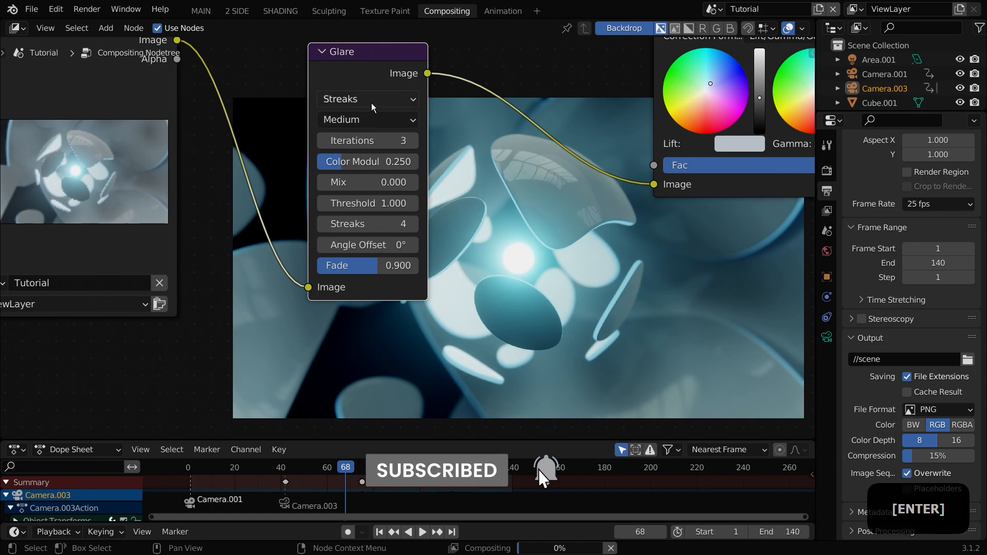
pyautogui.click(371, 105)
pyautogui.click(358, 121)
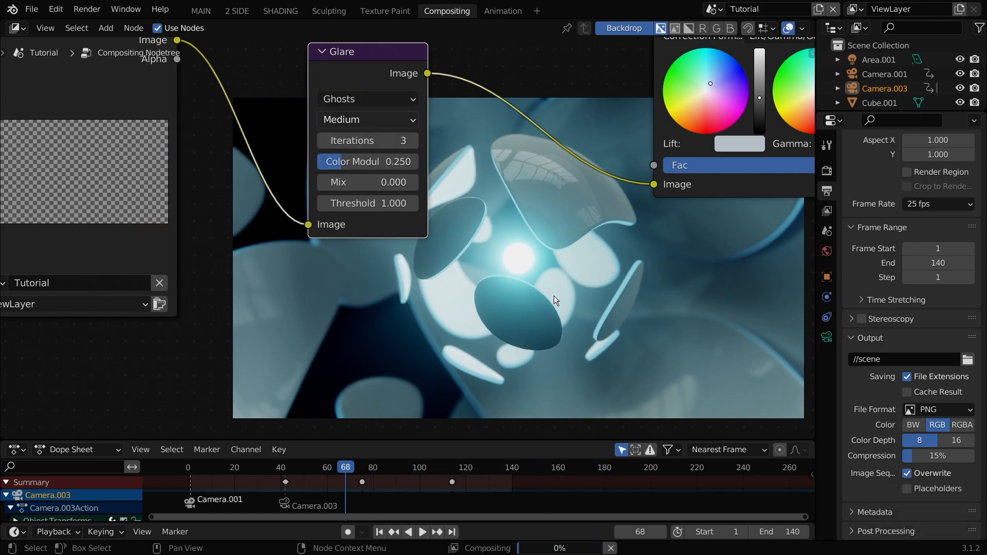
pyautogui.scroll(1, 504, 275)
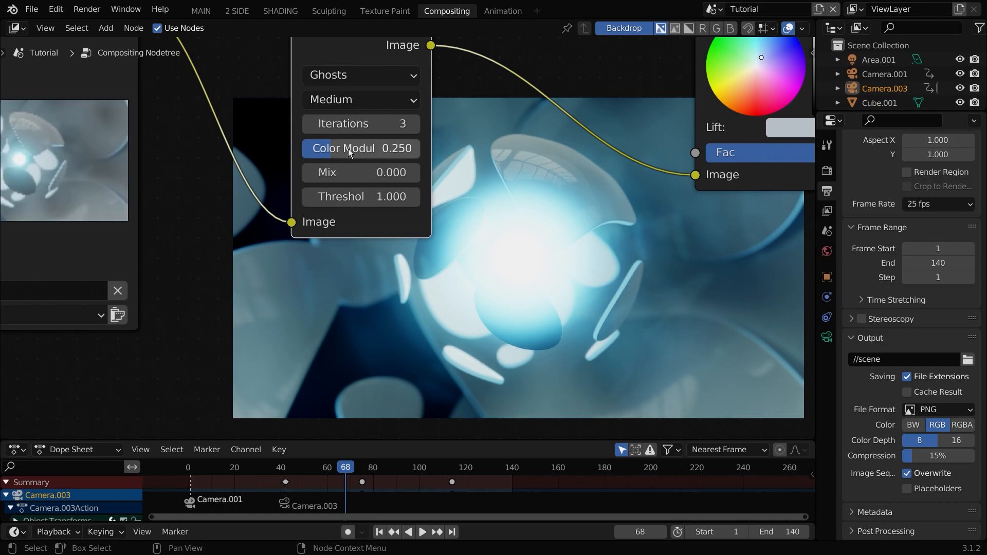
pyautogui.moveTo(375, 173); pyautogui.dragTo(355, 197)
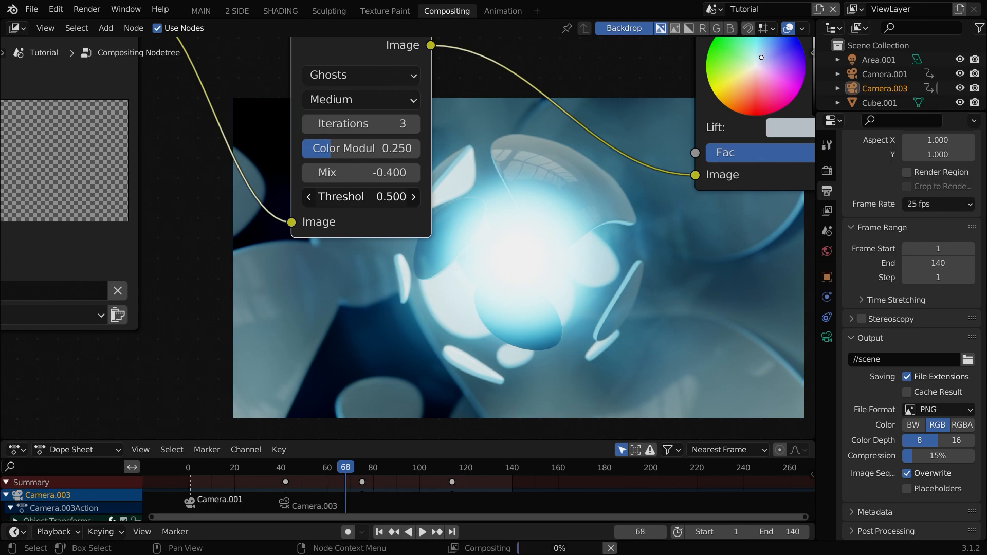
pyautogui.moveTo(380, 197); pyautogui.dragTo(430, 197)
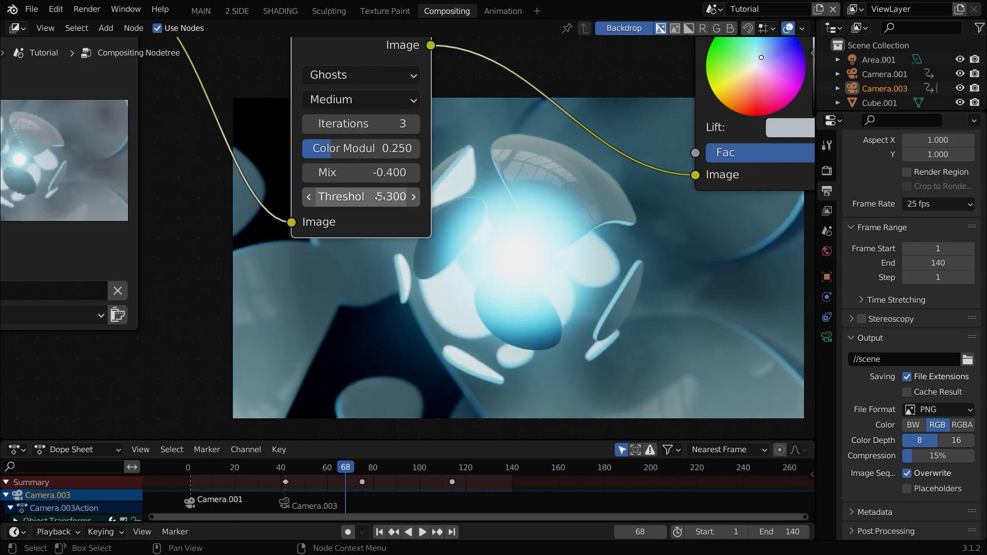
pyautogui.moveTo(380, 172); pyautogui.dragTo(350, 173)
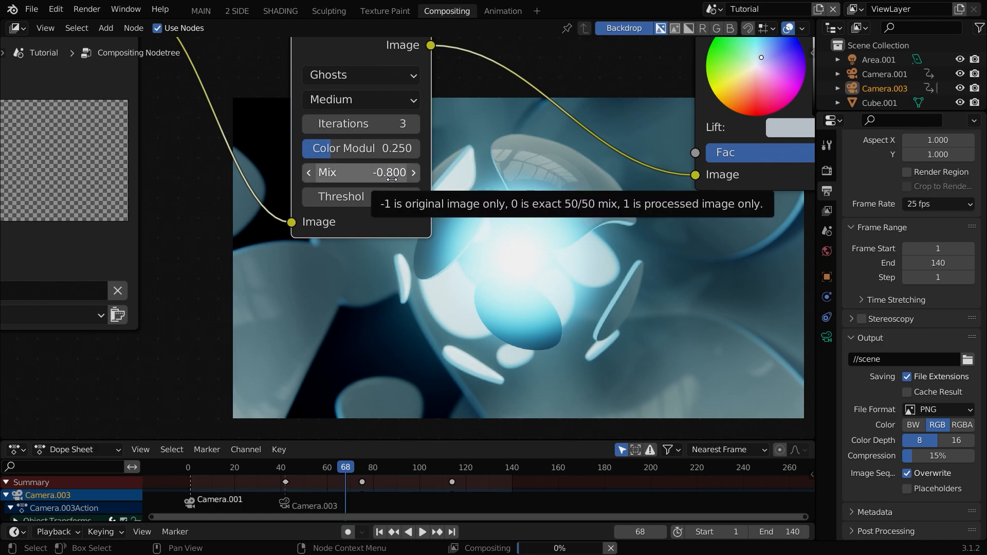
pyautogui.moveTo(591, 289); pyautogui.dragTo(458, 271, button='middle')
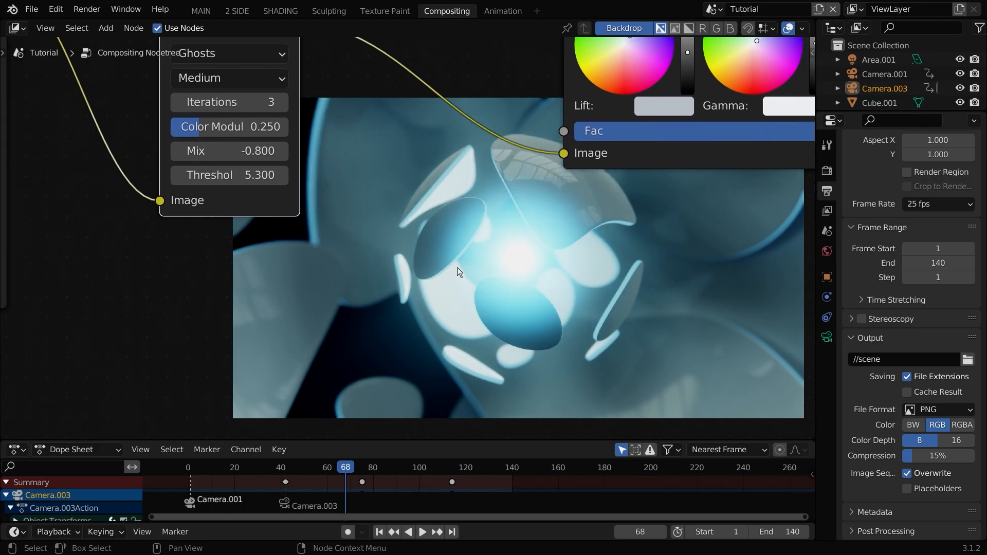
pyautogui.scroll(1, 458, 271)
pyautogui.moveTo(236, 167); pyautogui.dragTo(276, 194, button='middle')
pyautogui.moveTo(267, 169); pyautogui.dragTo(267, 168)
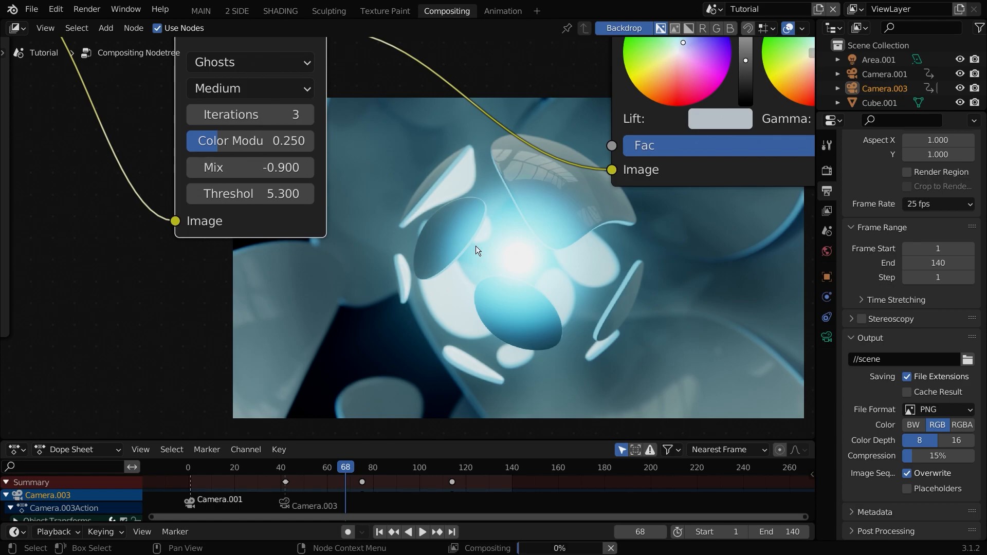
# Step: Add an RGB Curves node after the Color Balance node, before the Viewer and Composite outputs
pyautogui.moveTo(537, 224); pyautogui.dragTo(340, 235, button='middle')
pyautogui.scroll(-6, 340, 236)
pyautogui.moveTo(777, 199); pyautogui.dragTo(508, 288, button='middle')
pyautogui.moveTo(336, 155); pyautogui.dragTo(277, 157)
pyautogui.moveTo(283, 154); pyautogui.dragTo(437, 223, button='middle')
pyautogui.scroll(-1, 437, 221)
pyautogui.moveTo(437, 206); pyautogui.dragTo(293, 189)
pyautogui.hotkey('shift', 'a')
pyautogui.click(290, 185)
pyautogui.write('curve')
pyautogui.press('Return')
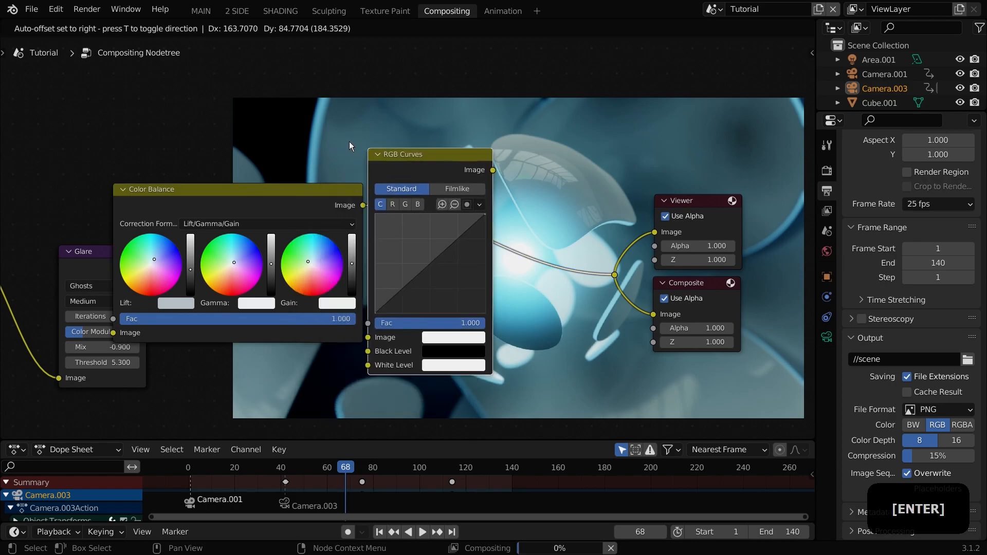
pyautogui.click(396, 142)
# Step: Add a curve point and raise it to about 0.5, 0.6 to brighten the midtones
pyautogui.moveTo(489, 264); pyautogui.dragTo(346, 137, button='middle')
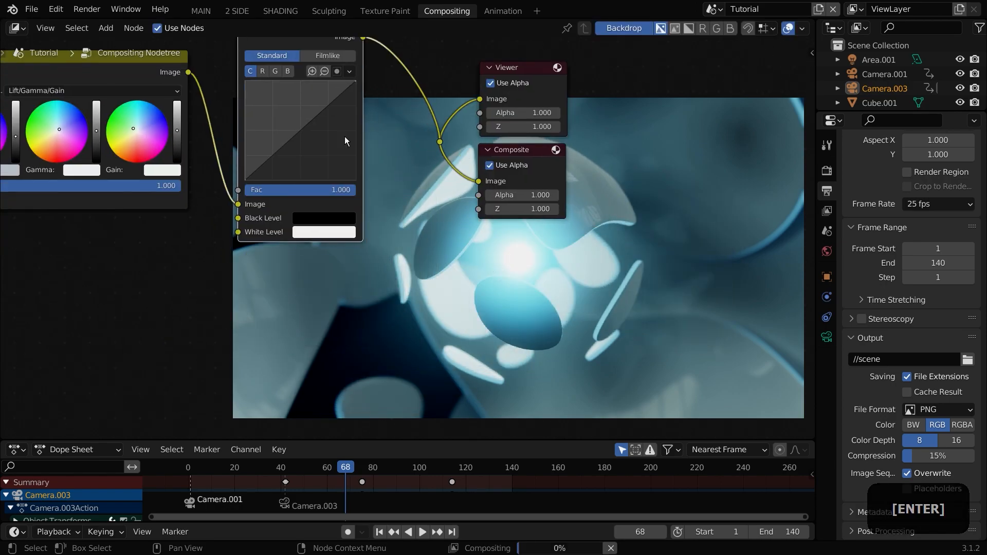
pyautogui.click(301, 130)
pyautogui.moveTo(301, 130); pyautogui.dragTo(304, 115)
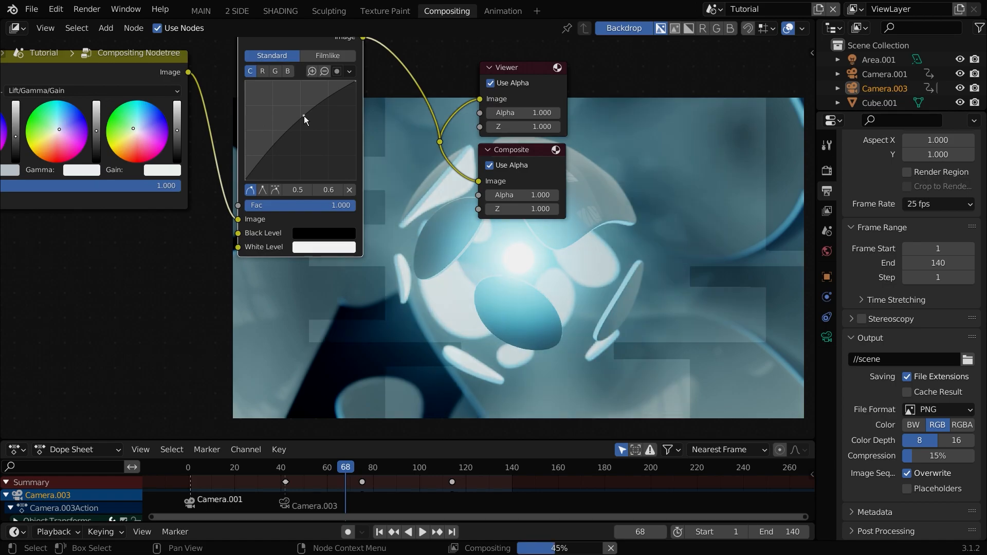
# Step: Add an Ellipse Mask node feeding the RGB Curves white level, with width 0.947 and height 0.483
pyautogui.moveTo(194, 234); pyautogui.dragTo(530, 237, button='middle')
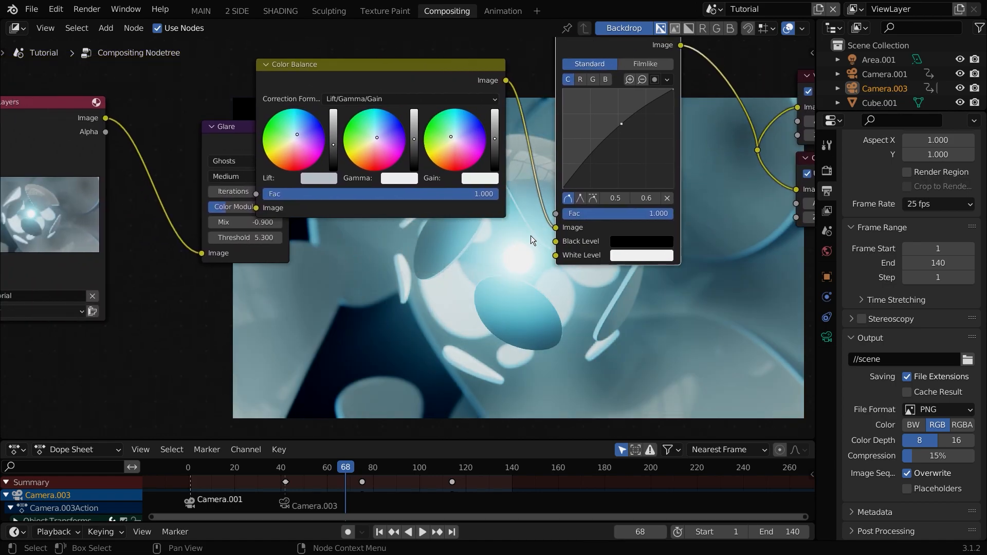
pyautogui.hotkey('shift', 'a')
pyautogui.write('elli')
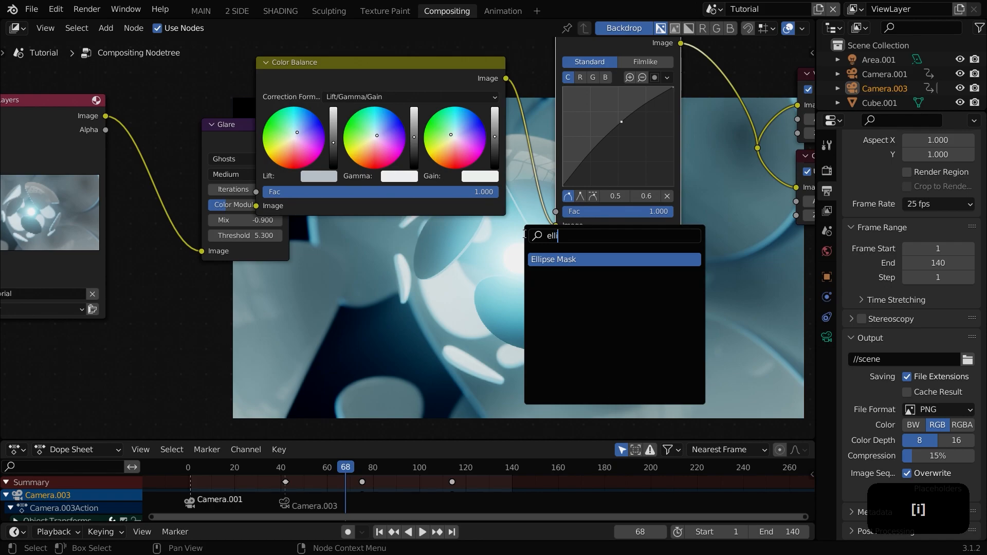
pyautogui.press('Return')
pyautogui.click(403, 300)
pyautogui.moveTo(539, 319); pyautogui.dragTo(477, 297, button='middle')
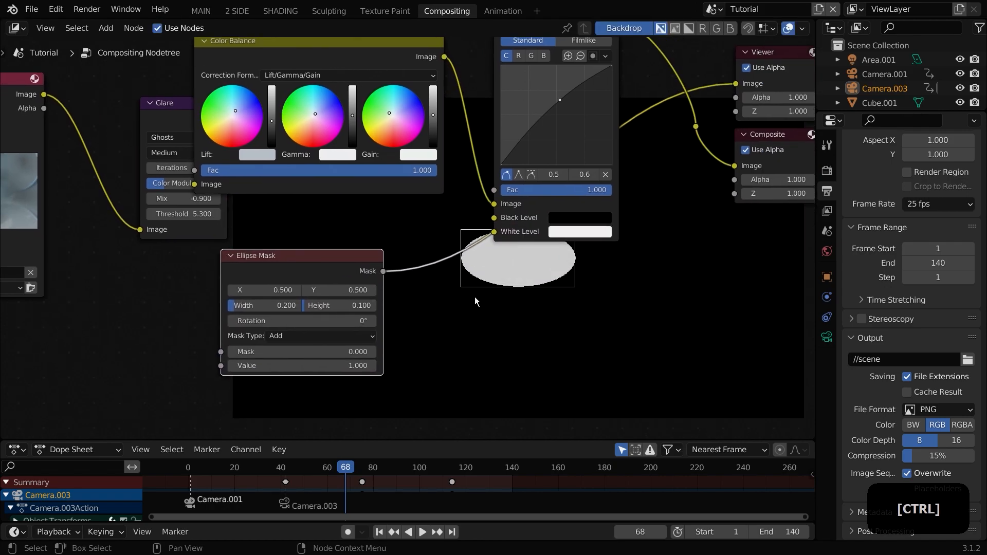
pyautogui.moveTo(263, 304); pyautogui.dragTo(346, 306)
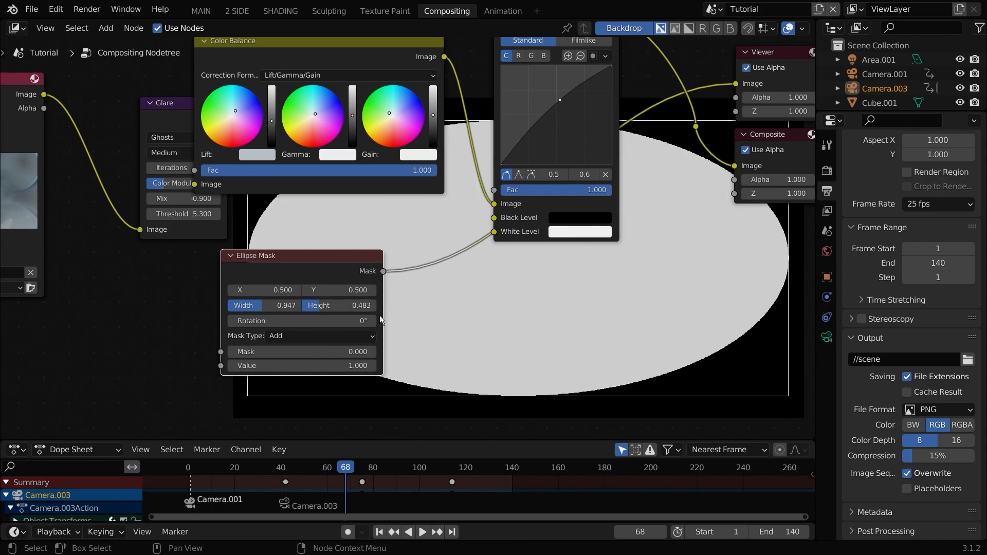
# Step: Insert a Blur node after the Ellipse Mask output
pyautogui.moveTo(431, 286); pyautogui.dragTo(378, 299, button='middle')
pyautogui.hotkey('shift', 'a')
pyautogui.click(377, 299)
pyautogui.write('blur')
pyautogui.press('Return')
pyautogui.click(361, 282)
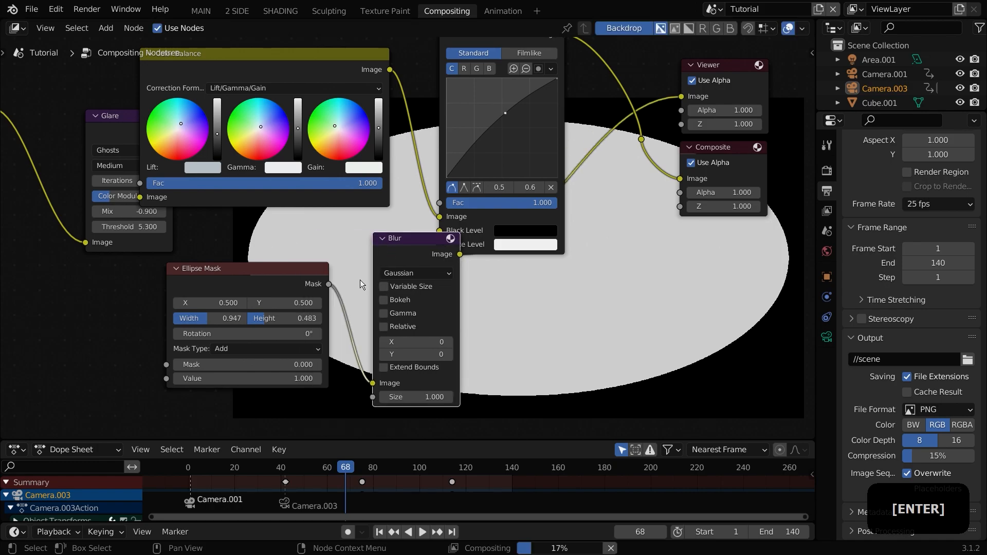
# Step: Move the Blur node aside and set its X size to 320 and Y size to 342
pyautogui.moveTo(414, 336); pyautogui.dragTo(565, 352)
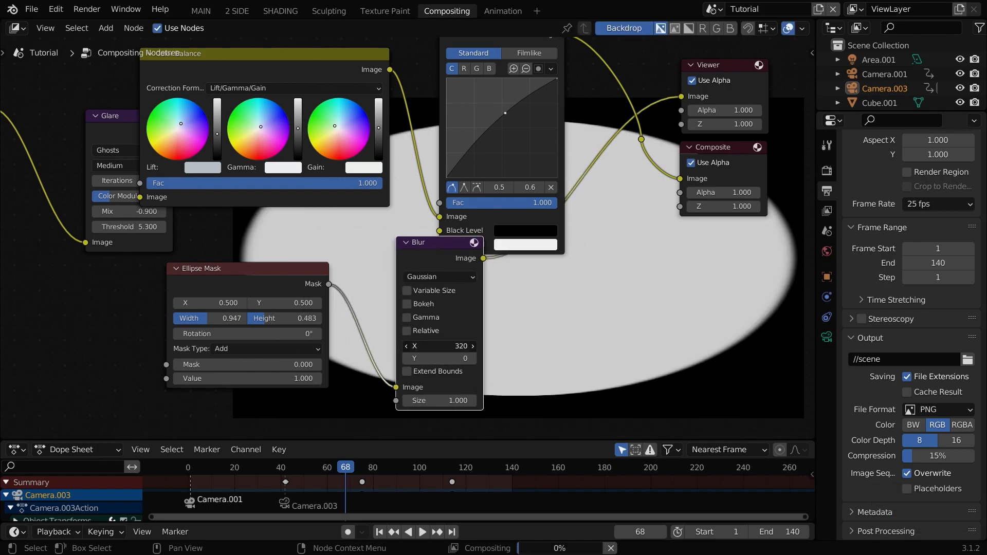
pyautogui.moveTo(460, 364); pyautogui.dragTo(628, 364)
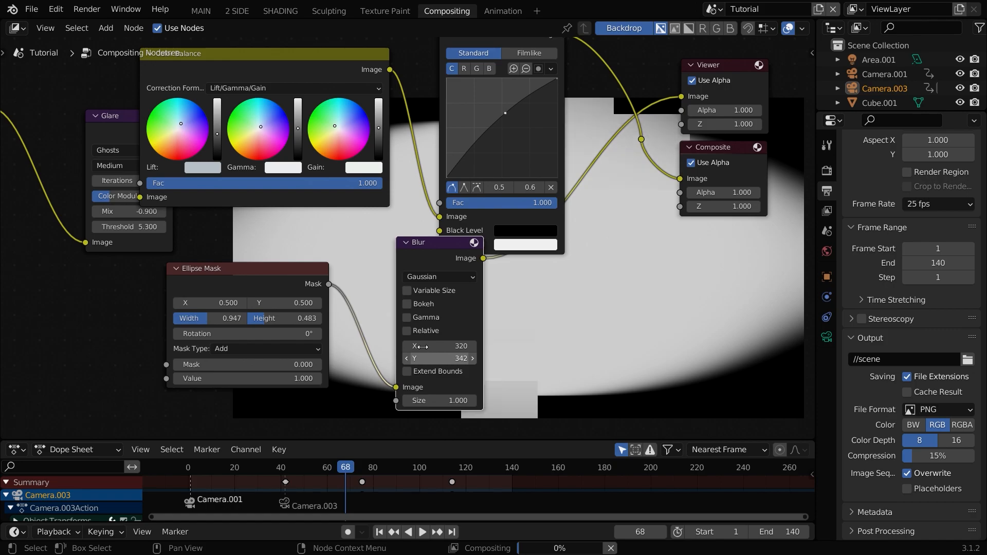
pyautogui.moveTo(574, 323); pyautogui.dragTo(459, 391, button='middle')
# Step: Insert a Mix node after RGB Curves, set to Multiply with factor 0.476, taking the blurred mask as second image
pyautogui.hotkey('shift', 'a')
pyautogui.click(554, 258)
pyautogui.write('mix')
pyautogui.press('Return')
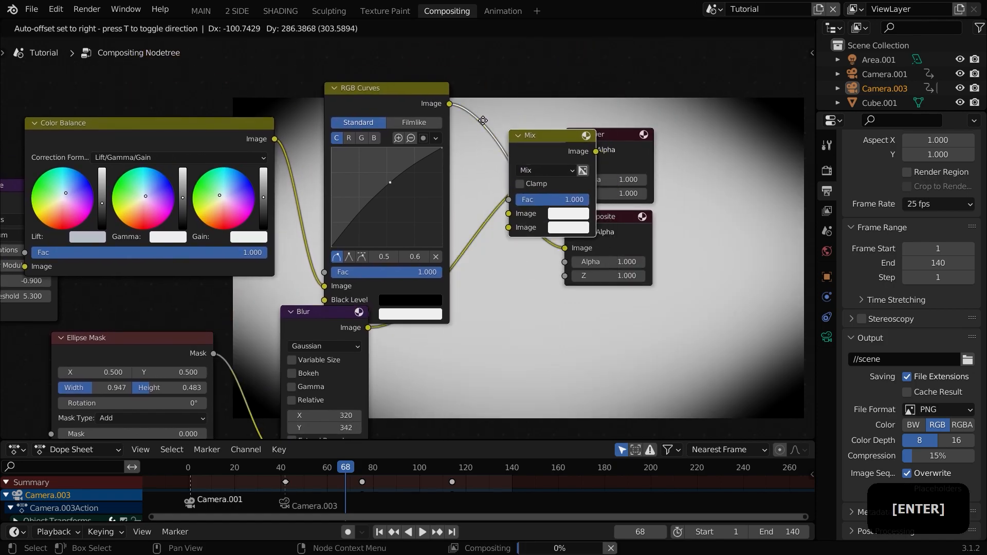
pyautogui.click(484, 103)
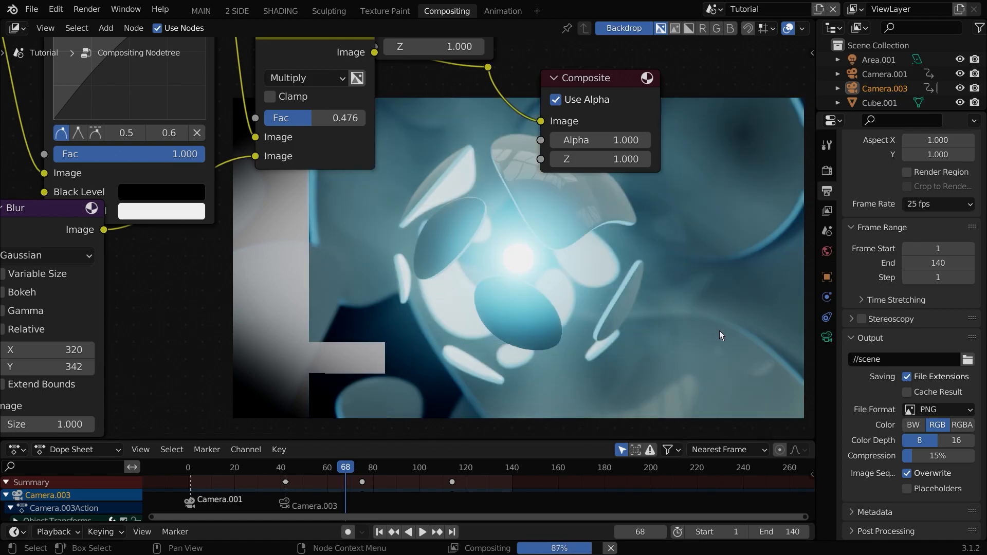
pyautogui.moveTo(601, 374); pyautogui.dragTo(525, 389, button='middle')
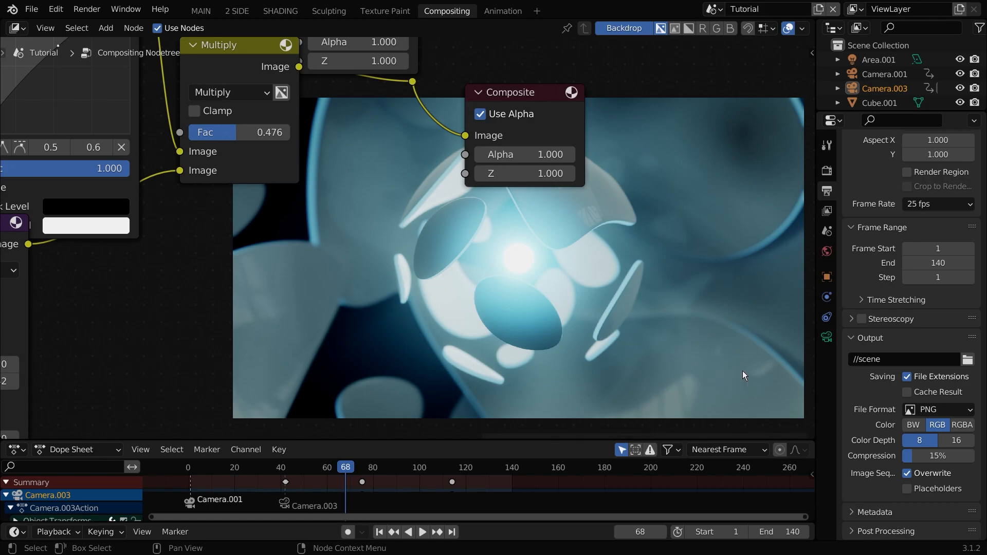
# Step: Change the render output file format to FFmpeg Video
pyautogui.click(960, 410)
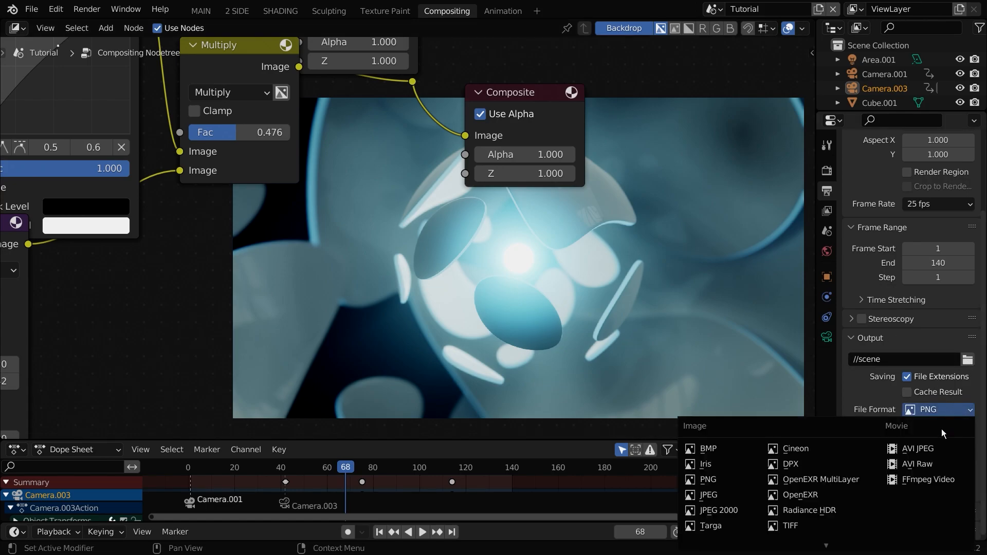
pyautogui.click(921, 479)
pyautogui.scroll(-4, 887, 430)
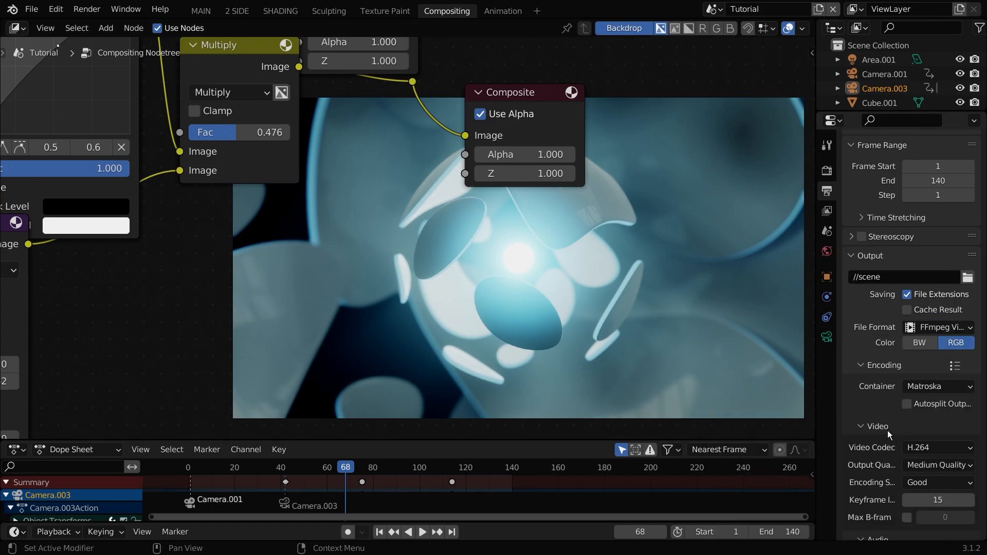
# Step: Set the video encoding container to MPEG-4 and the output quality to High Quality
pyautogui.click(934, 387)
pyautogui.click(935, 339)
pyautogui.scroll(-3, 937, 344)
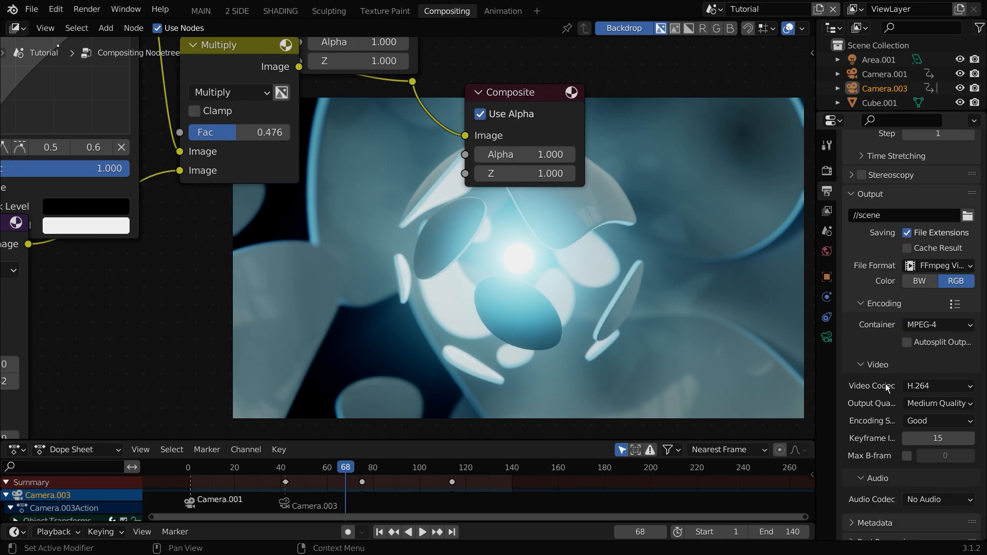
pyautogui.click(939, 404)
pyautogui.click(892, 341)
# Step: Render the animation
pyautogui.click(87, 8)
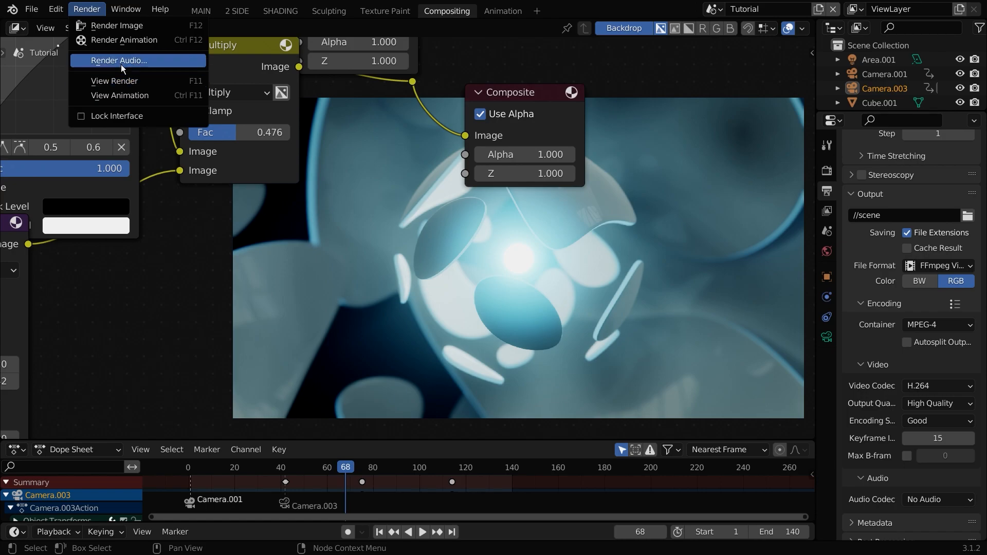
pyautogui.click(174, 39)
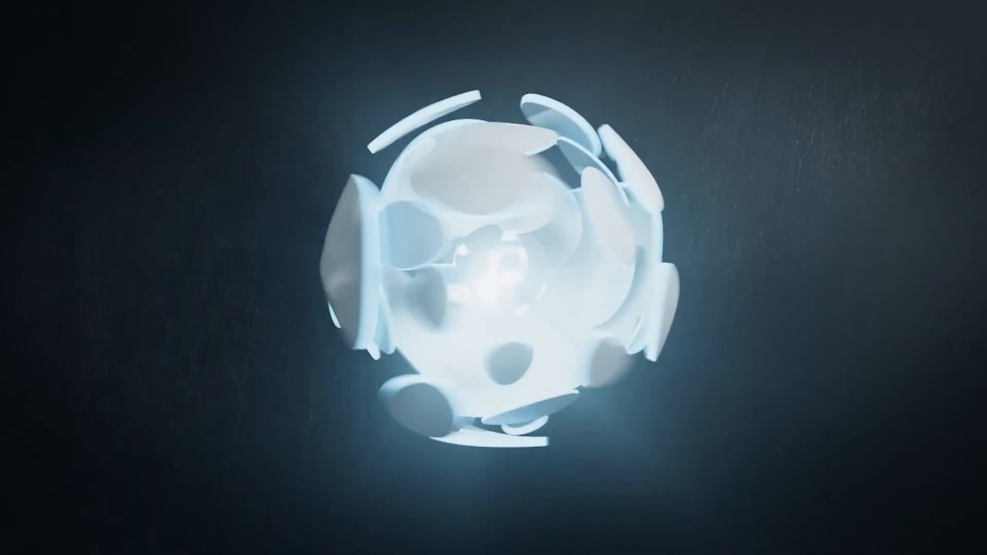